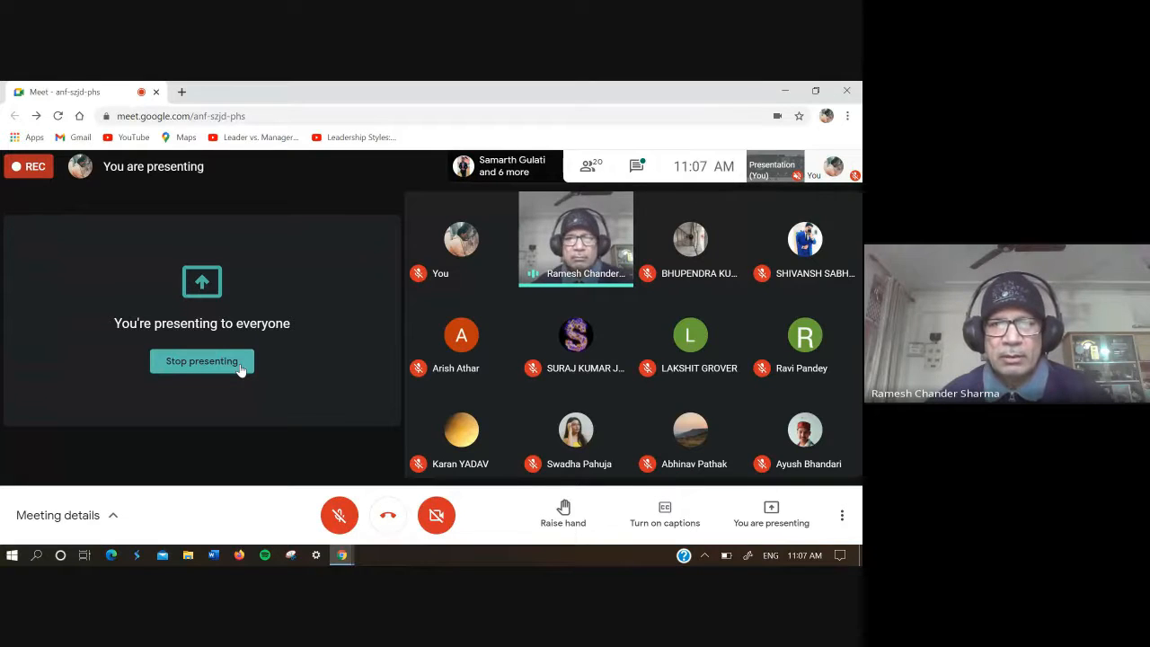
Step: Check the meeting's participant list and chat messages, and close the meeting details
{"action": "left_click", "coordinate": [588, 166]}
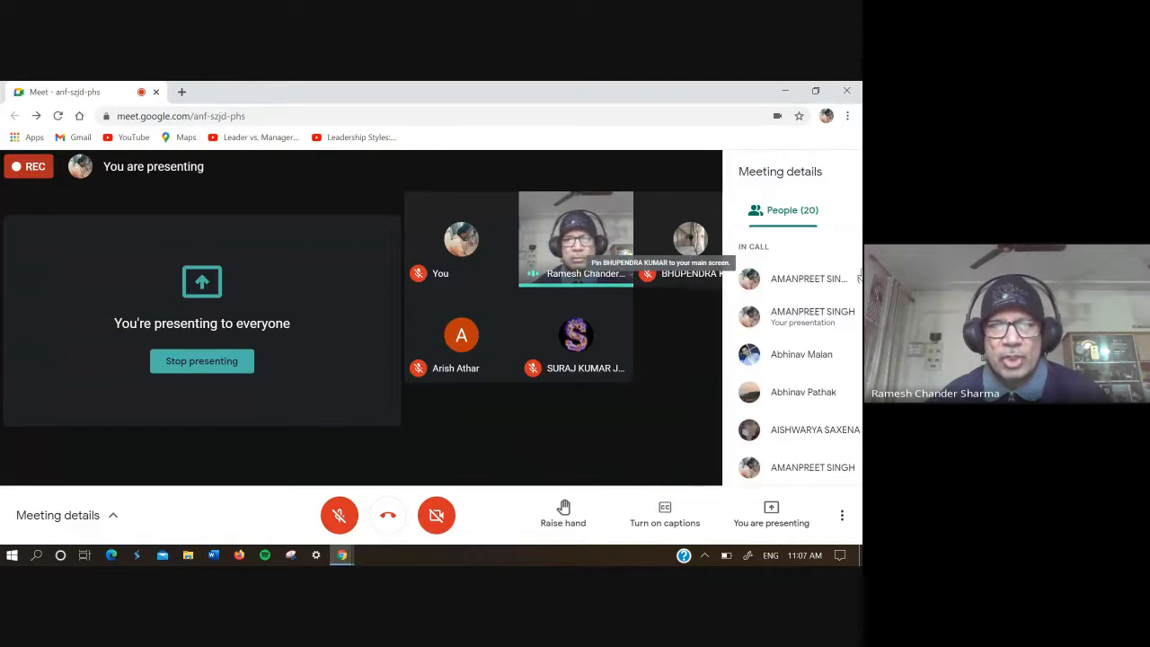
{"action": "scroll", "coordinate": [858, 276], "scroll_direction": "down", "scroll_amount": 1}
{"action": "scroll", "coordinate": [853, 260], "scroll_direction": "up", "scroll_amount": 1}
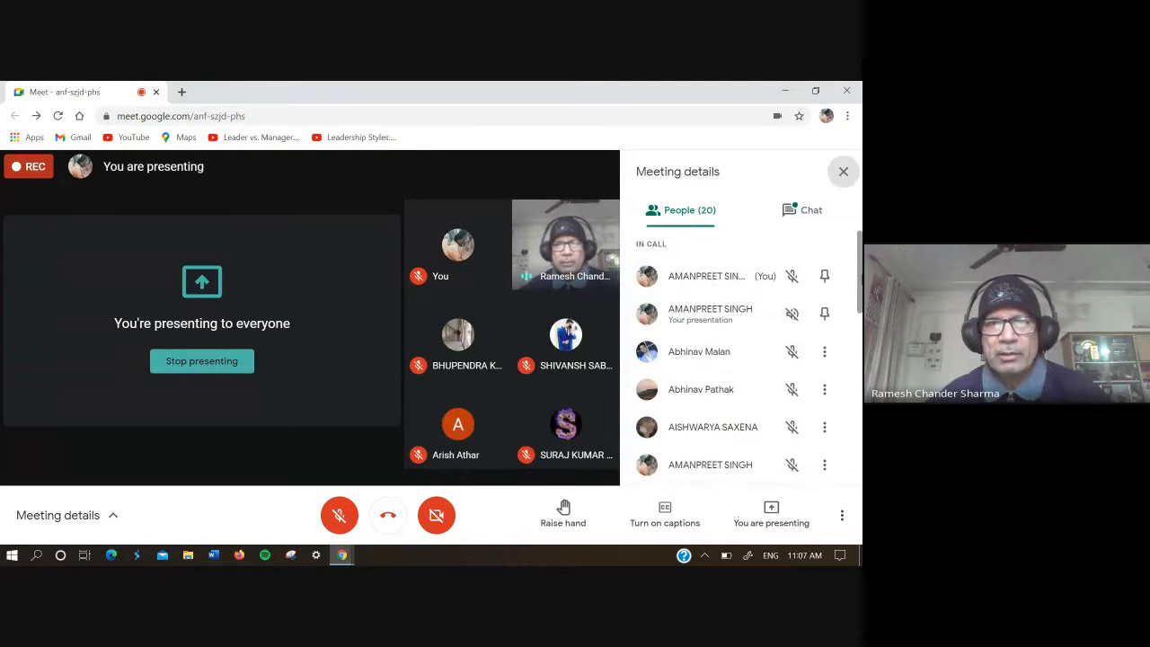
{"action": "left_click", "coordinate": [813, 208]}
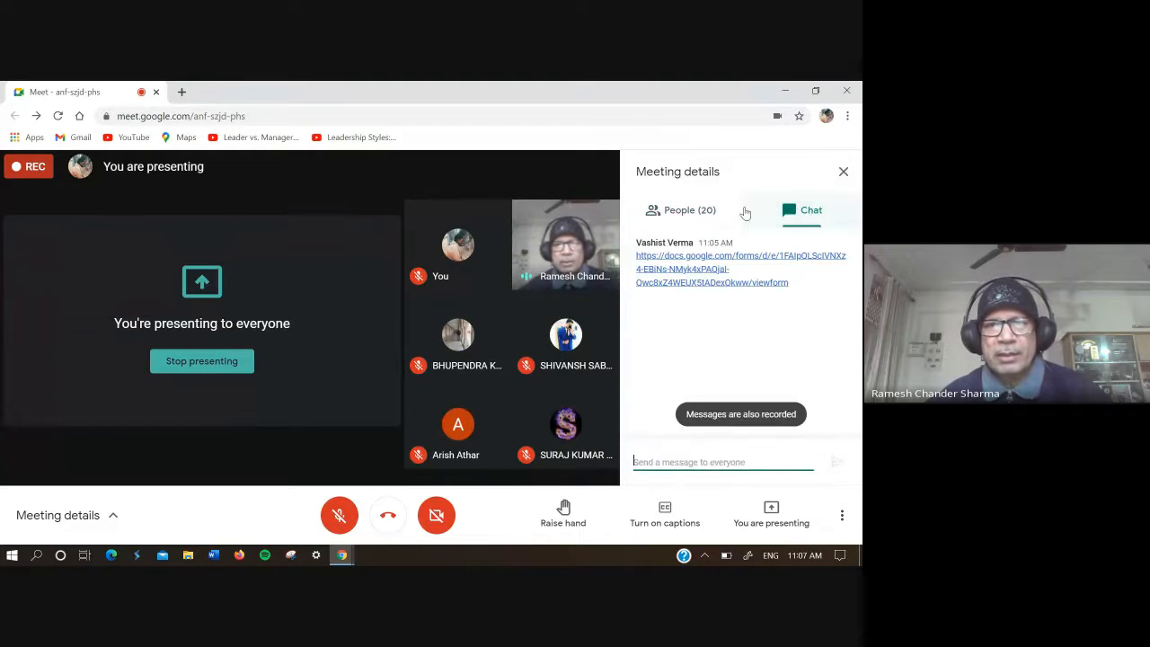
{"action": "left_click", "coordinate": [690, 210]}
{"action": "left_click", "coordinate": [844, 171]}
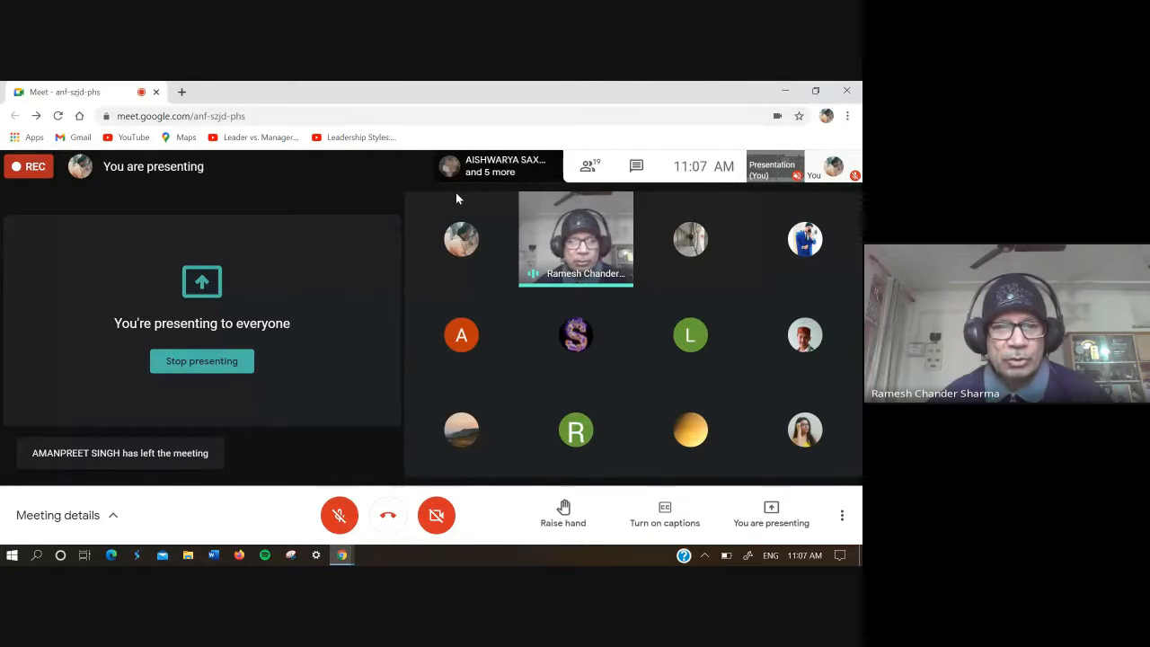
Step: Unmute the computer's Realtek speakers and lower their volume to around the middle of the range
{"action": "left_click", "coordinate": [704, 555]}
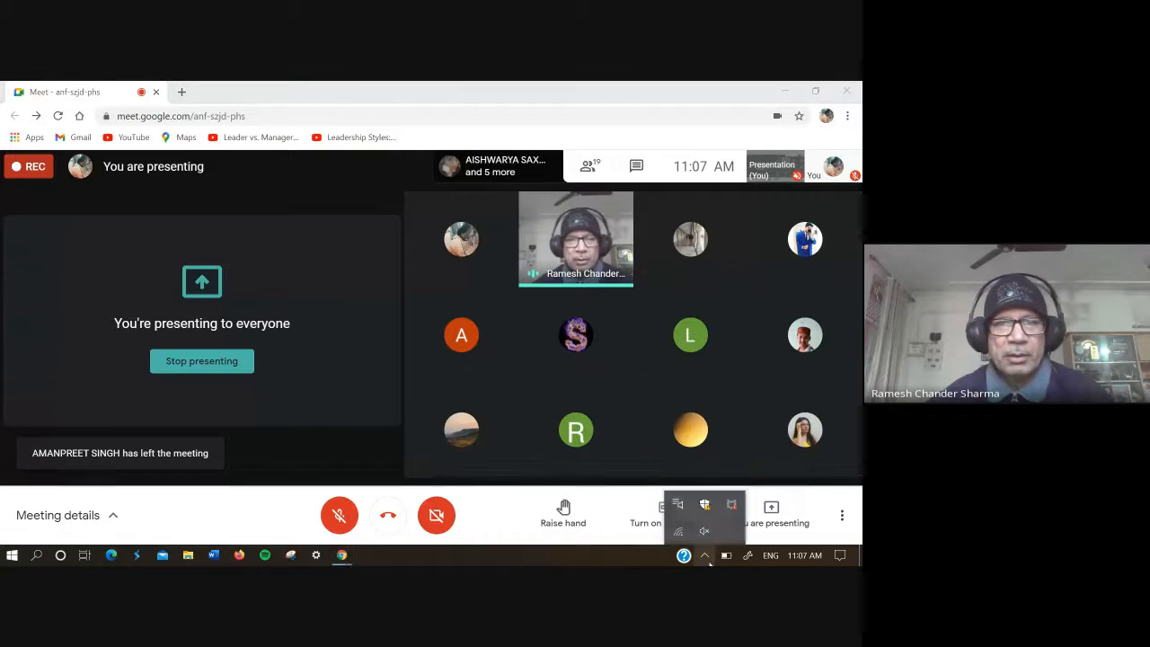
{"action": "left_click", "coordinate": [705, 530]}
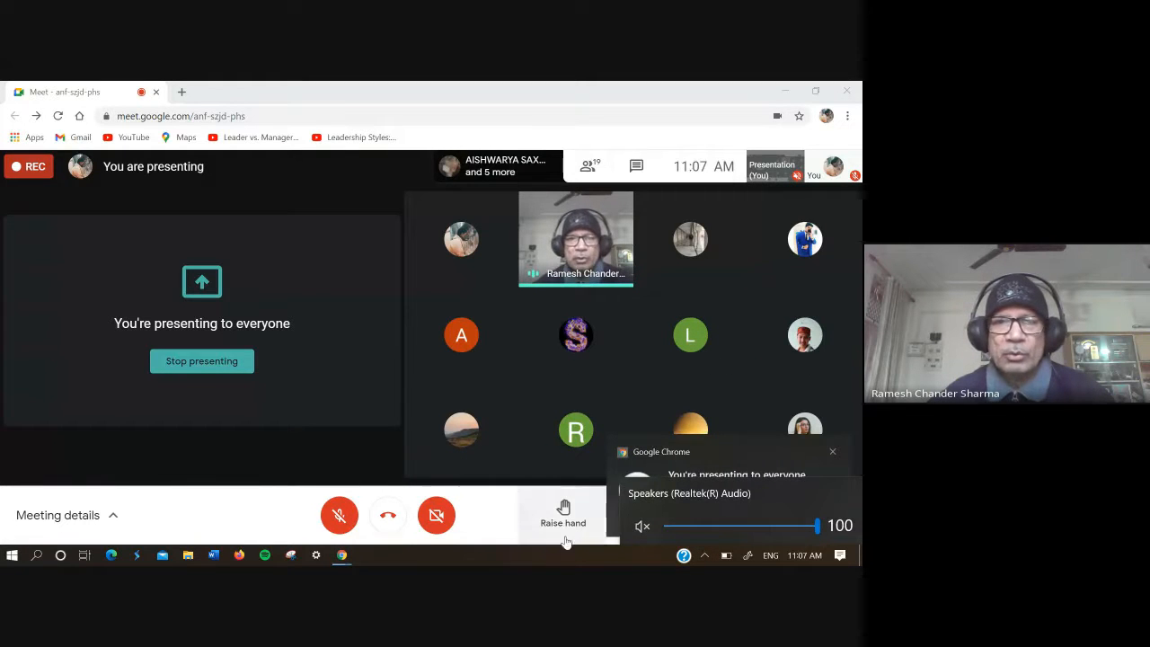
{"action": "left_click", "coordinate": [642, 528]}
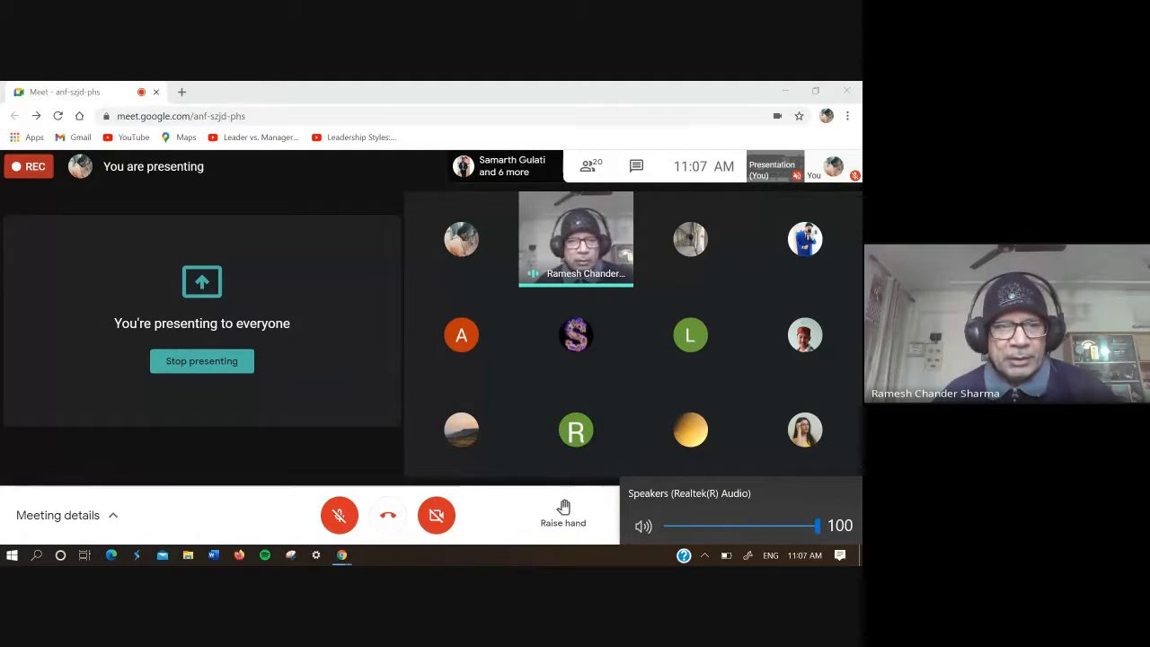
{"action": "left_click", "coordinate": [691, 525]}
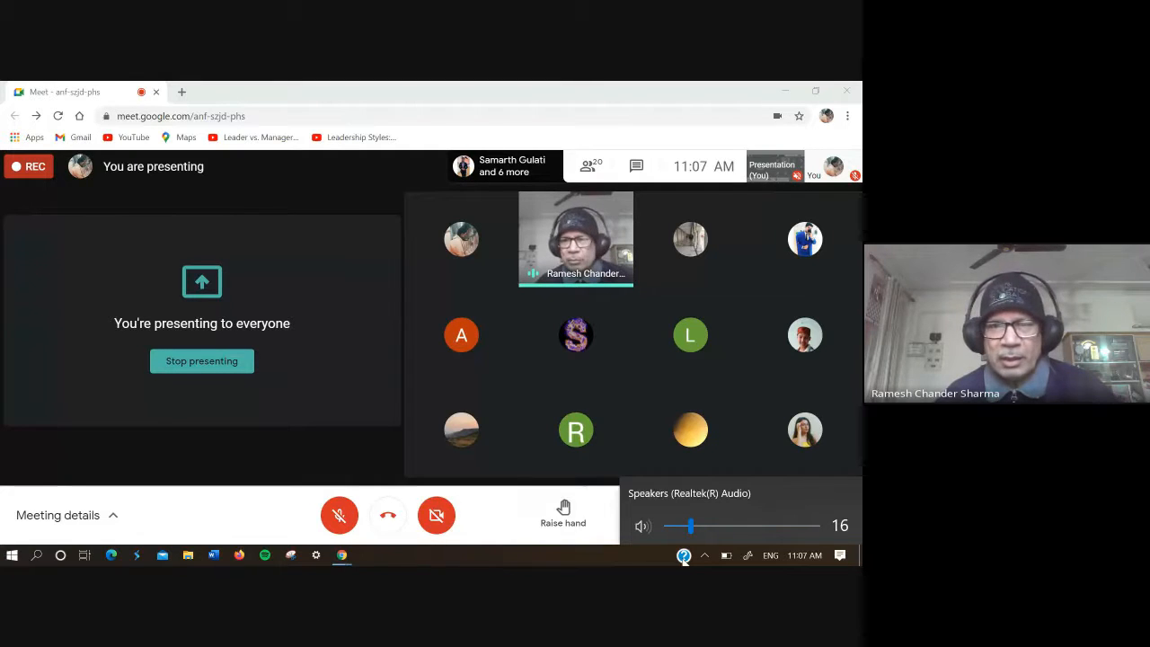
{"action": "left_click", "coordinate": [732, 526]}
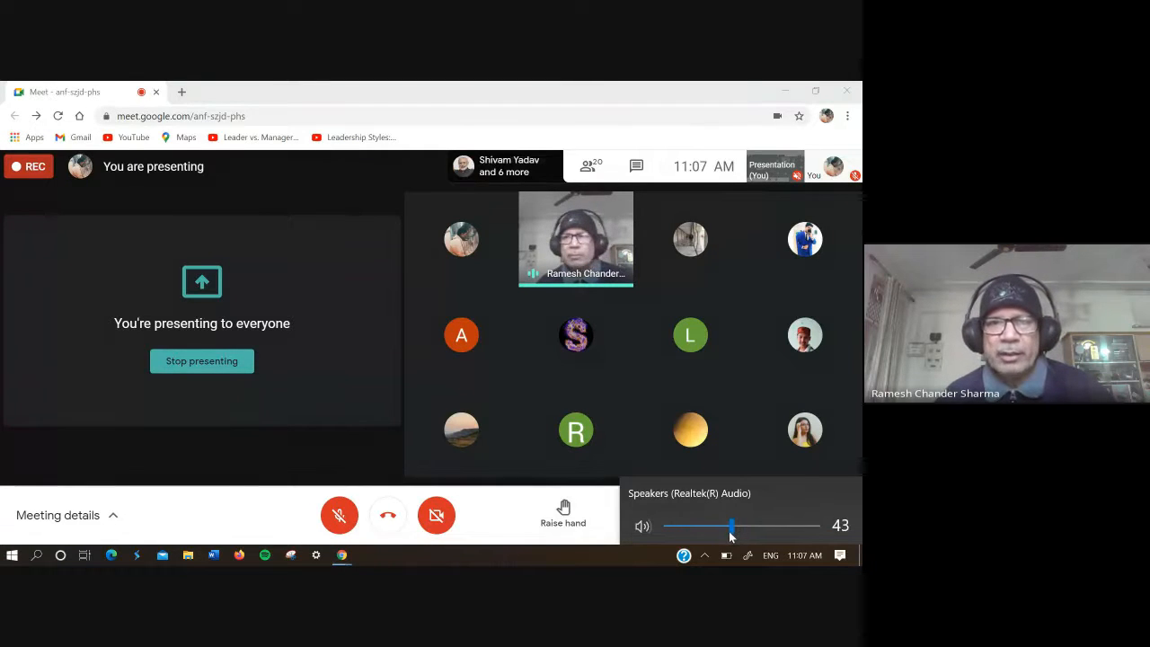
{"action": "left_click_drag", "start_coordinate": [732, 535], "coordinate": [741, 535]}
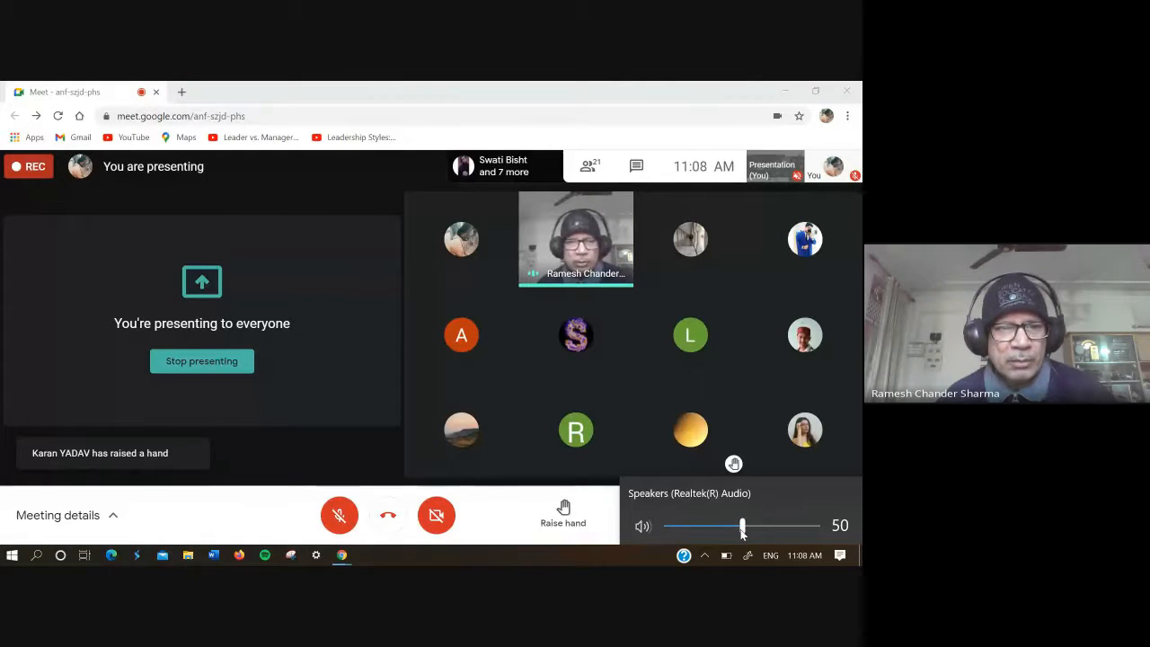
Step: Check the meeting chat again and dismiss the notification about presenting to everyone
{"action": "left_click", "coordinate": [636, 166]}
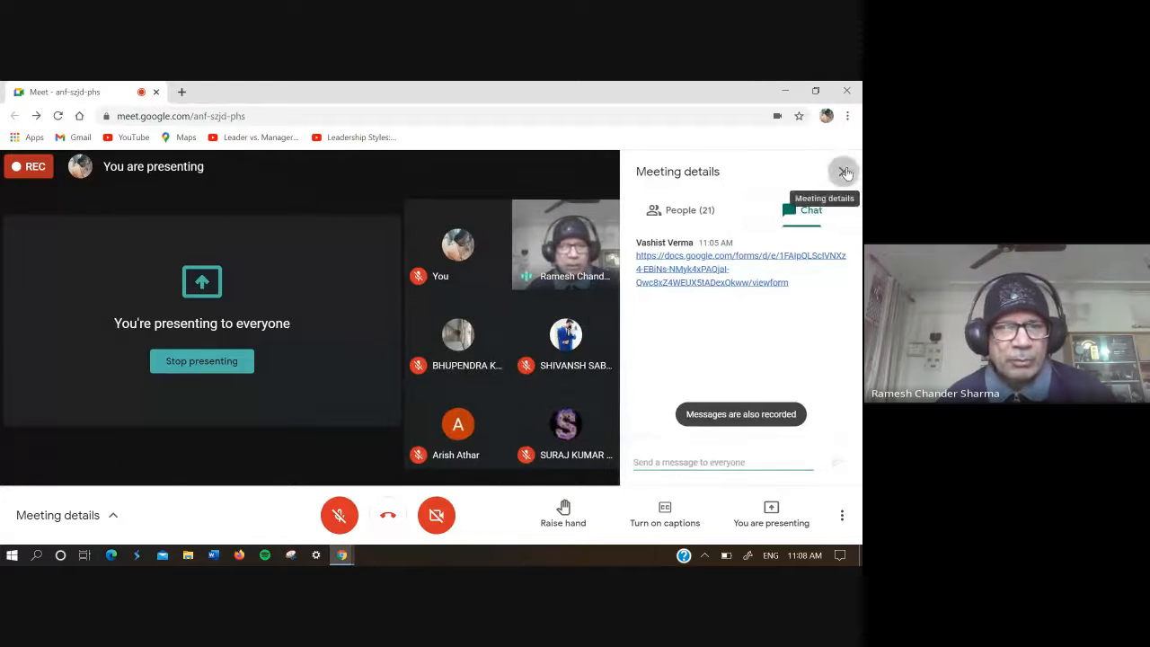
{"action": "left_click", "coordinate": [853, 172]}
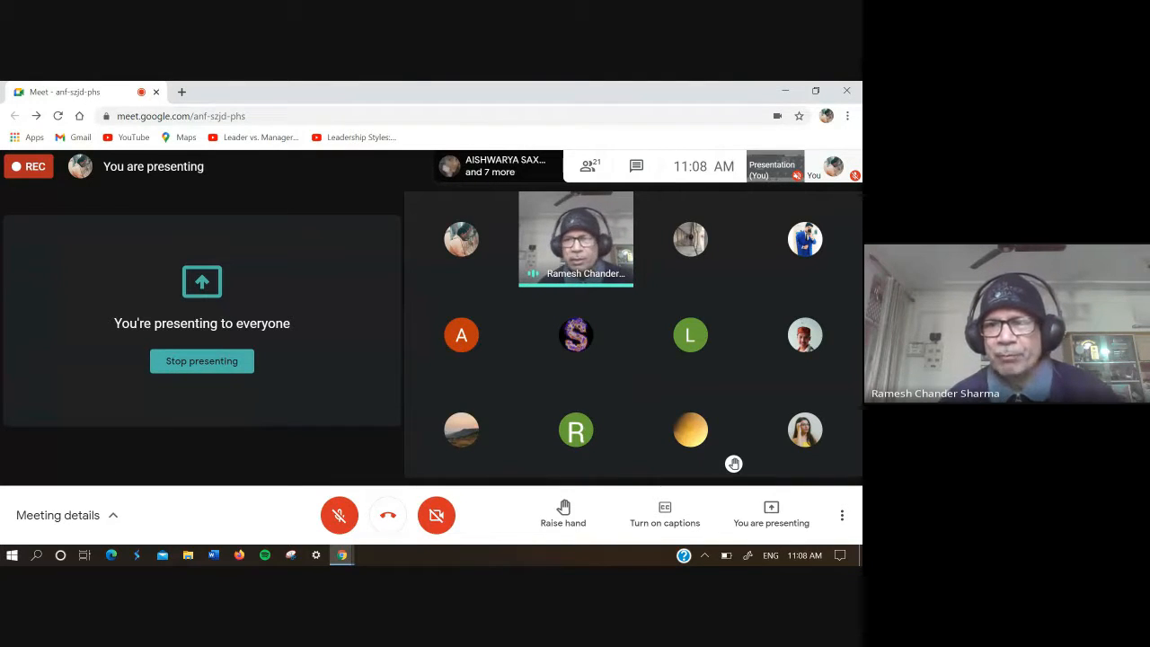
{"action": "mouse_move", "coordinate": [341, 561]}
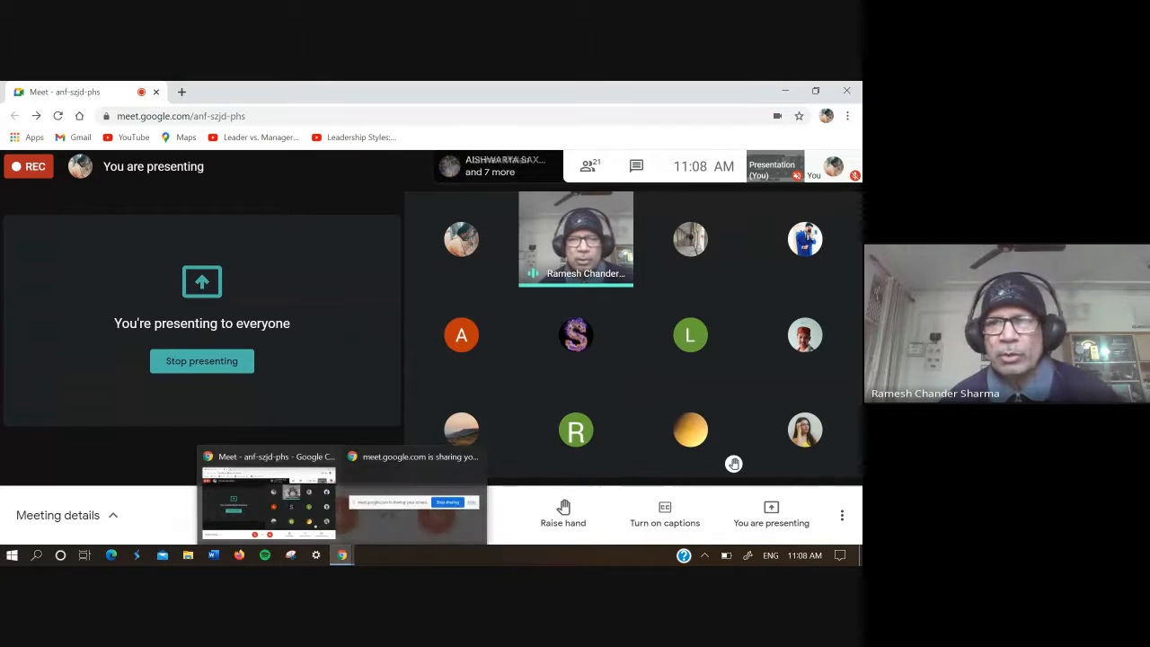
{"action": "left_click", "coordinate": [411, 501]}
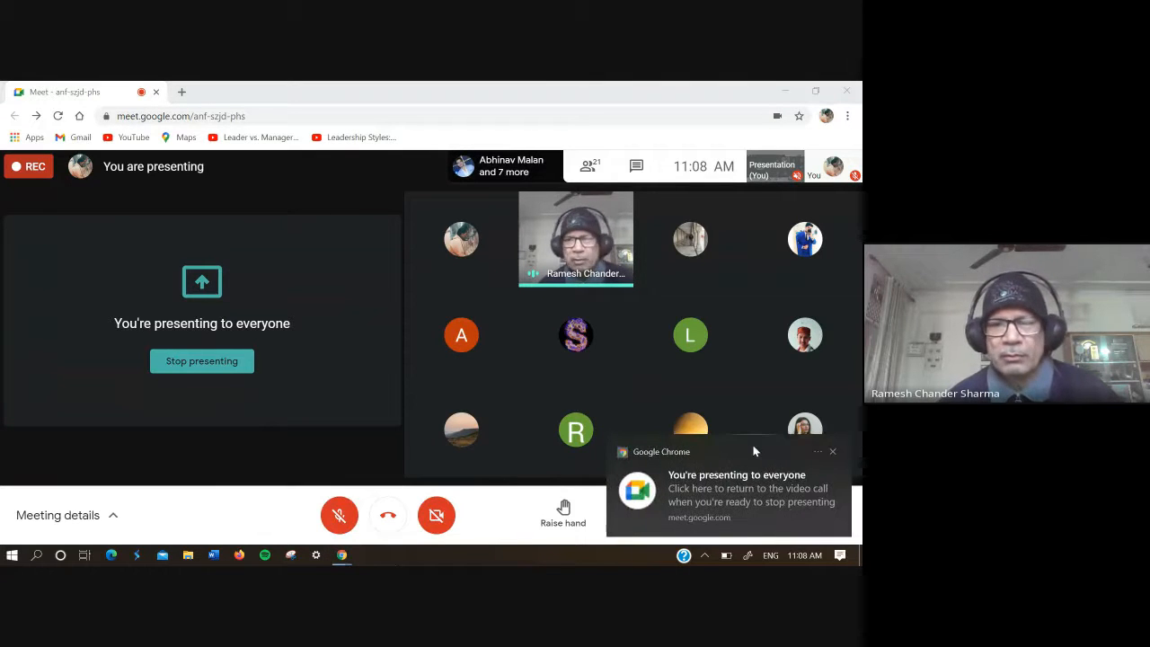
{"action": "left_click", "coordinate": [833, 452]}
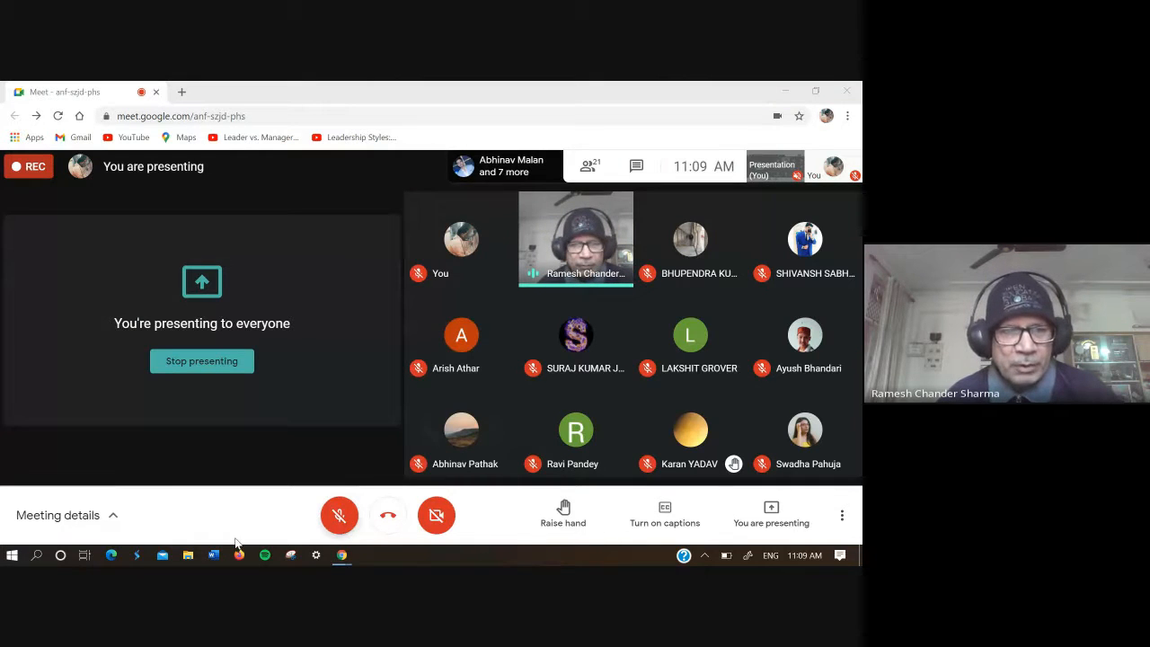
Step: Switch to Word and create a blank document, keeping the ribbon collapsed
{"action": "left_click", "coordinate": [36, 554]}
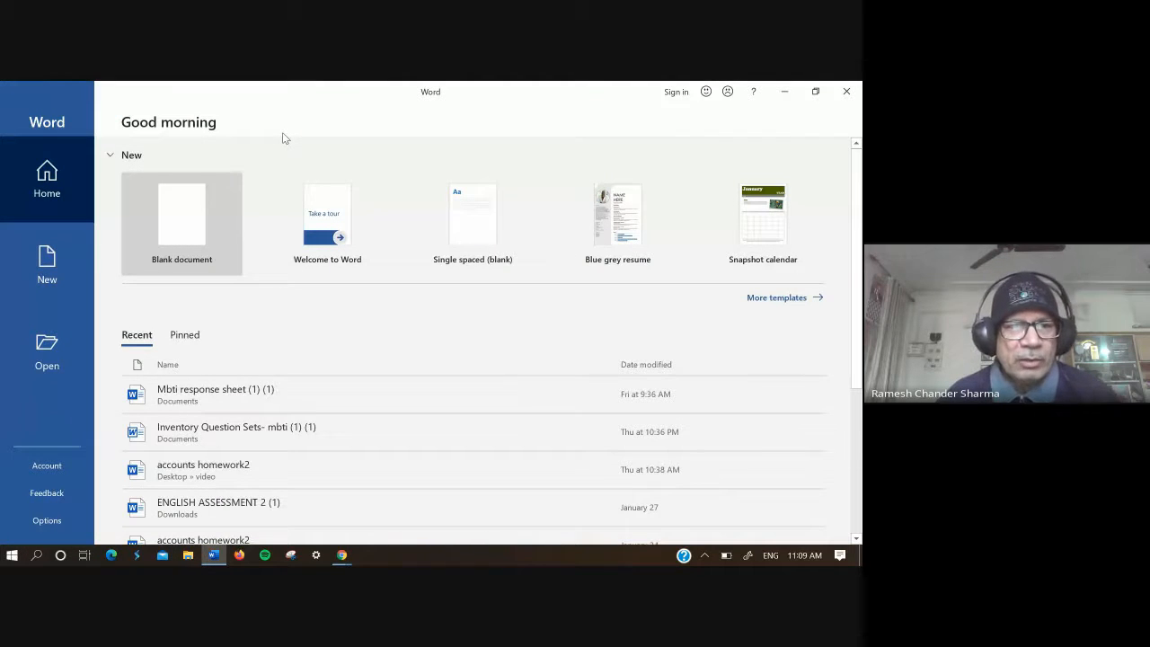
{"action": "left_click", "coordinate": [186, 244]}
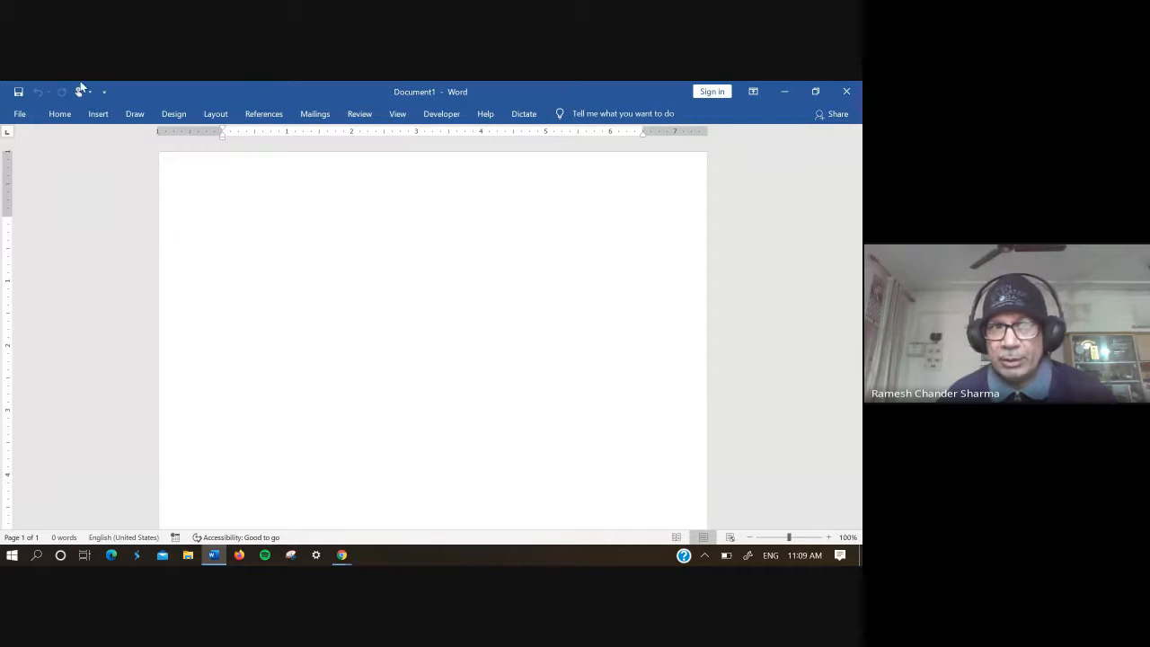
{"action": "left_click", "coordinate": [60, 114]}
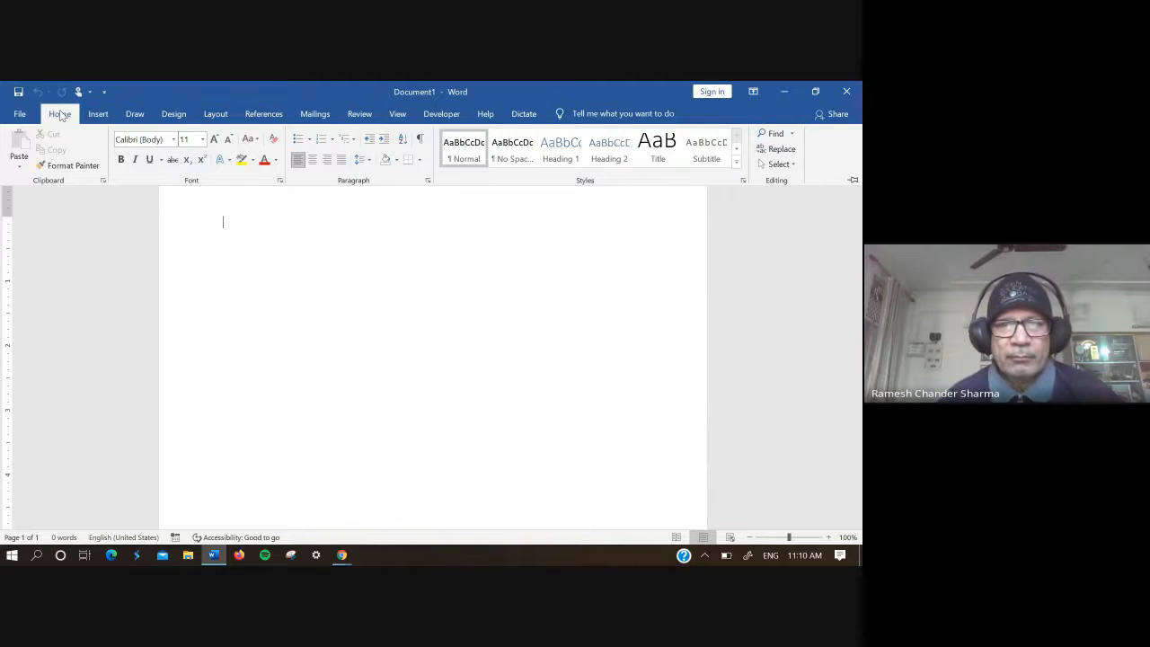
{"action": "double_click", "coordinate": [61, 115]}
Step: Write the sentence "A computer is a machine." at the start of the blank document
{"action": "type", "text": "A c"}
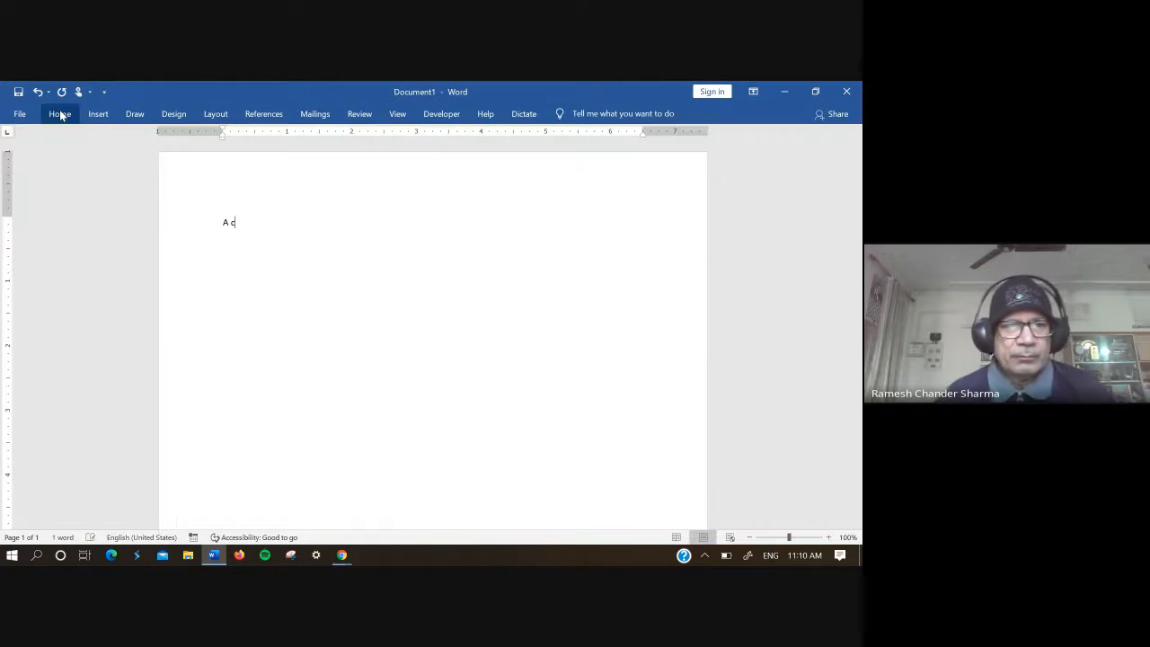
{"action": "type", "text": "omputer "}
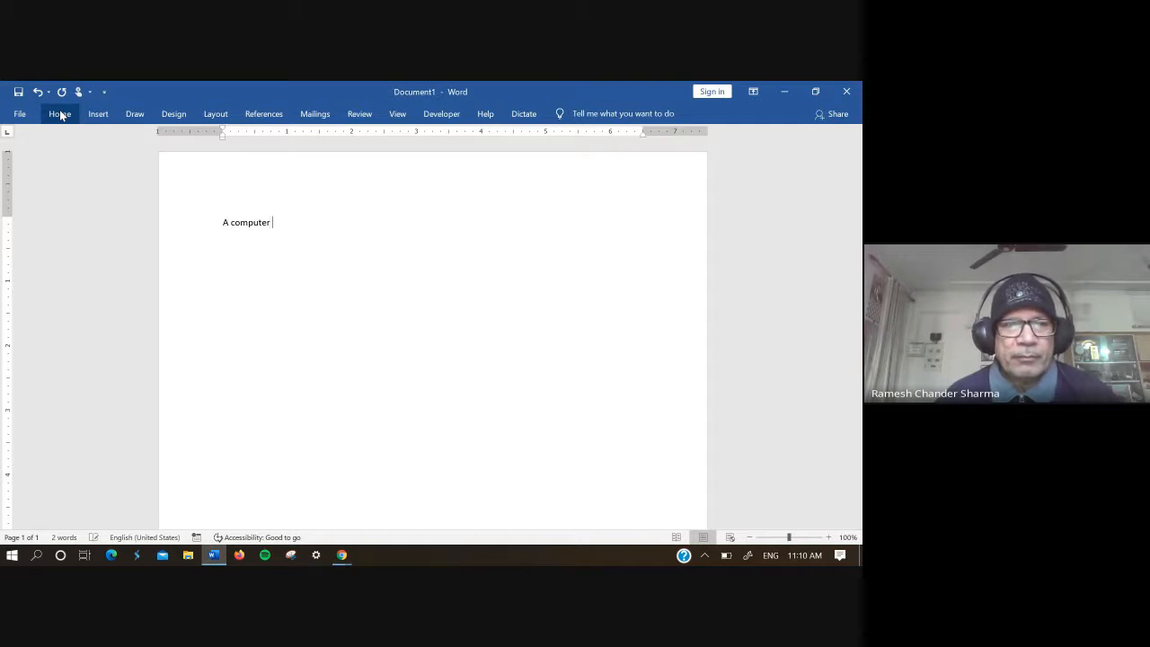
{"action": "type", "text": "is a "}
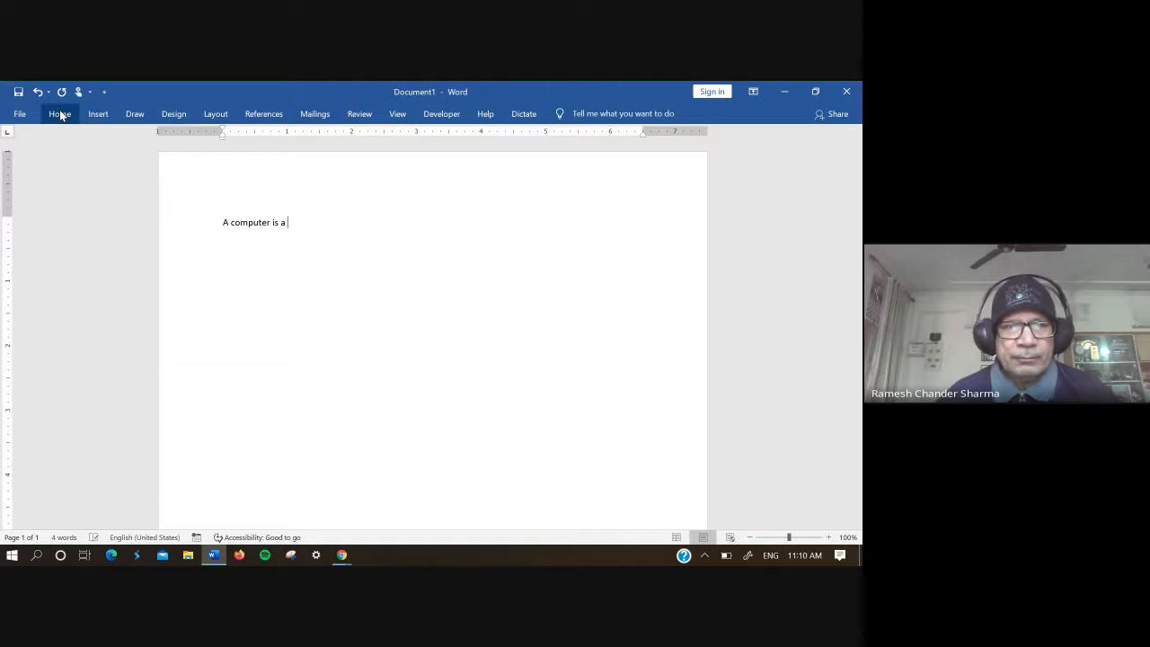
{"action": "type", "text": "mac"}
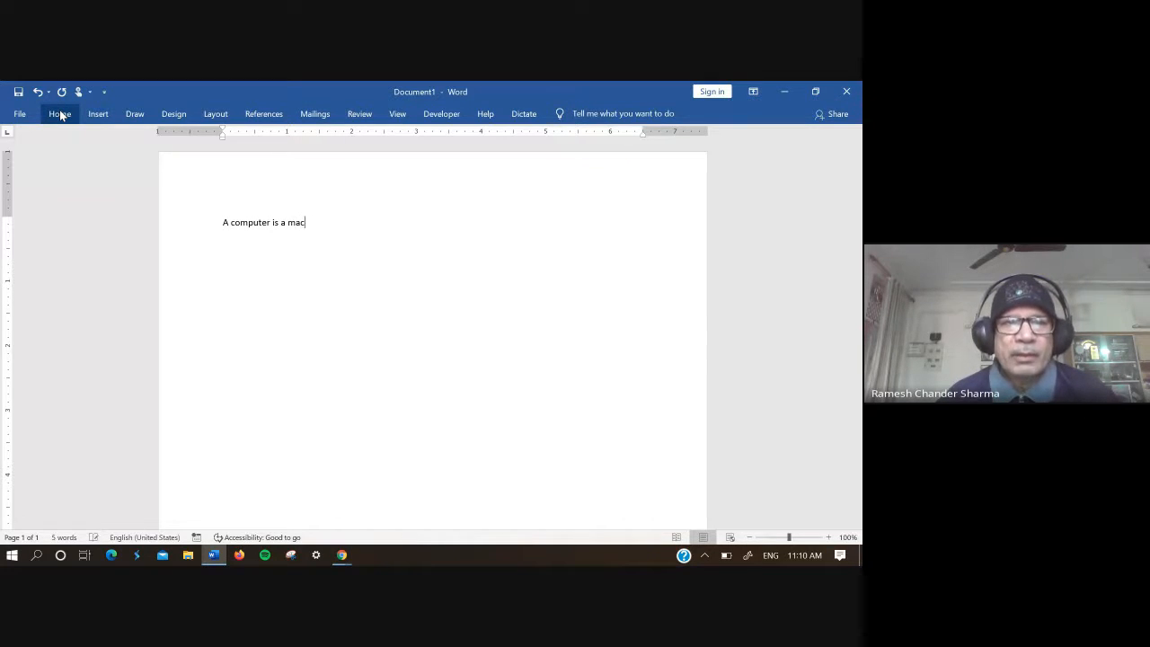
{"action": "type", "text": "hine"}
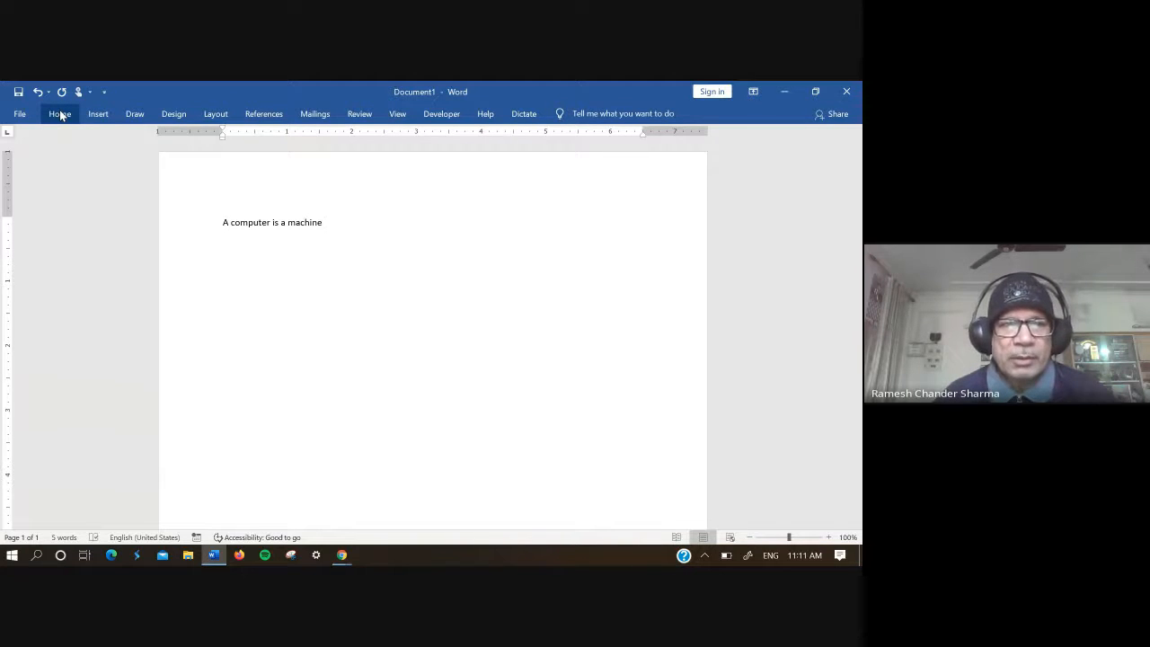
{"action": "type", "text": "th"}
{"action": "key", "text": "BackSpace"}
{"action": "key", "text": "BackSpace"}
{"action": "key", "text": "BackSpace"}
{"action": "type", "text": "."}
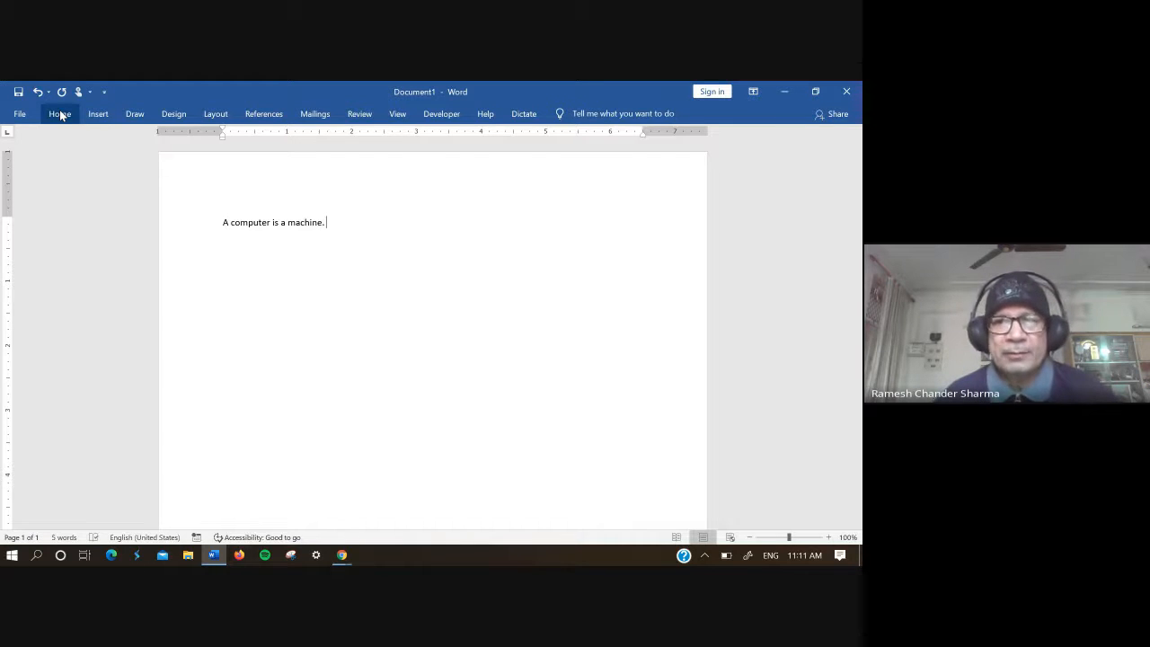
Step: Continue the same line with the text "Computer has various component"
{"action": "type", "text": "computer"}
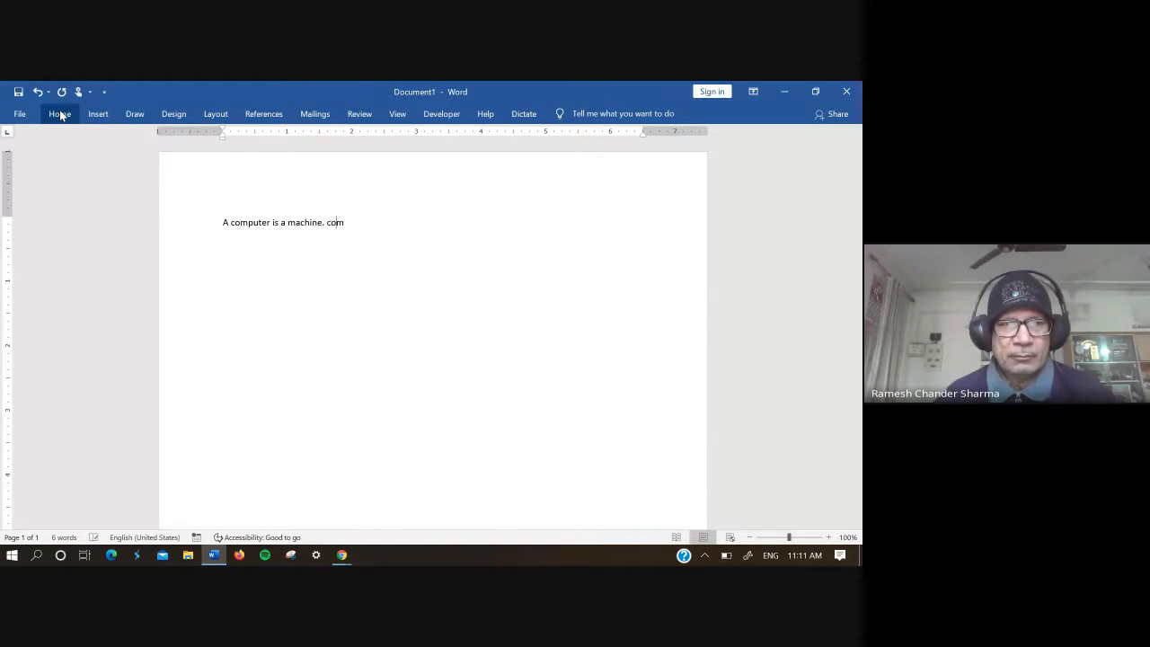
{"action": "type", "text": " has "}
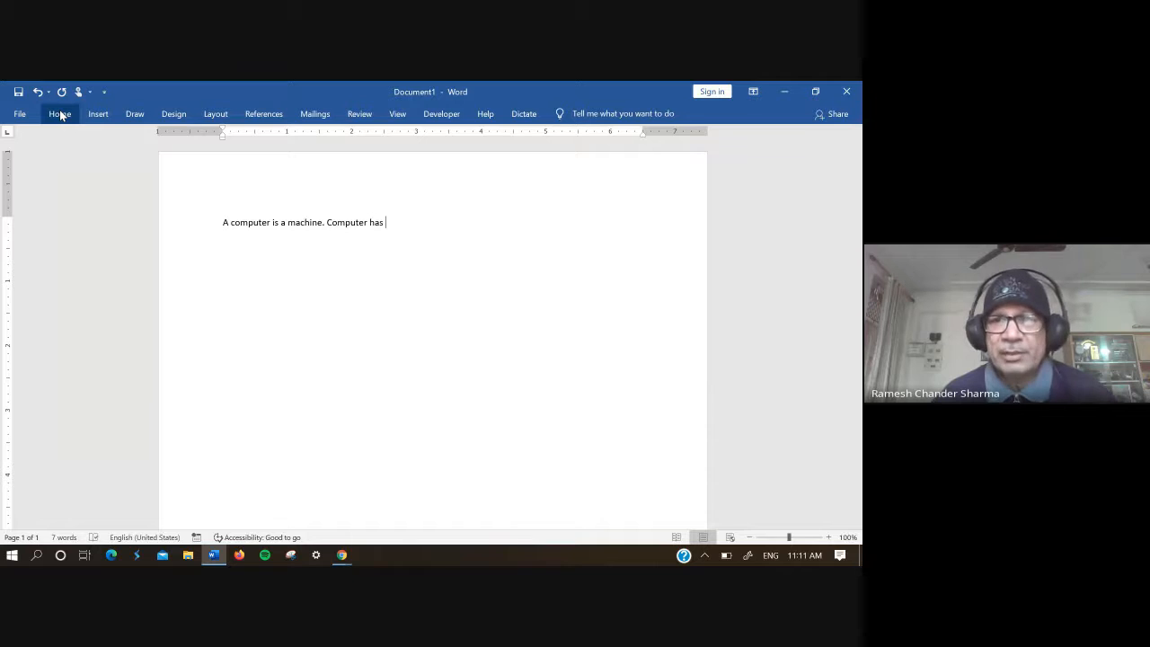
{"action": "type", "text": "varoius"}
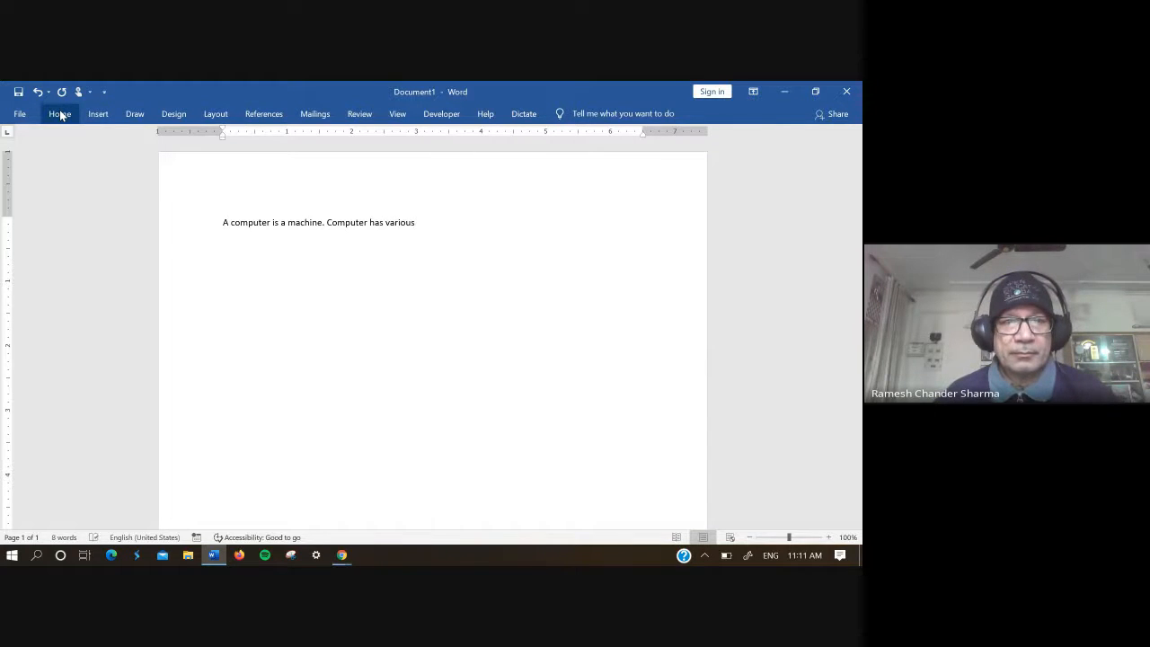
{"action": "type", "text": " comp"}
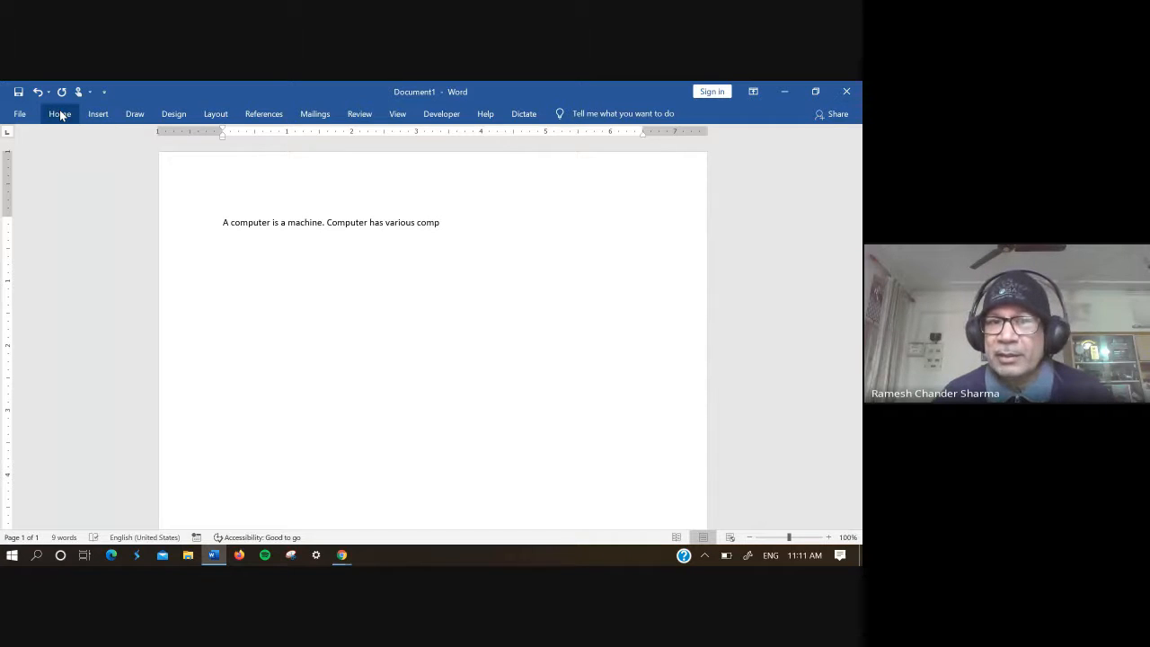
{"action": "type", "text": "on"}
{"action": "key", "text": "BackSpace"}
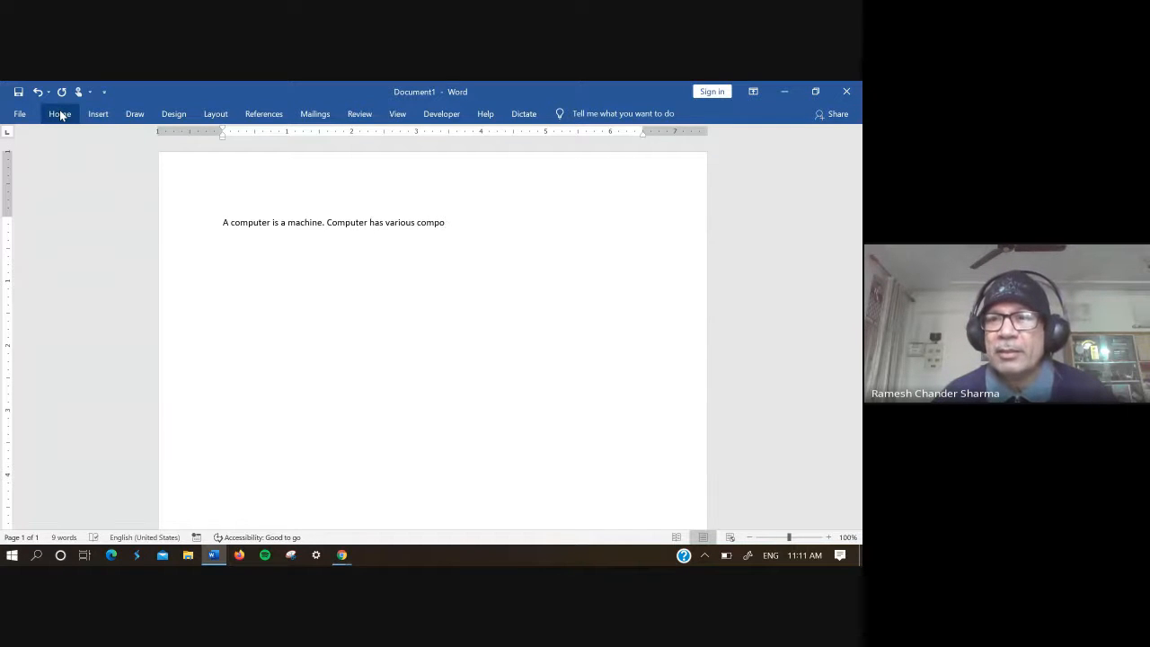
{"action": "type", "text": "nent"}
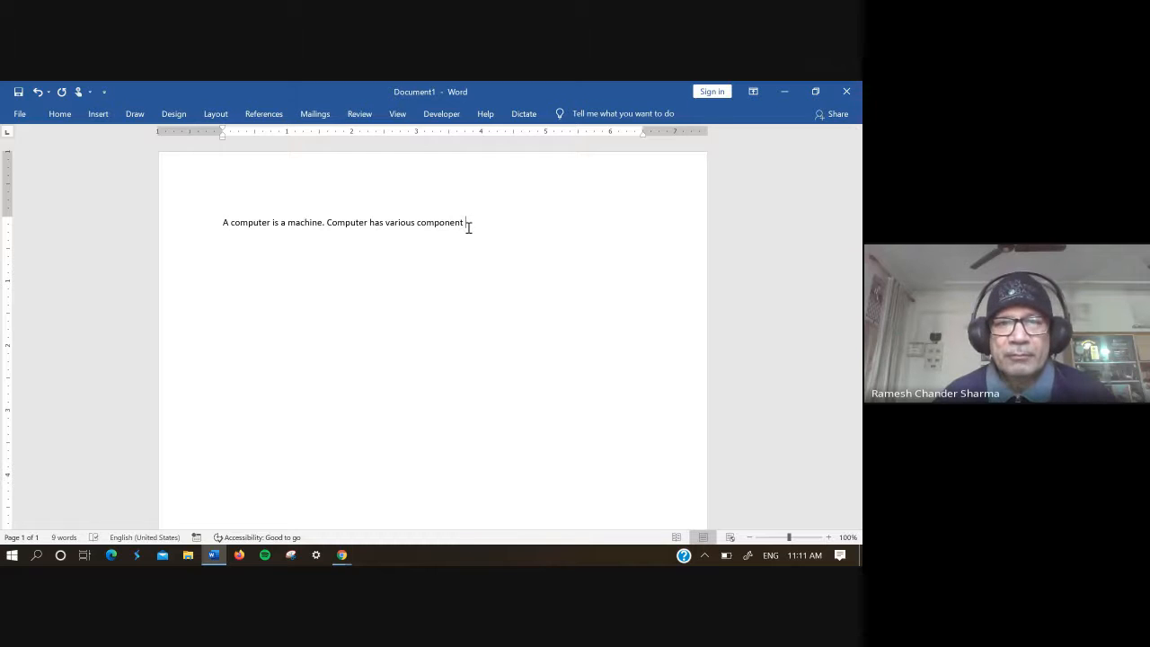
Step: Start a new paragraph below the first line and write "Input devices" in it
{"action": "key", "text": "Return"}
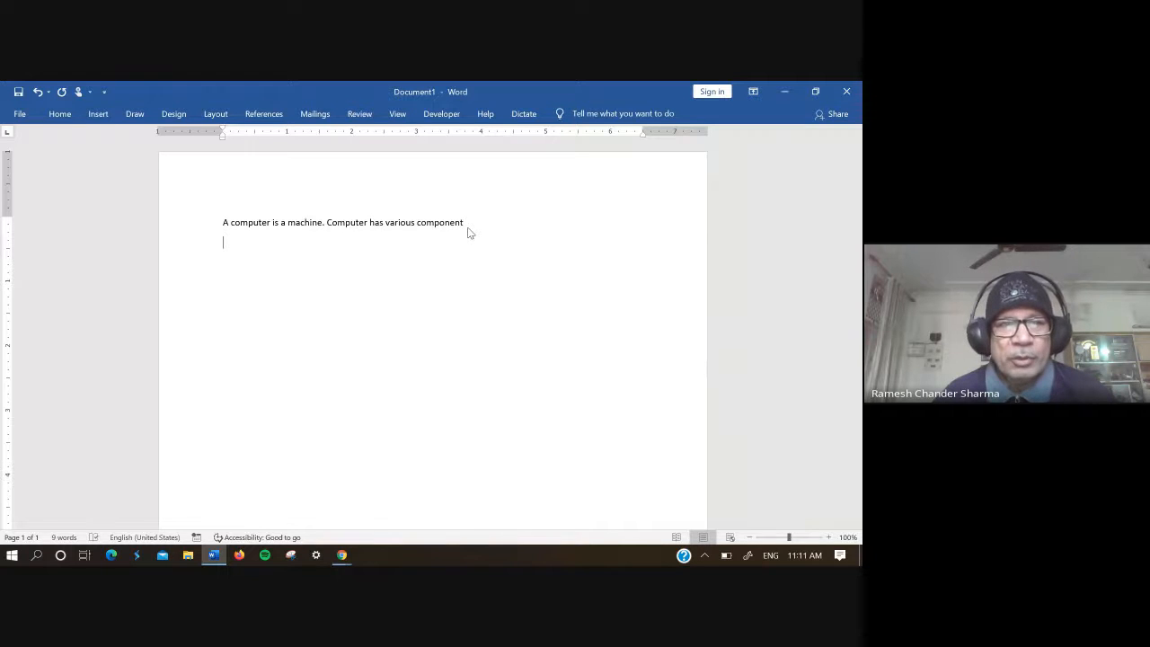
{"action": "type", "text": "inpu"}
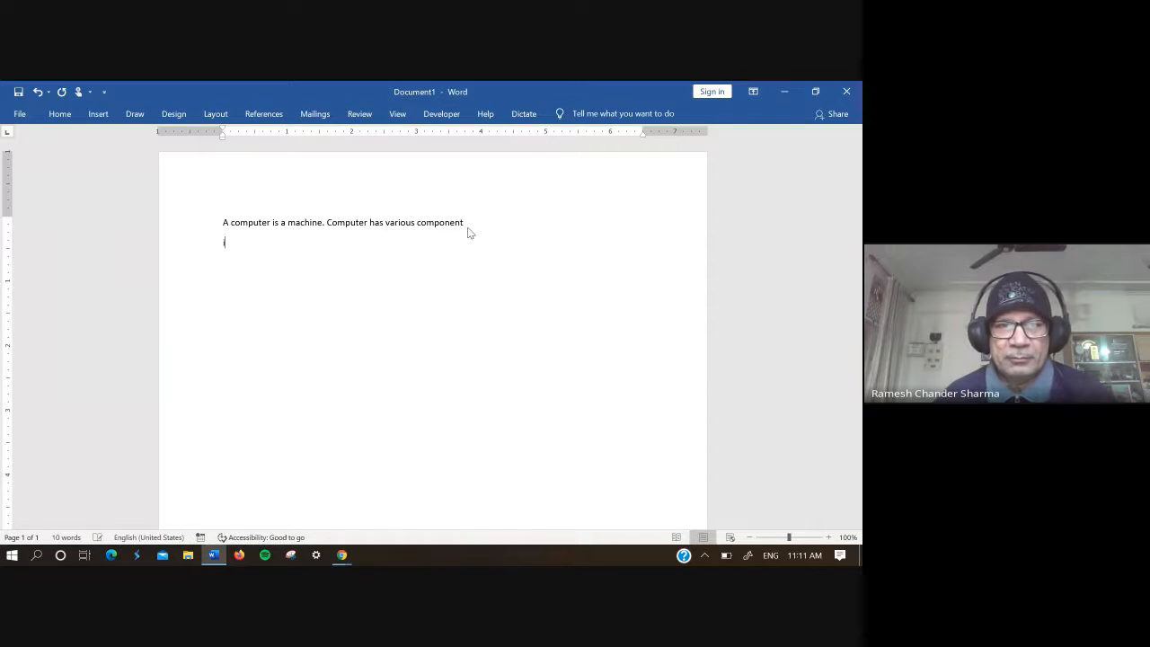
{"action": "type", "text": "t de"}
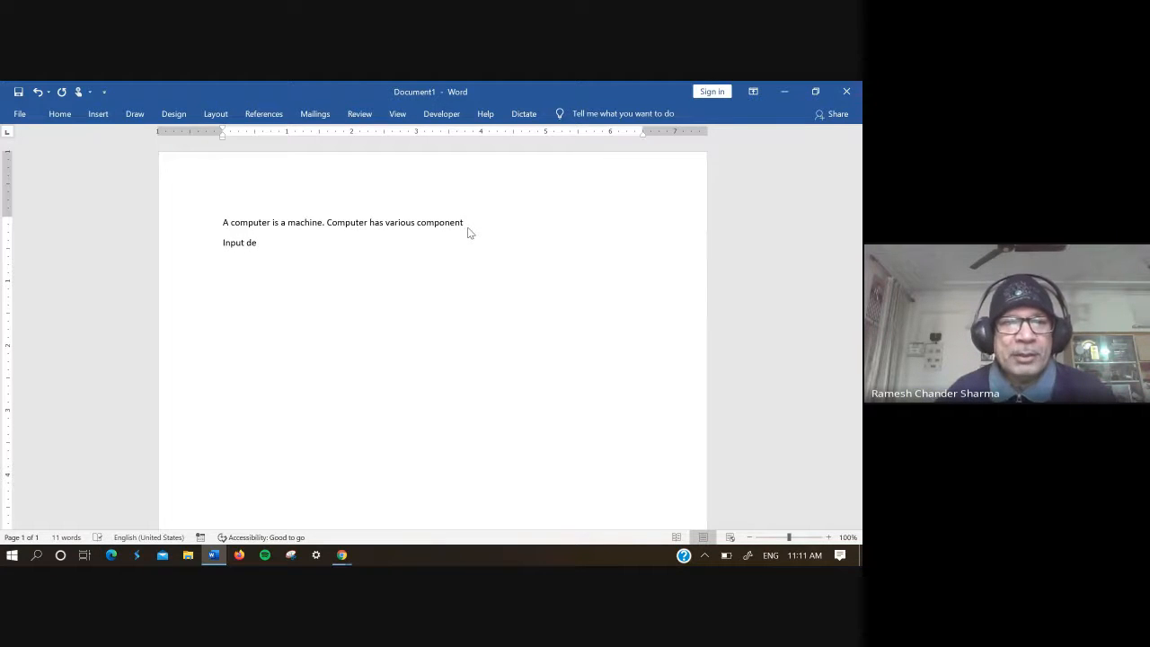
{"action": "type", "text": "vices"}
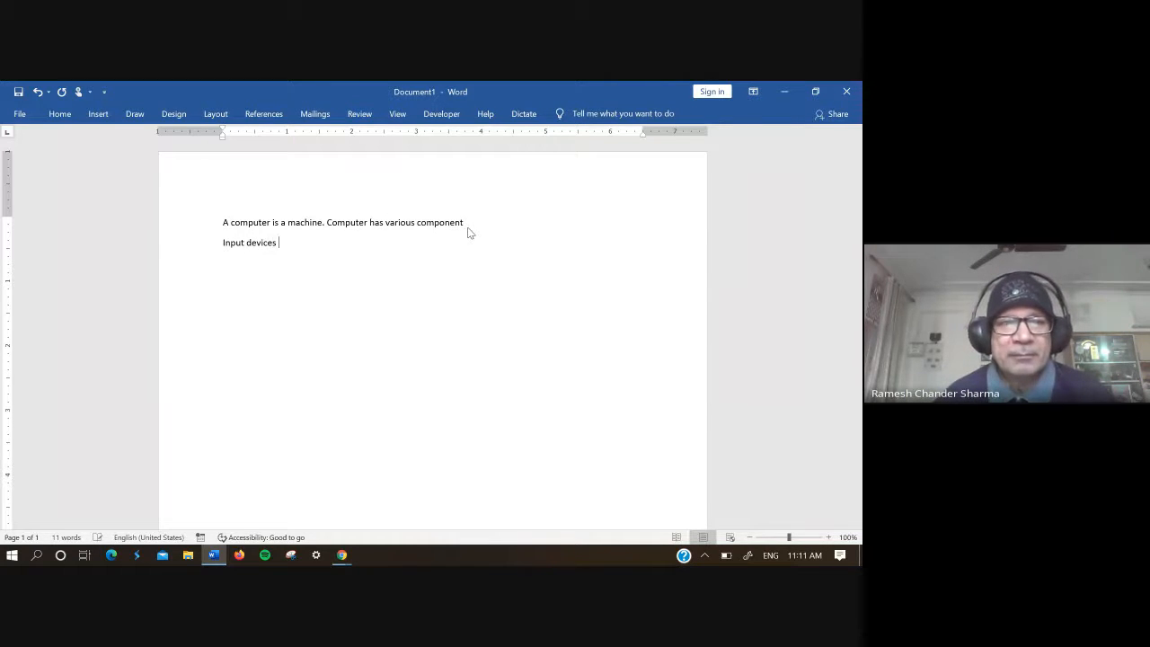
Step: Delete the letters "put" from the word "Input" in the second paragraph
{"action": "left_click", "coordinate": [244, 244]}
{"action": "key", "text": "BackSpace"}
{"action": "key", "text": "BackSpace"}
{"action": "key", "text": "BackSpace"}
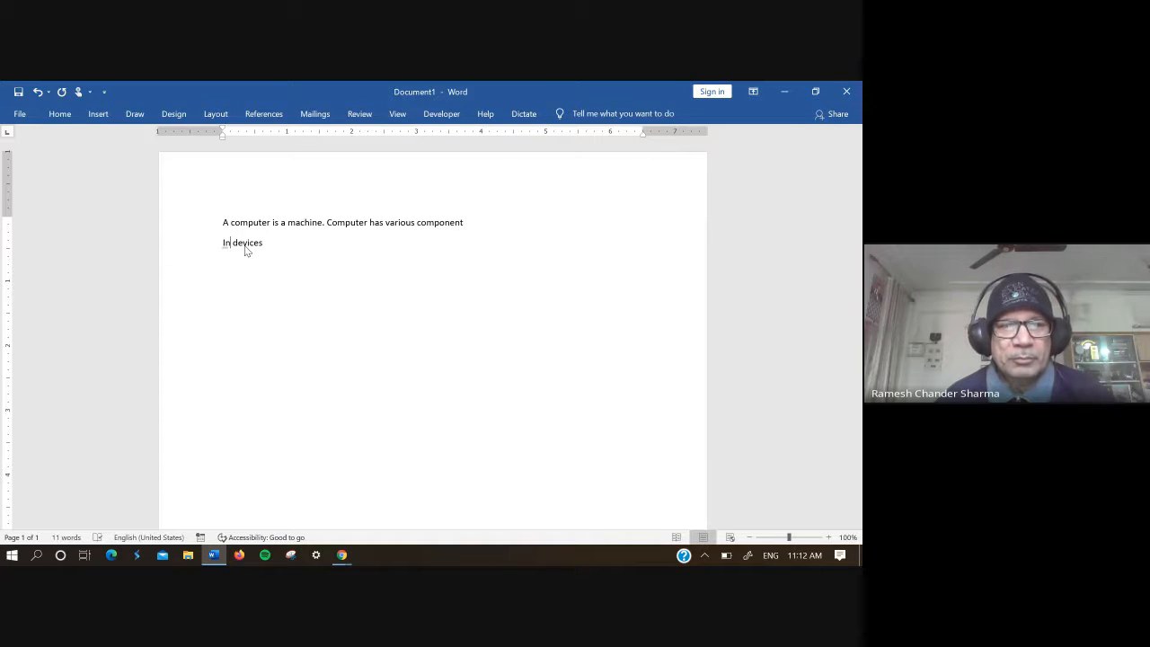
Step: Complete the first word of the second paragraph as "Inptu" and correct it to "Input" with the spelling suggestion
{"action": "type", "text": "ptu"}
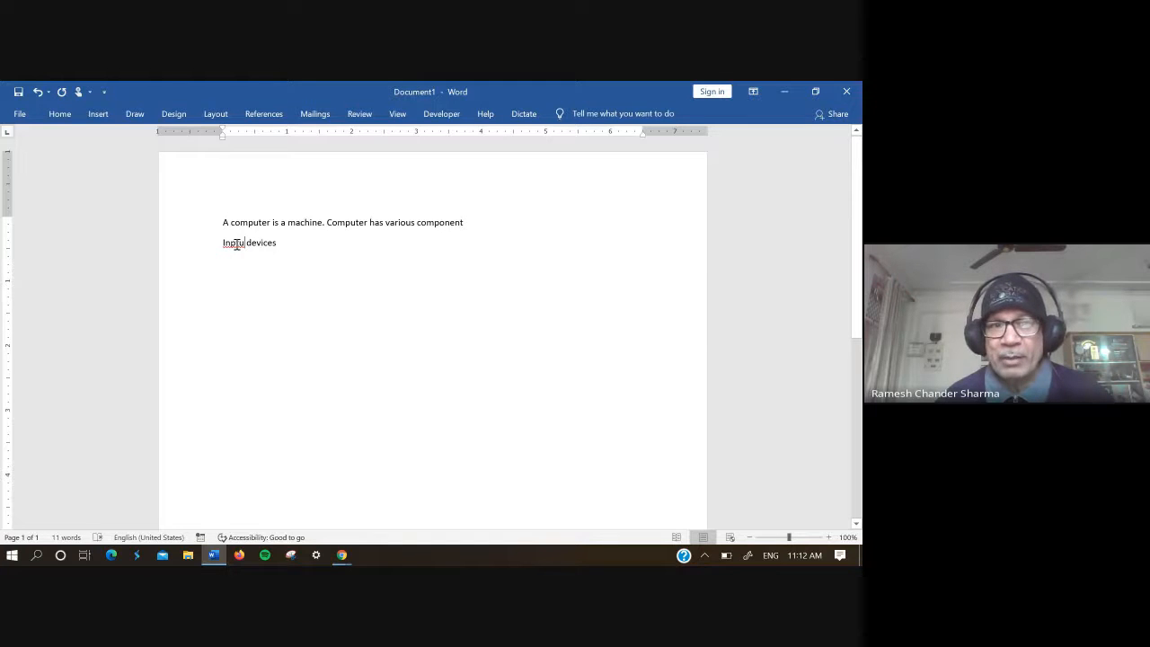
{"action": "right_click", "coordinate": [236, 244]}
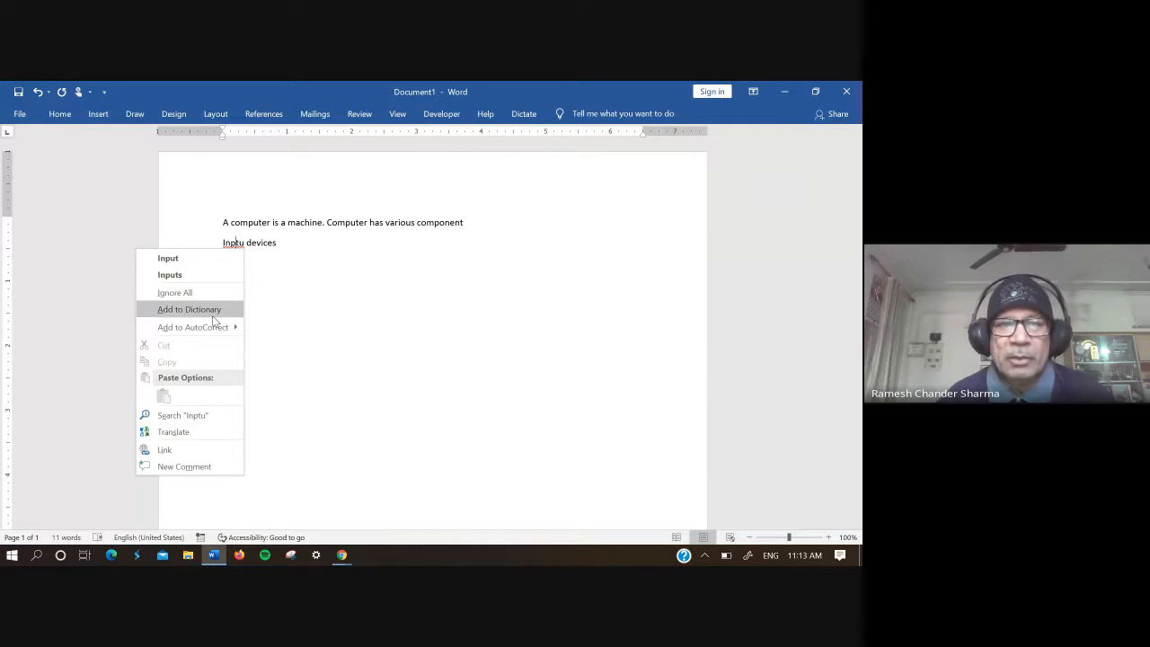
{"action": "left_click", "coordinate": [222, 260]}
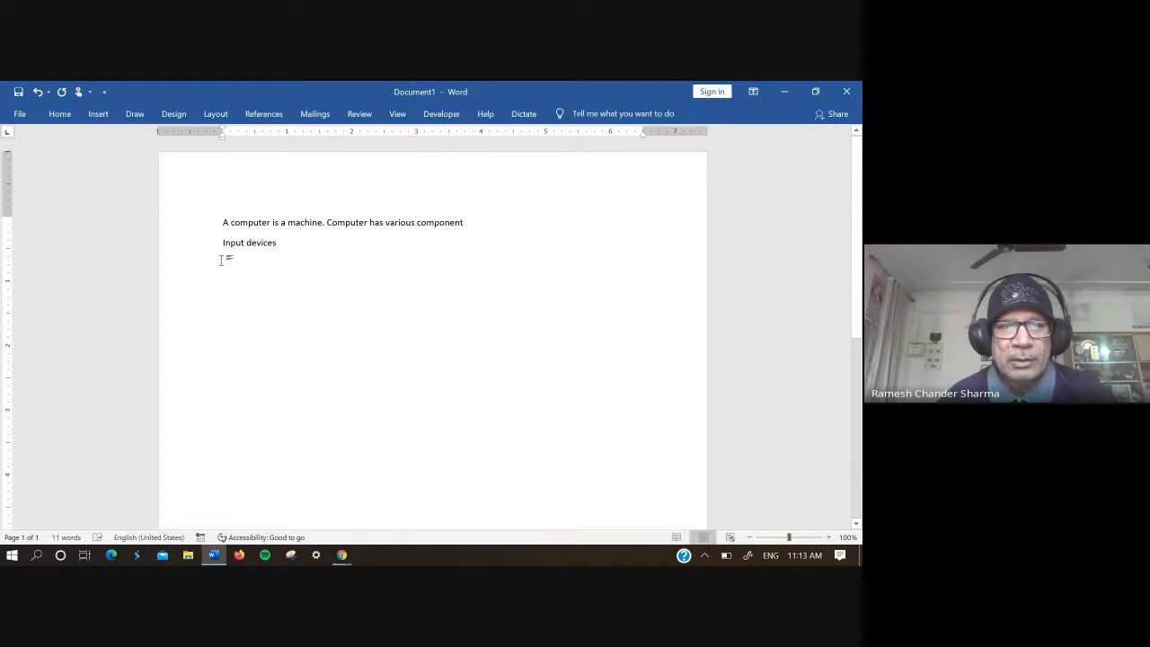
Step: Start a new paragraph below "Input devices"
{"action": "left_click", "coordinate": [284, 245]}
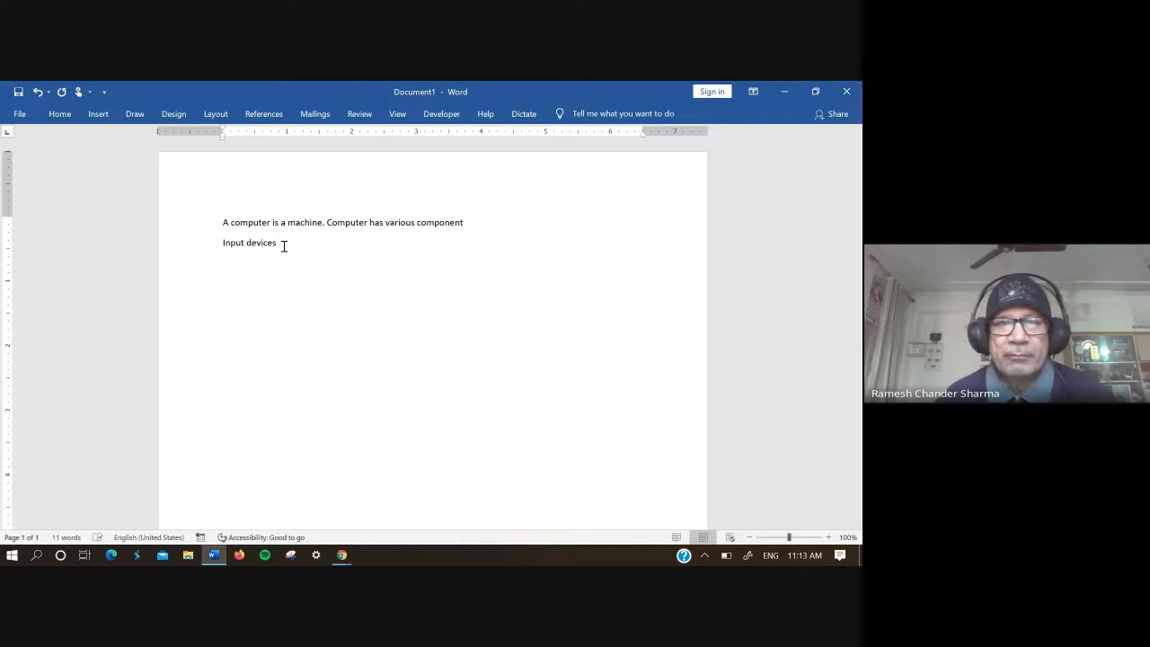
{"action": "key", "text": "Return"}
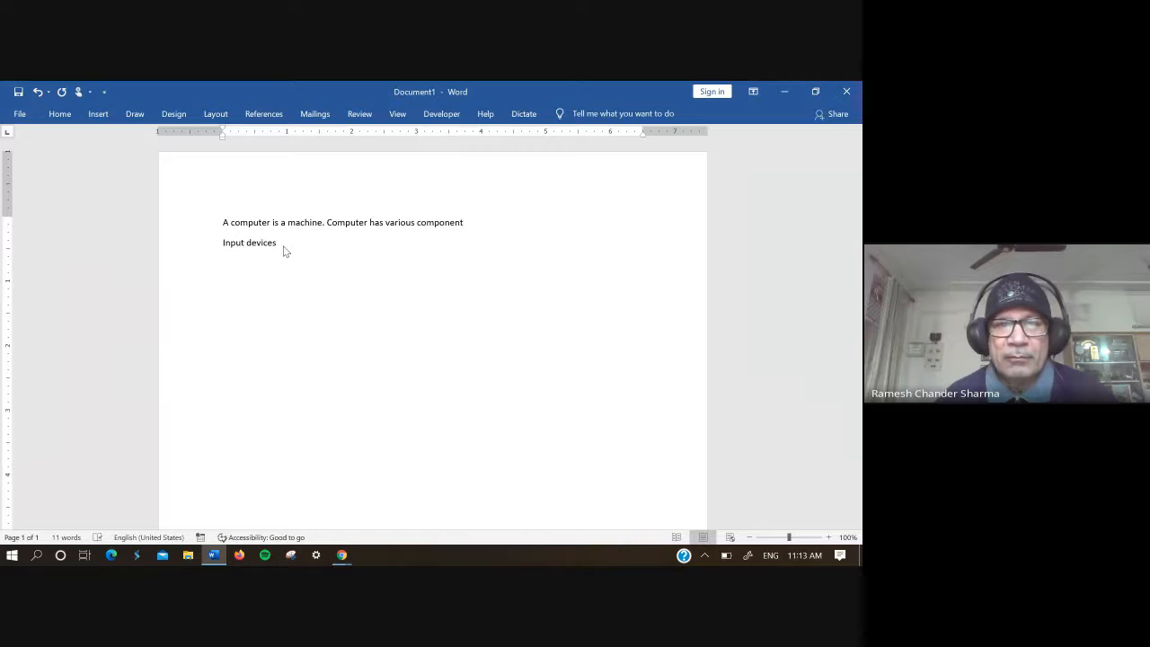
{"action": "type", "text": "Key"}
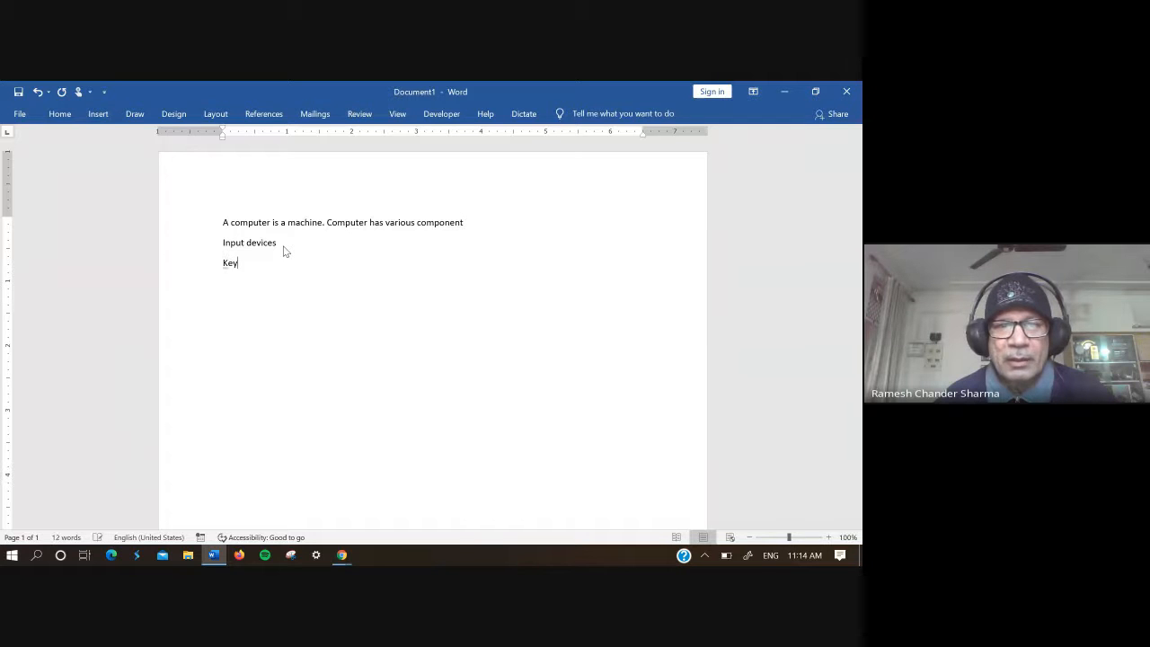
{"action": "key", "text": "BackSpace"}
{"action": "key", "text": "BackSpace"}
{"action": "key", "text": "BackSpace"}
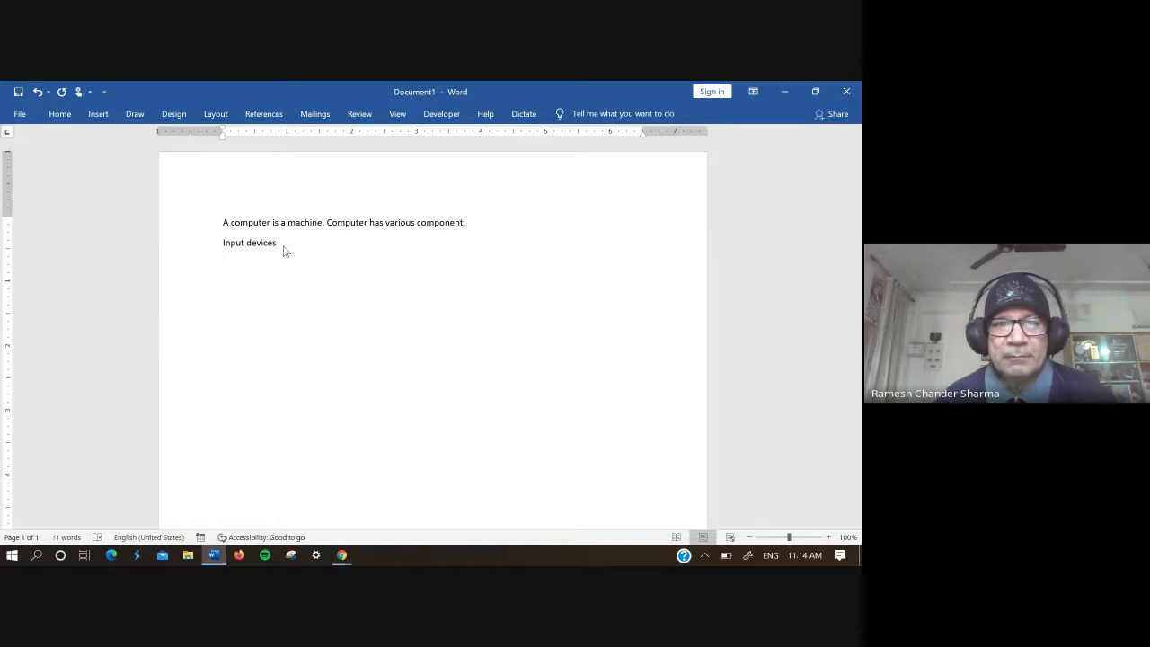
Step: Write "Output dveices" in the third paragraph and start a new paragraph below it
{"action": "type", "text": "out"}
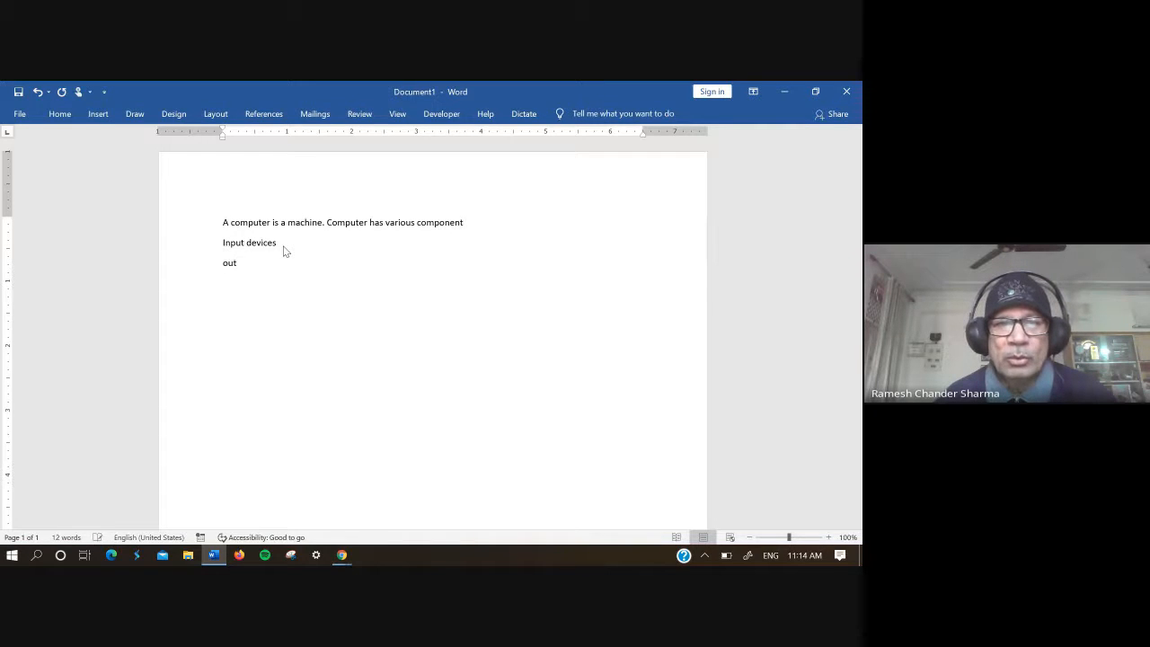
{"action": "type", "text": "put "}
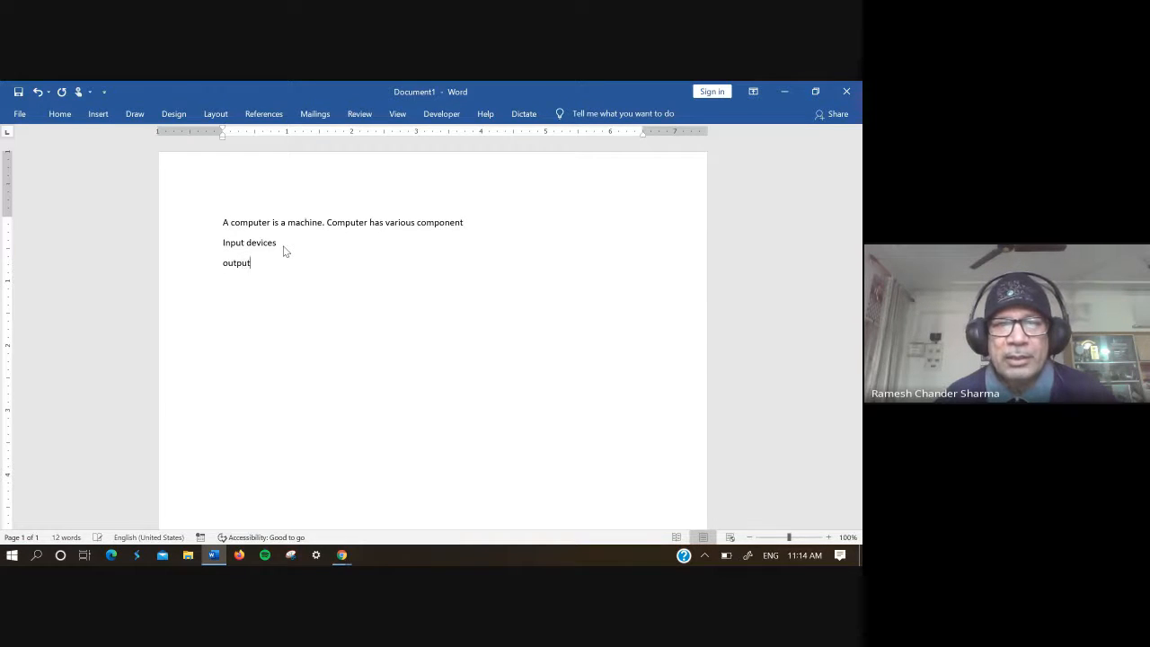
{"action": "type", "text": "d"}
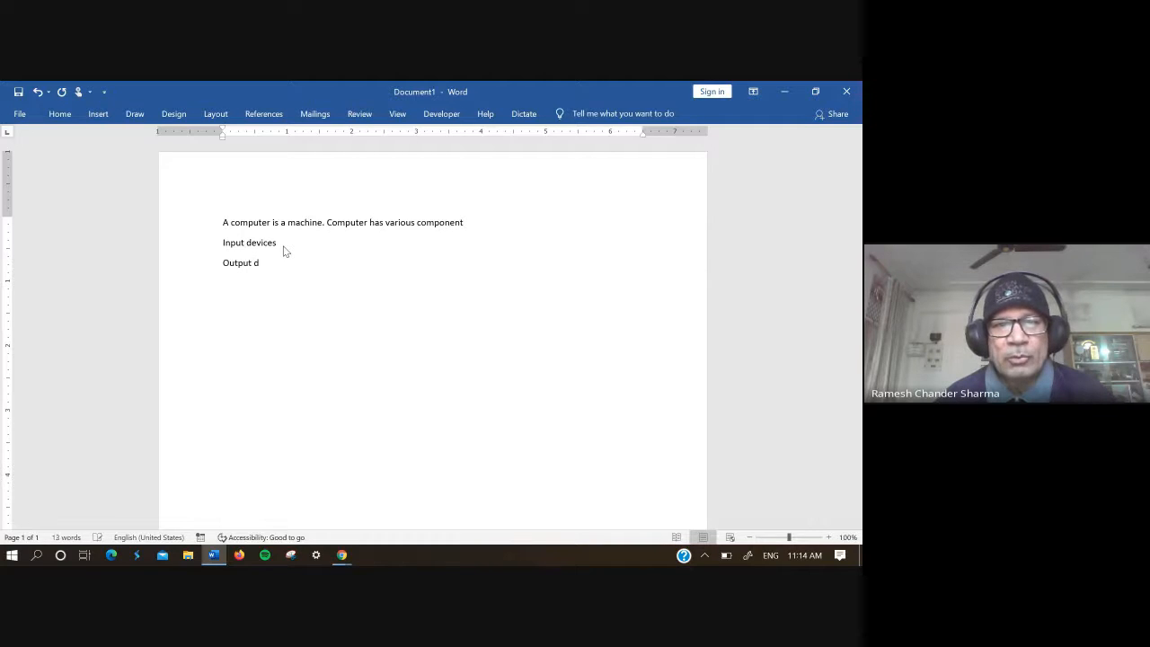
{"action": "type", "text": "ve"}
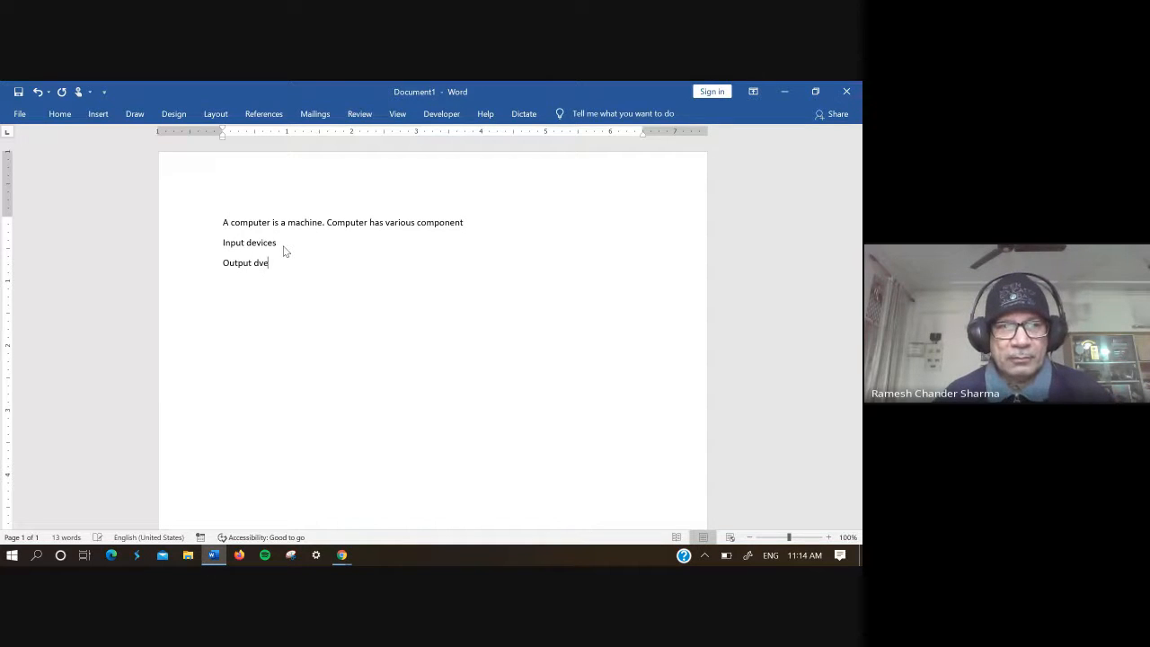
{"action": "type", "text": "ices"}
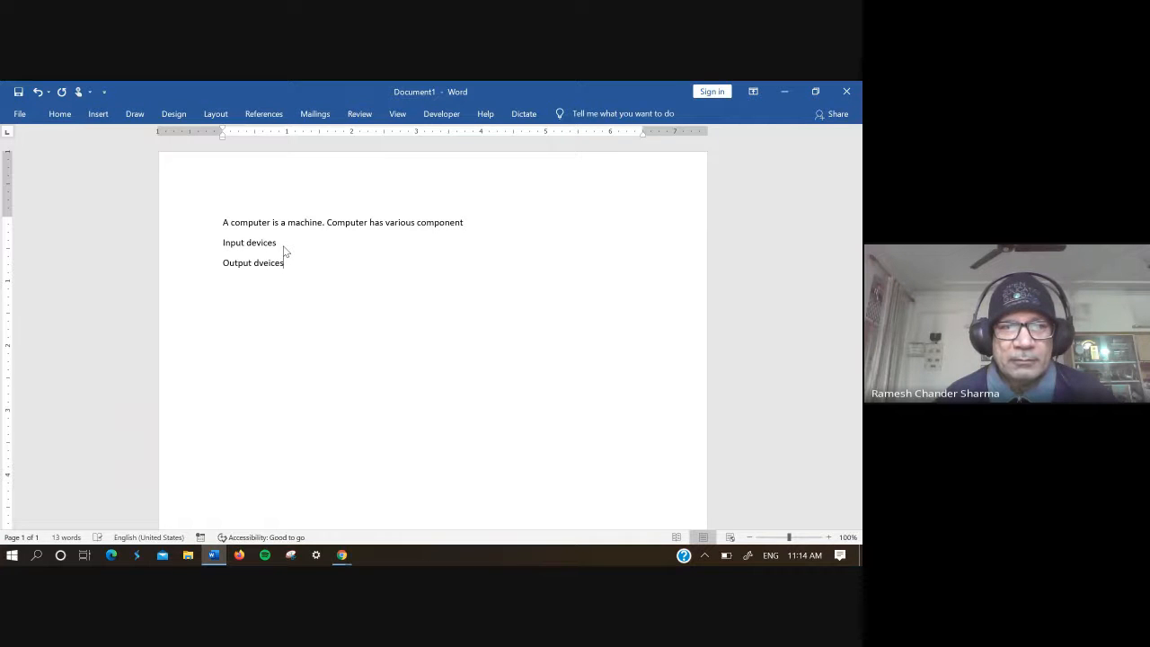
{"action": "key", "text": "Return"}
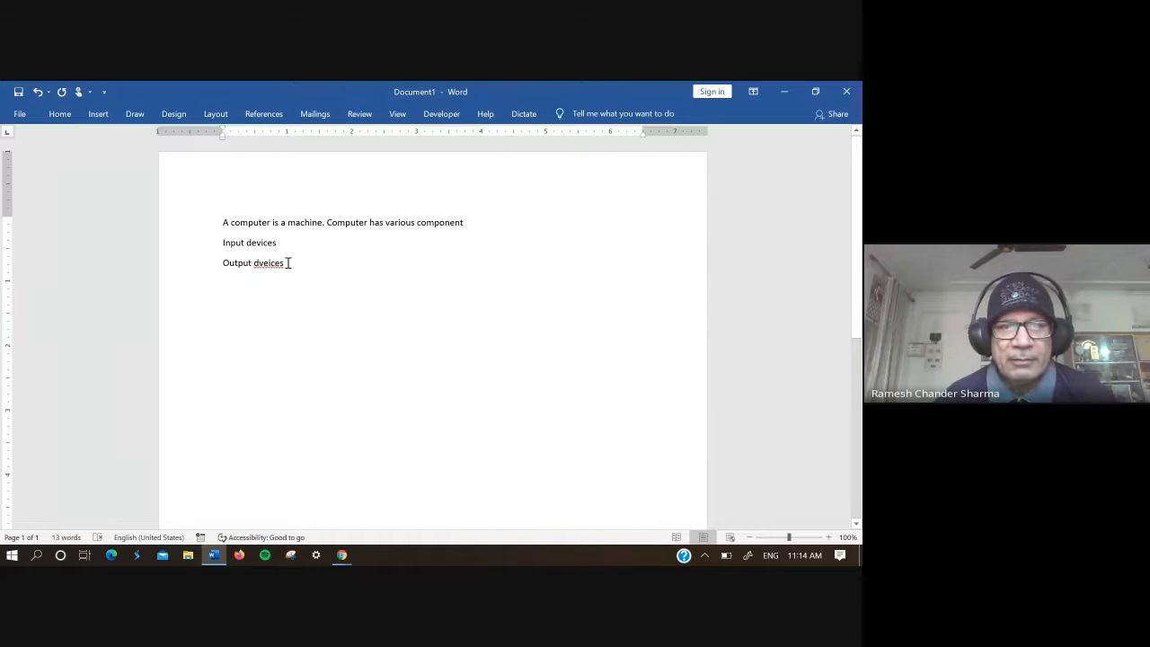
Step: Retype the misspelled second word of the third paragraph as "devices"
{"action": "left_click", "coordinate": [288, 263]}
{"action": "key", "text": "BackSpace"}
{"action": "key", "text": "BackSpace"}
{"action": "key", "text": "BackSpace"}
{"action": "key", "text": "BackSpace"}
{"action": "key", "text": "BackSpace"}
{"action": "key", "text": "BackSpace"}
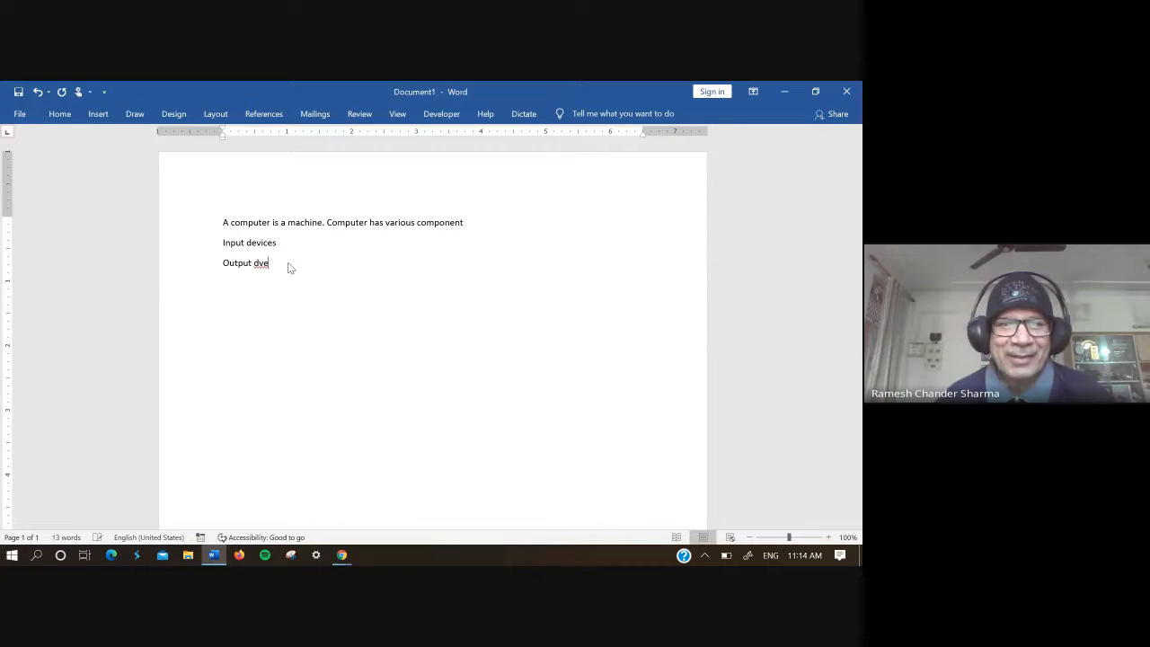
{"action": "type", "text": "e"}
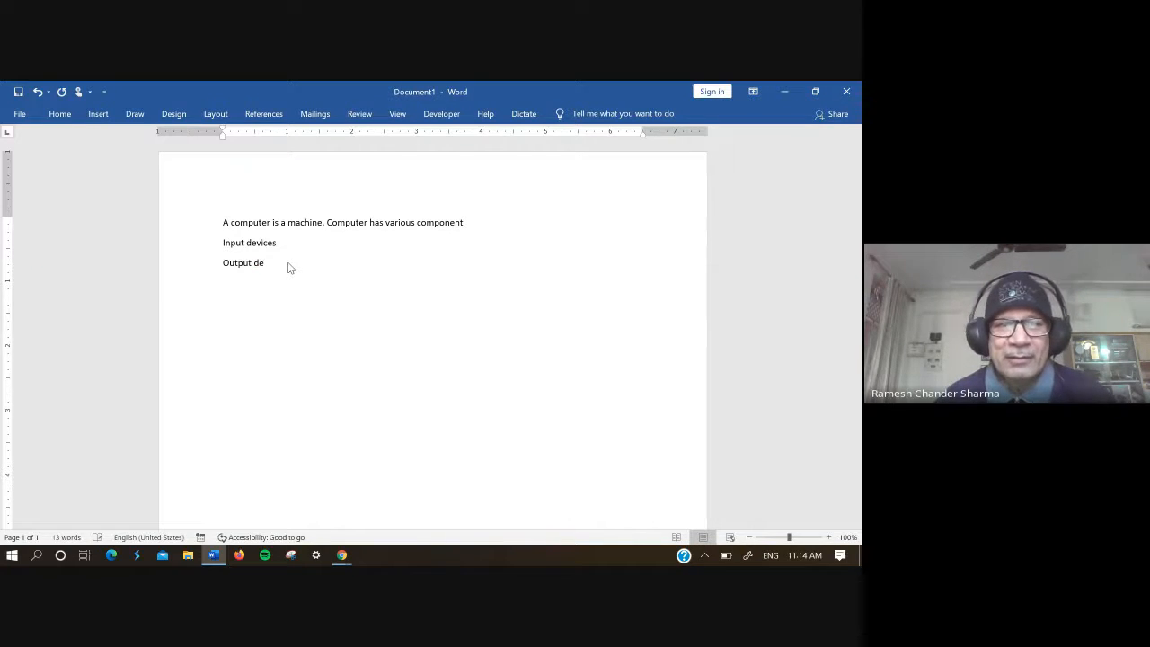
{"action": "type", "text": "vices"}
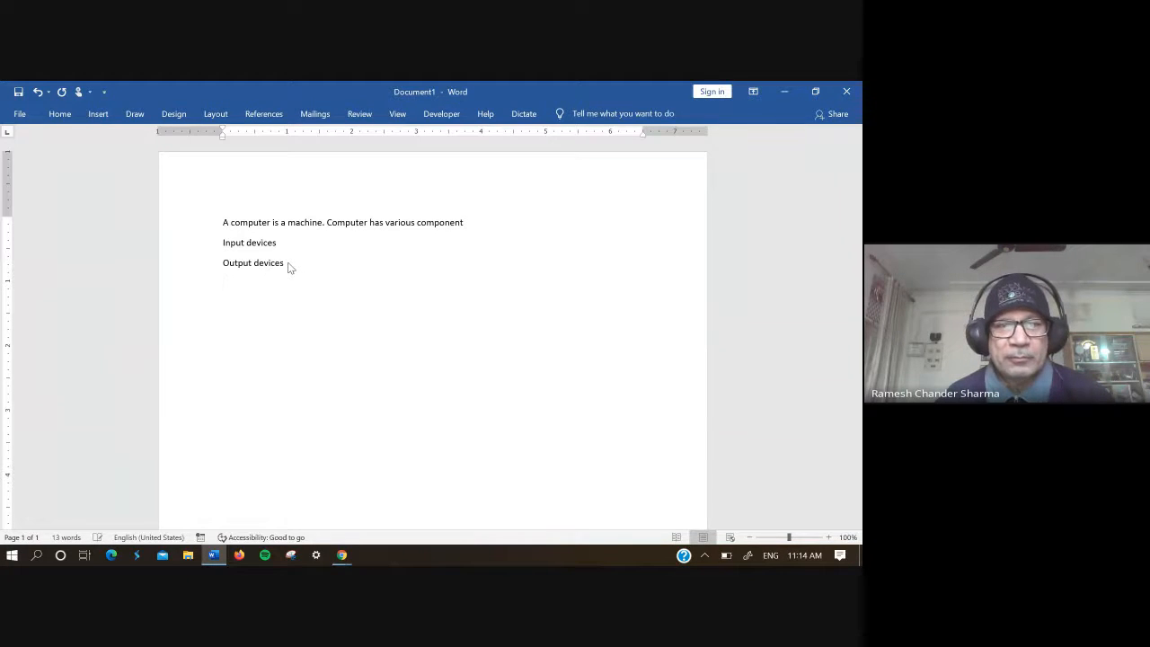
Step: Write "cpu" in the paragraph below "Output devices"
{"action": "type", "text": "cpu"}
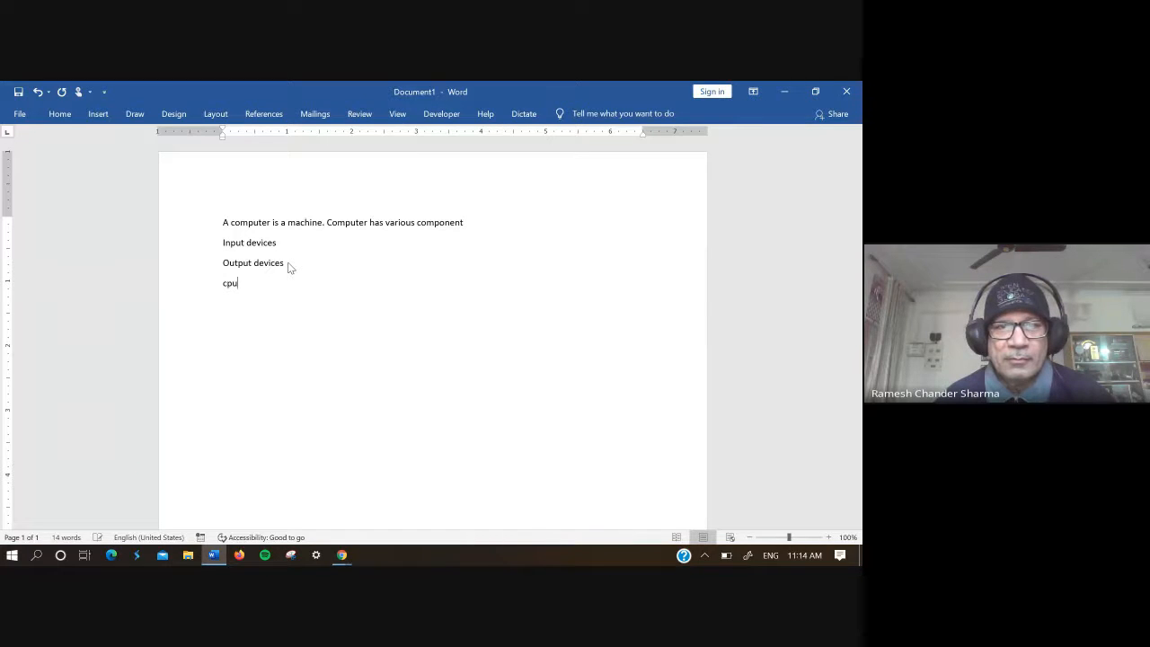
{"action": "left_click", "coordinate": [289, 267]}
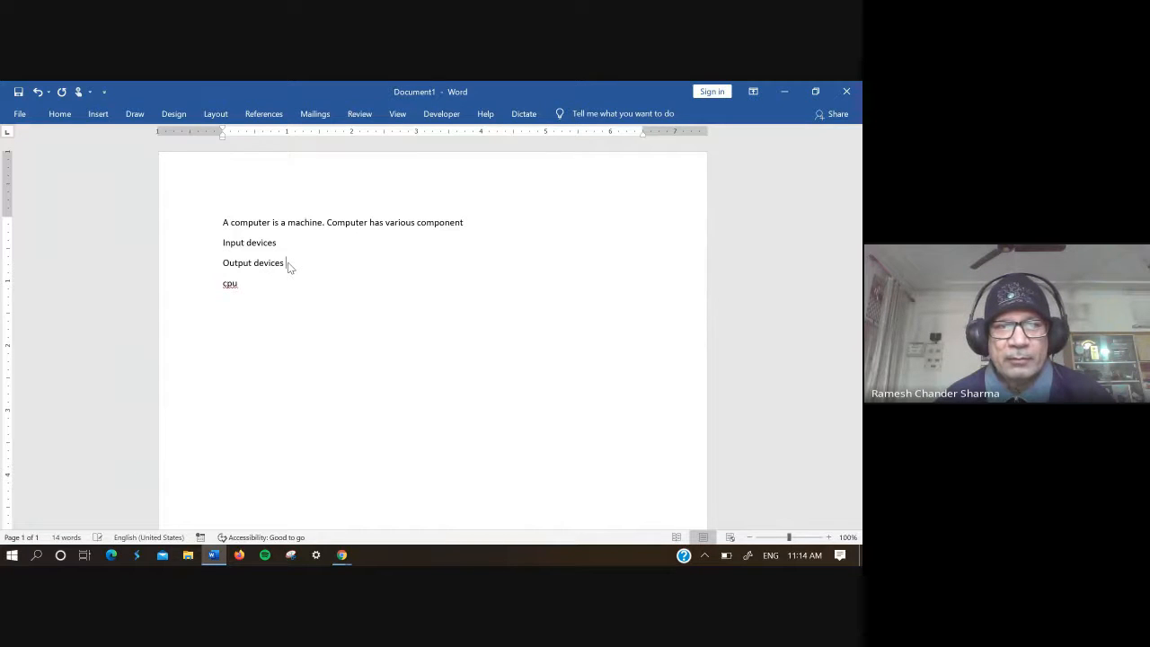
{"action": "key", "text": "Return"}
{"action": "key", "text": "BackSpace"}
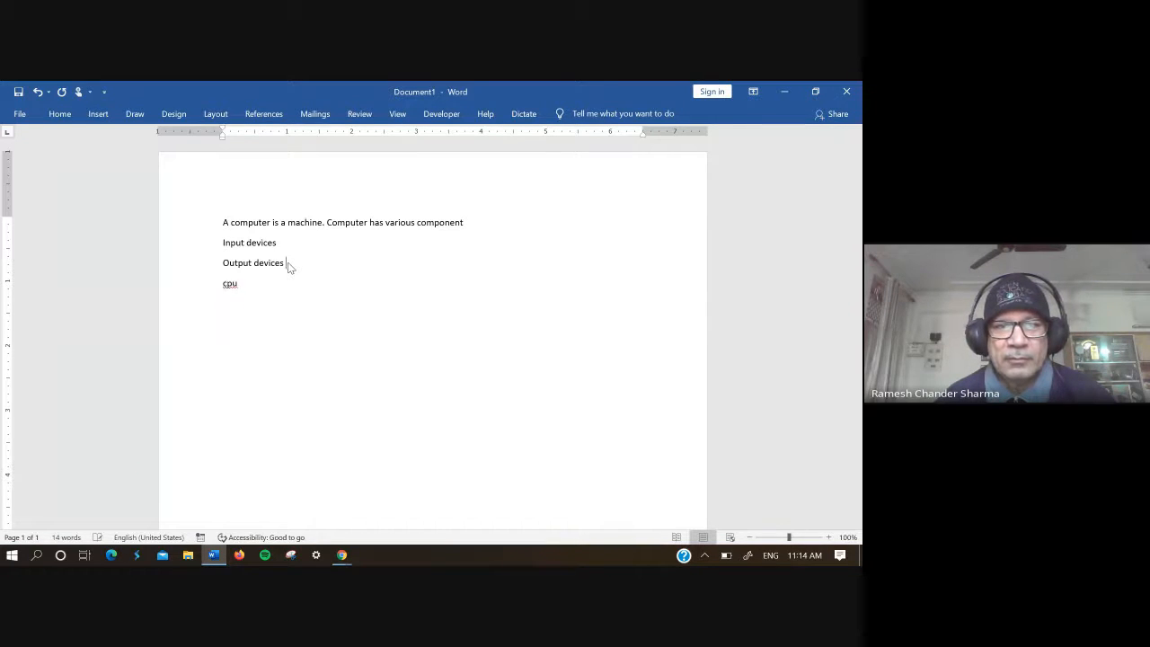
Step: Capitalise the first letter of "cpu" and correct the word to "CPU" with the spelling suggestion
{"action": "left_click", "coordinate": [231, 284]}
{"action": "left_click", "coordinate": [226, 285]}
{"action": "key", "text": "BackSpace"}
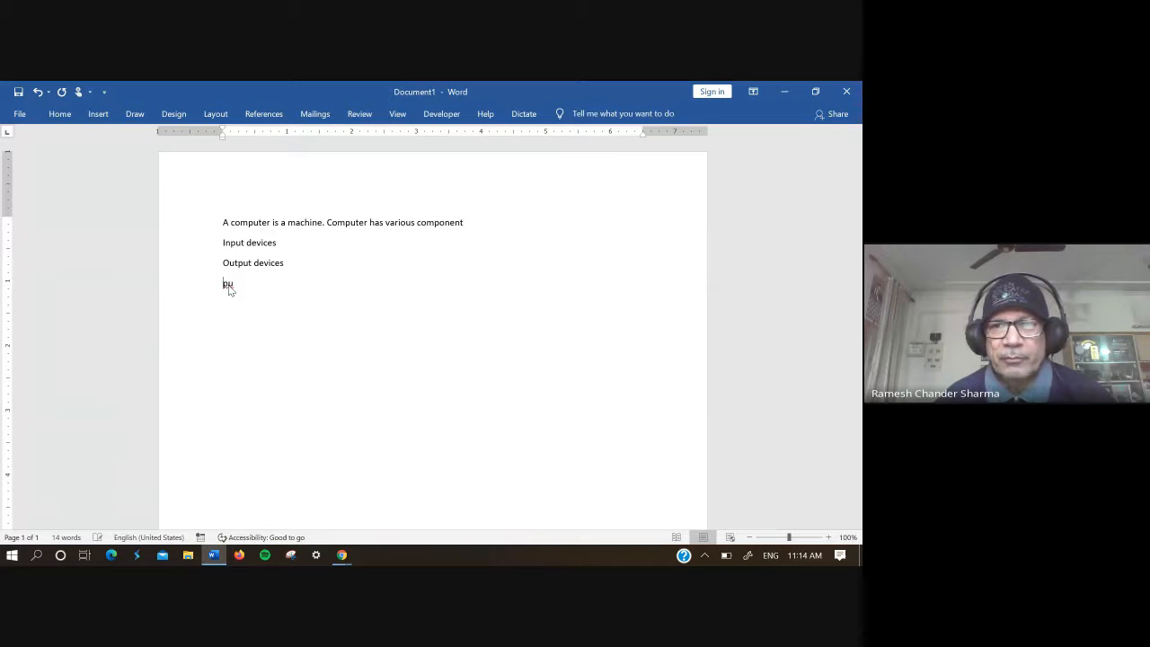
{"action": "type", "text": "C"}
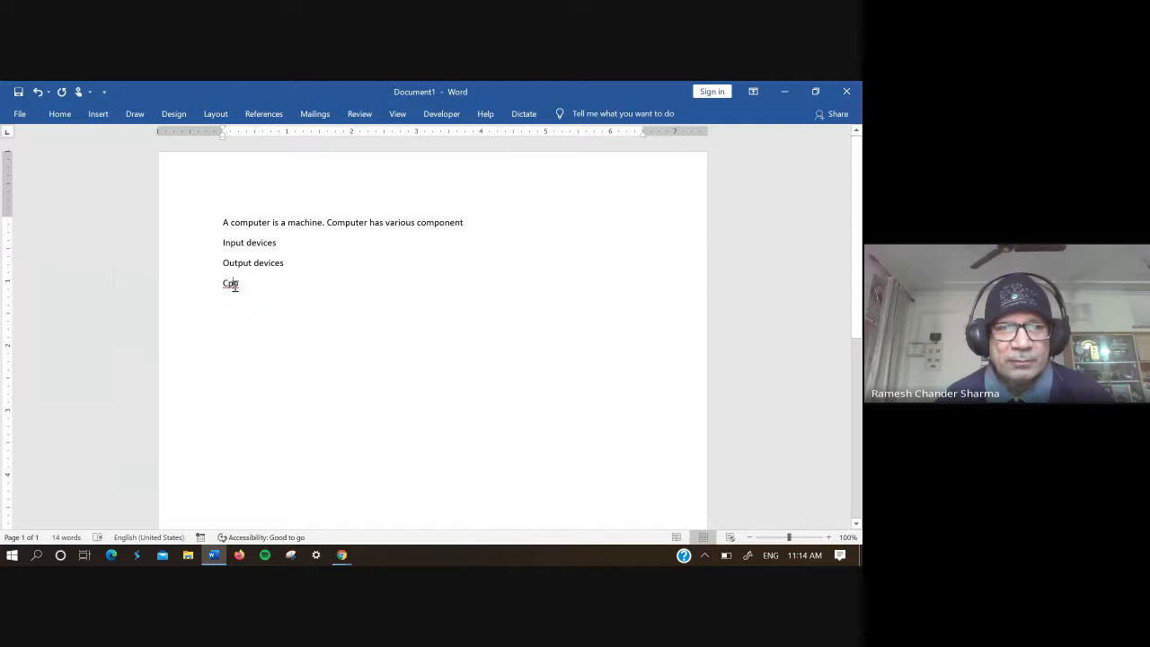
{"action": "right_click", "coordinate": [233, 286]}
{"action": "left_click", "coordinate": [161, 276]}
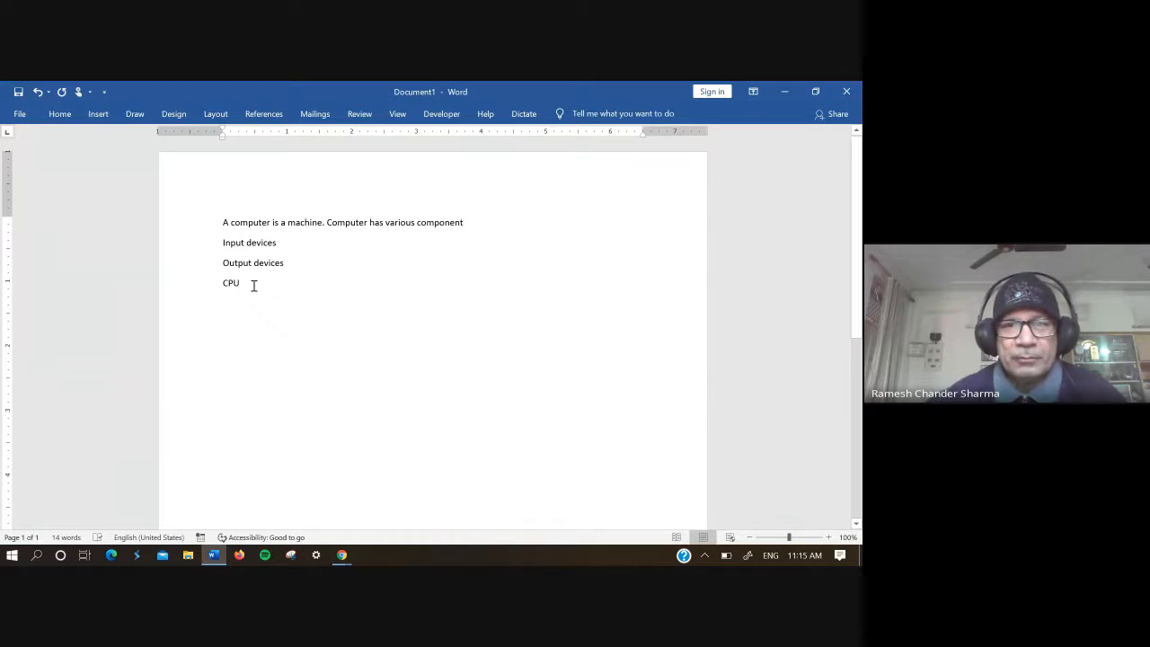
{"action": "left_click_drag", "start_coordinate": [254, 285], "coordinate": [225, 249]}
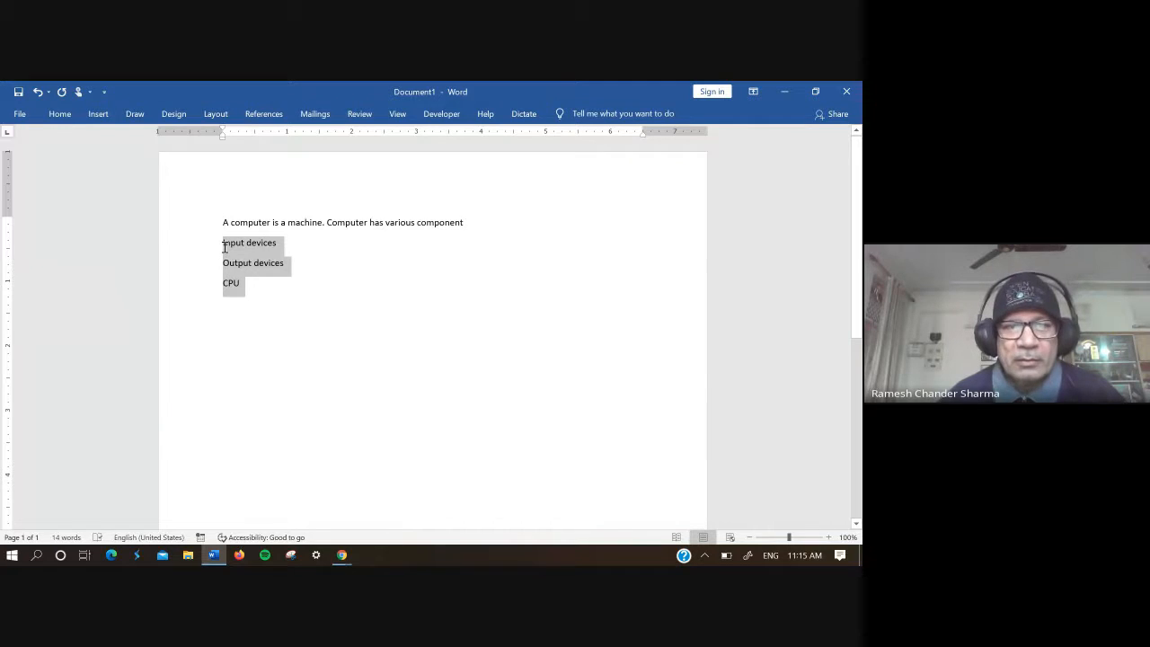
{"action": "left_click", "coordinate": [224, 248]}
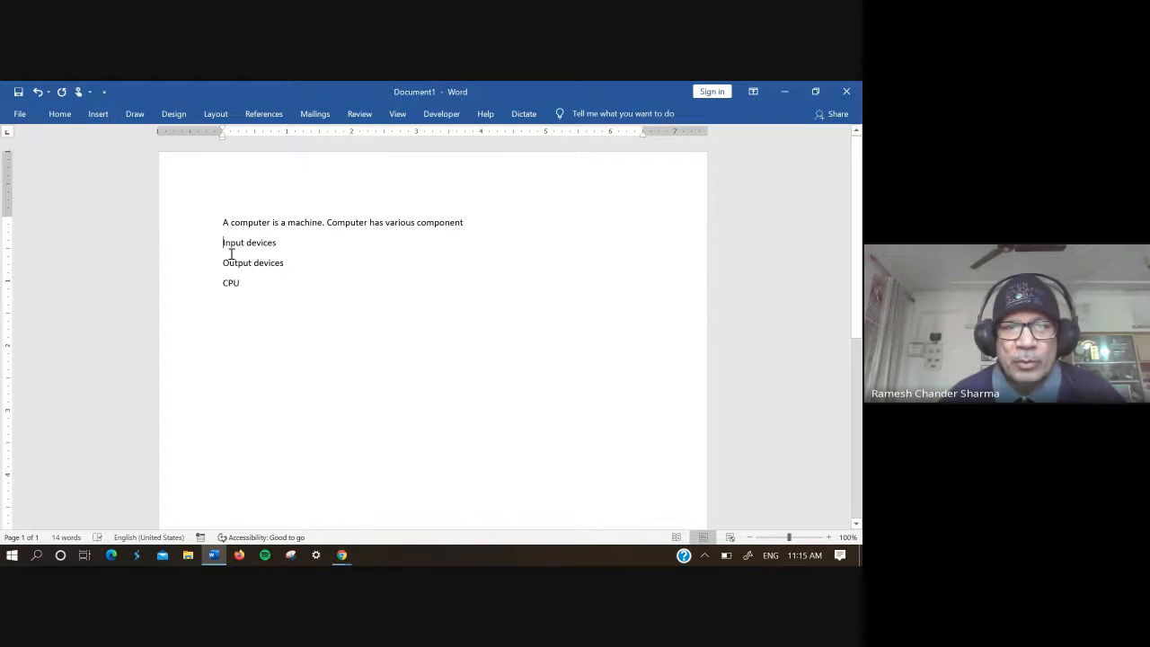
{"action": "left_click_drag", "start_coordinate": [225, 247], "coordinate": [242, 290]}
{"action": "left_click", "coordinate": [258, 302]}
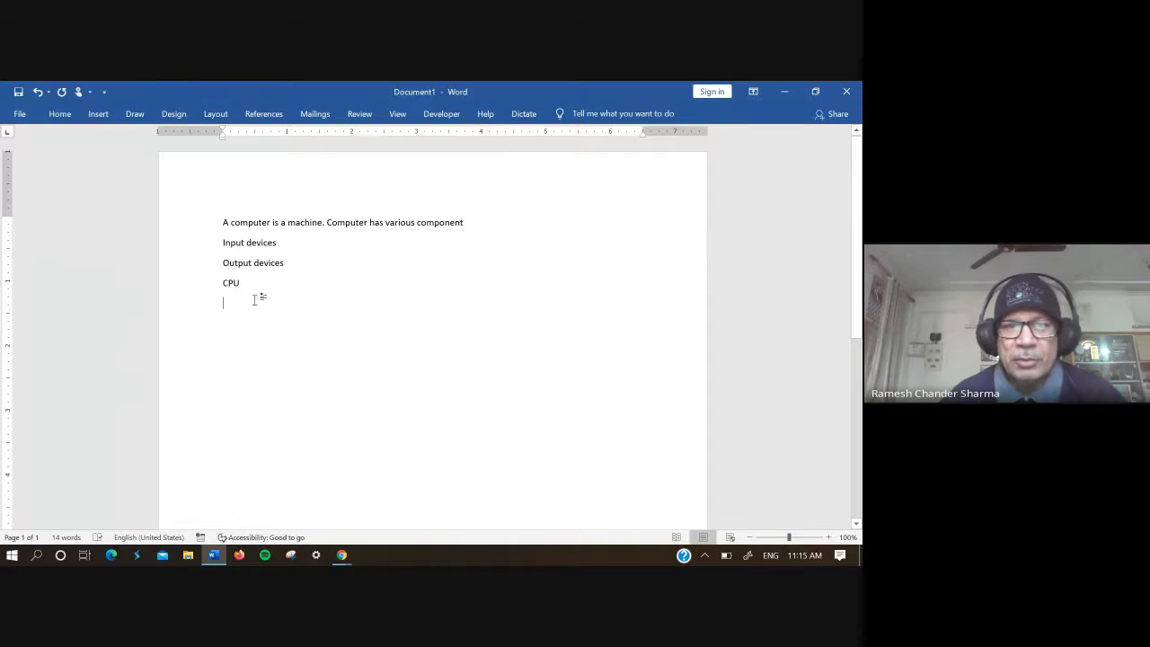
Step: Format the lines "Input devices", "Output devices" and "CPU" as a bulleted list with solid round bullets
{"action": "left_click_drag", "start_coordinate": [224, 243], "coordinate": [238, 286]}
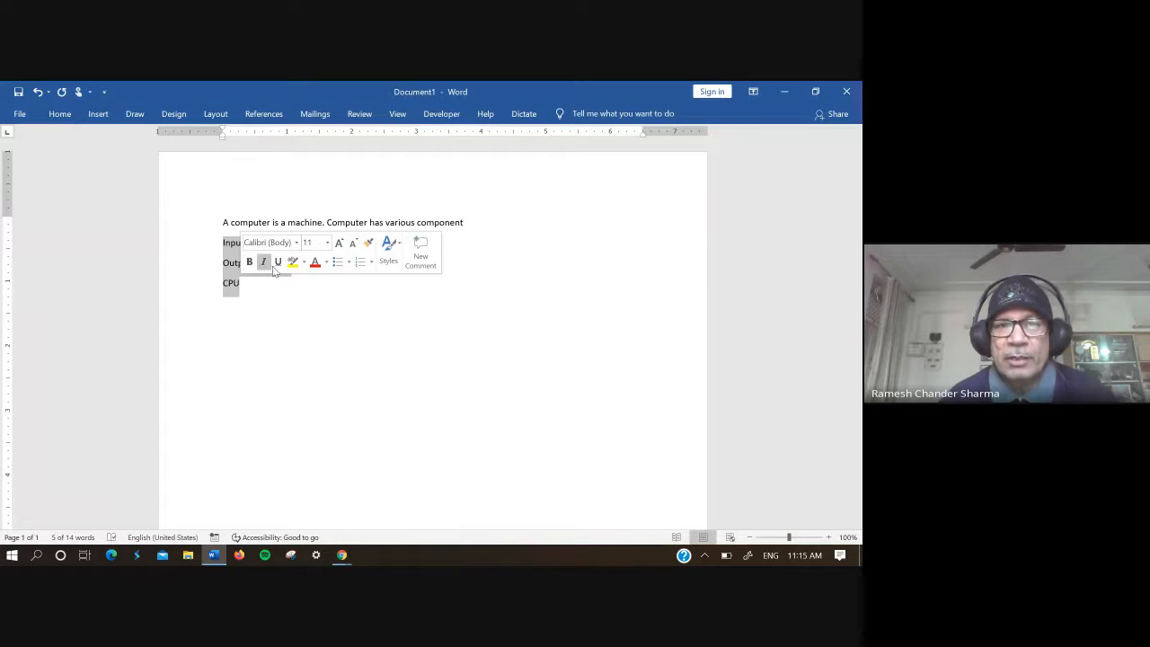
{"action": "left_click", "coordinate": [350, 263]}
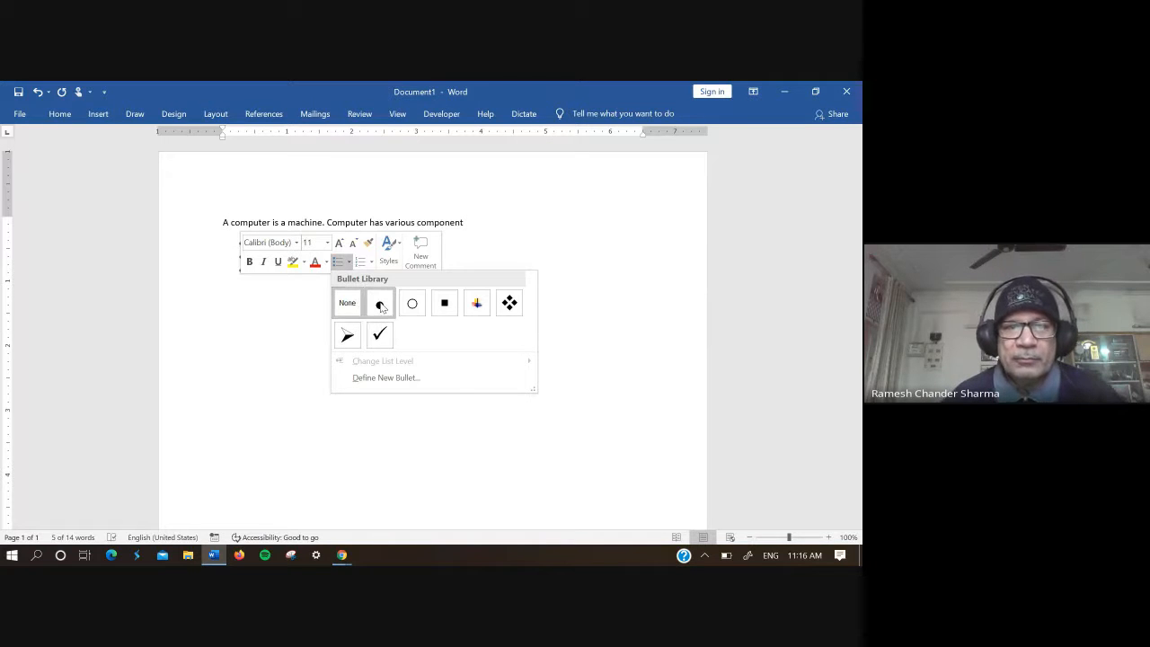
{"action": "left_click", "coordinate": [379, 304]}
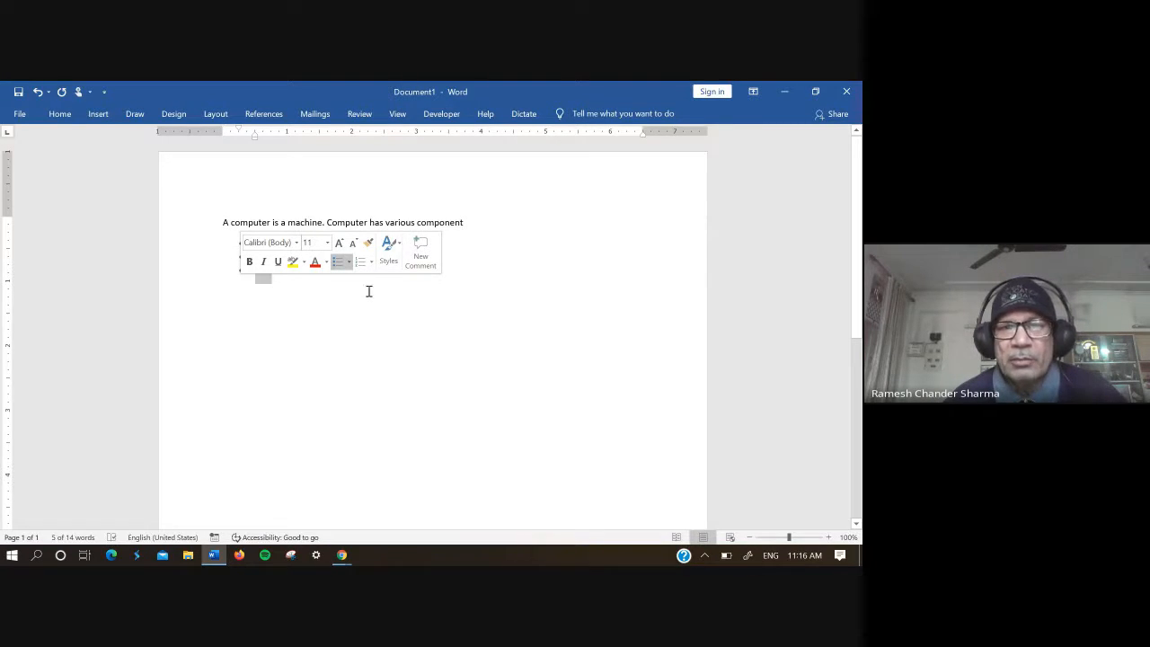
{"action": "left_click", "coordinate": [353, 281]}
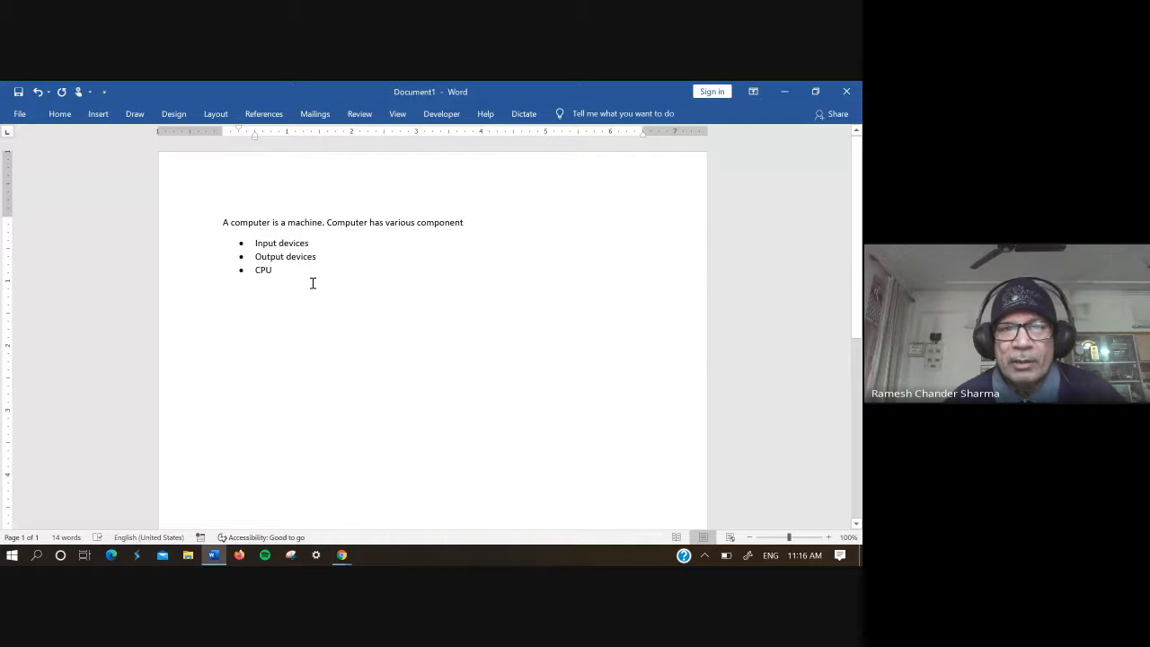
{"action": "left_click_drag", "start_coordinate": [285, 272], "coordinate": [259, 244]}
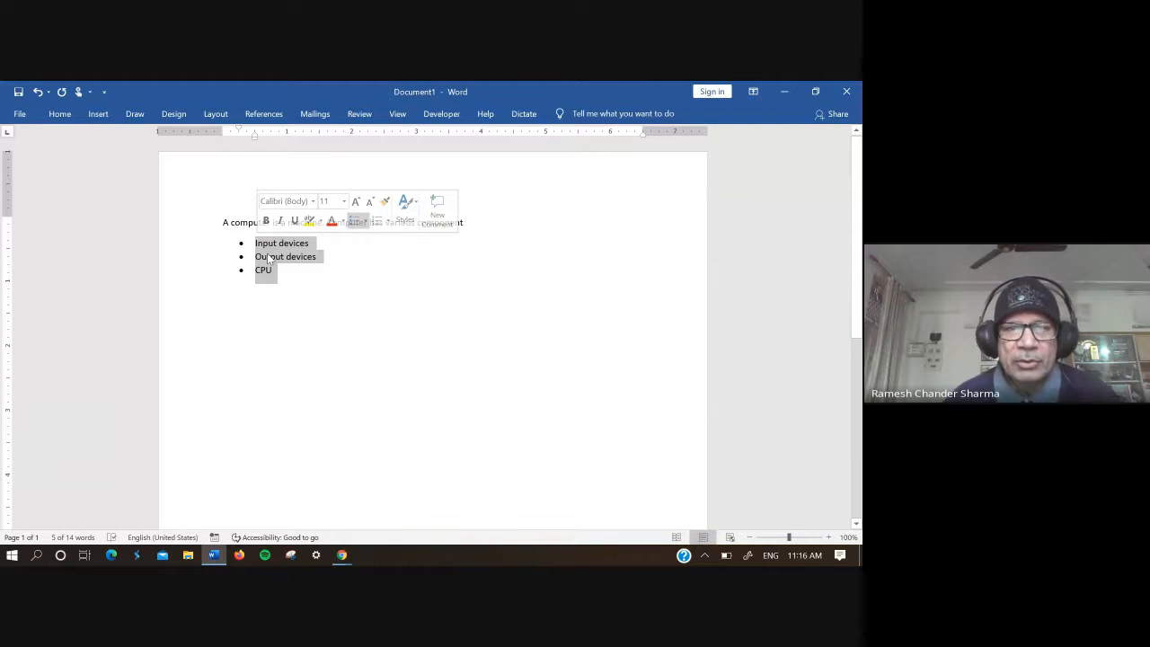
{"action": "left_click", "coordinate": [279, 295]}
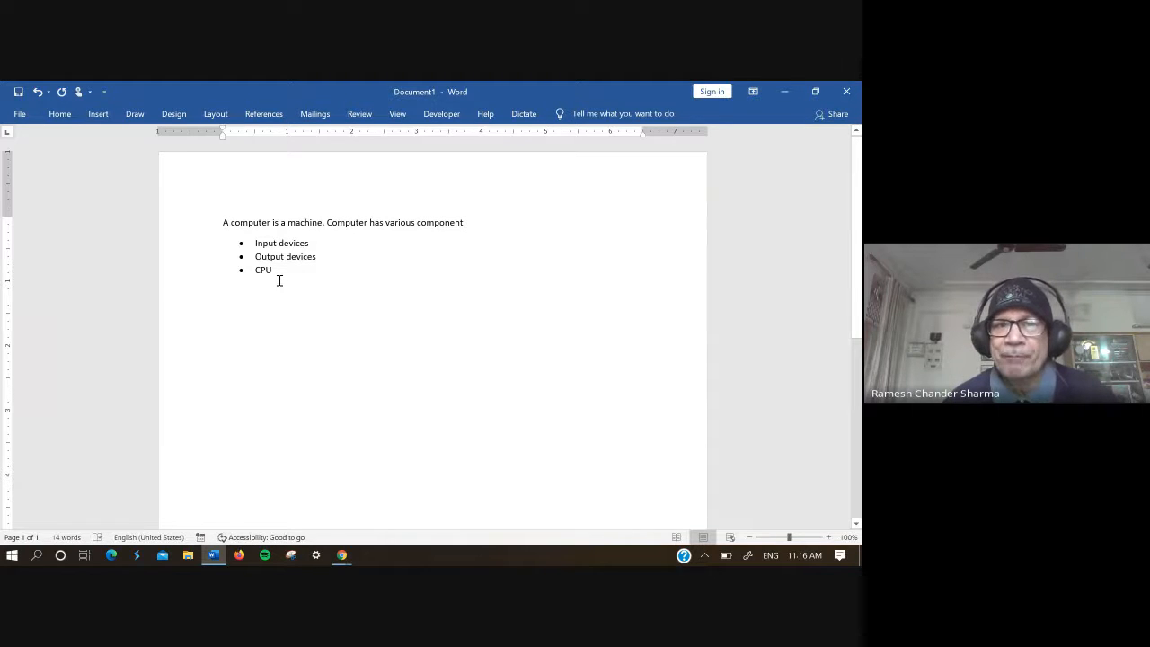
{"action": "left_click", "coordinate": [279, 280]}
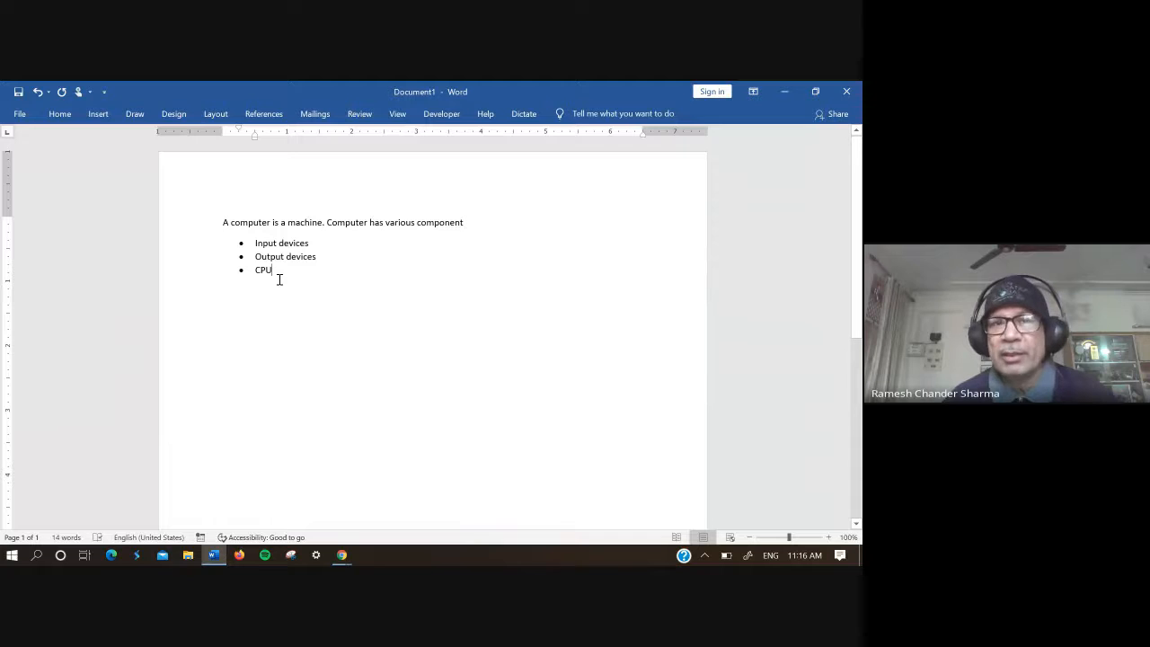
Step: Change the three-item bulleted list to a numbered list in the A. B. C. format
{"action": "left_click_drag", "start_coordinate": [275, 278], "coordinate": [255, 241]}
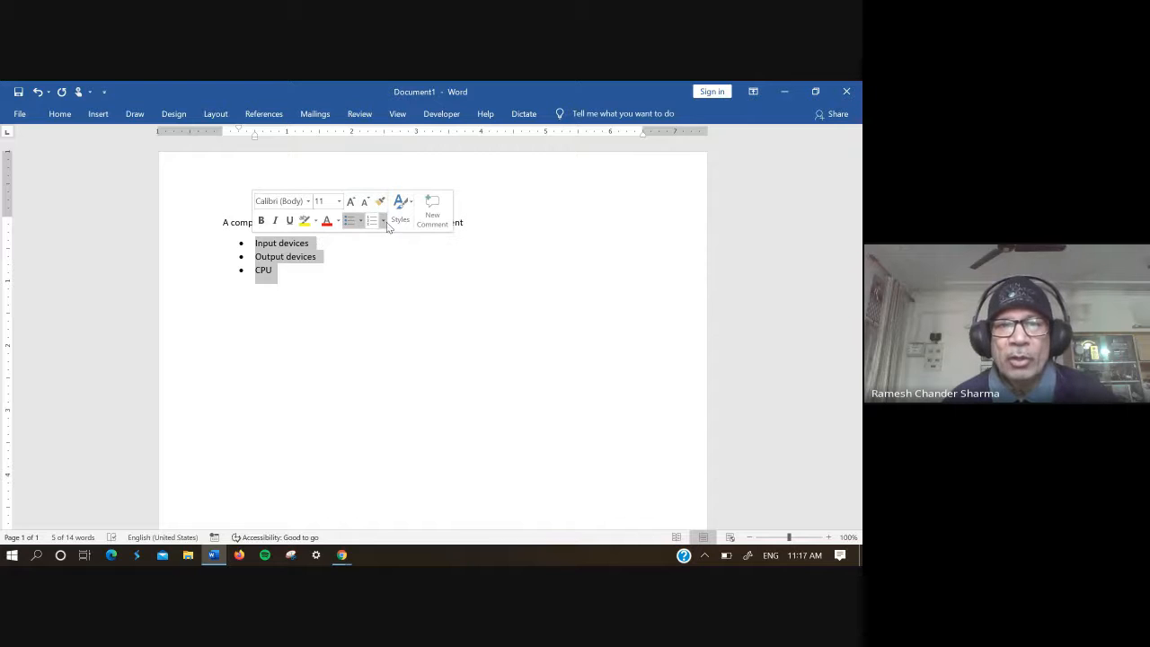
{"action": "left_click", "coordinate": [383, 221]}
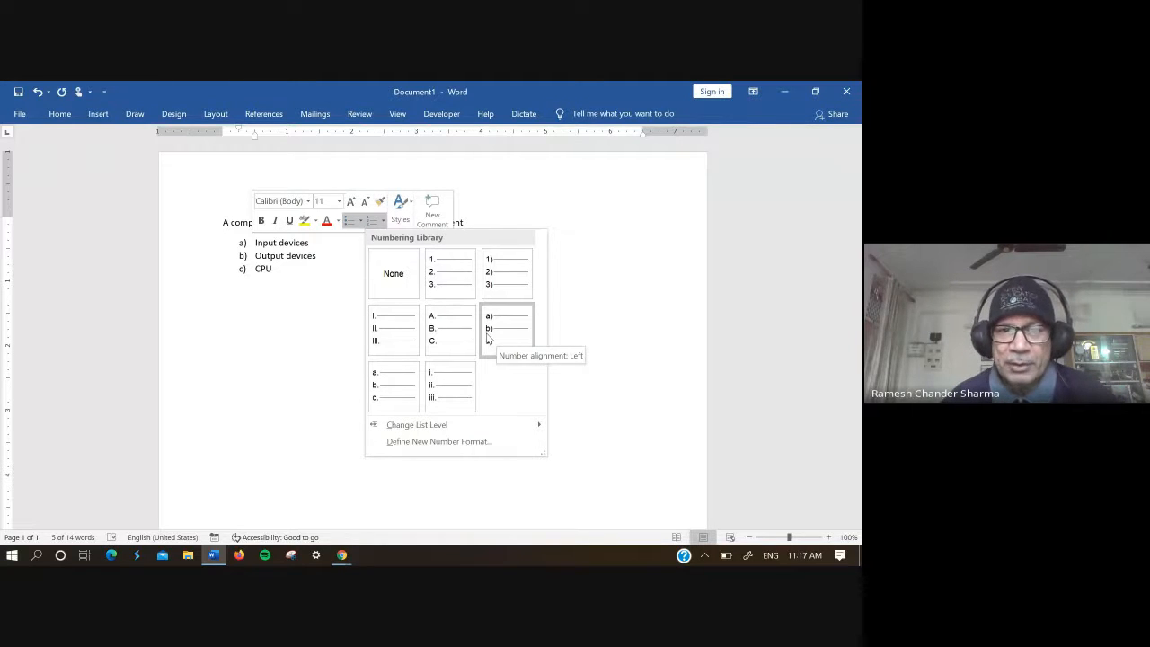
{"action": "left_click", "coordinate": [468, 334]}
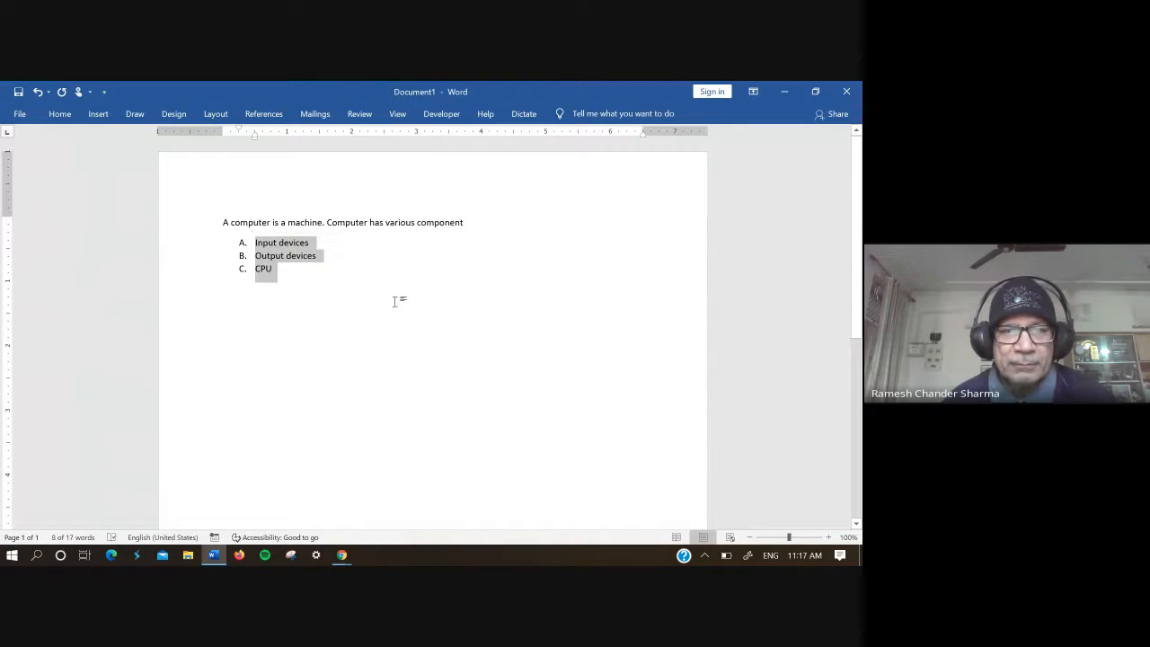
{"action": "left_click", "coordinate": [277, 278]}
{"action": "left_click_drag", "start_coordinate": [278, 267], "coordinate": [313, 237]}
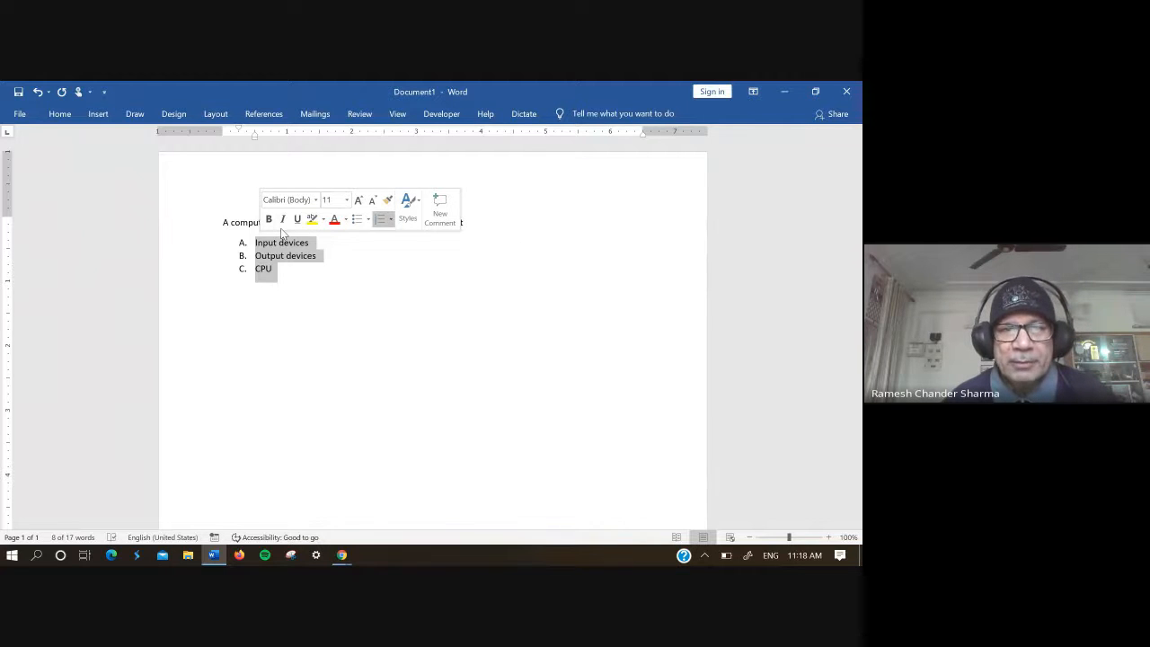
{"action": "left_click", "coordinate": [282, 275]}
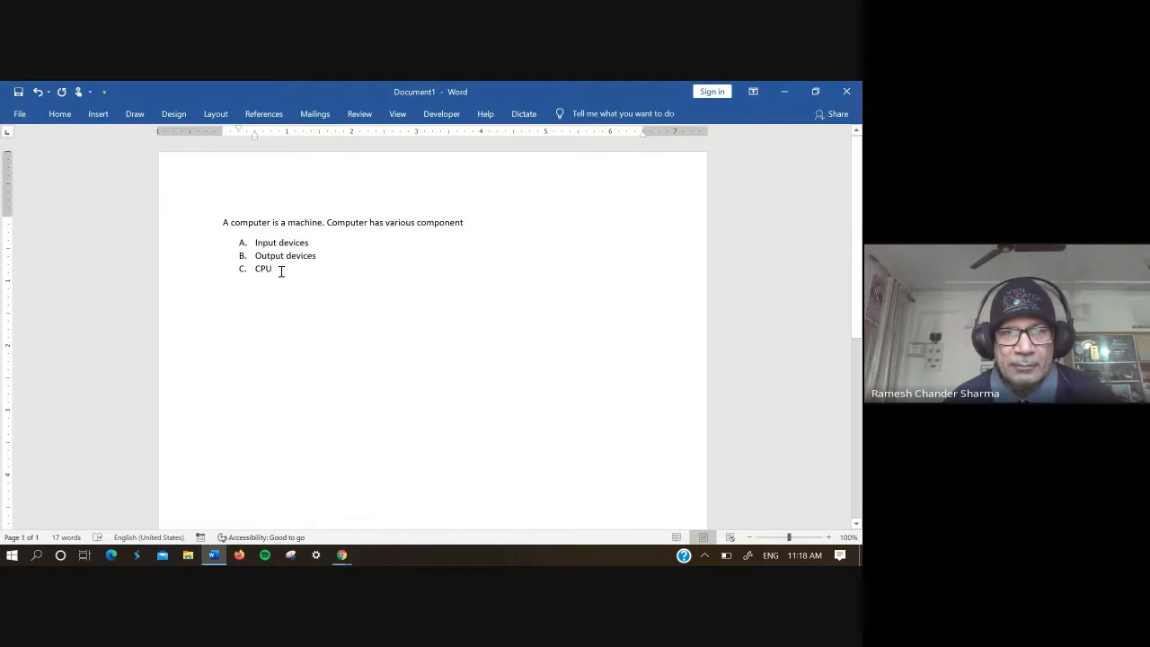
{"action": "key", "text": "Return"}
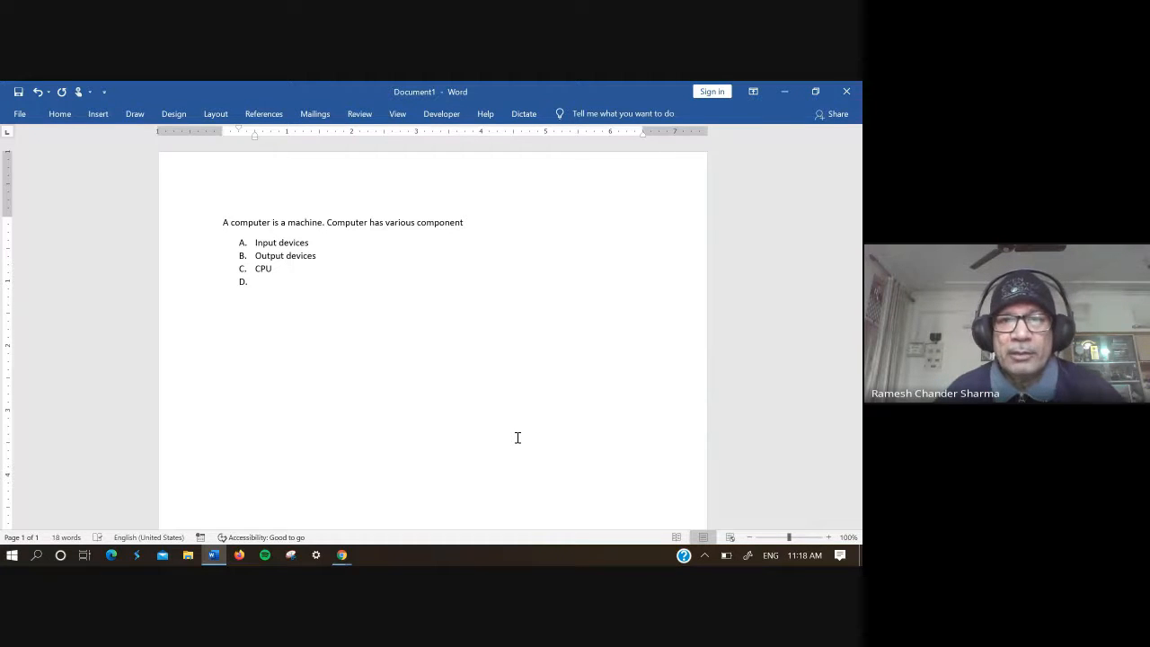
{"action": "key", "text": "BackSpace"}
{"action": "key", "text": "BackSpace"}
{"action": "key", "text": "BackSpace"}
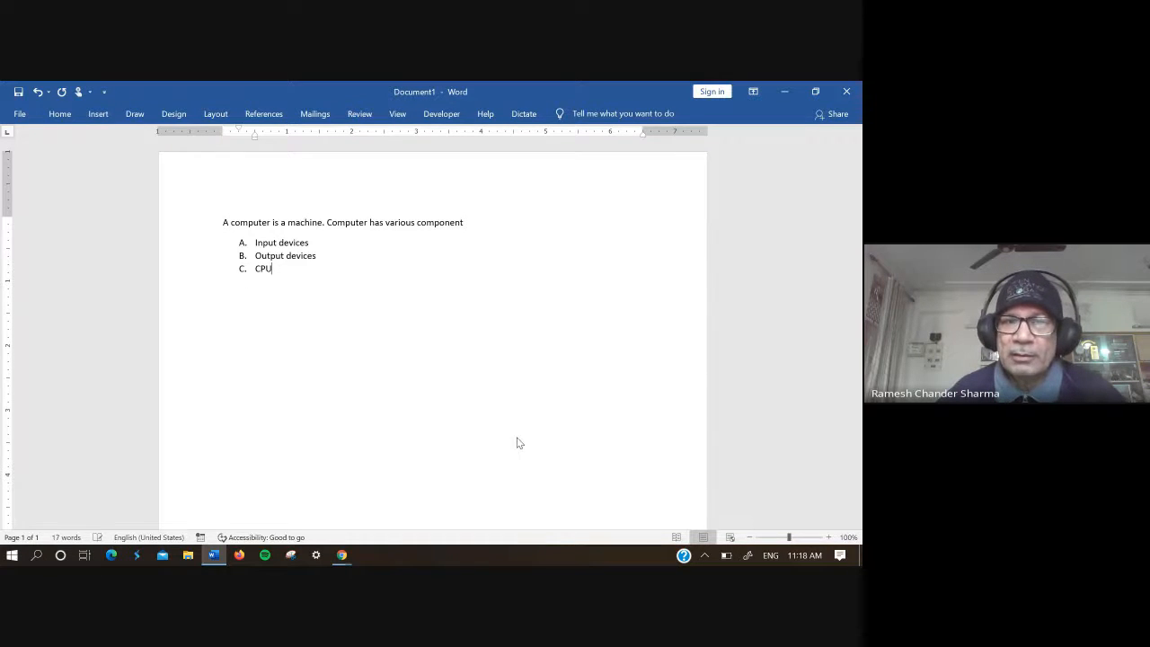
Step: End the lettered list after "CPU" and write "Input devices" as a plain paragraph below it
{"action": "key", "text": "Return"}
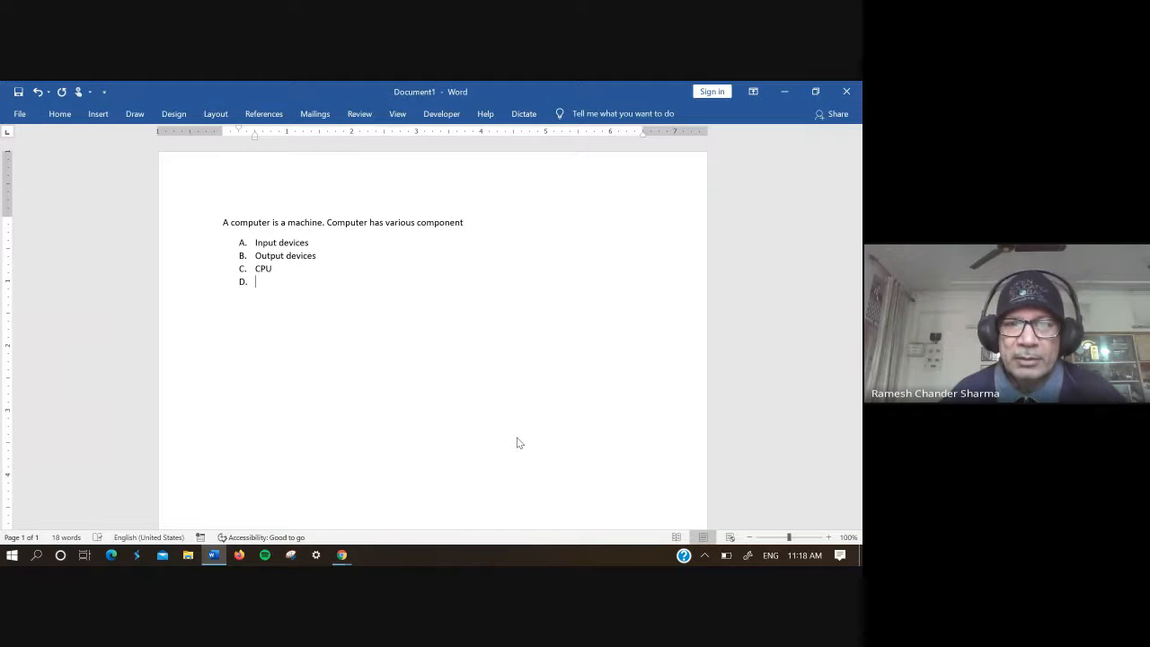
{"action": "key", "text": "Return"}
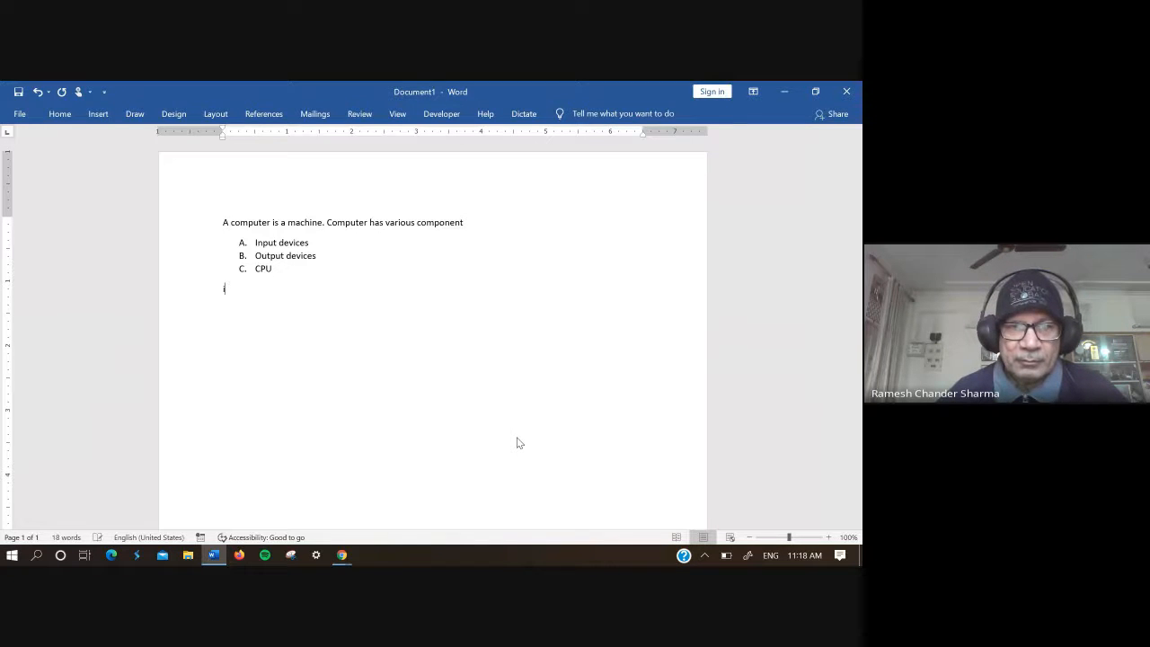
{"action": "type", "text": "nput"}
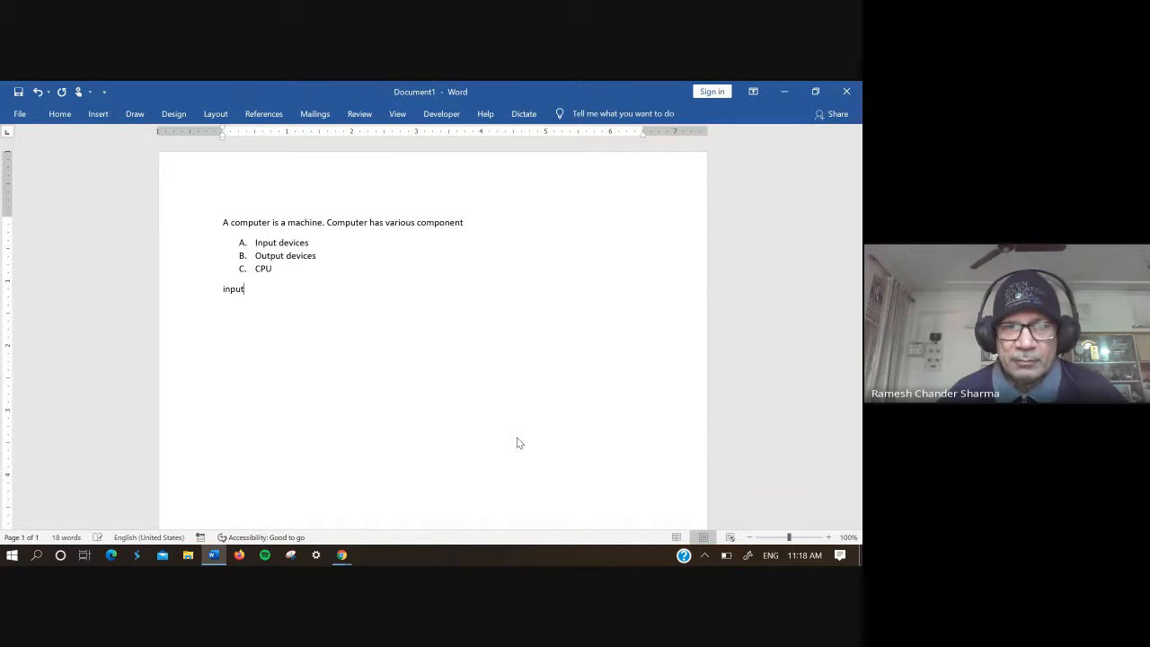
{"action": "type", "text": " devices"}
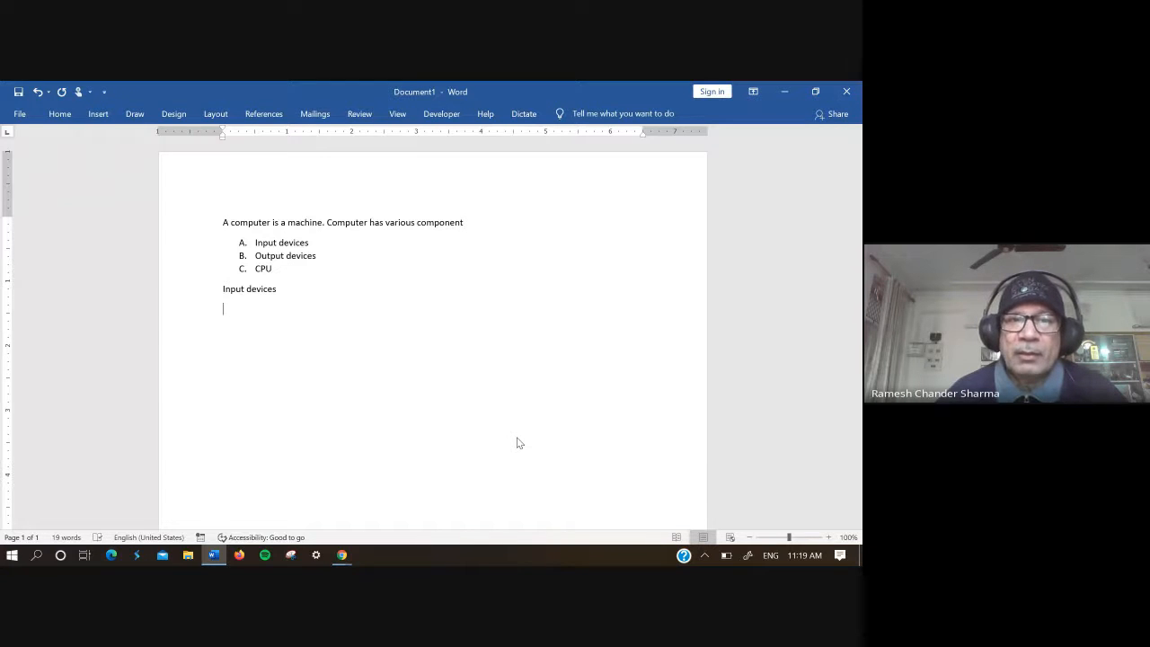
Step: Write "Keyboard" on a new line below the plain "Input devices" paragraph
{"action": "key", "text": "Return"}
{"action": "type", "text": "k"}
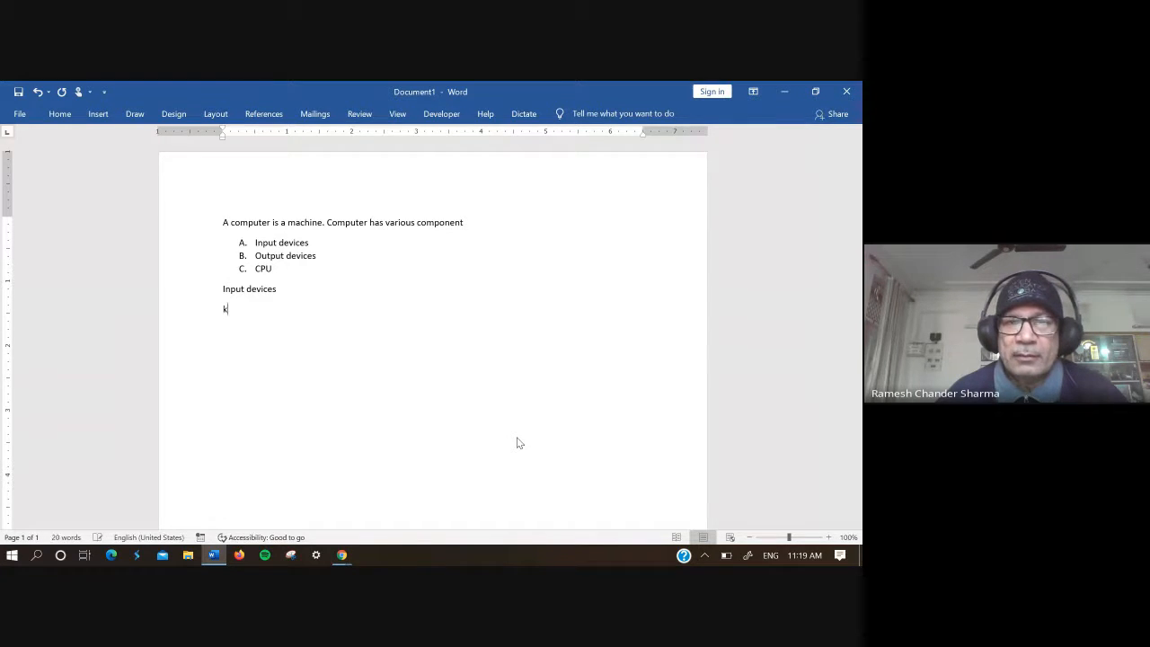
{"action": "type", "text": "ey"}
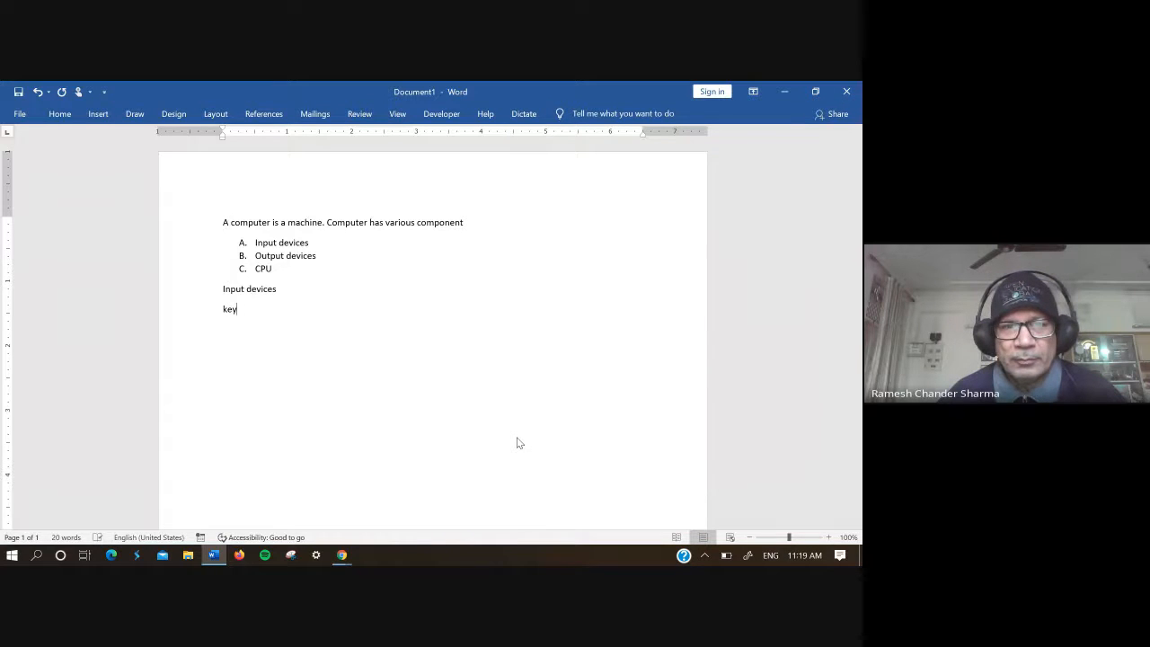
{"action": "type", "text": "boaar"}
{"action": "key", "text": "BackSpace"}
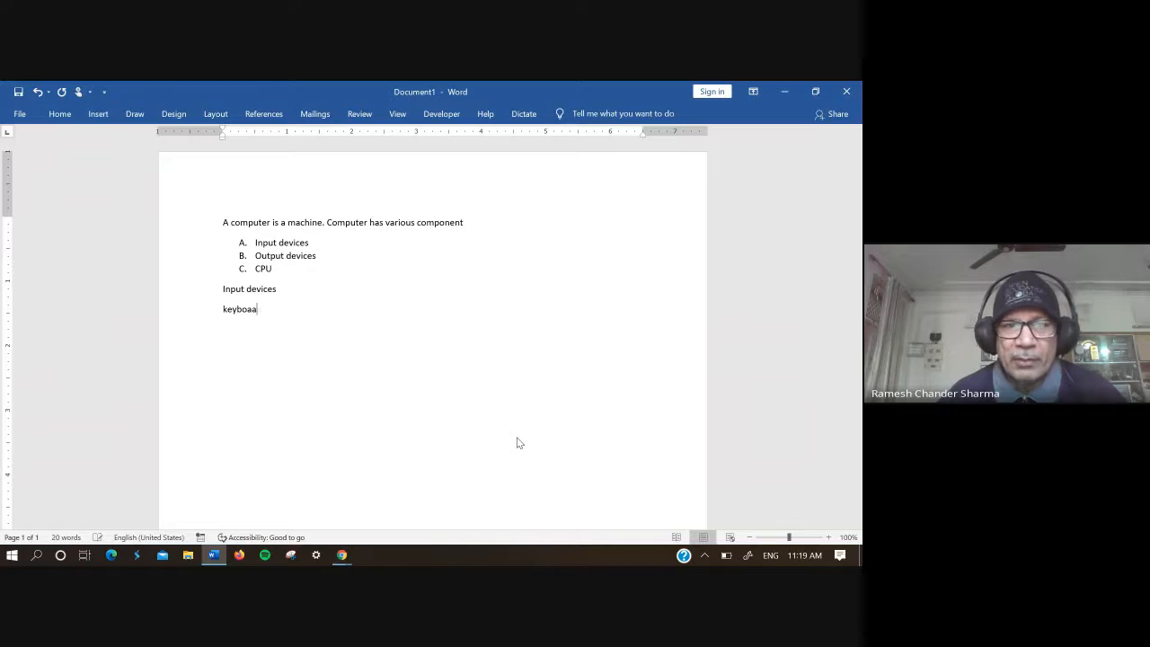
{"action": "key", "text": "BackSpace"}
{"action": "type", "text": "r"}
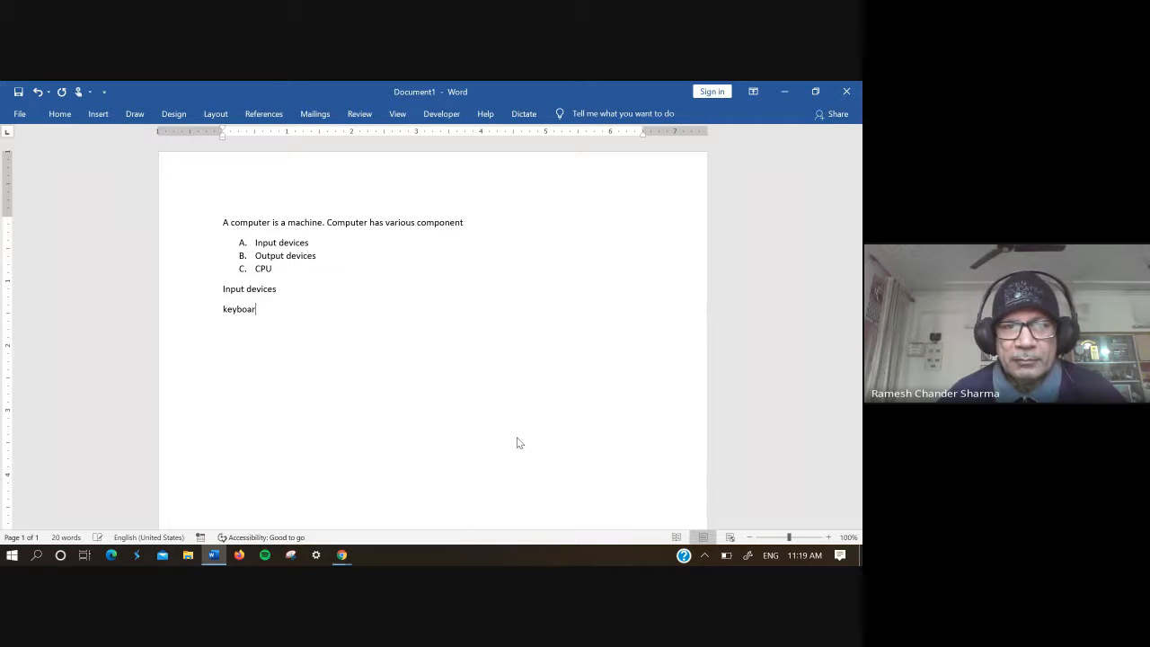
{"action": "type", "text": "d"}
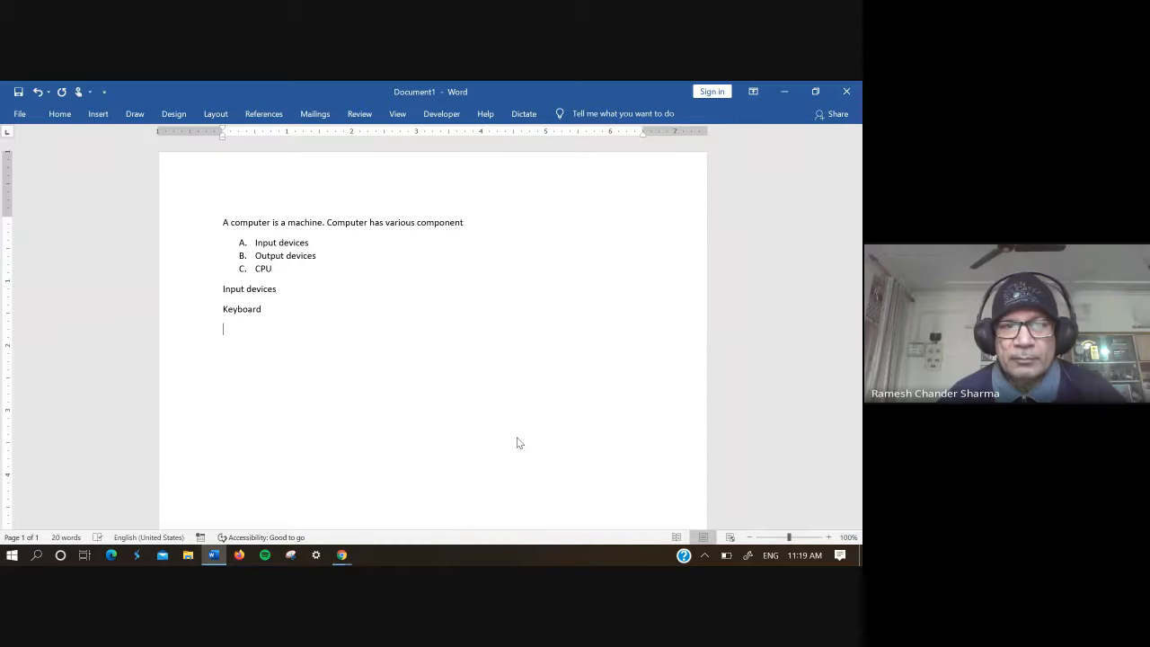
Step: Add "Scanner" and "Microphone" on separate lines below "Keyboard"
{"action": "key", "text": "Return"}
{"action": "type", "text": "sca"}
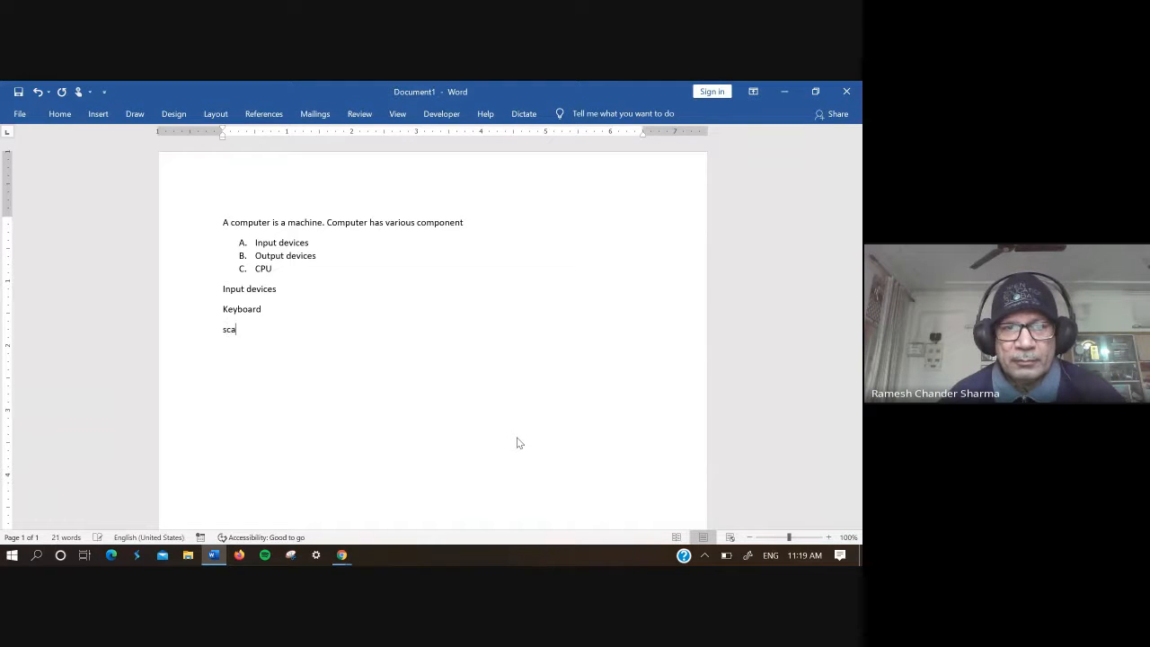
{"action": "type", "text": "nner"}
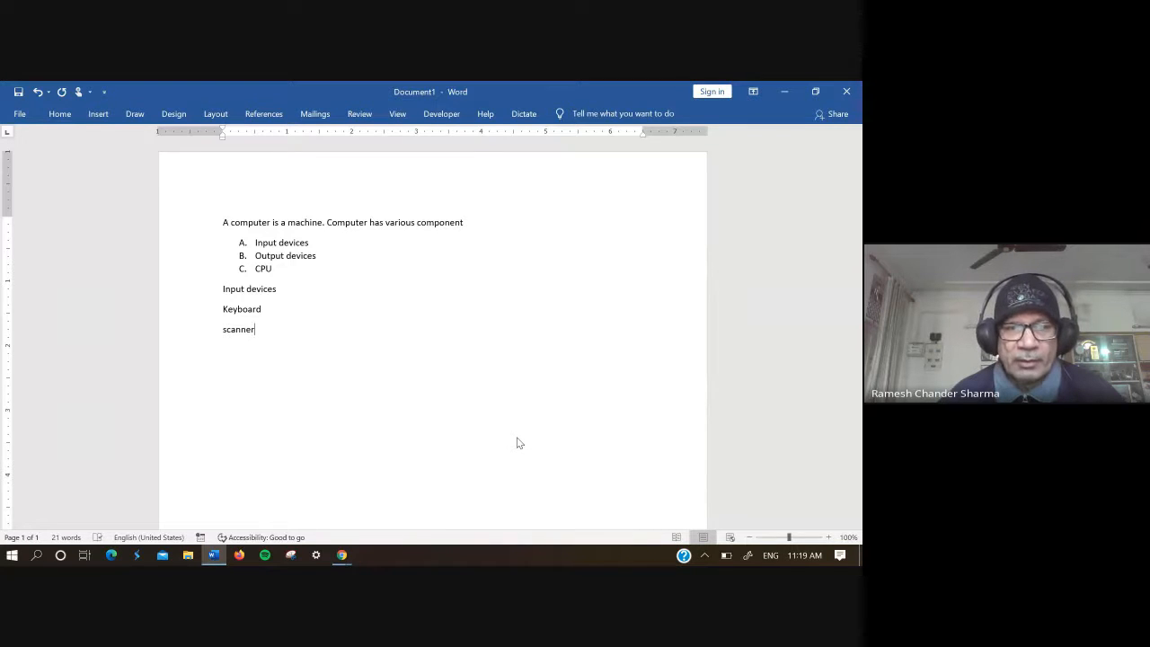
{"action": "key", "text": "Return"}
{"action": "type", "text": "m"}
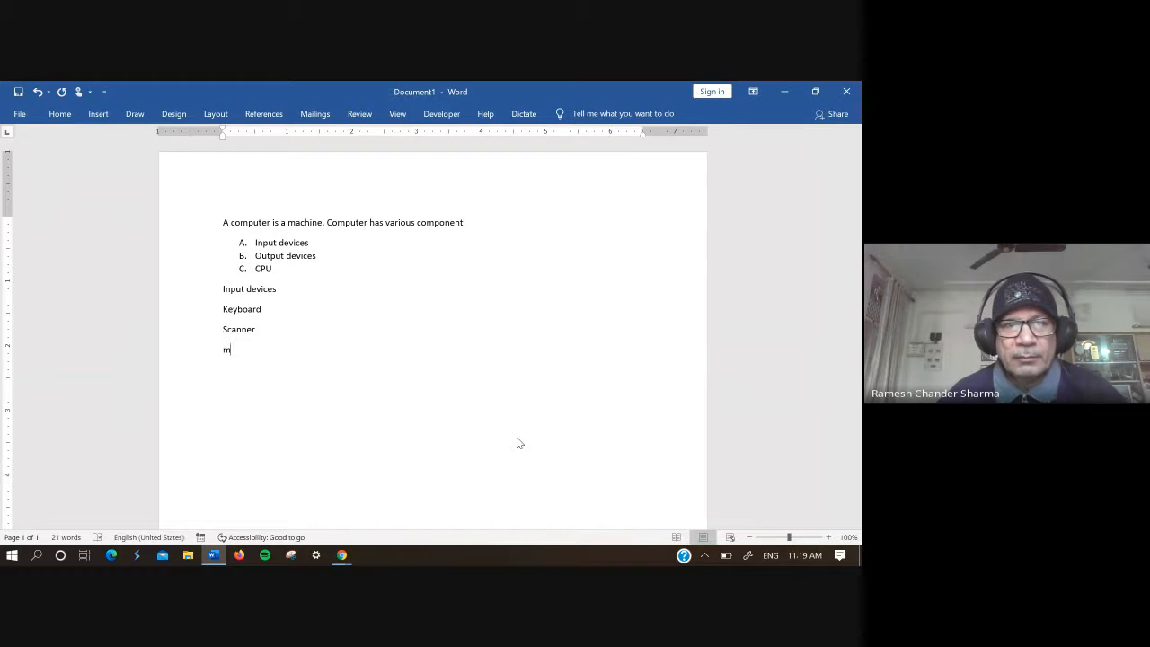
{"action": "type", "text": "icrop"}
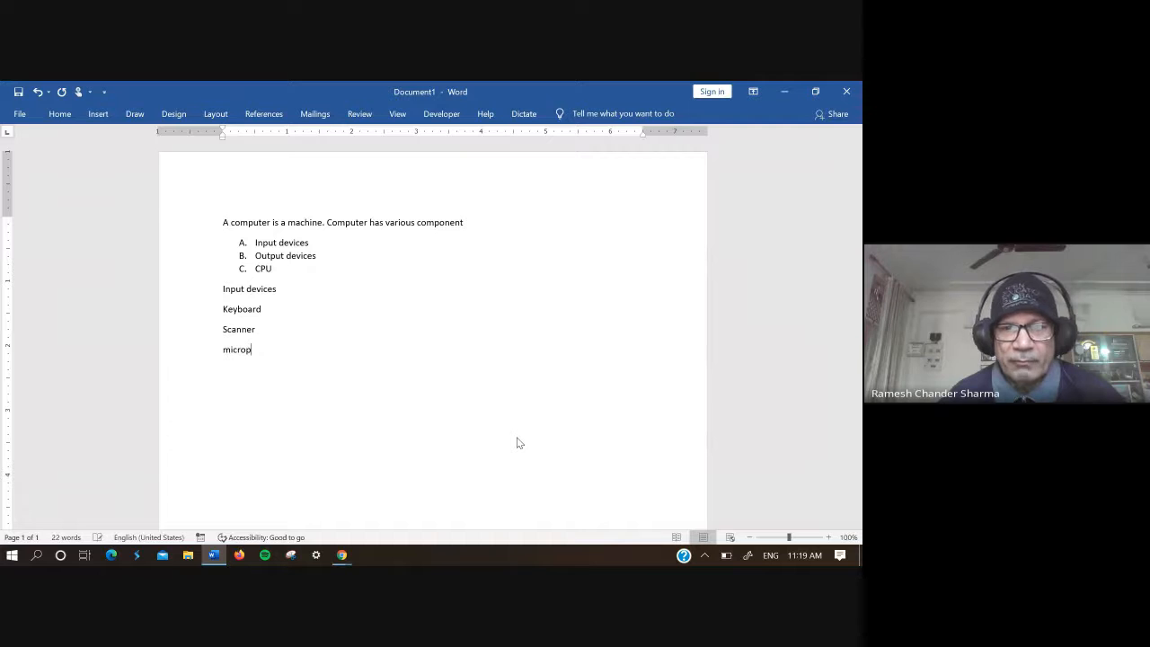
{"action": "type", "text": "hone"}
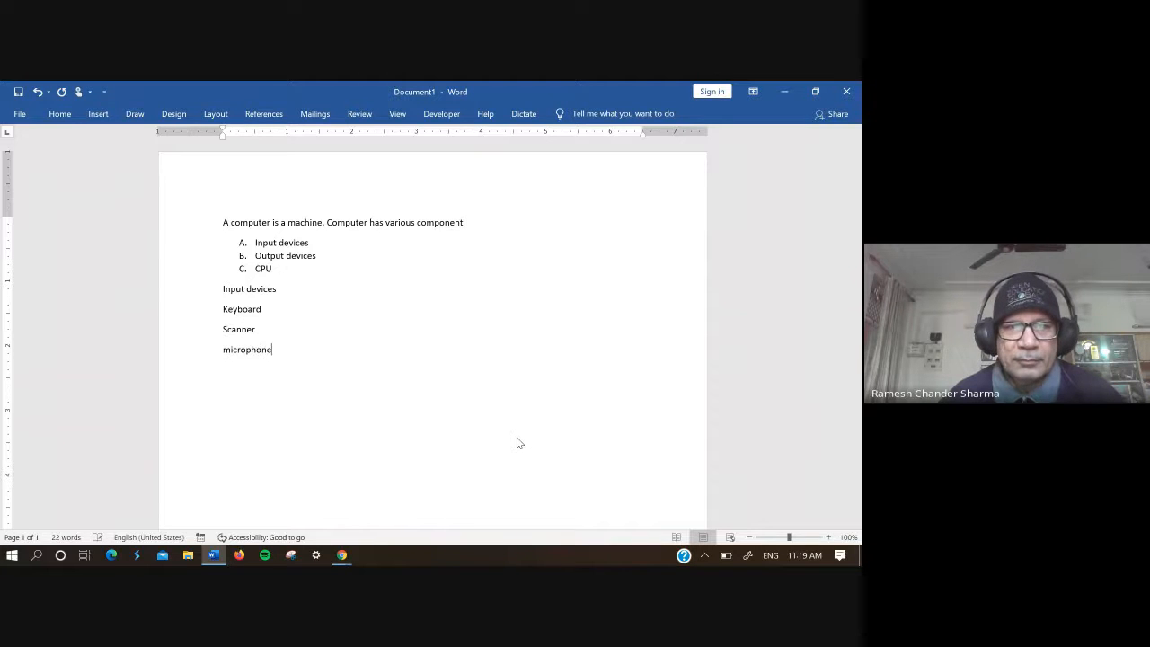
{"action": "key", "text": "Return"}
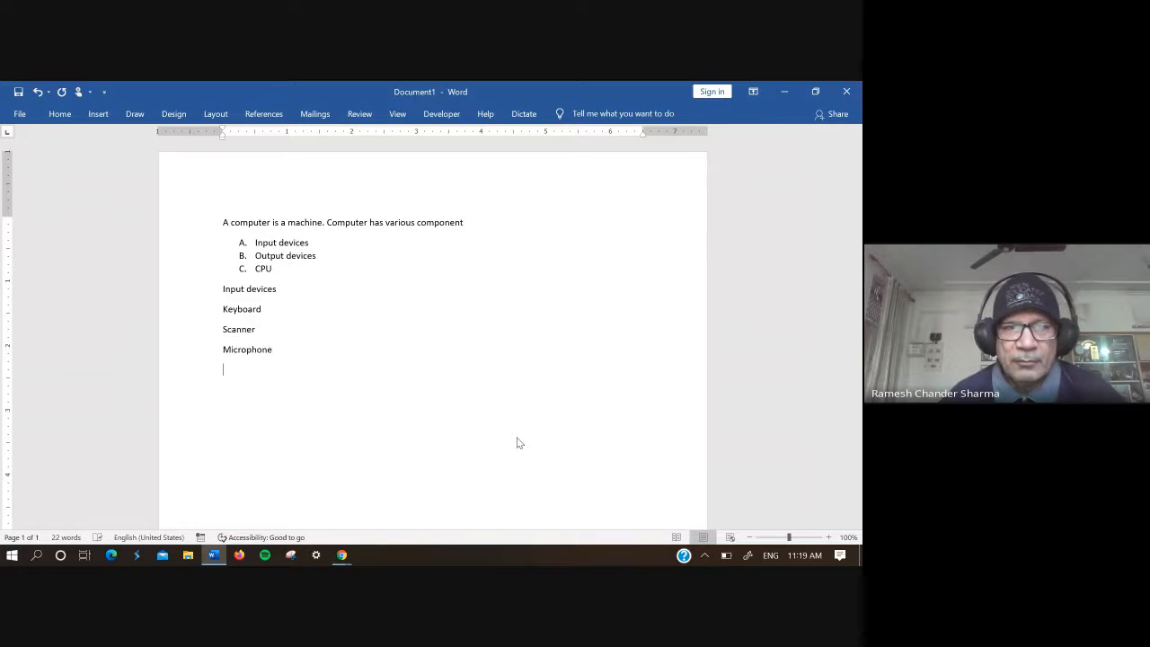
Step: Add "Webcam", "Mouse" and "Touchscreen" on separate lines below "Microphone"
{"action": "type", "text": "webcam"}
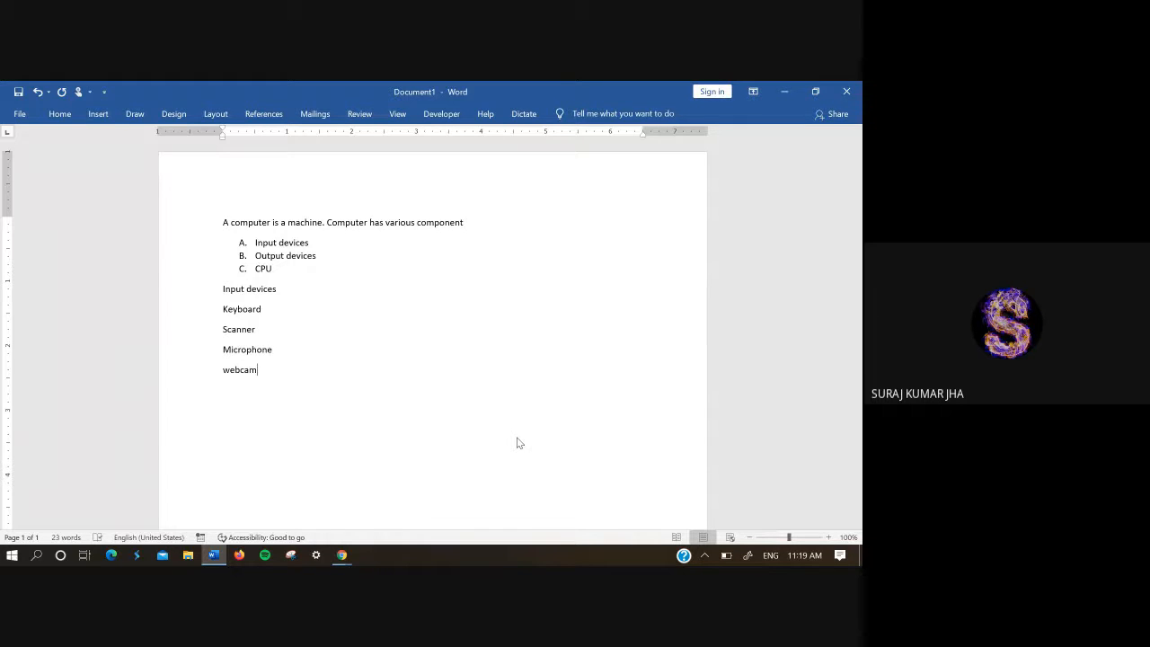
{"action": "key", "text": "Return"}
{"action": "type", "text": "mouse"}
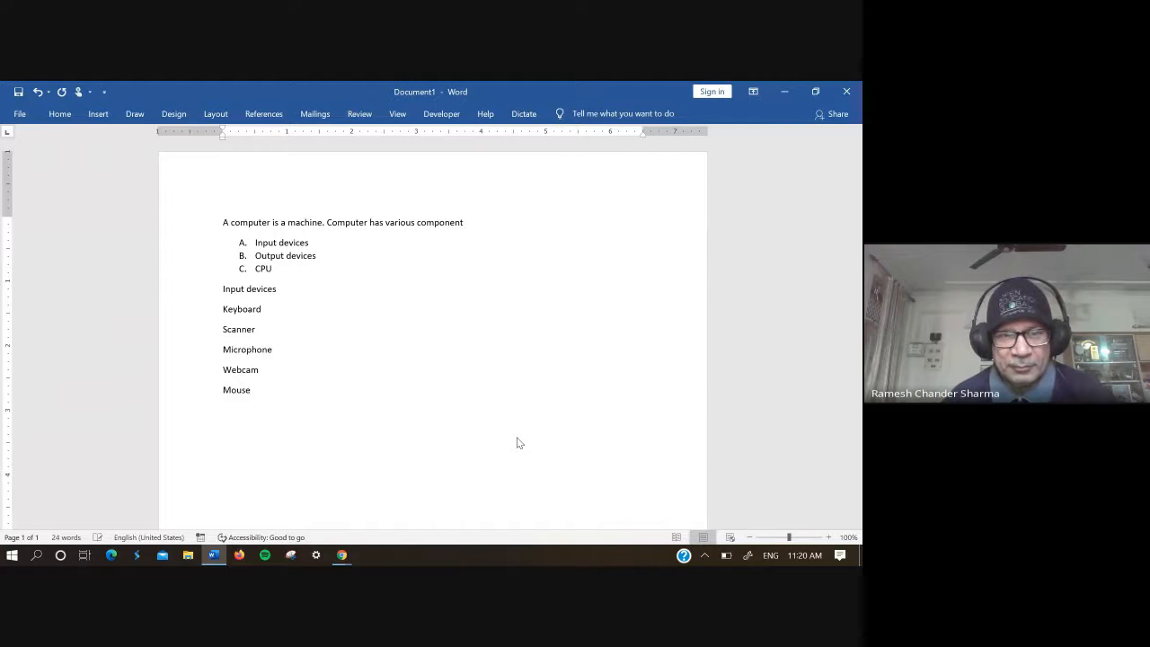
{"action": "type", "text": "touchs"}
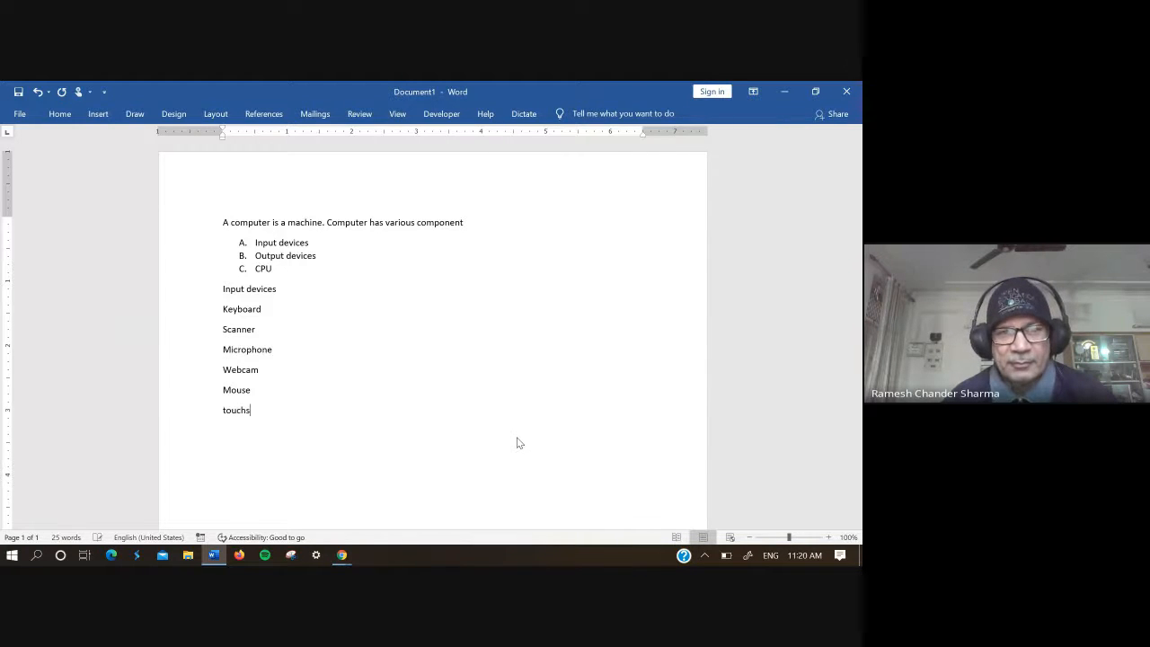
{"action": "type", "text": "creen"}
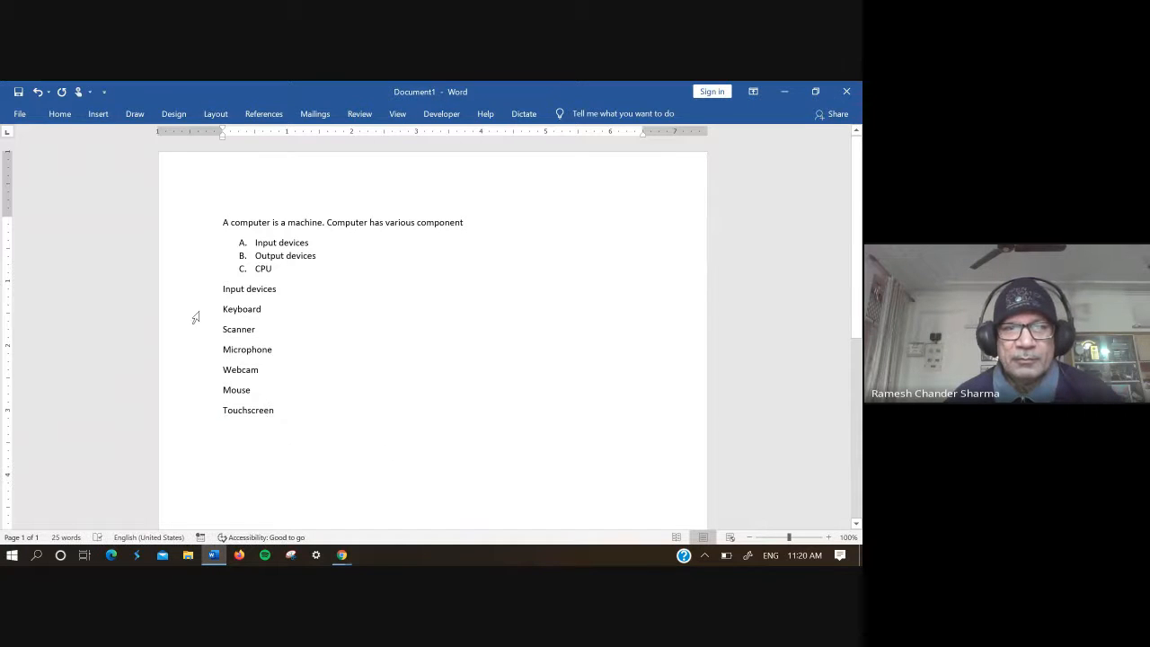
Step: Format the six lines from "Keyboard" to "Touchscreen" as a numbered list in the 1. 2. 3. format
{"action": "left_click_drag", "start_coordinate": [221, 303], "coordinate": [280, 414]}
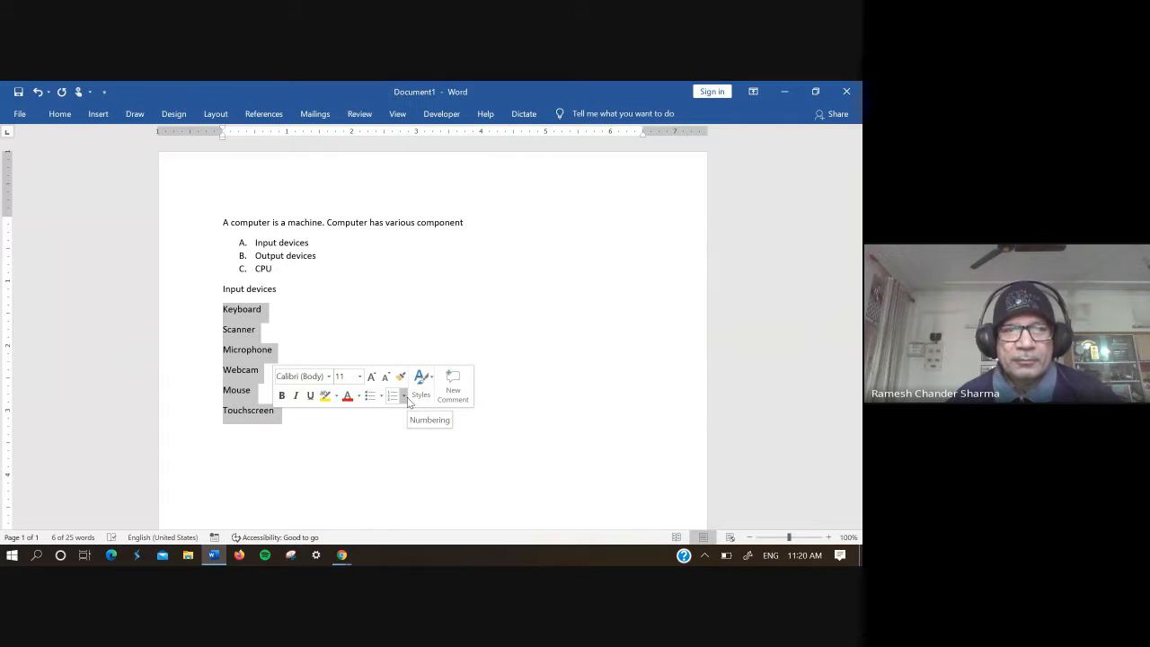
{"action": "left_click", "coordinate": [405, 396]}
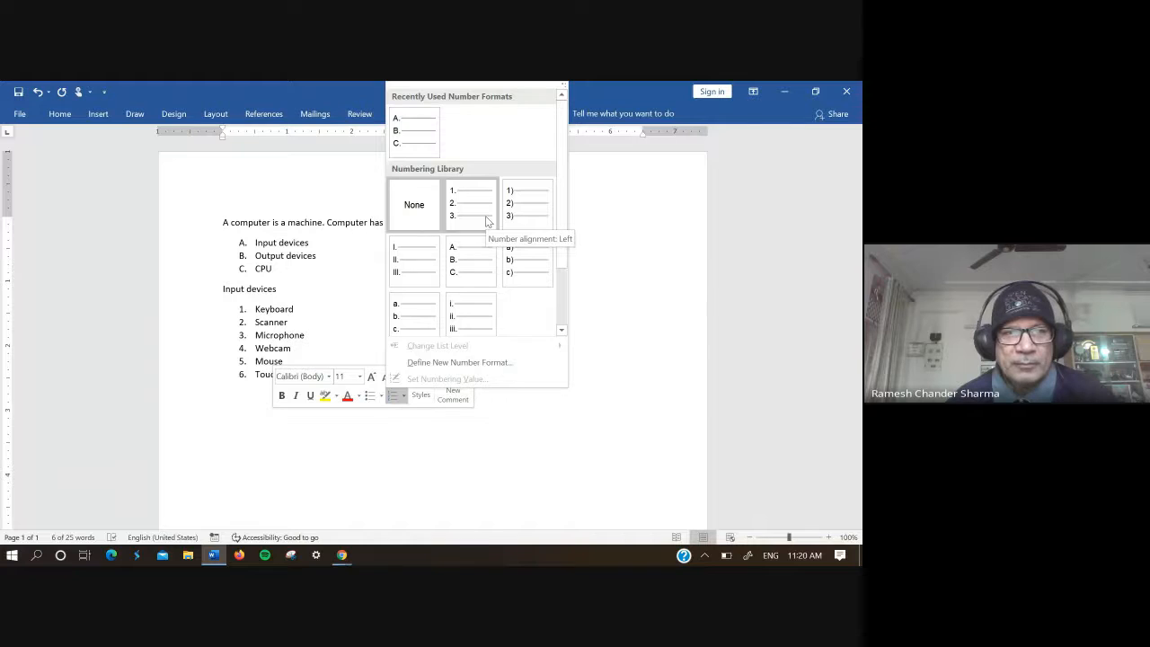
{"action": "left_click", "coordinate": [485, 215]}
{"action": "left_click", "coordinate": [418, 302]}
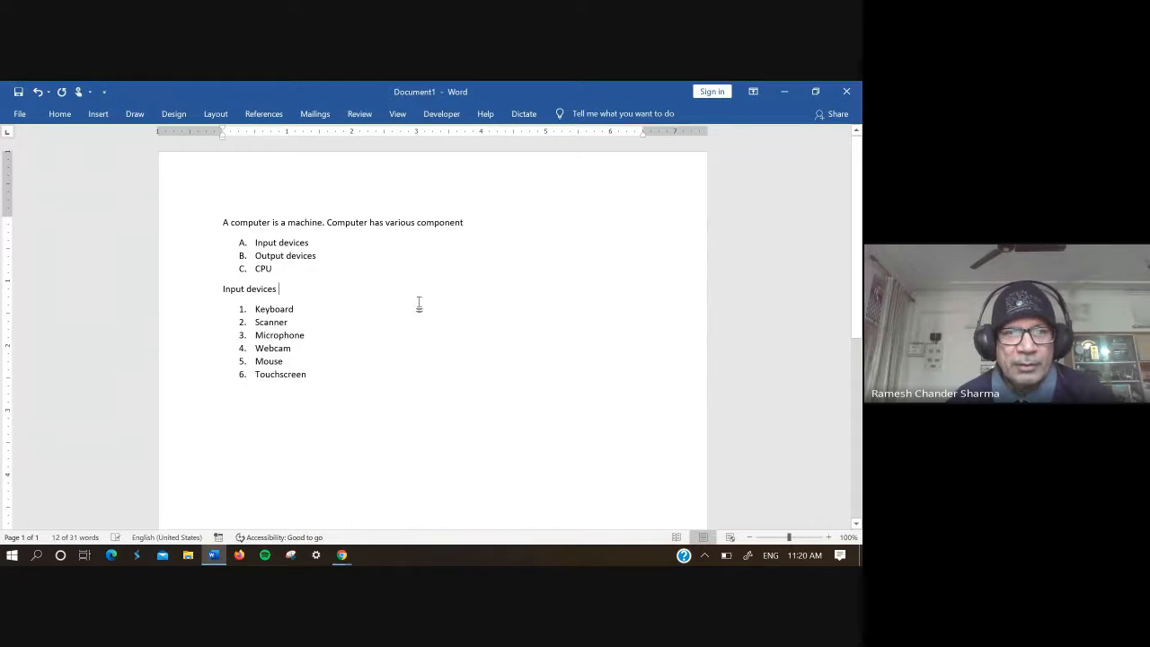
{"action": "left_click", "coordinate": [381, 393]}
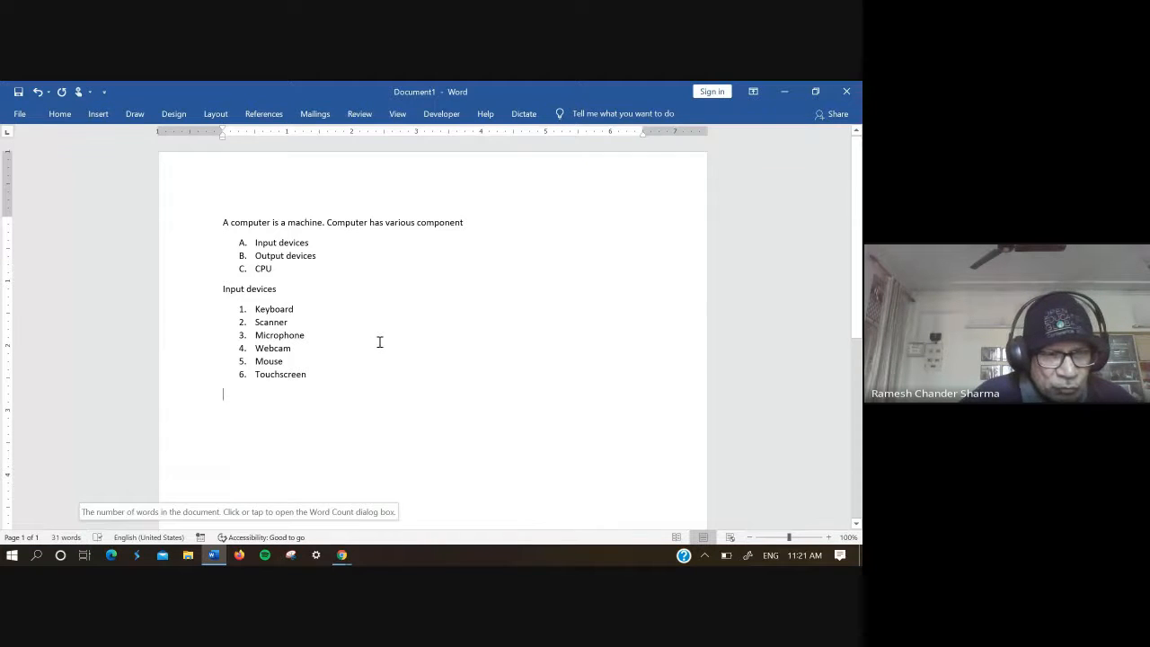
{"action": "type", "text": "31"}
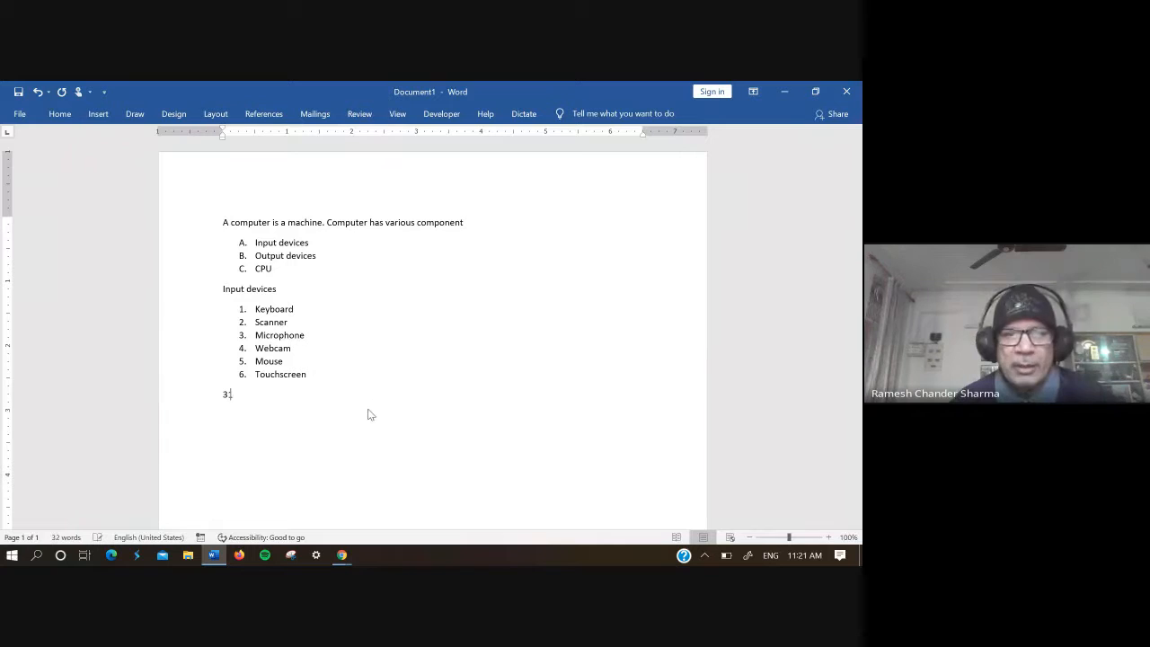
{"action": "key", "text": "BackSpace"}
{"action": "key", "text": "BackSpace"}
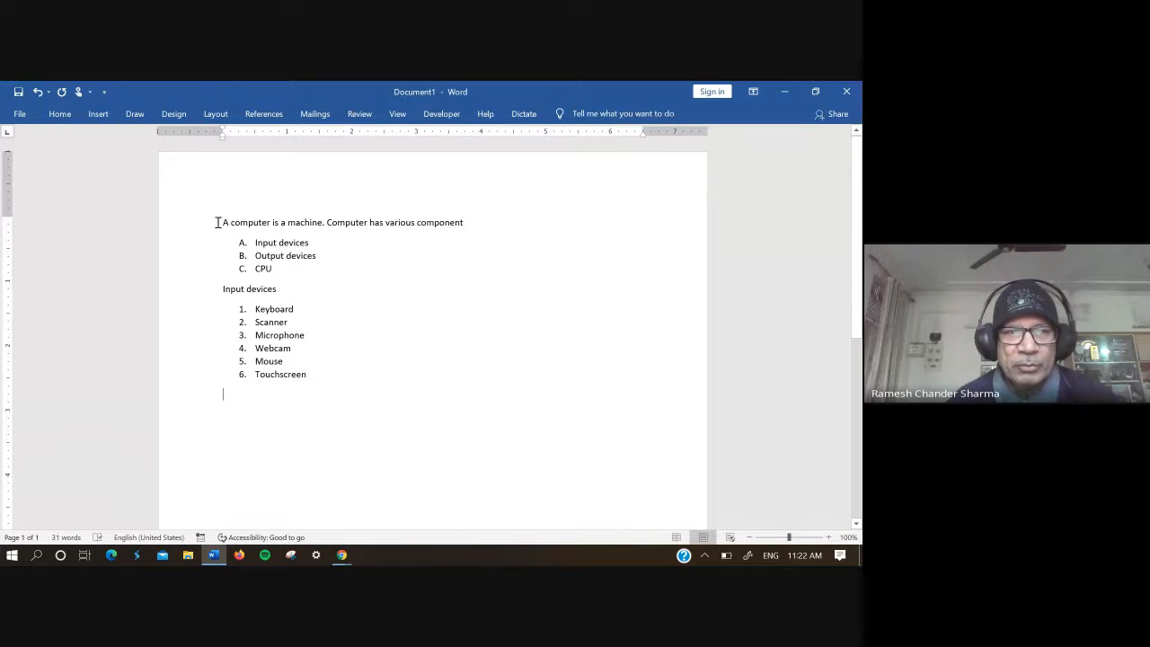
{"action": "left_click_drag", "start_coordinate": [217, 222], "coordinate": [279, 286]}
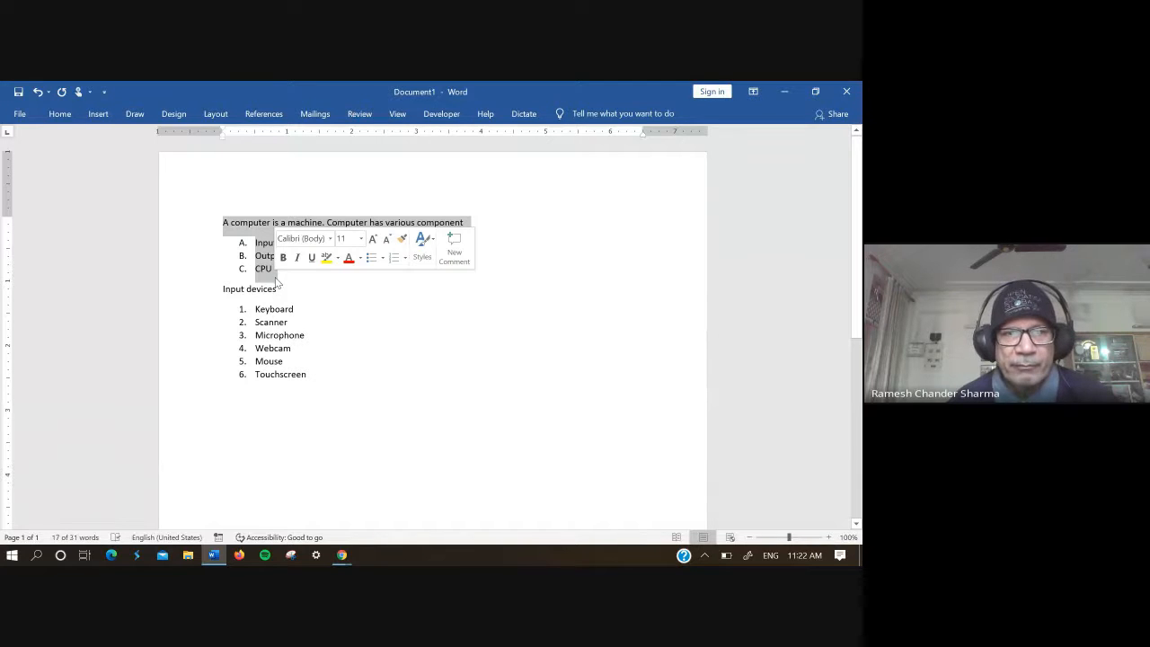
{"action": "left_click_drag", "start_coordinate": [277, 284], "coordinate": [283, 329]}
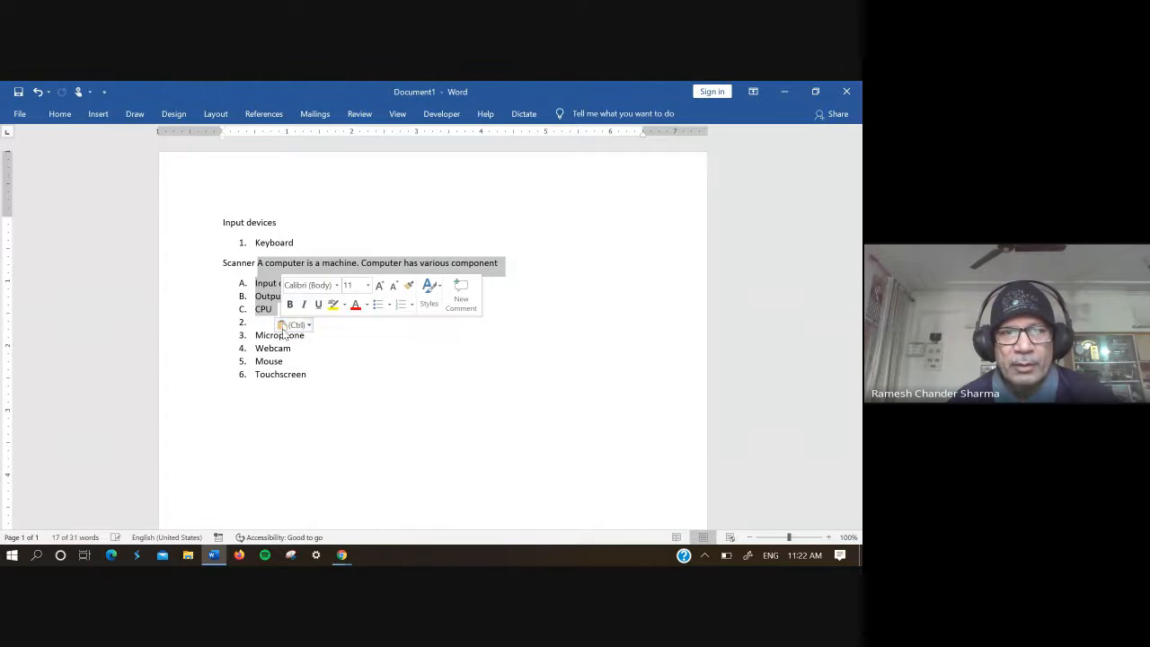
{"action": "key", "text": "ctrl+z"}
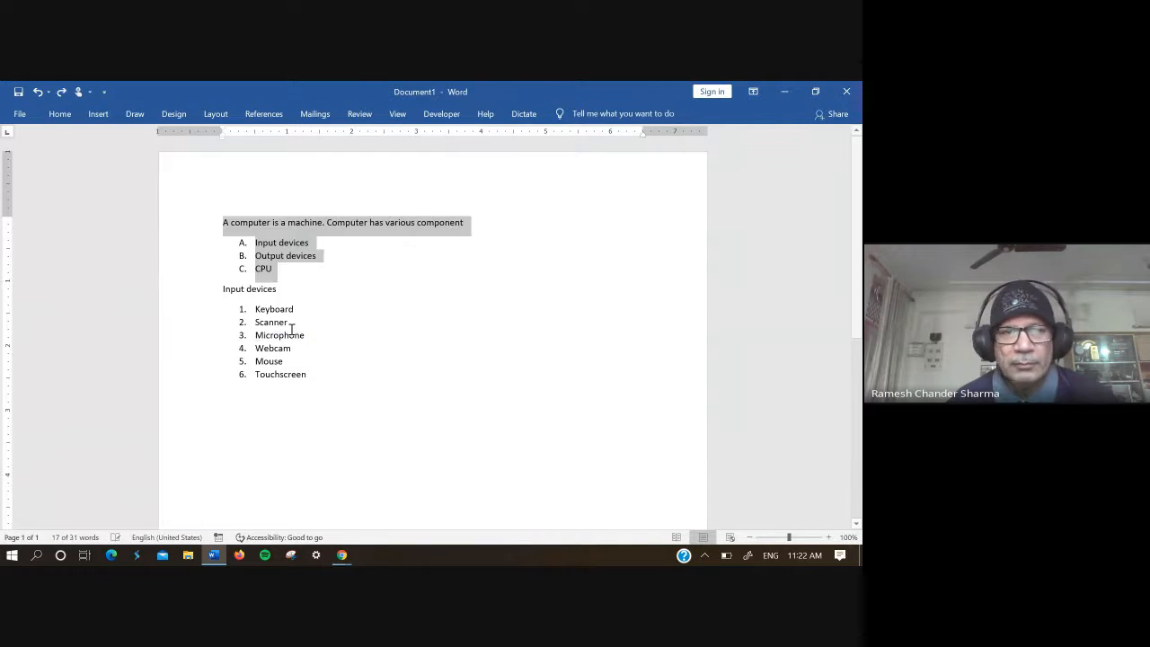
Step: Apply strikethrough to the opening paragraph and the lettered list from "Input devices" to "CPU"
{"action": "left_click_drag", "start_coordinate": [300, 269], "coordinate": [216, 195]}
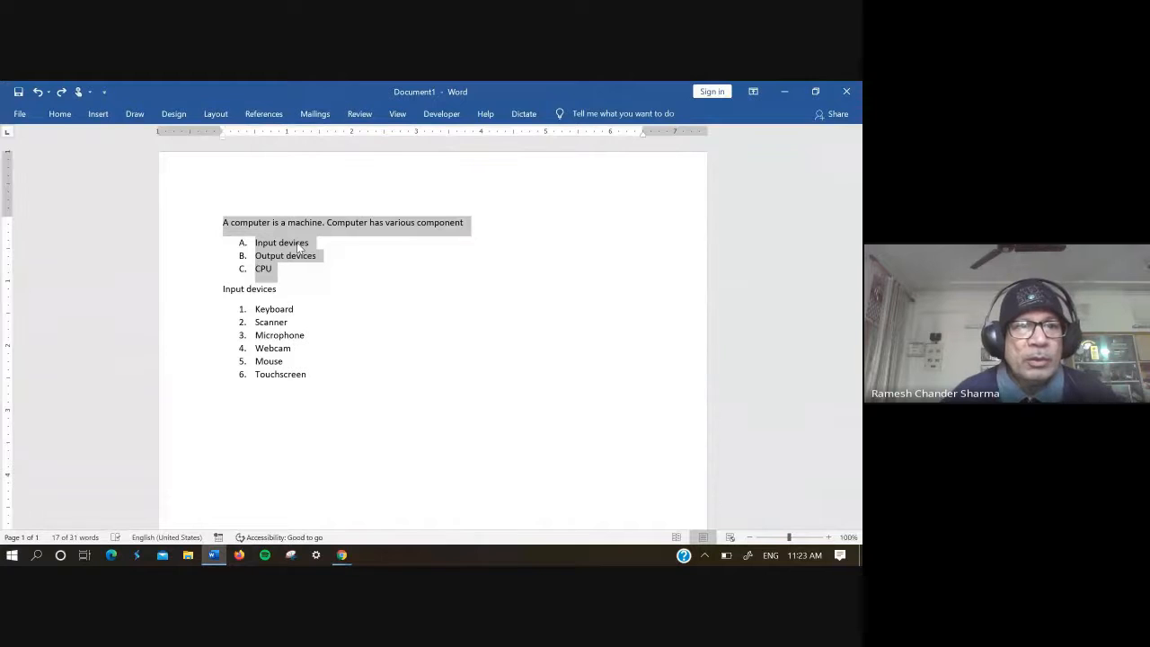
{"action": "left_click", "coordinate": [60, 114]}
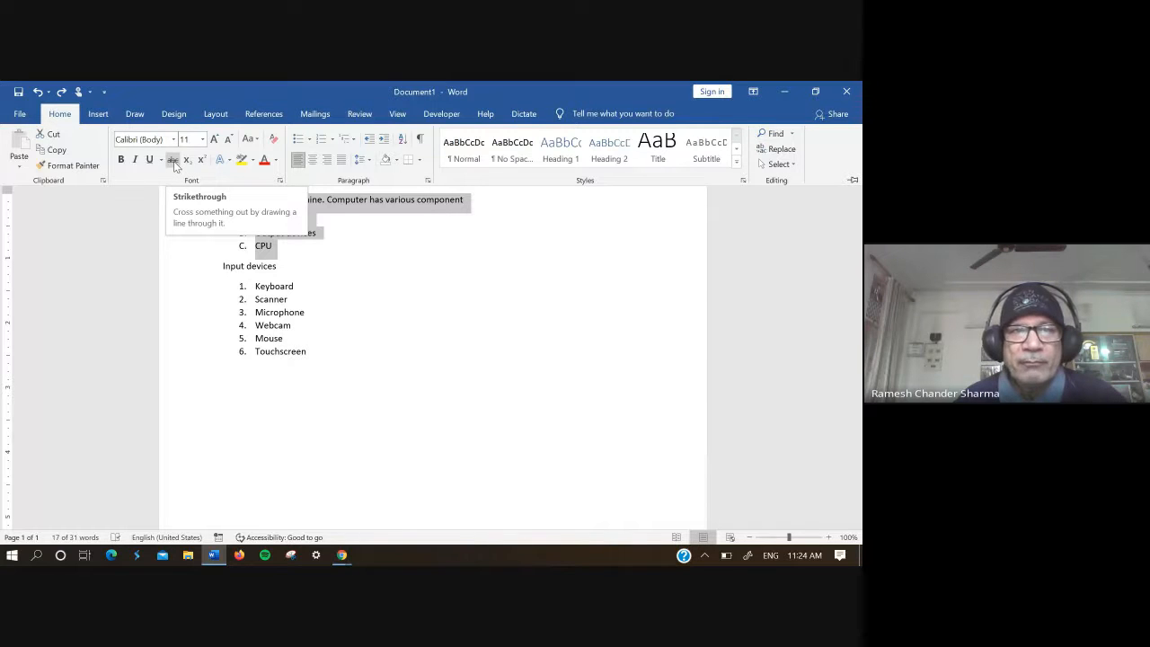
{"action": "left_click", "coordinate": [173, 161]}
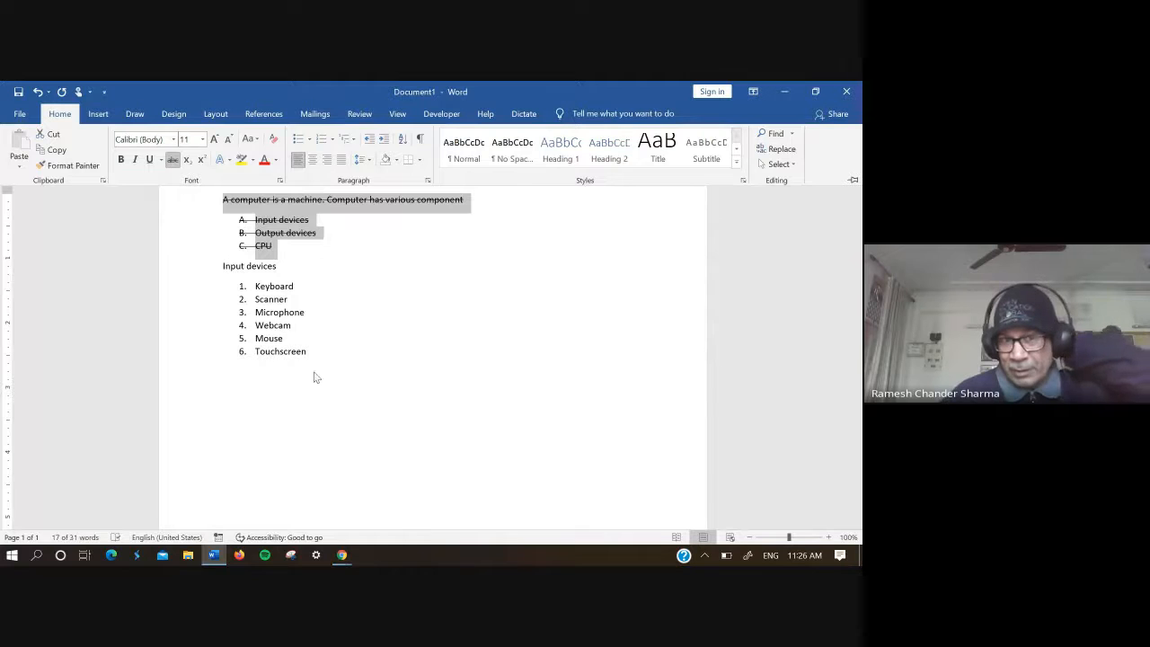
Step: Add "Sound card" as item 7 of the numbered list below "Touchscreen", followed by an empty numbered item
{"action": "left_click", "coordinate": [275, 359]}
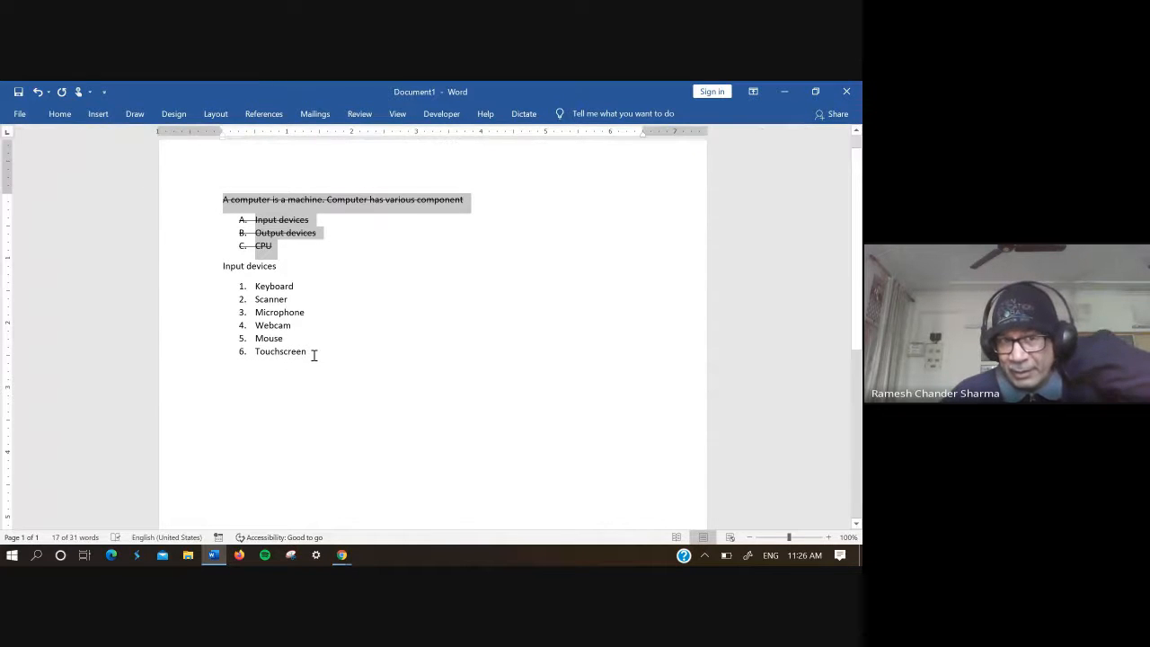
{"action": "left_click", "coordinate": [313, 355]}
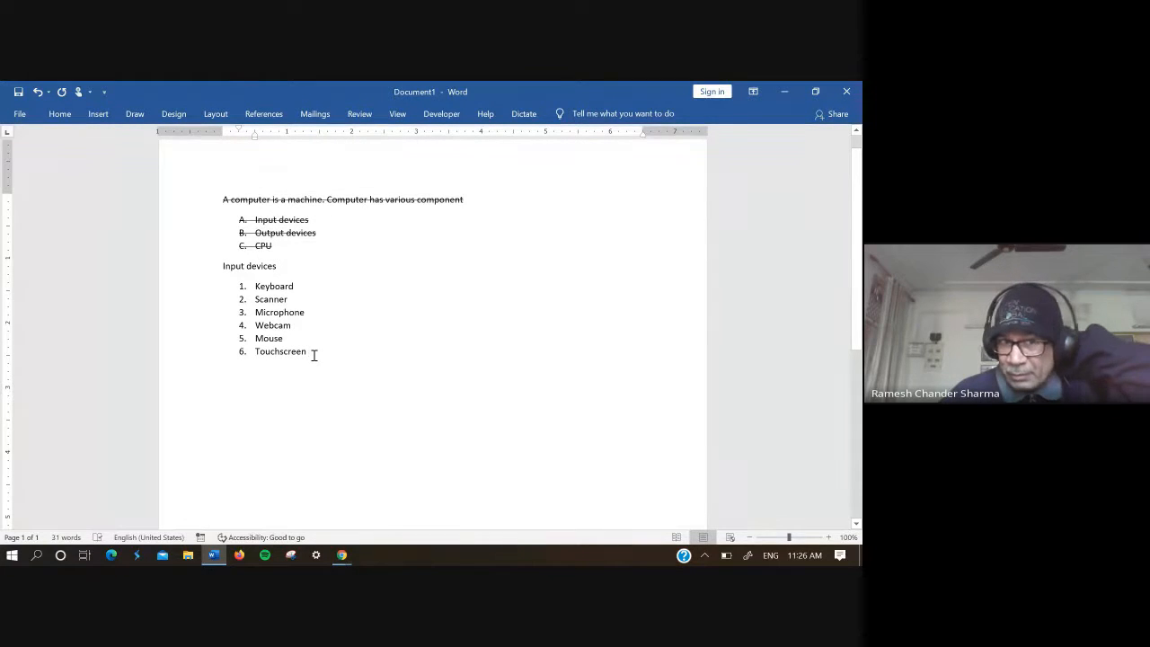
{"action": "key", "text": "Return"}
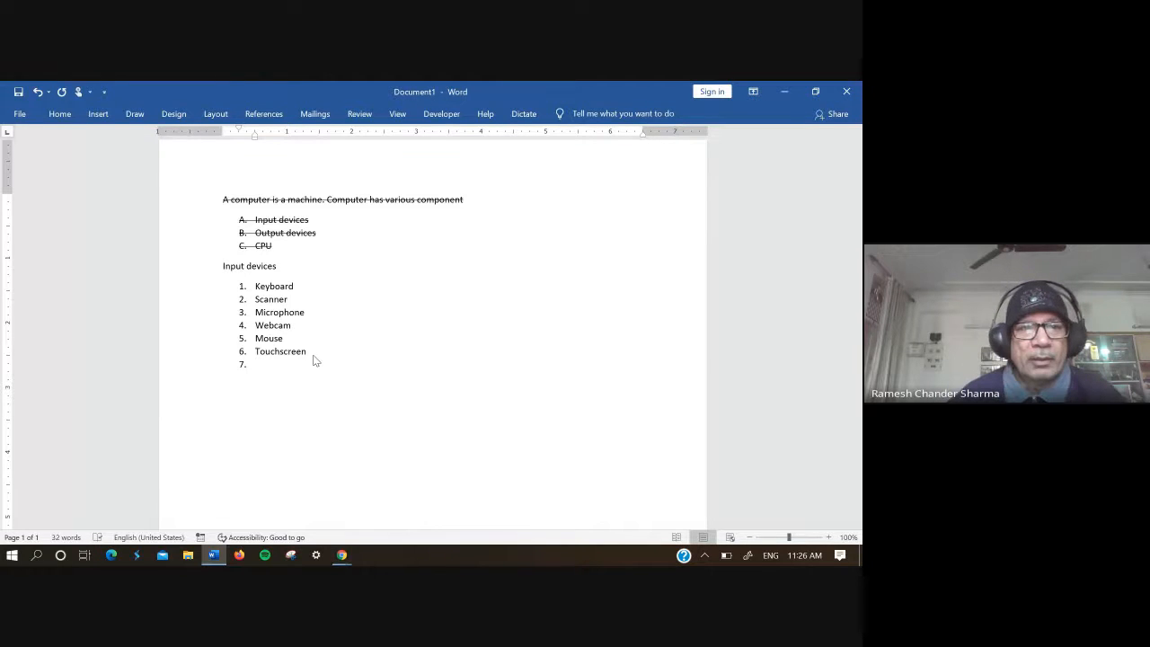
{"action": "type", "text": "sound "}
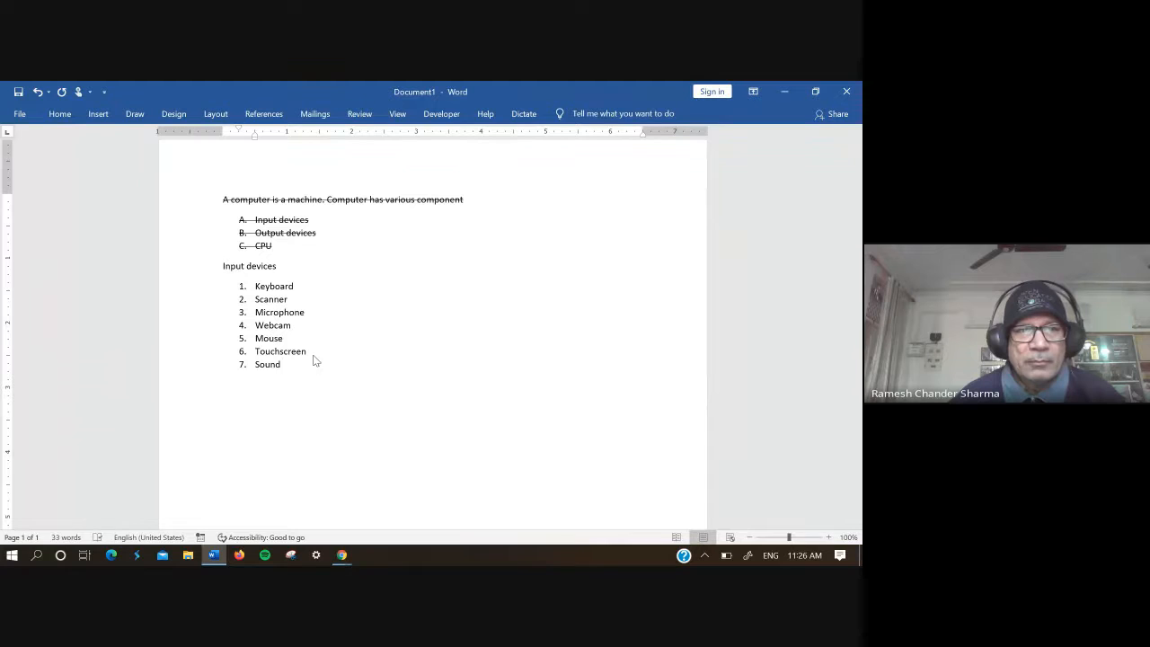
{"action": "type", "text": "card"}
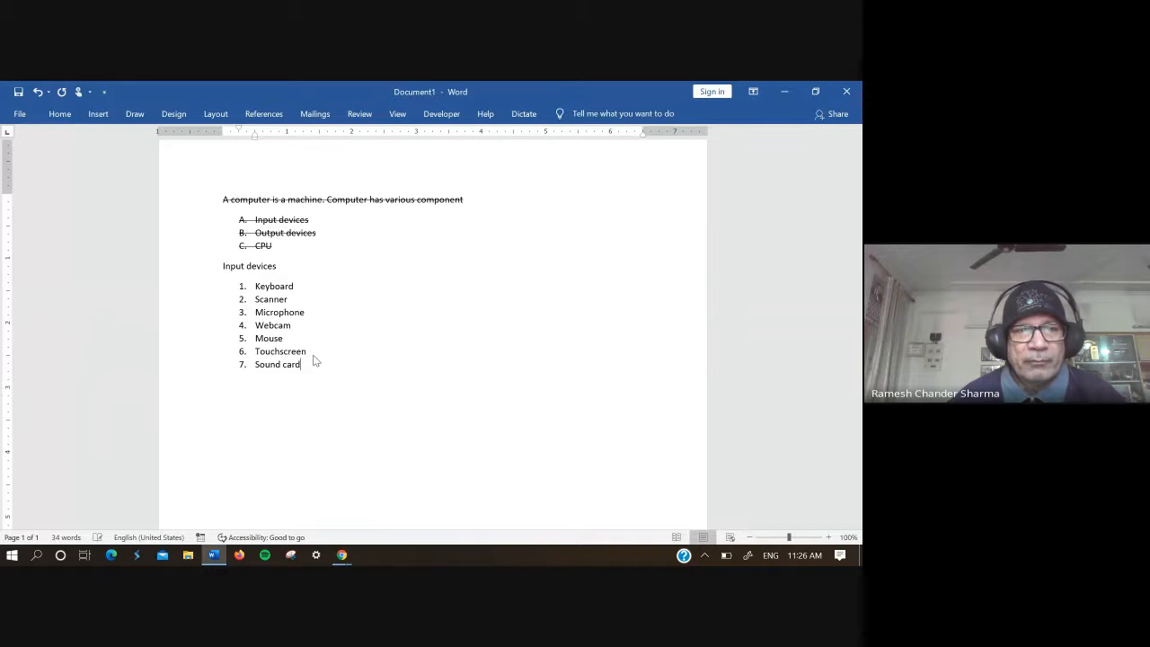
{"action": "key", "text": "Return"}
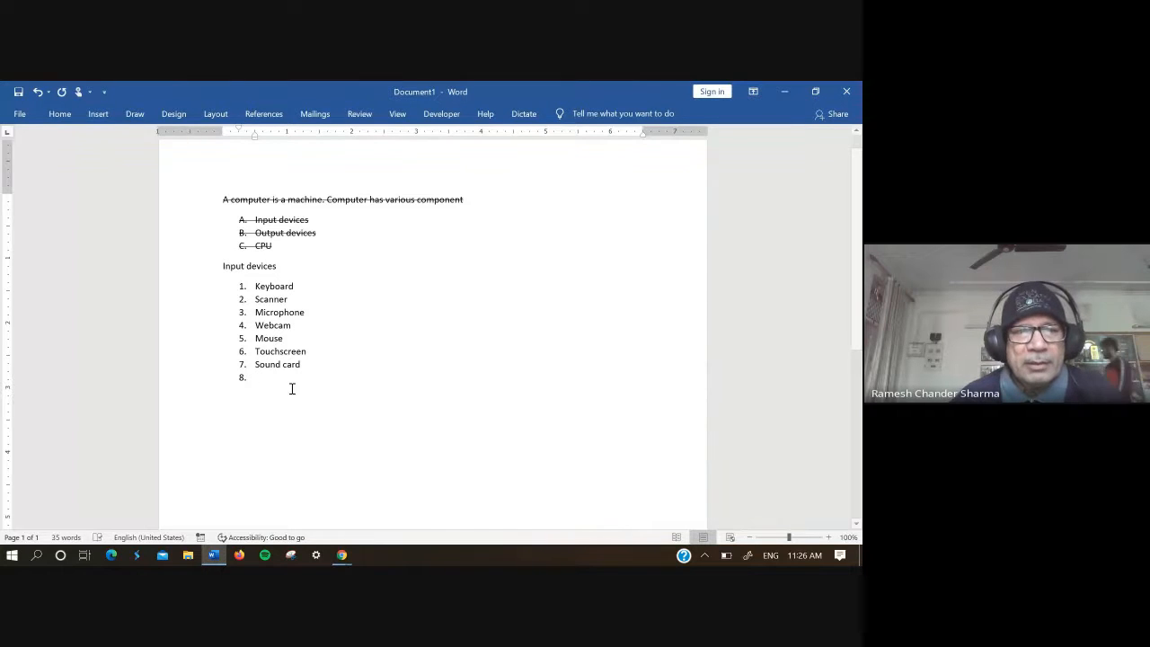
Step: Try adding "1234" to the end of the struck-through opening paragraph, and remove it again
{"action": "left_click", "coordinate": [290, 249]}
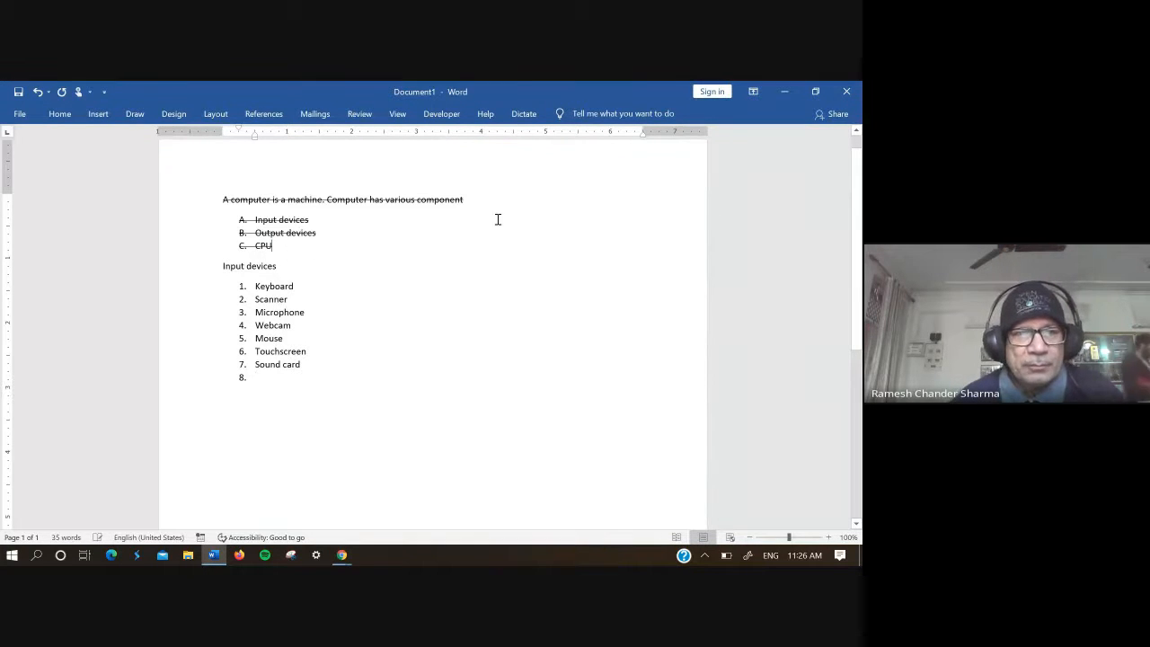
{"action": "left_click", "coordinate": [472, 199]}
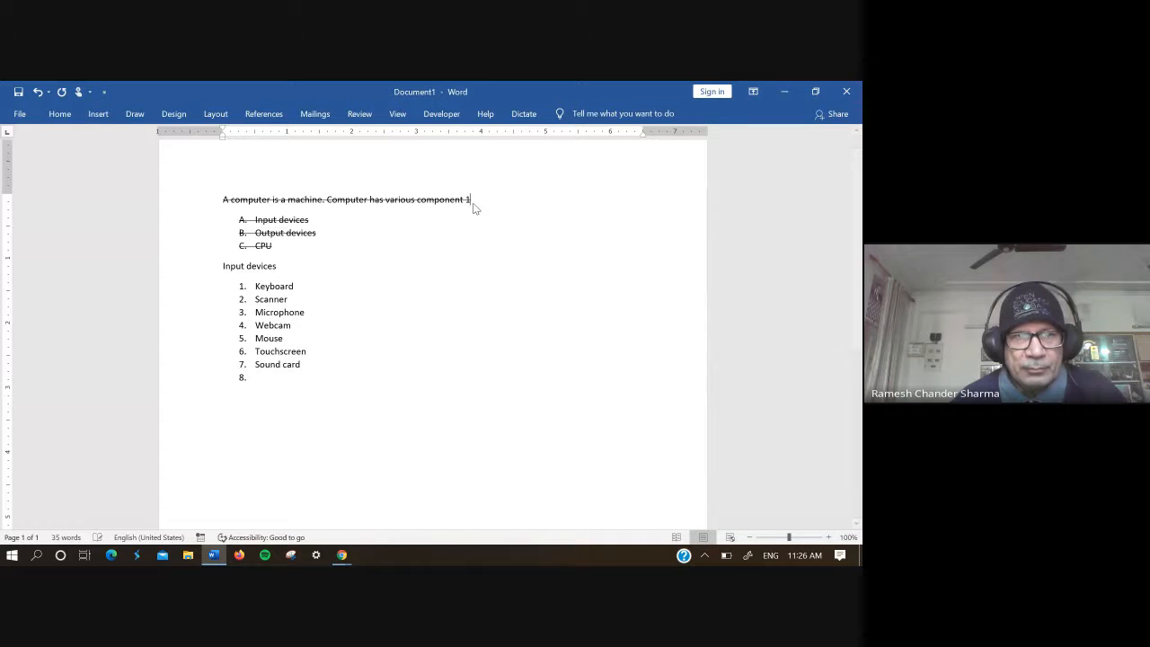
{"action": "type", "text": "123"}
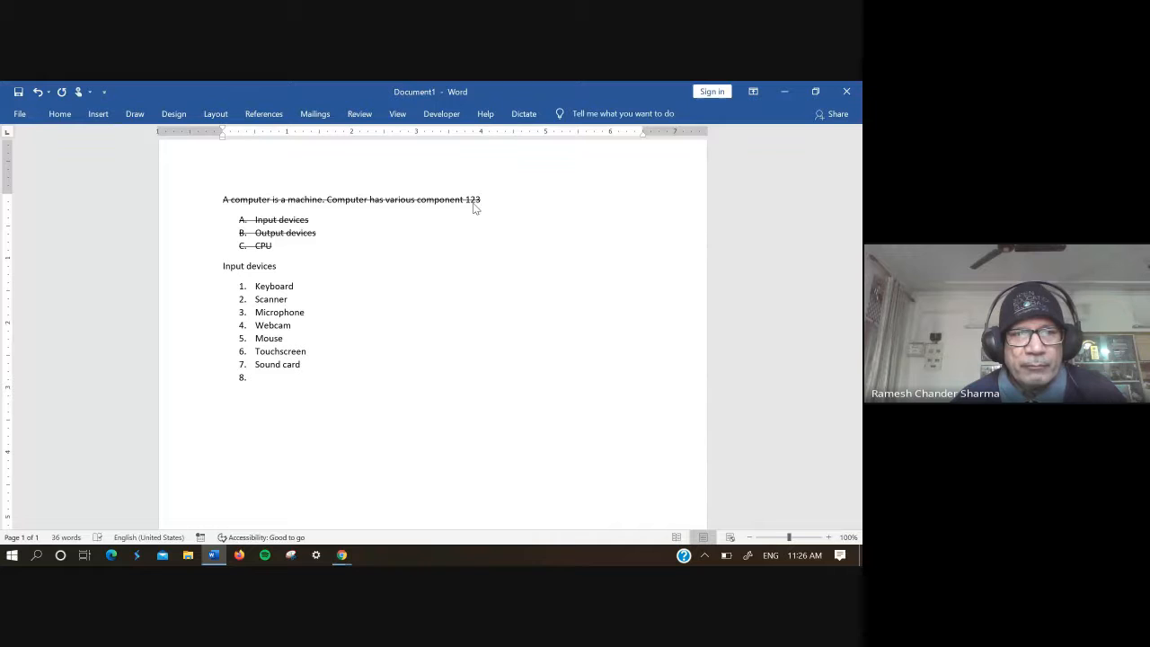
{"action": "type", "text": "4"}
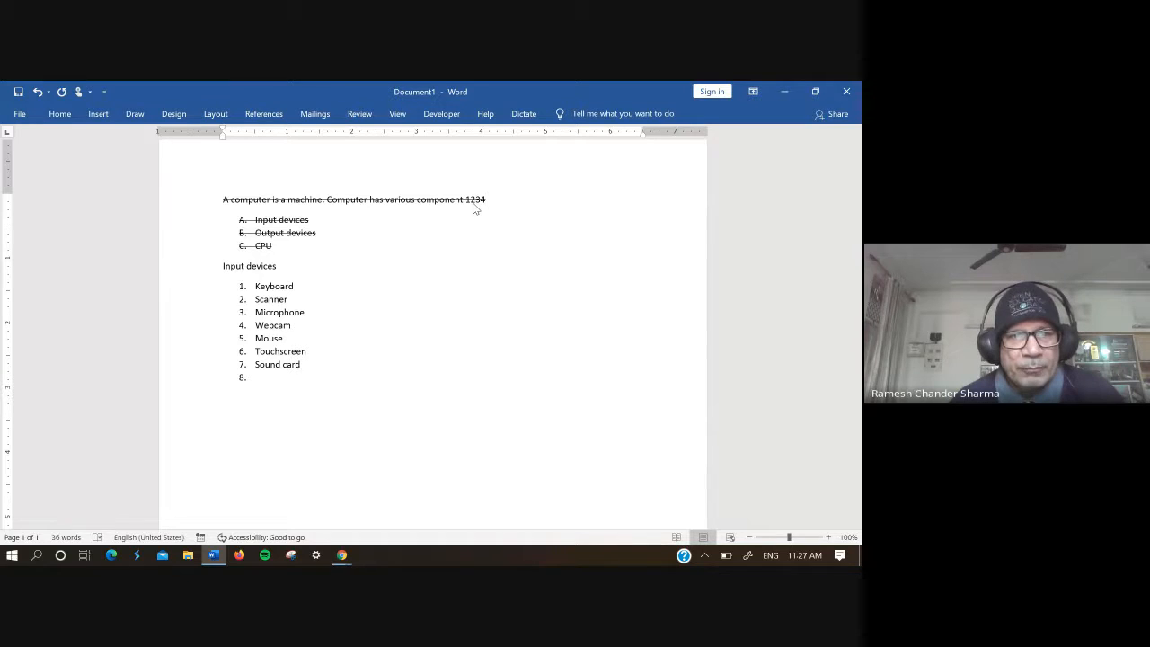
{"action": "key", "text": "BackSpace"}
{"action": "key", "text": "BackSpace"}
{"action": "key", "text": "BackSpace"}
{"action": "key", "text": "BackSpace"}
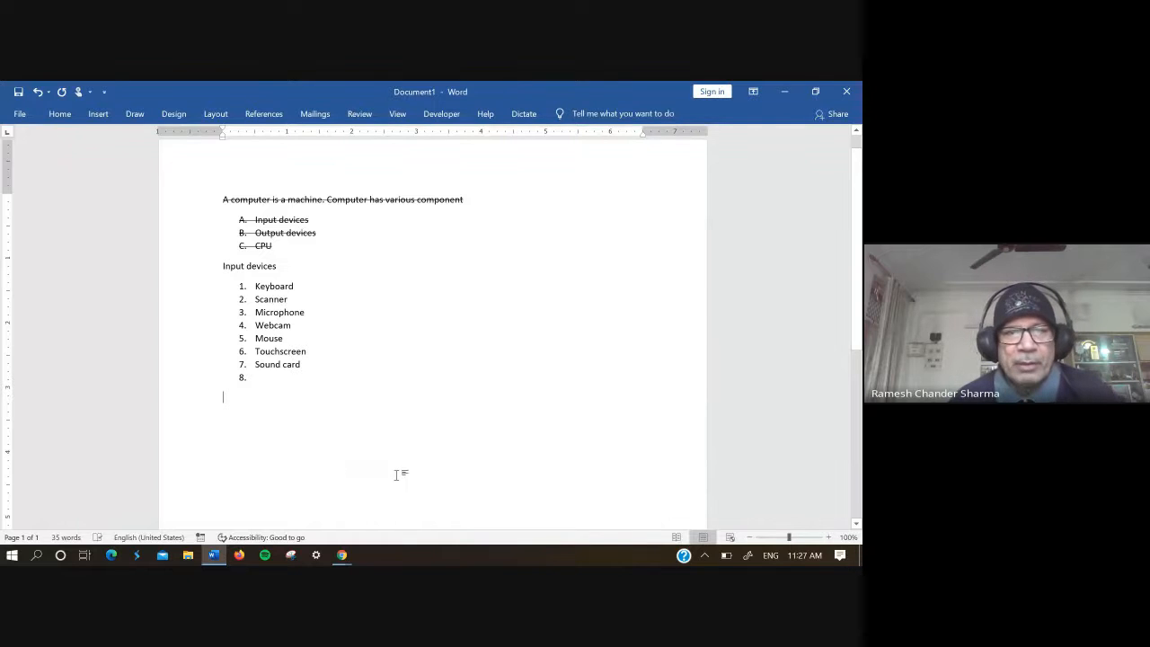
{"action": "left_click", "coordinate": [438, 551]}
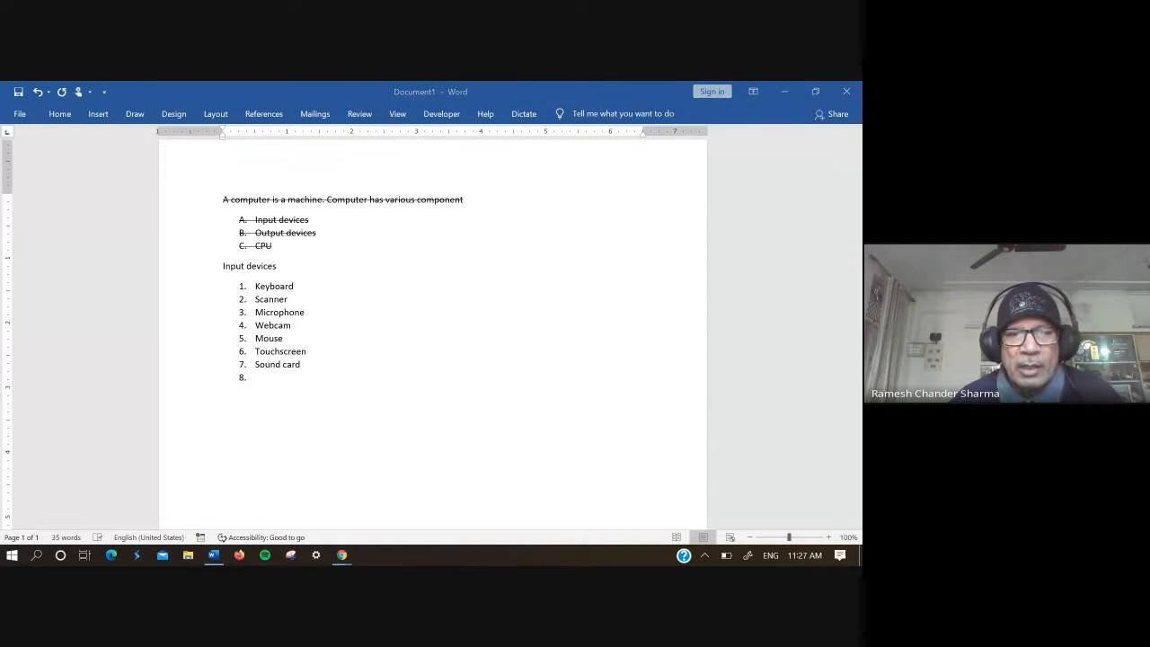
{"action": "left_click", "coordinate": [417, 497]}
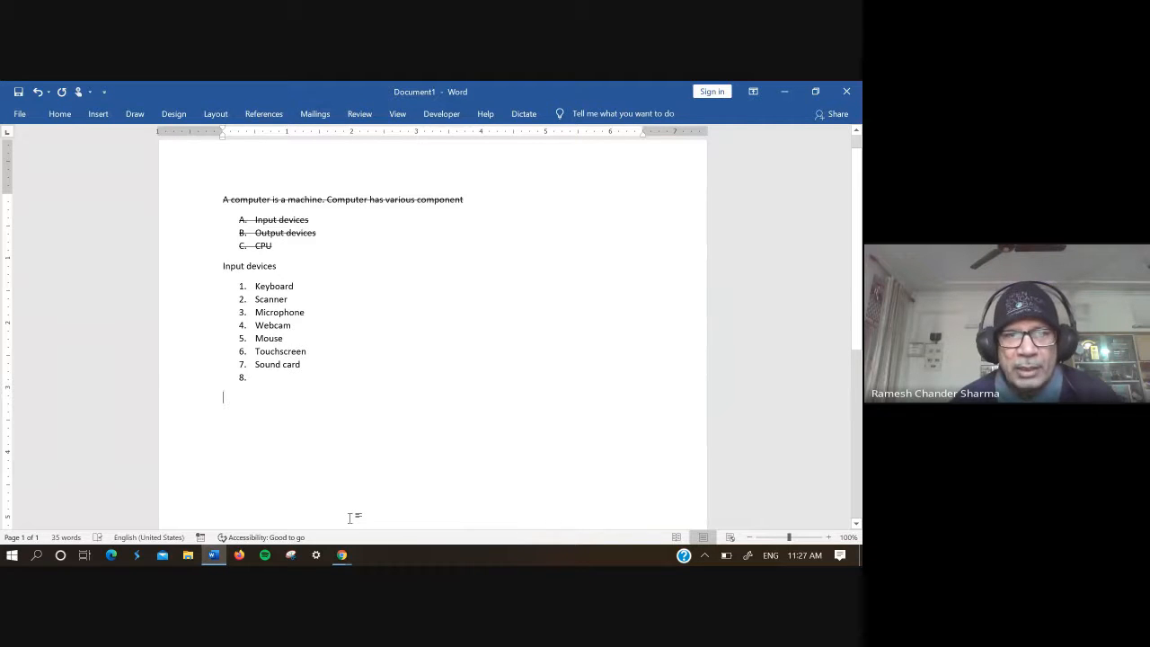
{"action": "type", "text": "x"}
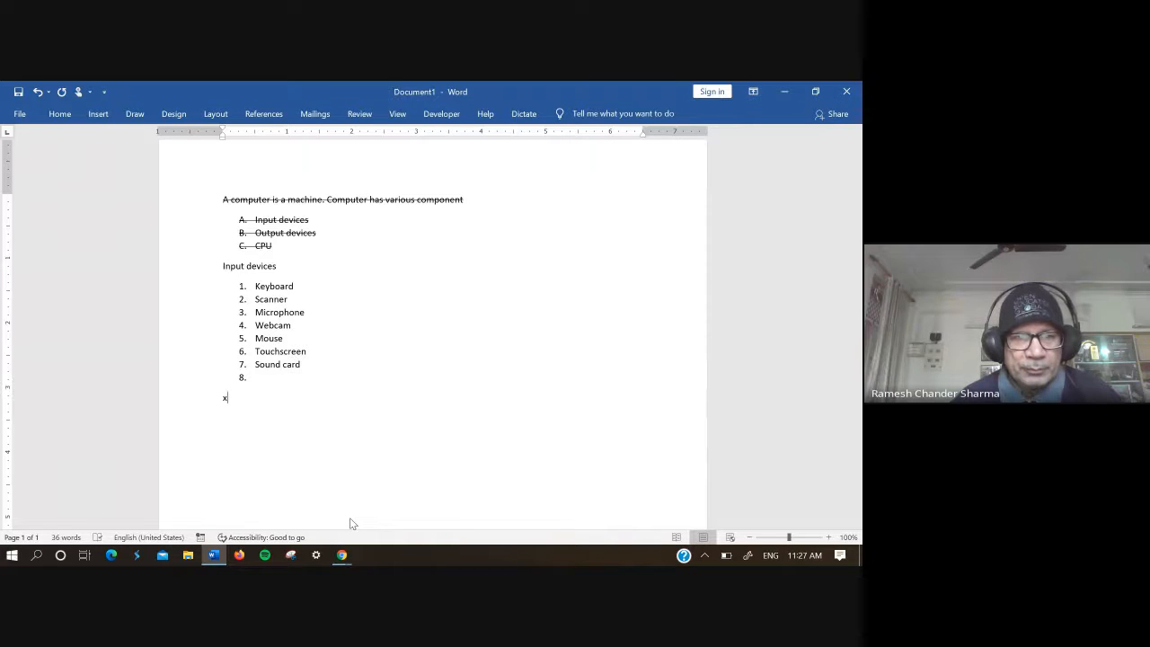
{"action": "key", "text": "BackSpace"}
{"action": "type", "text": "X2"}
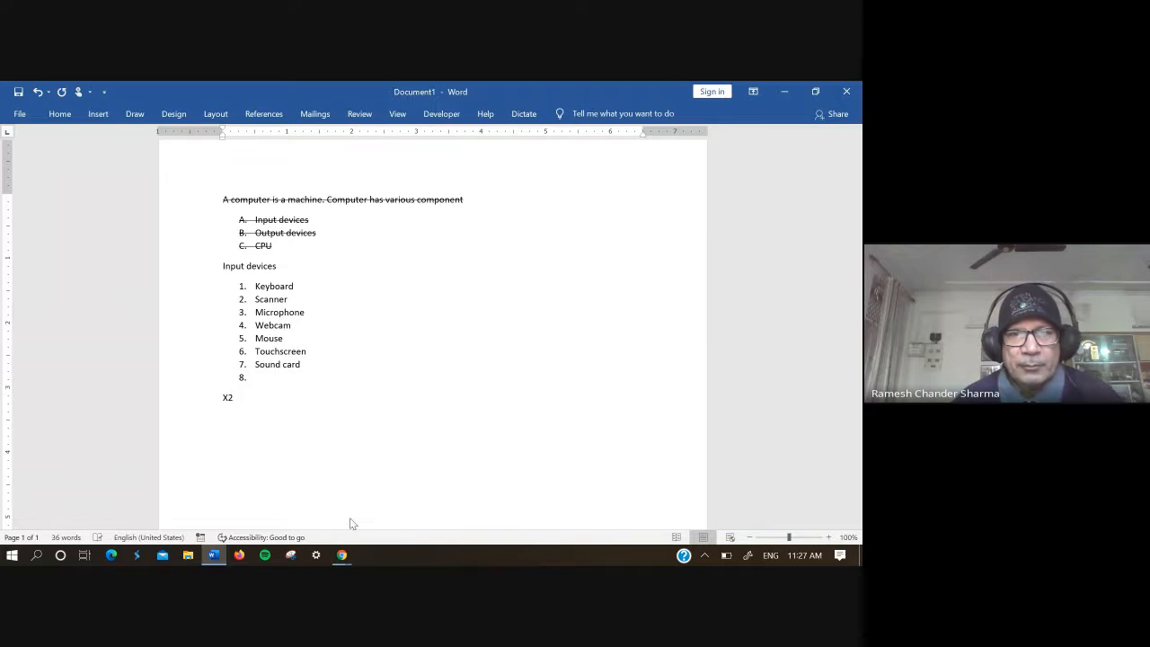
{"action": "key", "text": "BackSpace"}
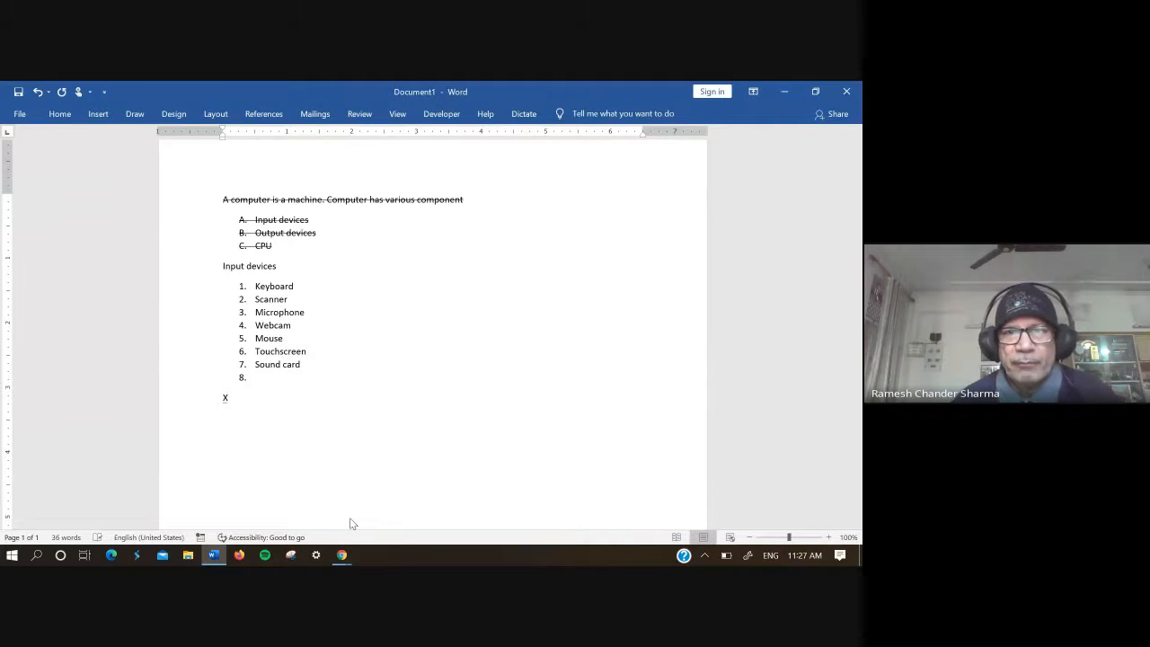
{"action": "key", "text": "BackSpace"}
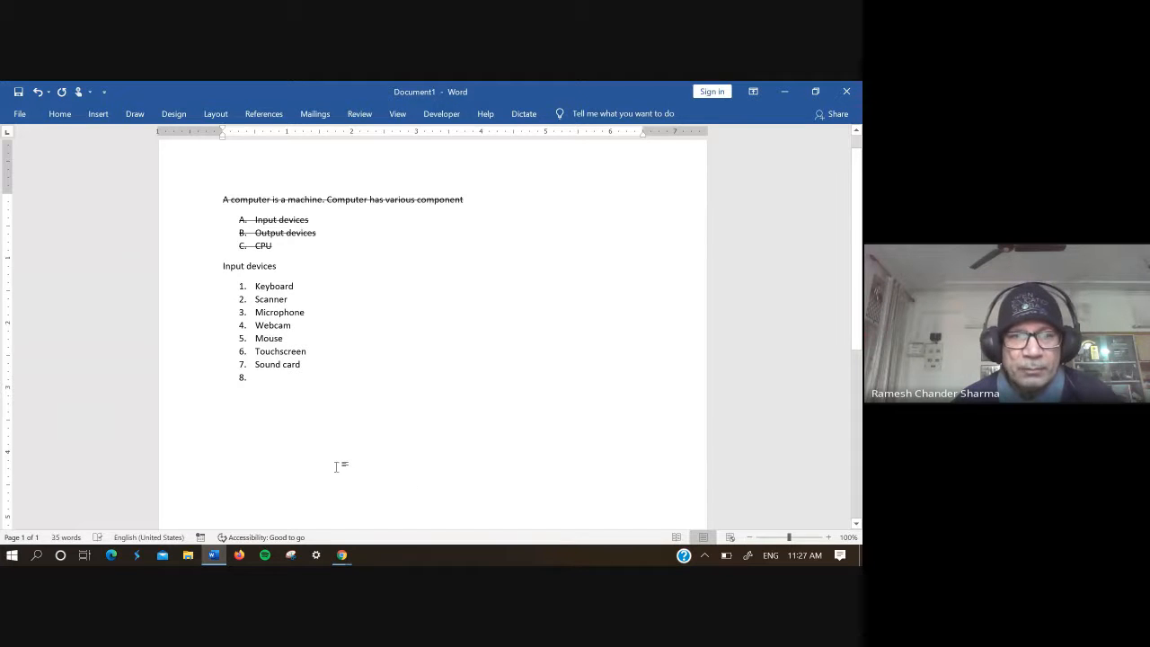
Step: Insert blank lines below the numbered list and write the equation "X2+ y2= 3xy" beneath them
{"action": "key", "text": "Return"}
{"action": "key", "text": "Return"}
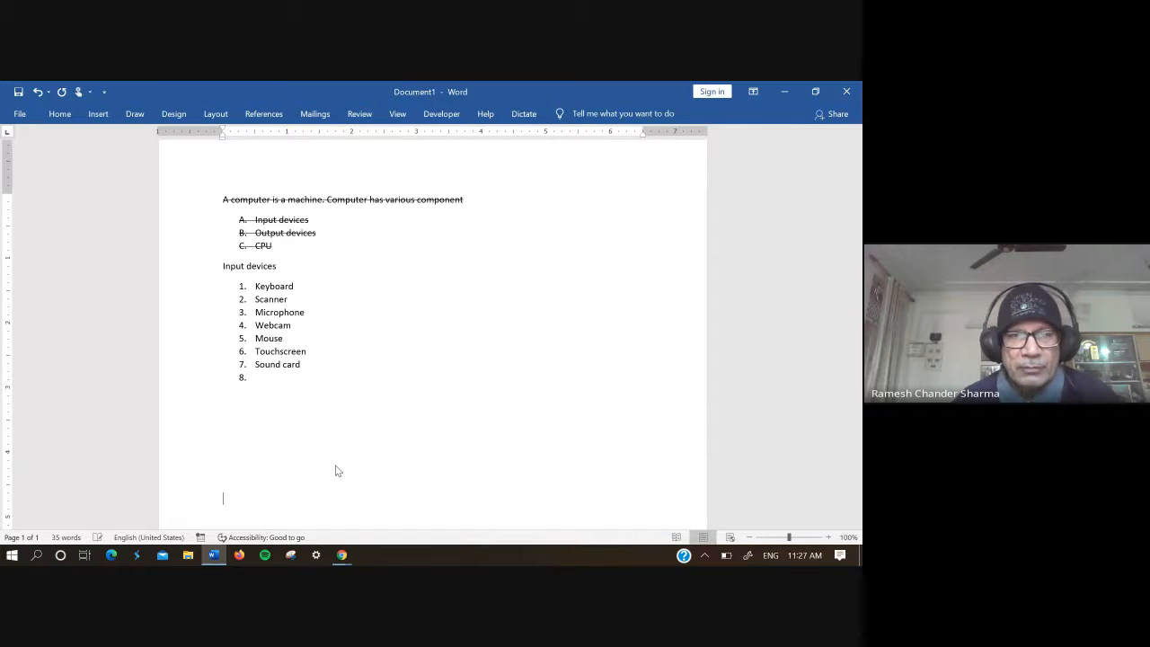
{"action": "type", "text": "X2"}
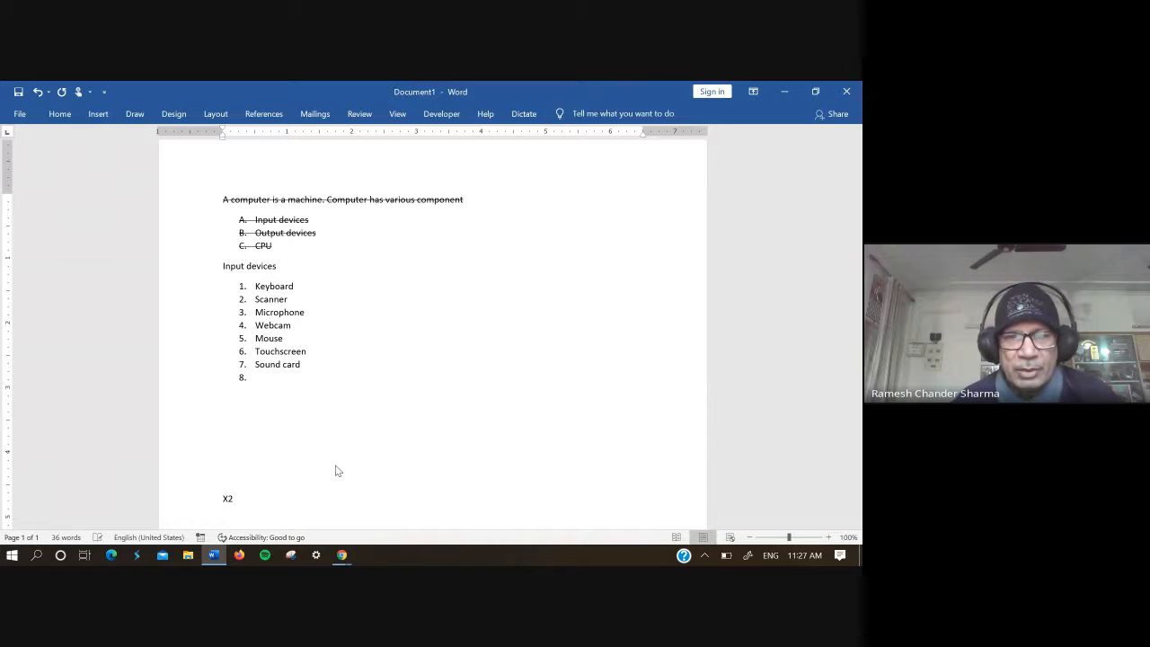
{"action": "type", "text": "+"}
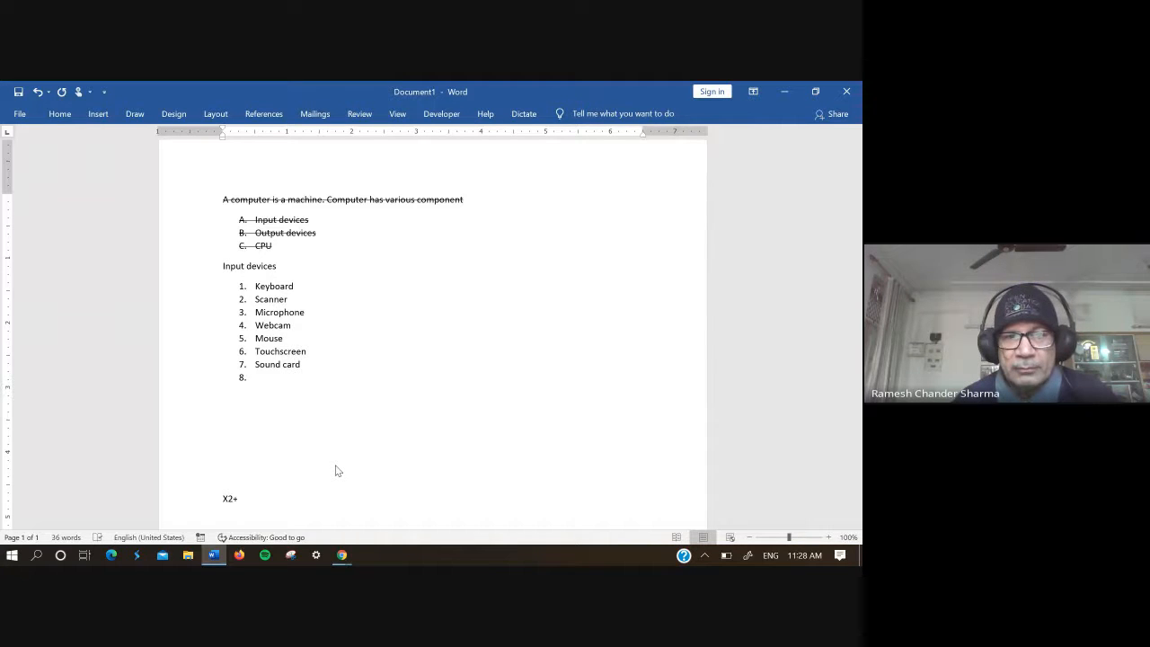
{"action": "type", "text": "y2"}
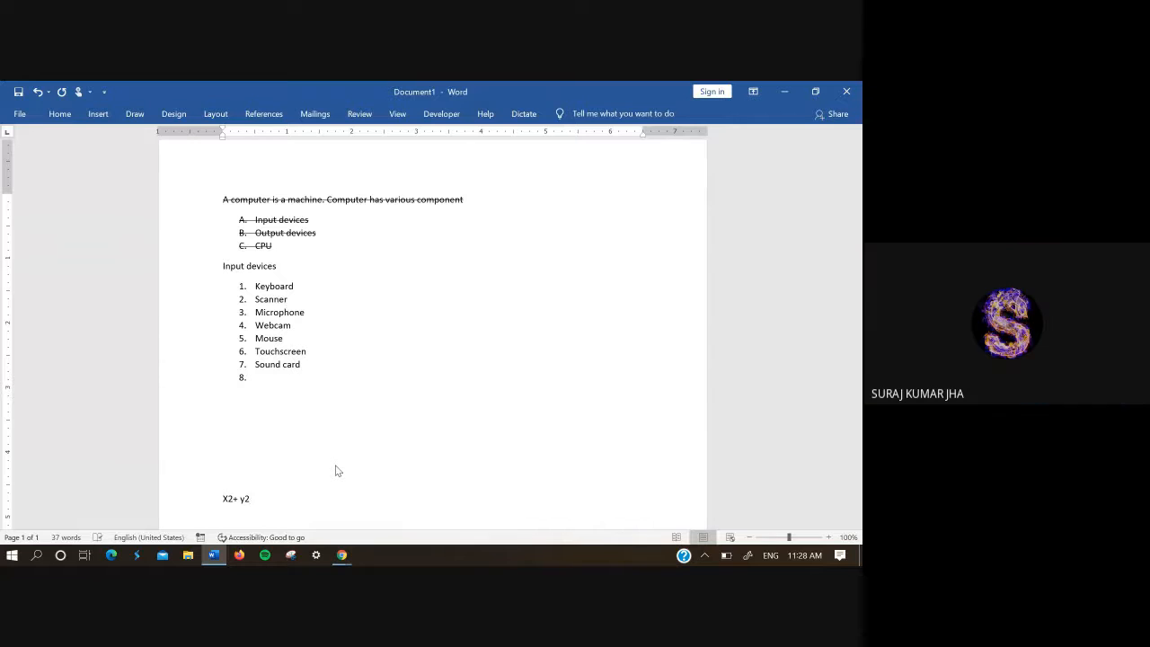
{"action": "type", "text": "+"}
{"action": "key", "text": "BackSpace"}
{"action": "type", "text": "= 3"}
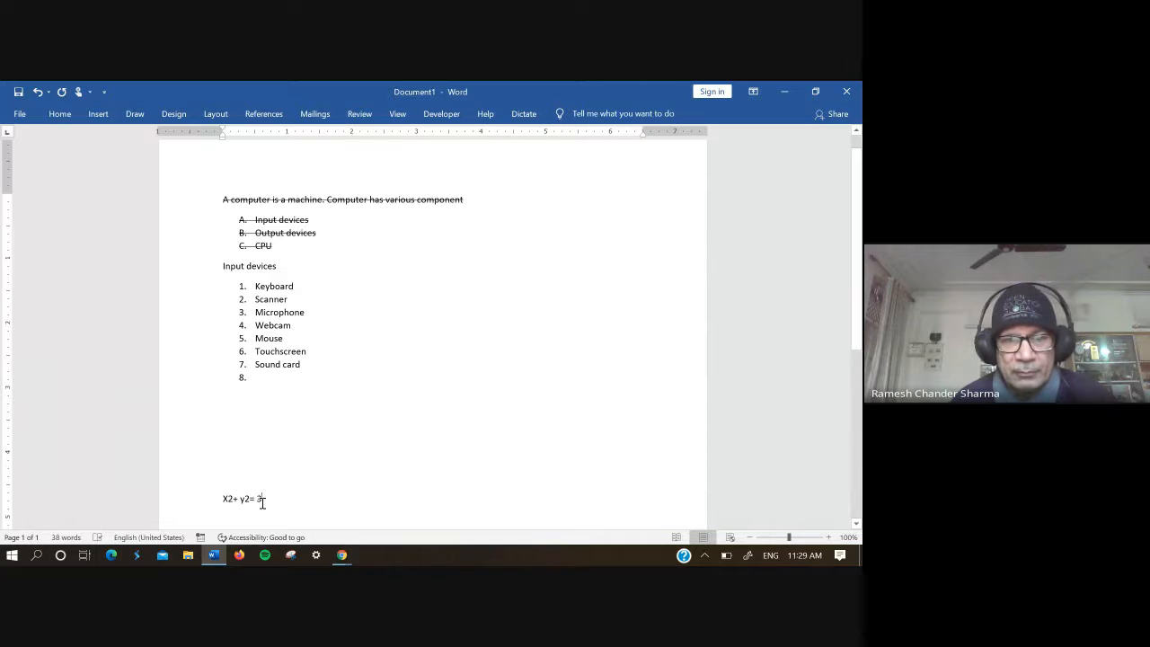
{"action": "key", "text": "BackSpace"}
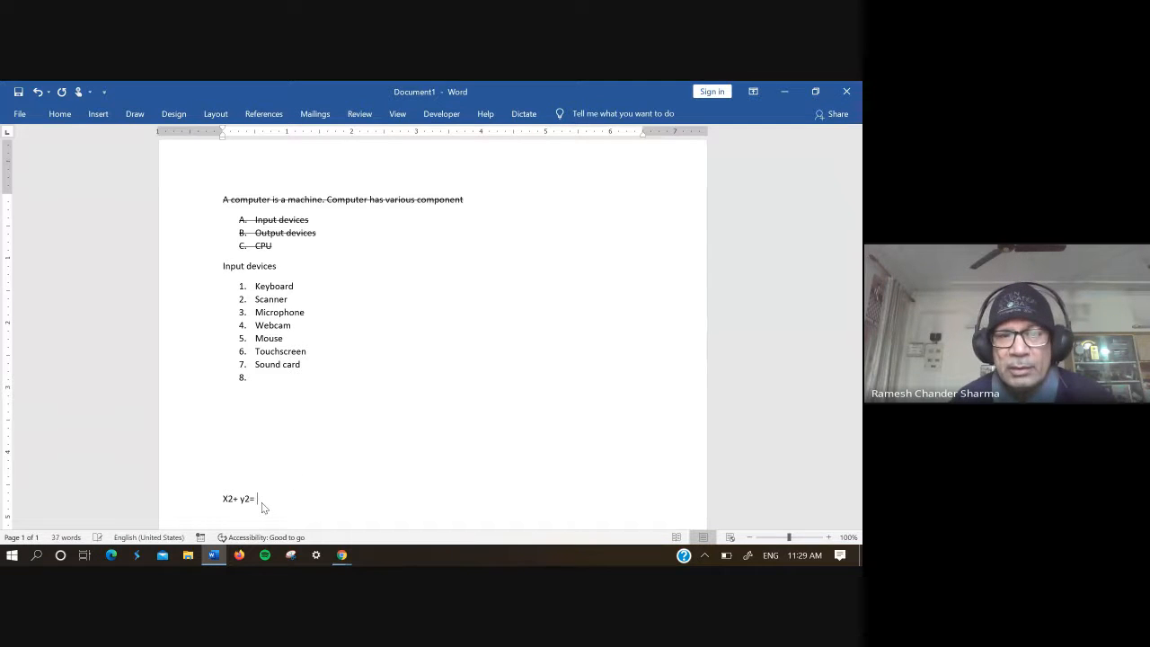
{"action": "type", "text": "3xy"}
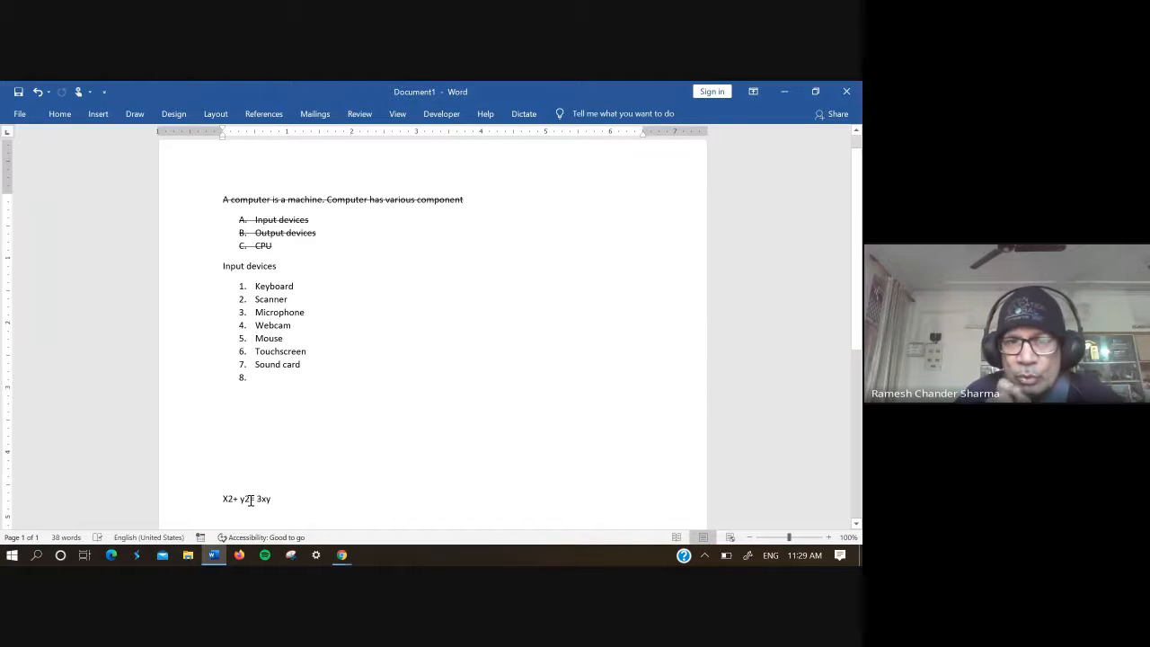
Step: Format the 2 after "X" in the equation below the numbered list as superscript
{"action": "left_click_drag", "start_coordinate": [249, 499], "coordinate": [228, 501]}
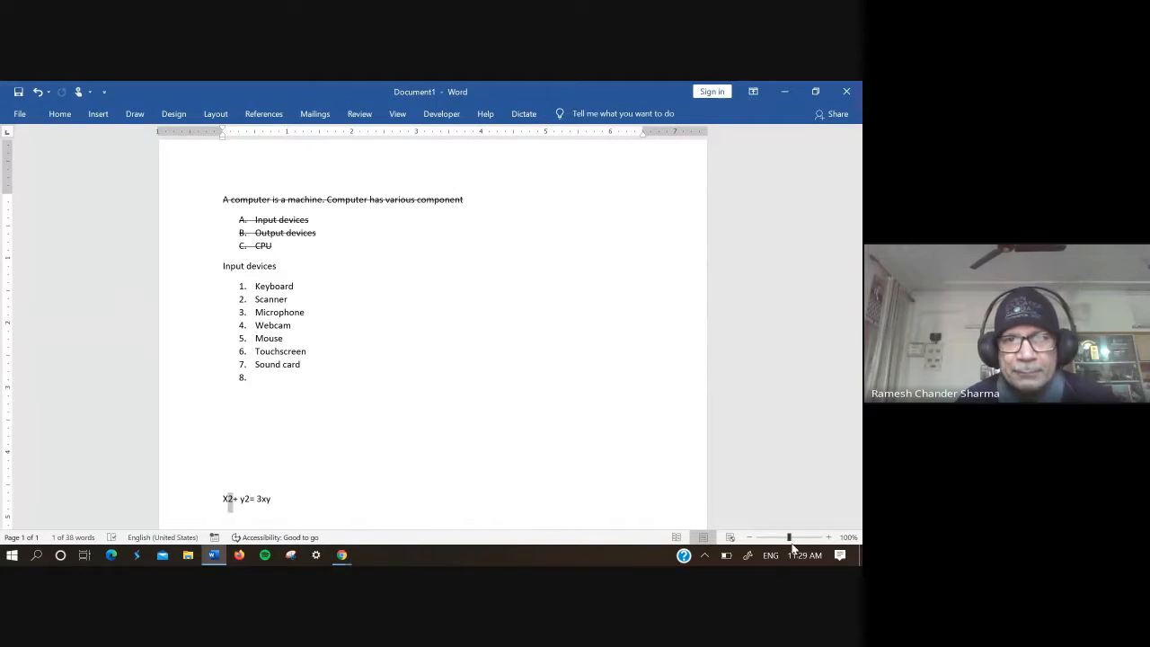
{"action": "left_click_drag", "start_coordinate": [795, 540], "coordinate": [802, 541]}
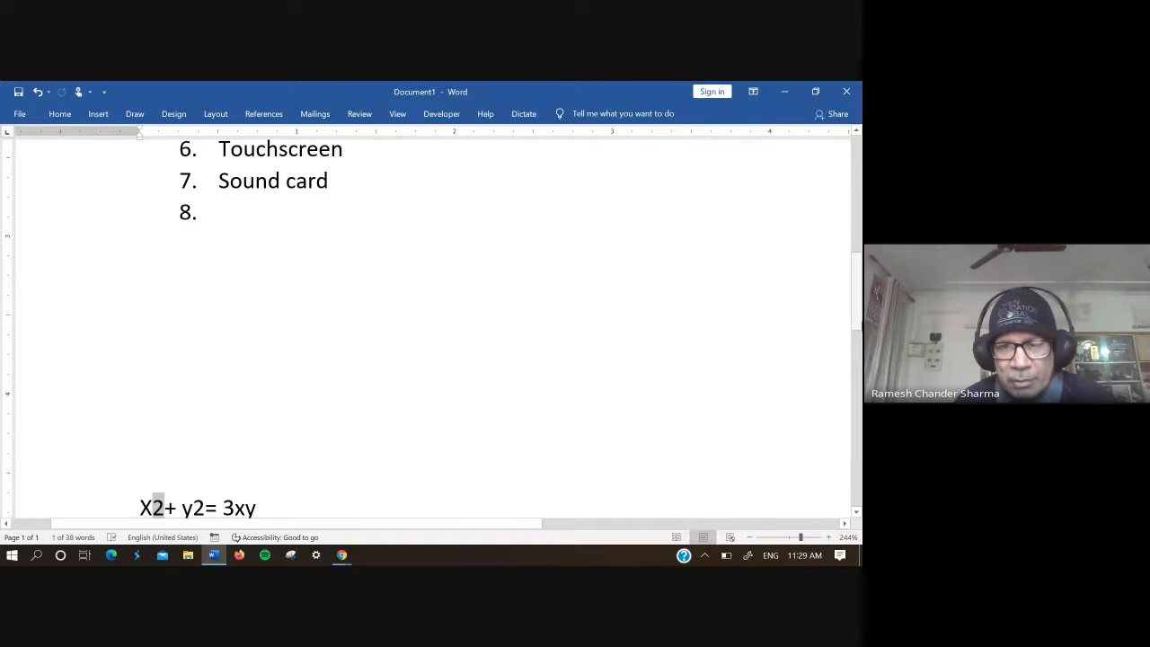
{"action": "left_click_drag", "start_coordinate": [861, 313], "coordinate": [860, 354]}
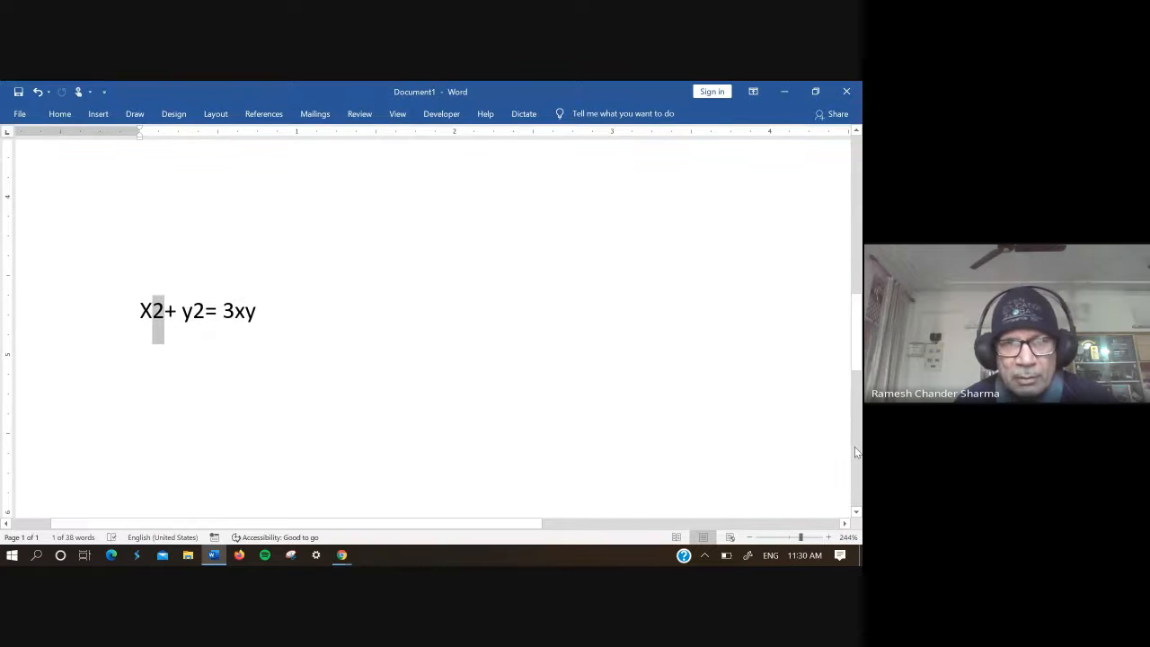
{"action": "left_click", "coordinate": [805, 537]}
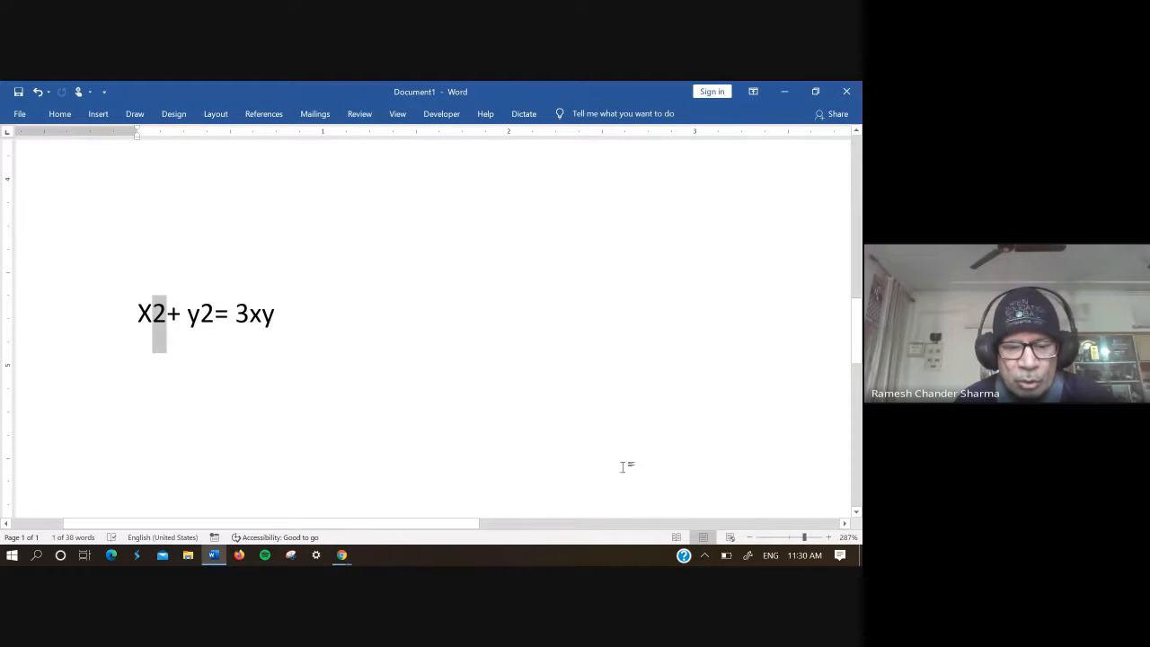
{"action": "left_click_drag", "start_coordinate": [382, 524], "coordinate": [372, 526]}
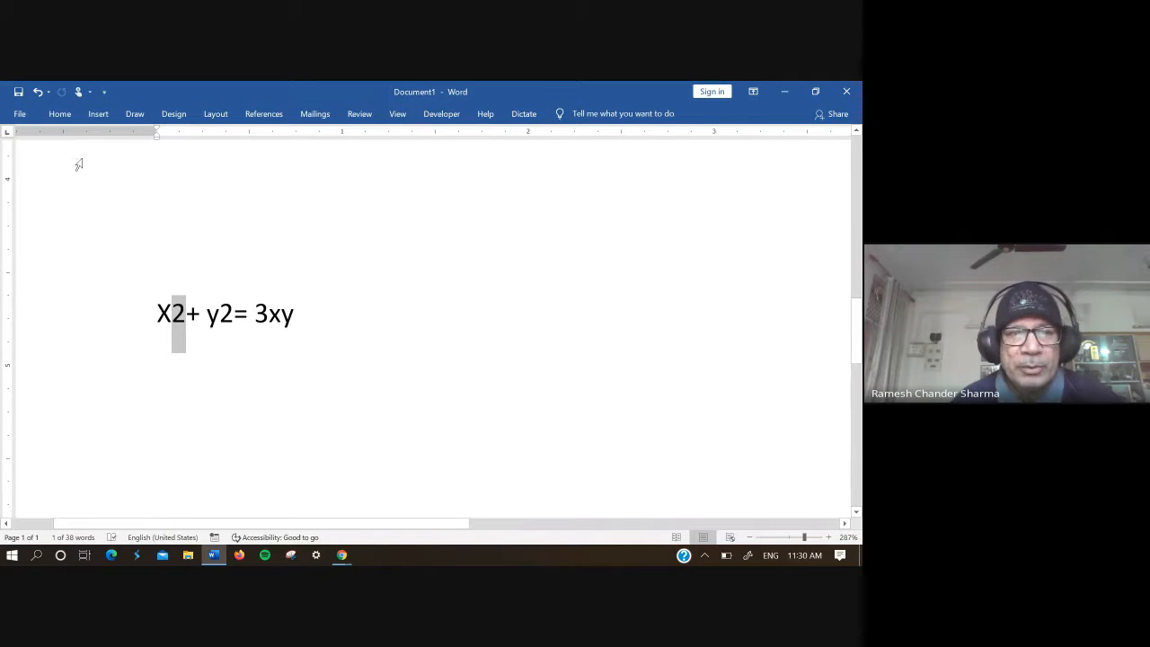
{"action": "left_click", "coordinate": [70, 116]}
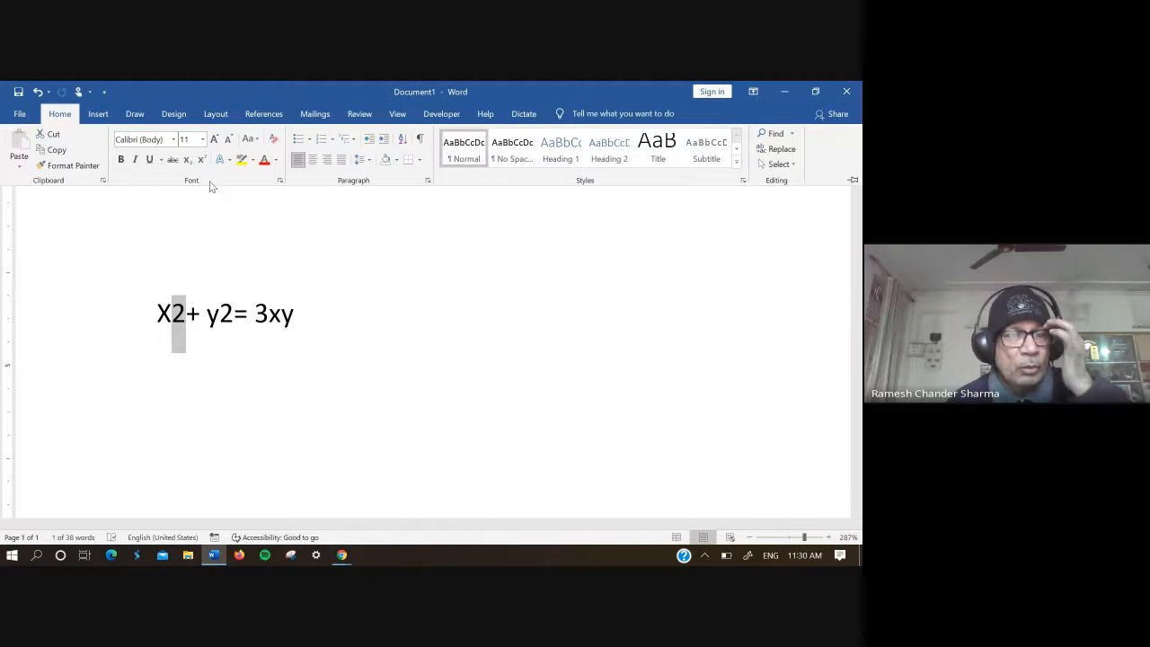
{"action": "double_click", "coordinate": [65, 115]}
{"action": "left_click", "coordinate": [61, 114]}
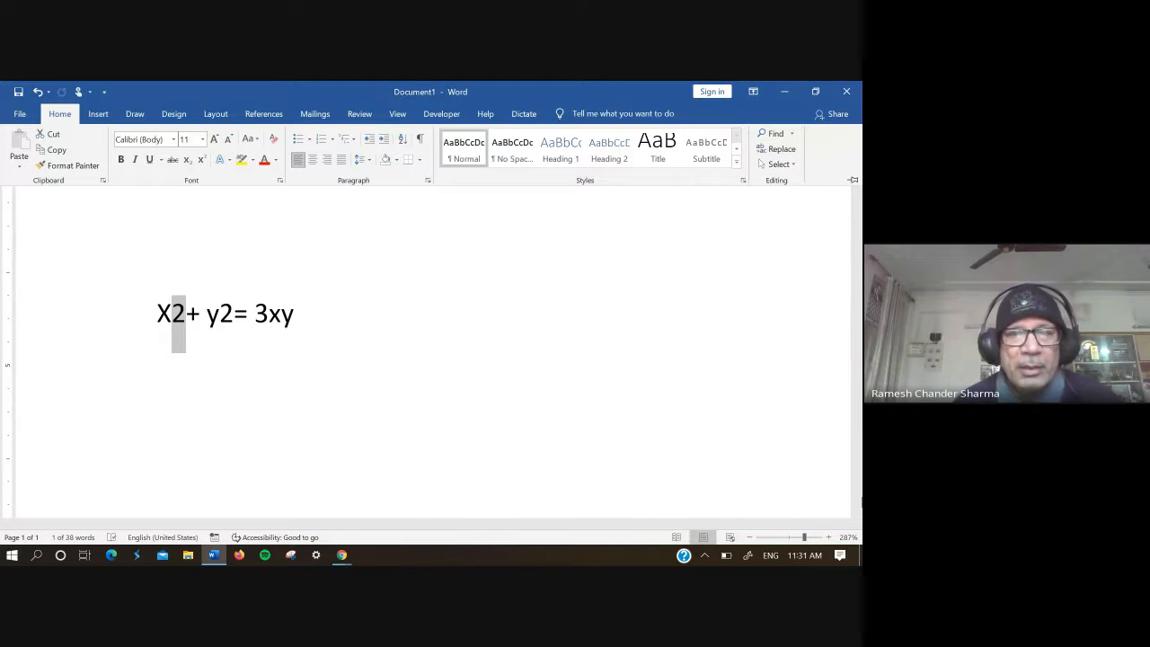
{"action": "left_click", "coordinate": [860, 502]}
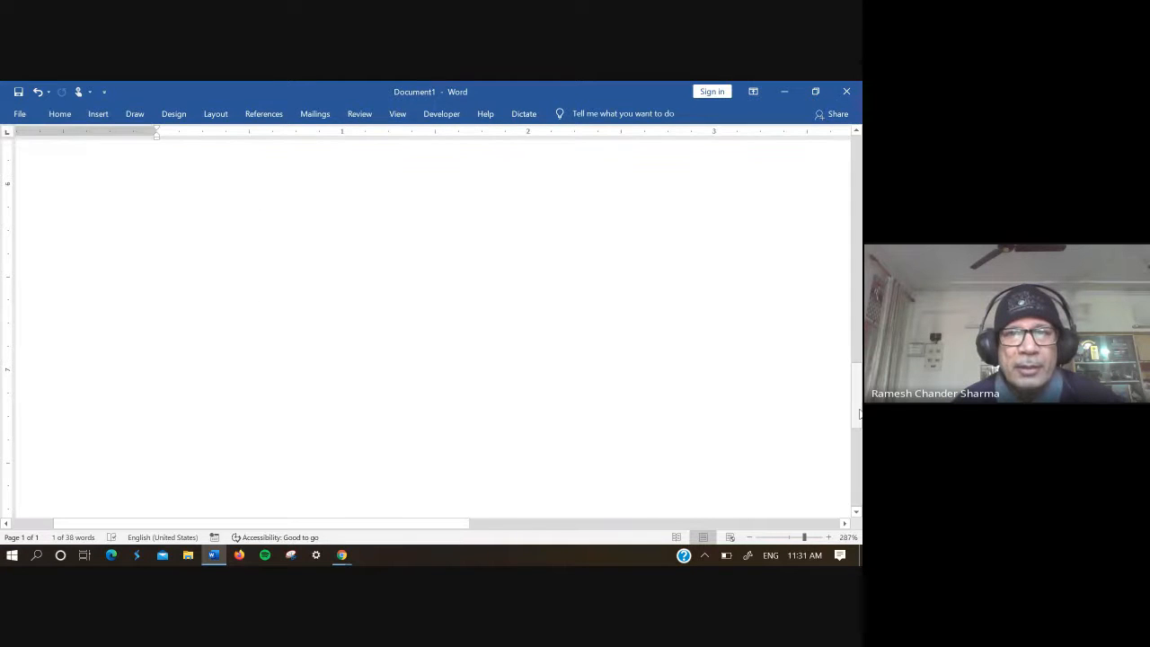
{"action": "left_click_drag", "start_coordinate": [860, 415], "coordinate": [859, 357]}
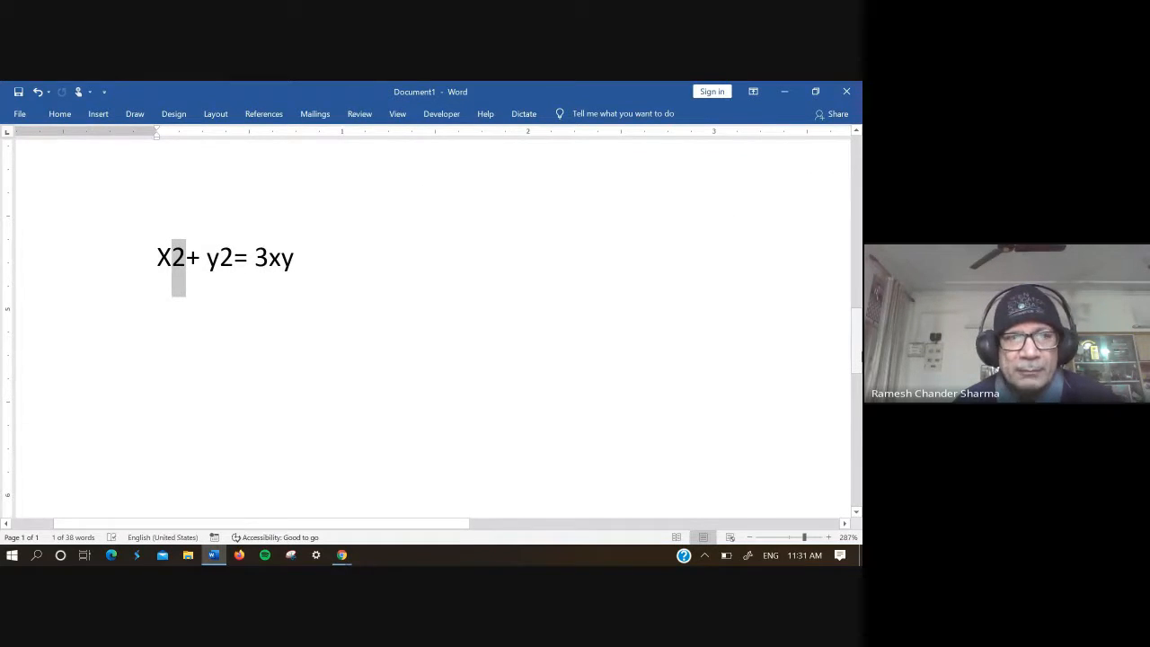
{"action": "mouse_move", "coordinate": [860, 358]}
{"action": "left_mouse_down"}
{"action": "mouse_move", "coordinate": [860, 243]}
{"action": "mouse_move", "coordinate": [859, 358]}
{"action": "left_mouse_up"}
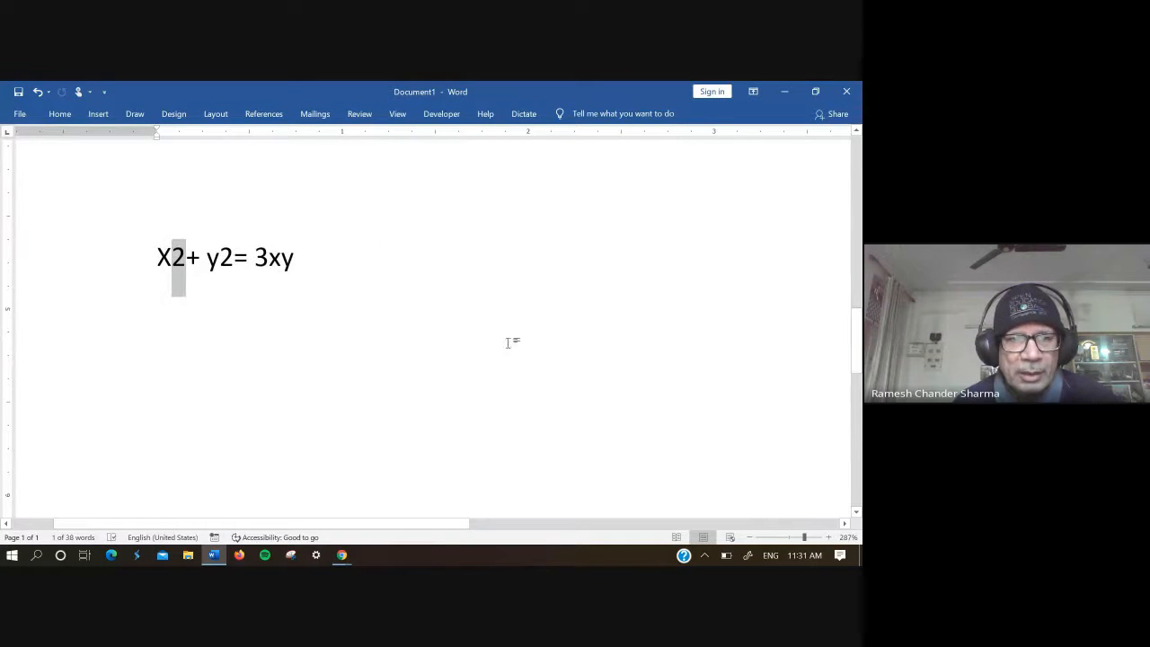
{"action": "left_click", "coordinate": [61, 115]}
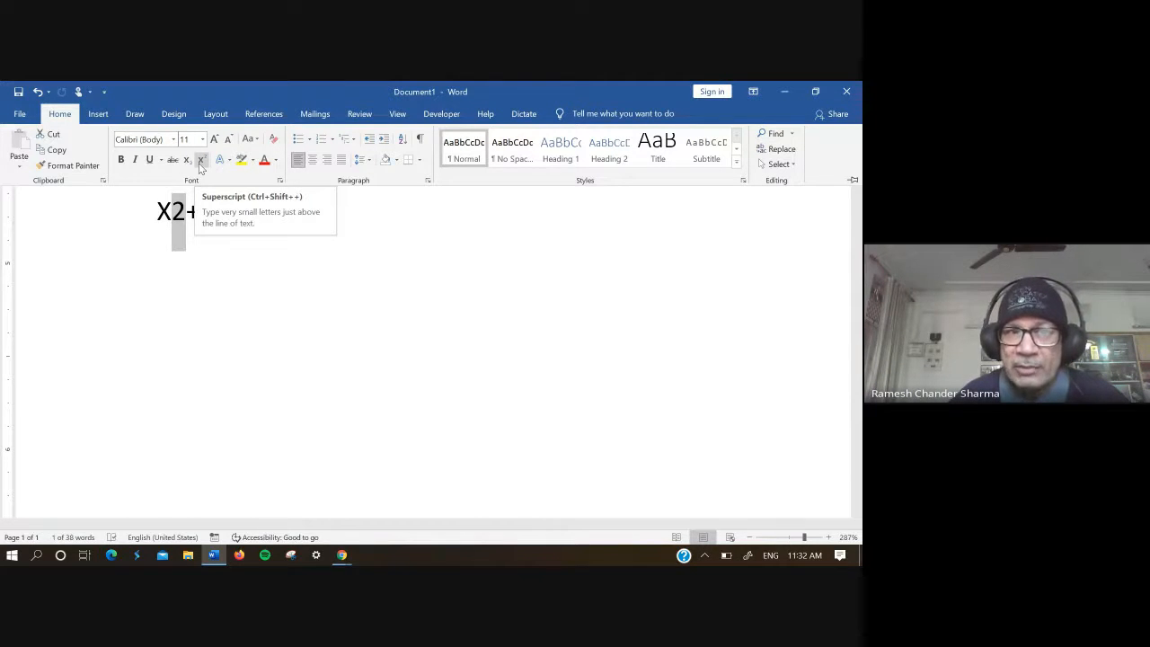
{"action": "left_click", "coordinate": [201, 161]}
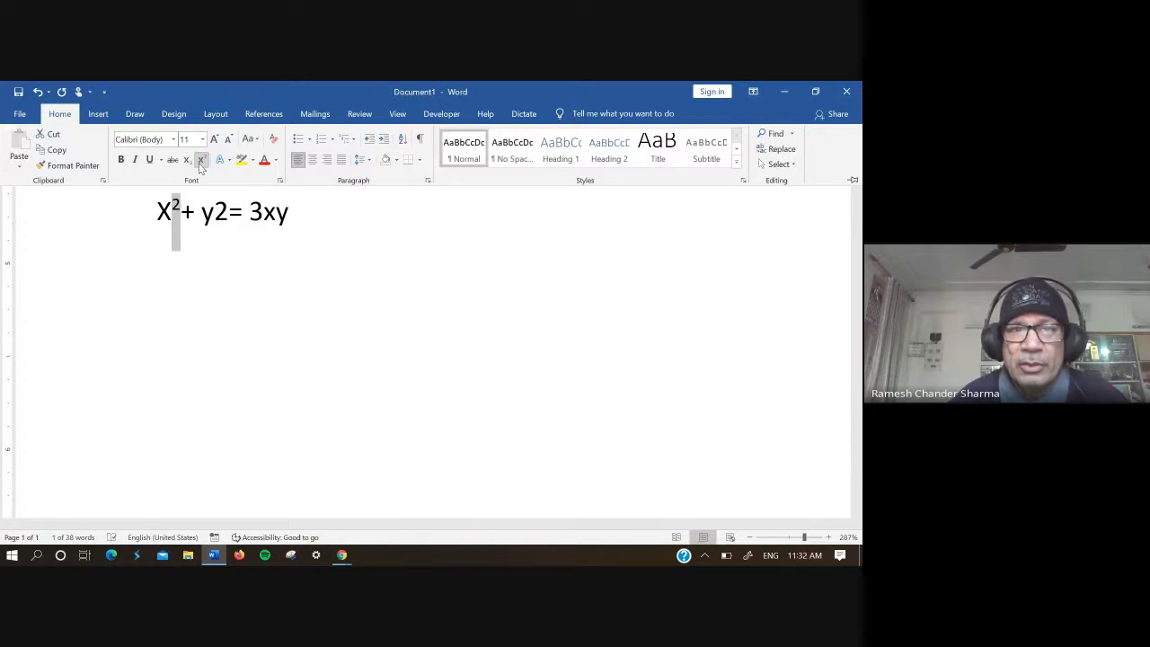
{"action": "left_click", "coordinate": [243, 305]}
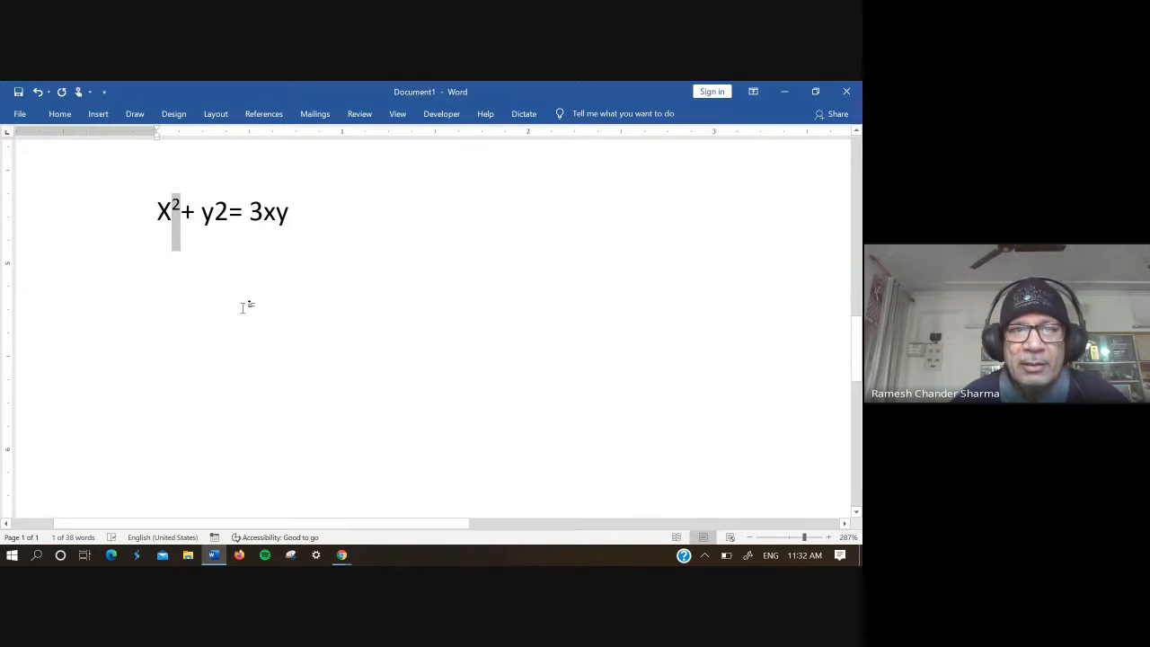
Step: Format the 2 after "y" in the equation as subscript
{"action": "left_click", "coordinate": [230, 220]}
{"action": "left_click_drag", "start_coordinate": [230, 220], "coordinate": [215, 220]}
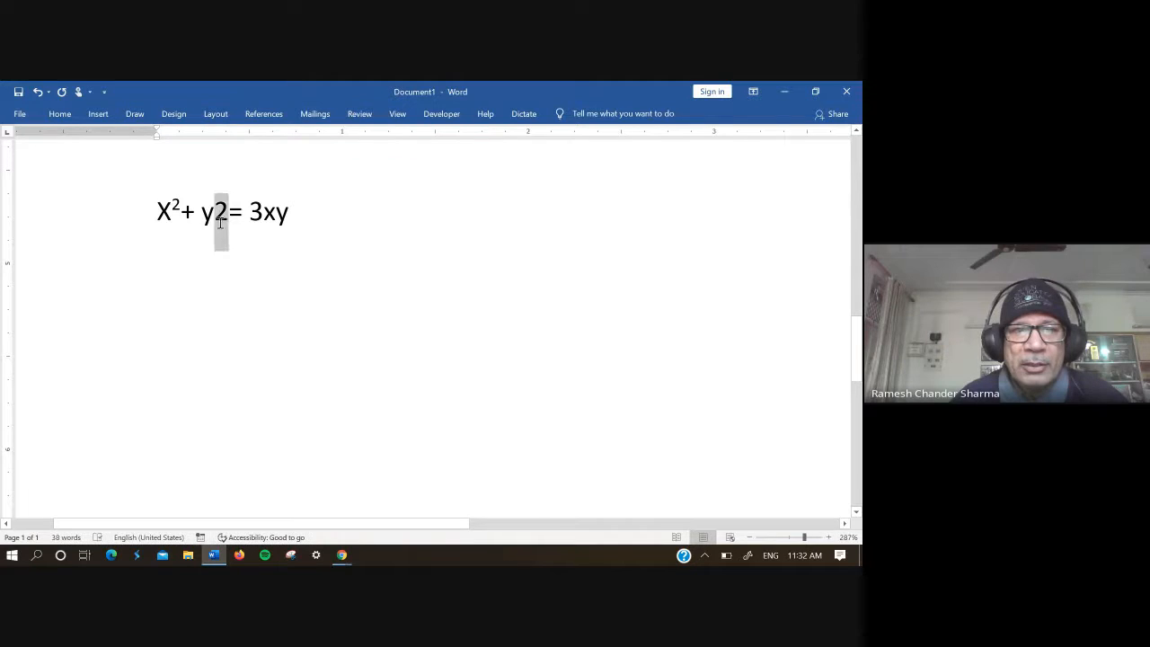
{"action": "left_click", "coordinate": [61, 117]}
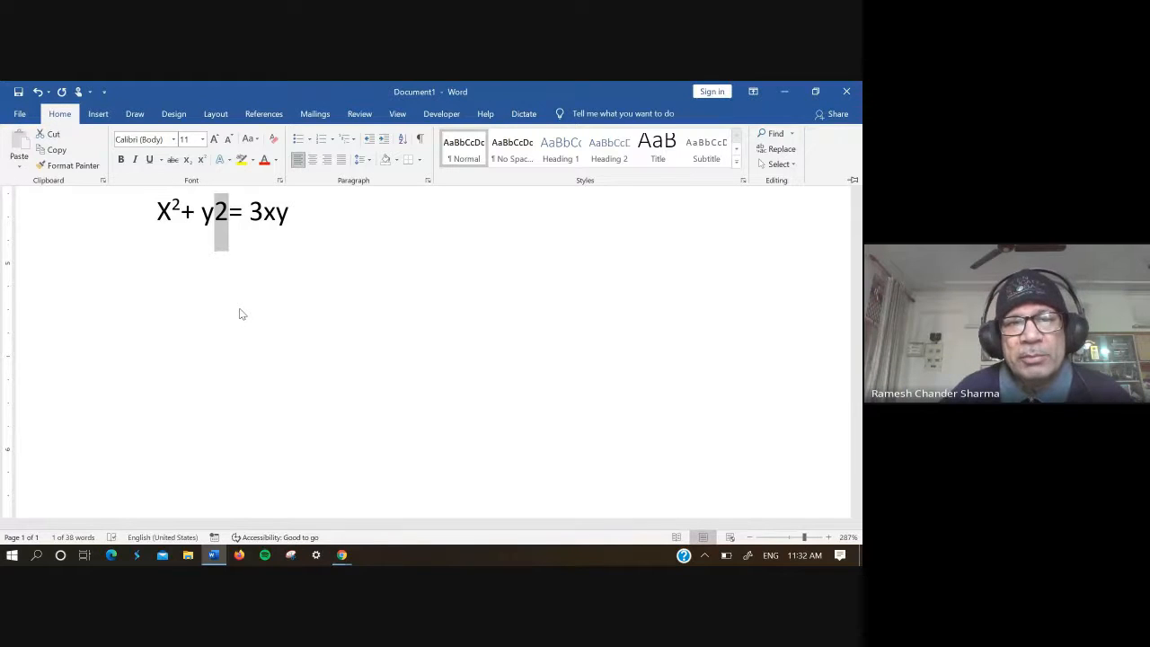
{"action": "left_click", "coordinate": [186, 160]}
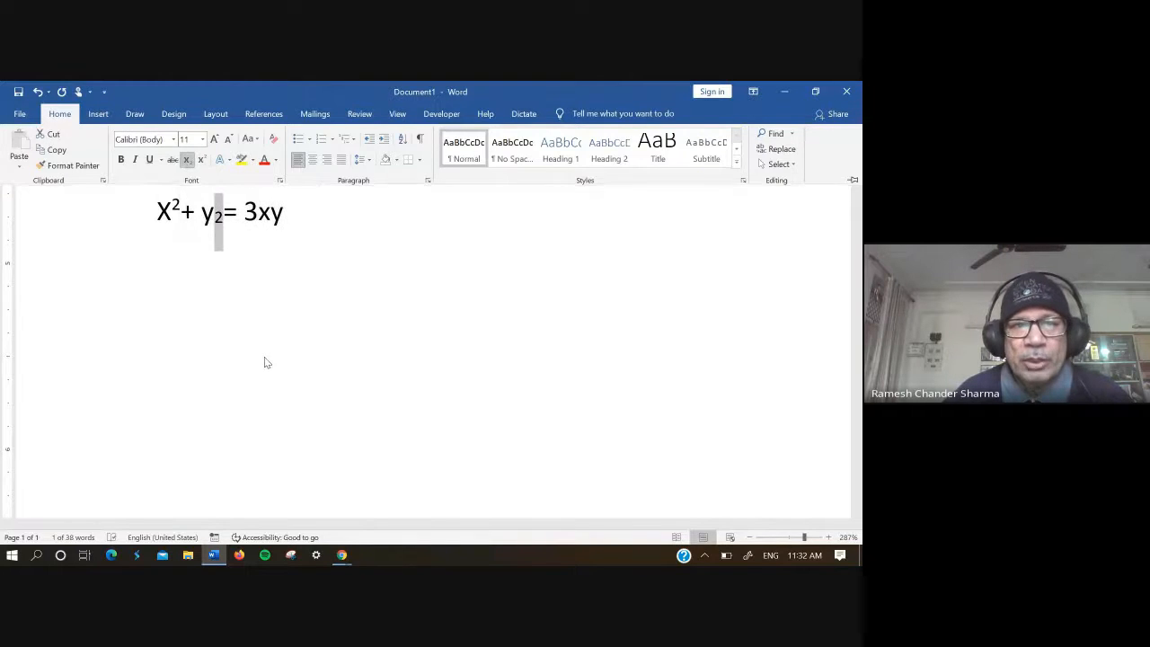
Step: Replace the space and lowercase "y" before the subscript 2 in the equation with a capital "Y"
{"action": "left_click", "coordinate": [216, 224]}
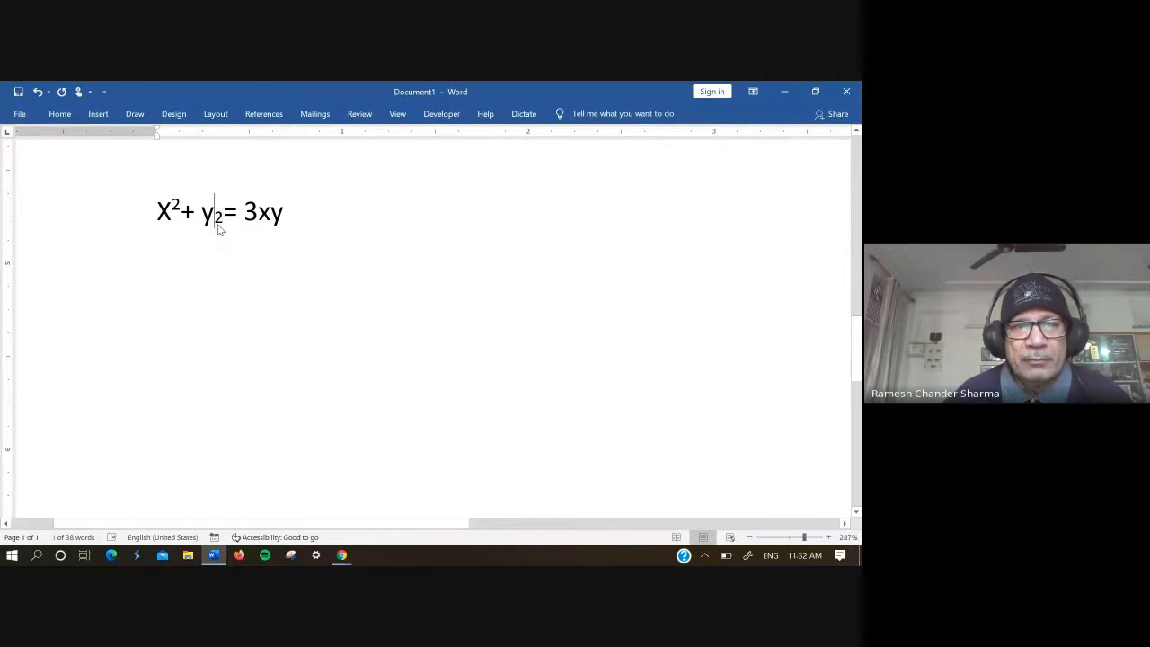
{"action": "left_click", "coordinate": [60, 113]}
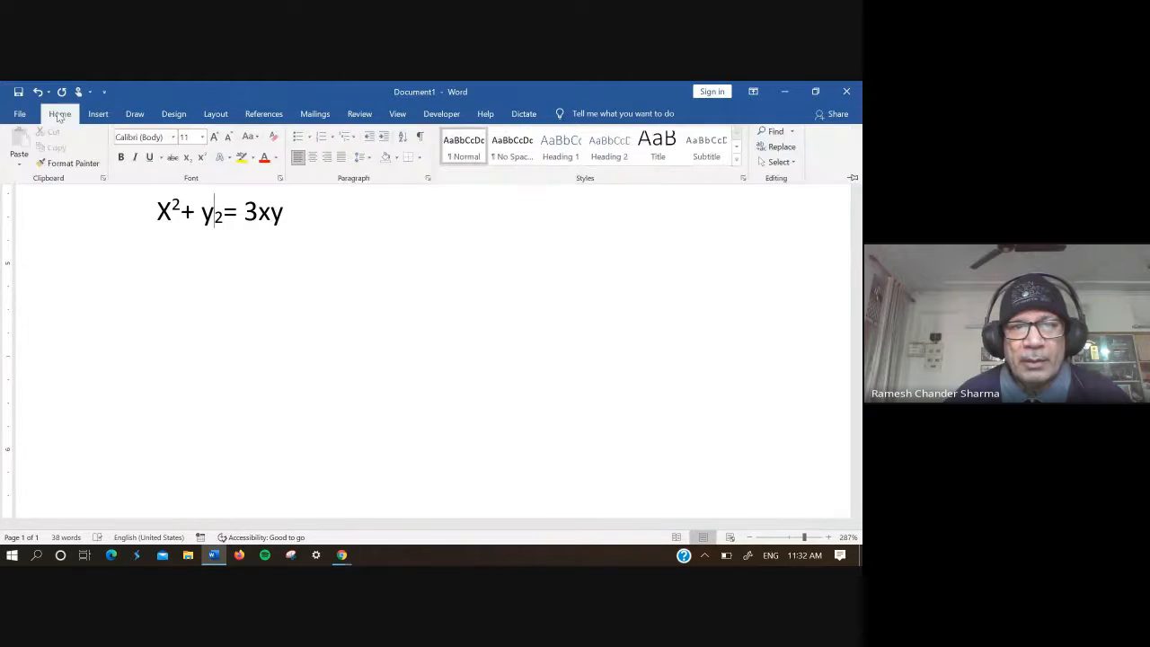
{"action": "left_click", "coordinate": [213, 223]}
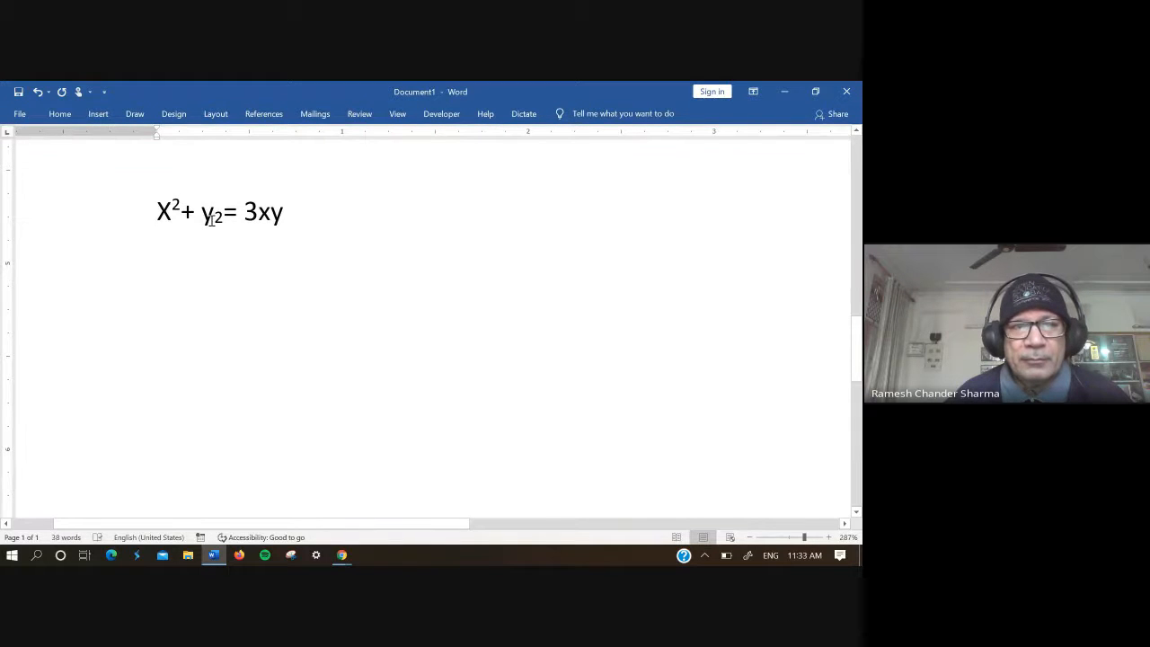
{"action": "key", "text": "BackSpace"}
{"action": "key", "text": "BackSpace"}
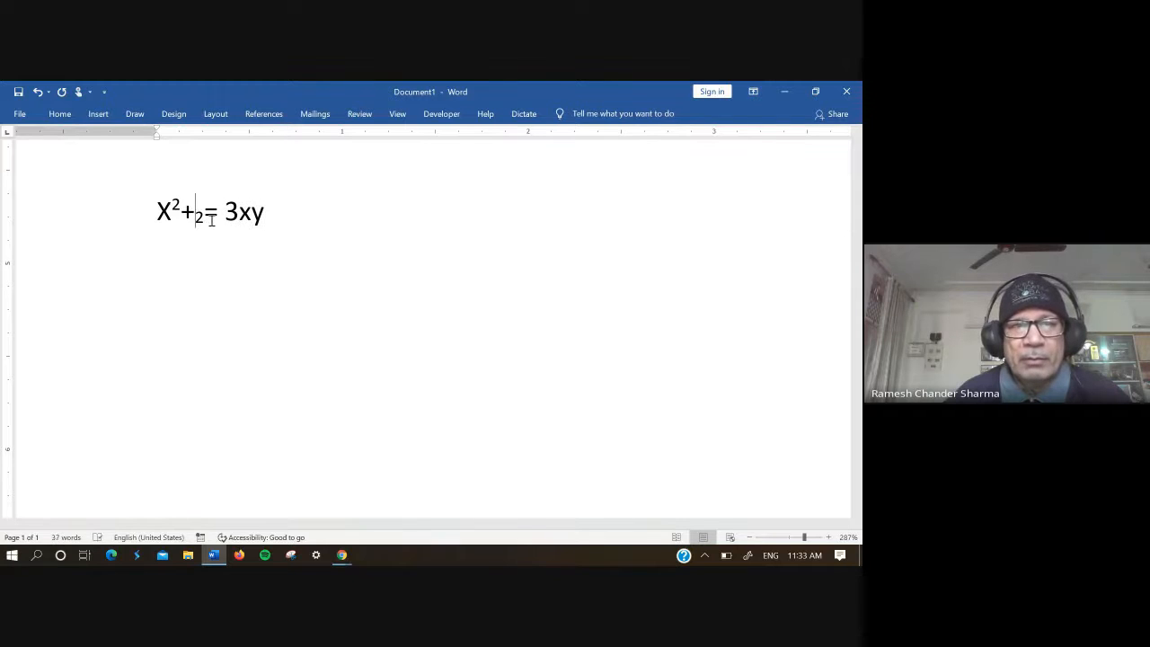
{"action": "type", "text": "Y"}
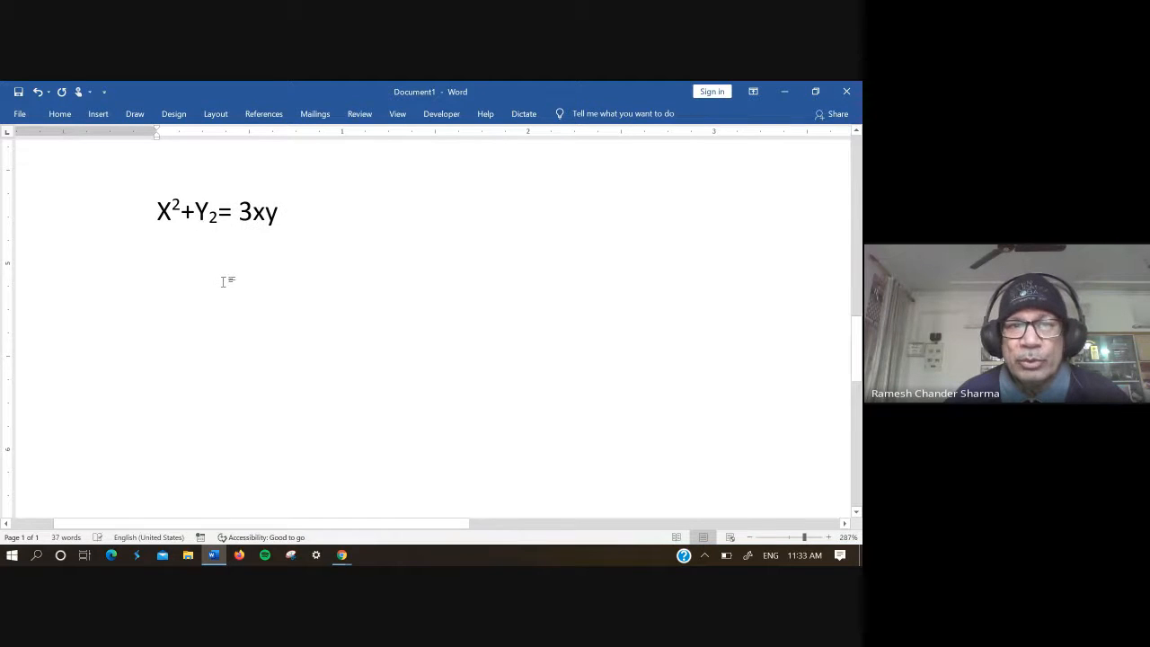
{"action": "left_click", "coordinate": [60, 114]}
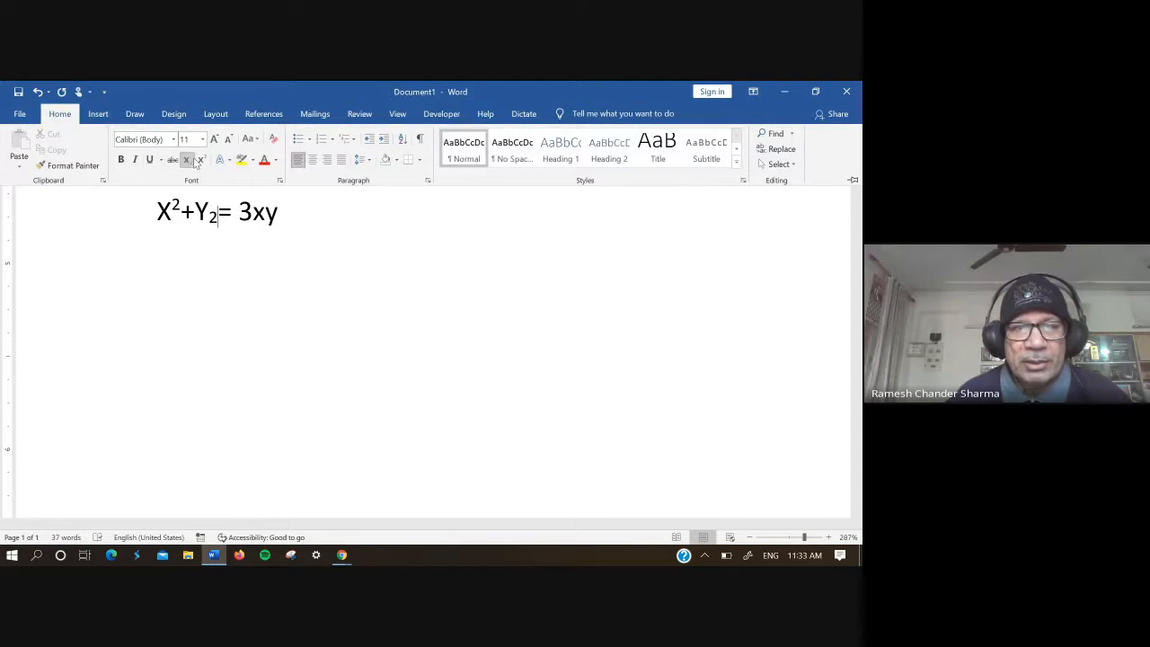
{"action": "left_click", "coordinate": [218, 215]}
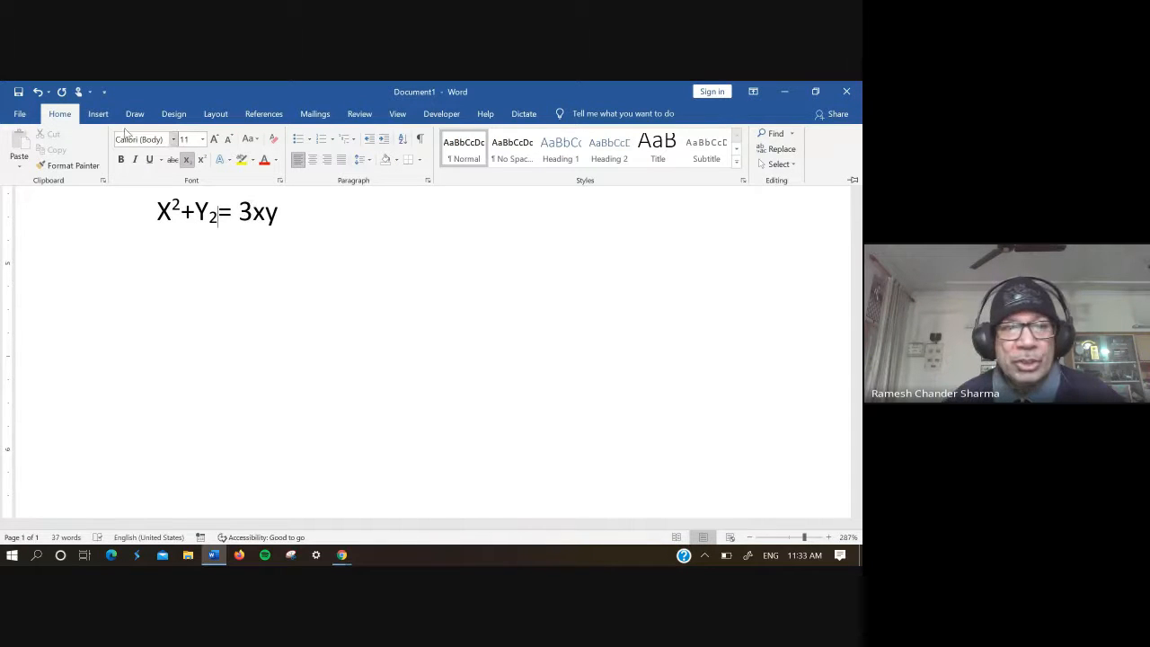
{"action": "left_click", "coordinate": [100, 115]}
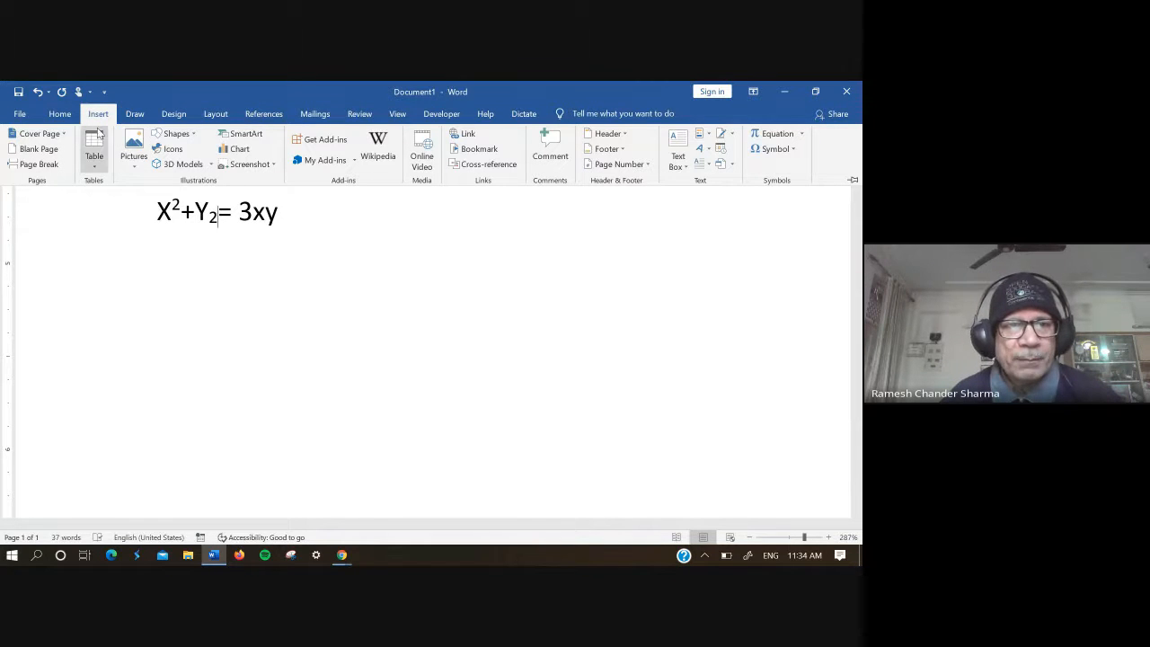
{"action": "left_click", "coordinate": [60, 113]}
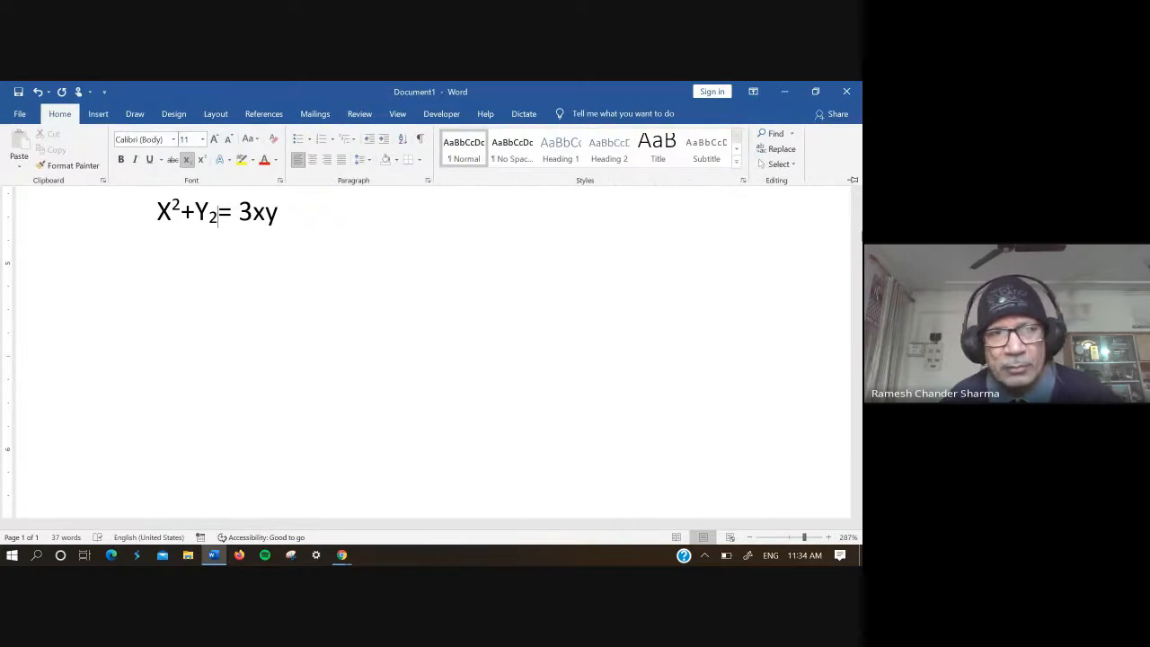
Step: Select "Keyboard" in the numbered input devices list and bring up the editing and formatting options for it
{"action": "left_click", "coordinate": [860, 412]}
{"action": "left_click_drag", "start_coordinate": [861, 413], "coordinate": [860, 213]}
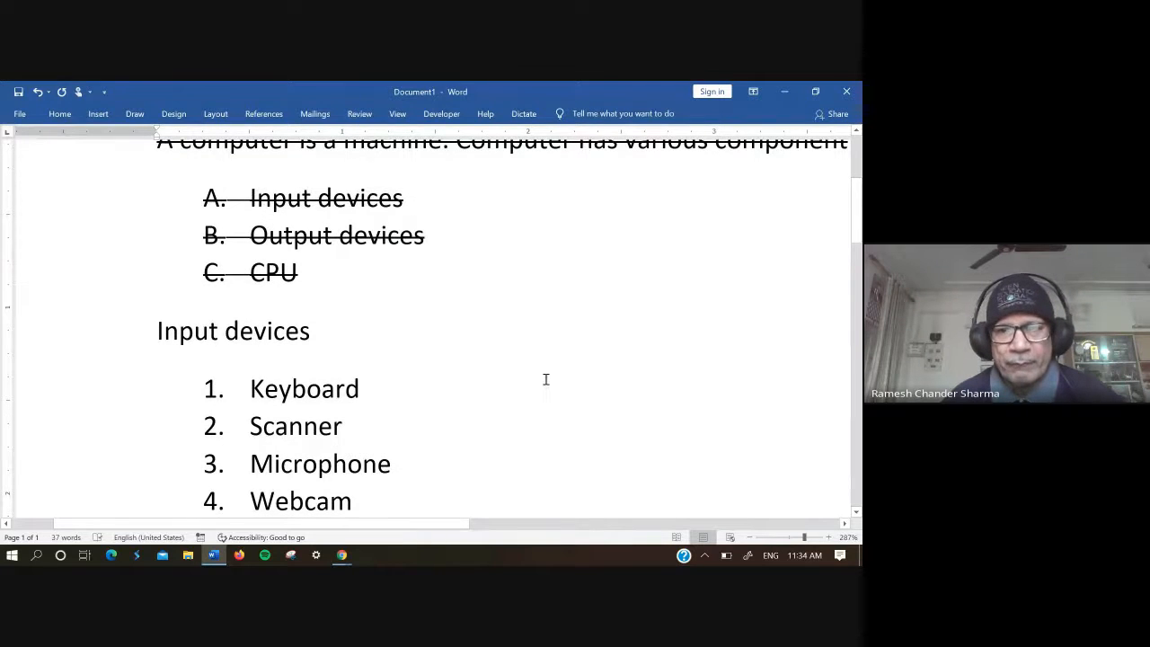
{"action": "scroll", "coordinate": [545, 378], "scroll_direction": "down", "scroll_amount": 3}
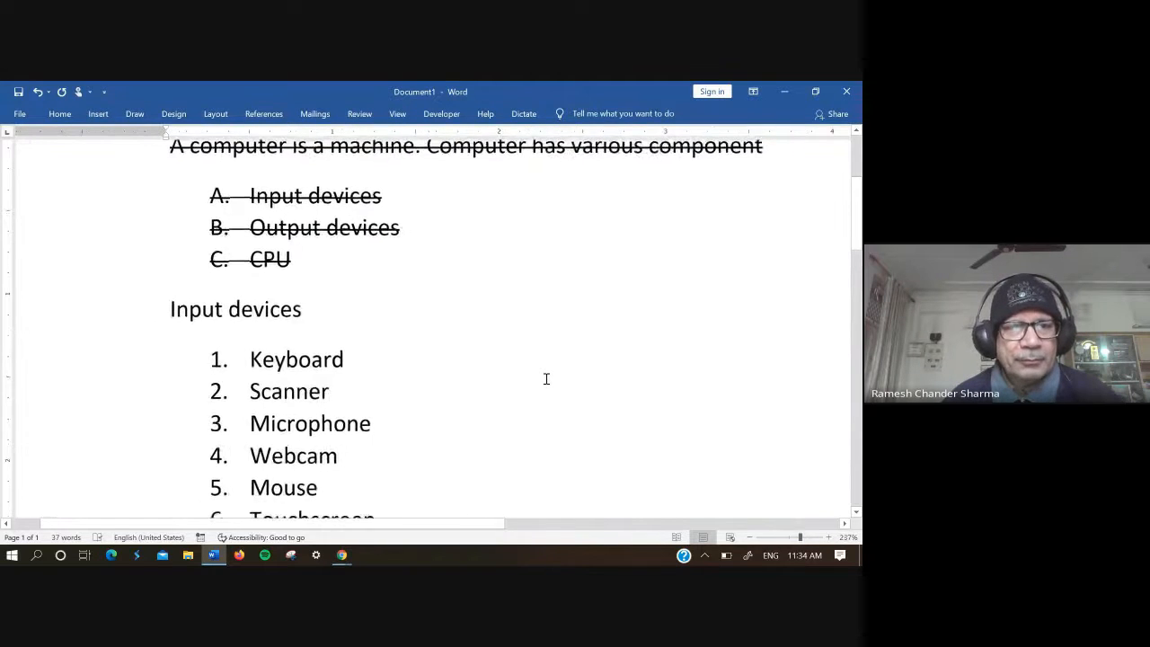
{"action": "scroll", "coordinate": [545, 379], "scroll_direction": "down", "scroll_amount": 3}
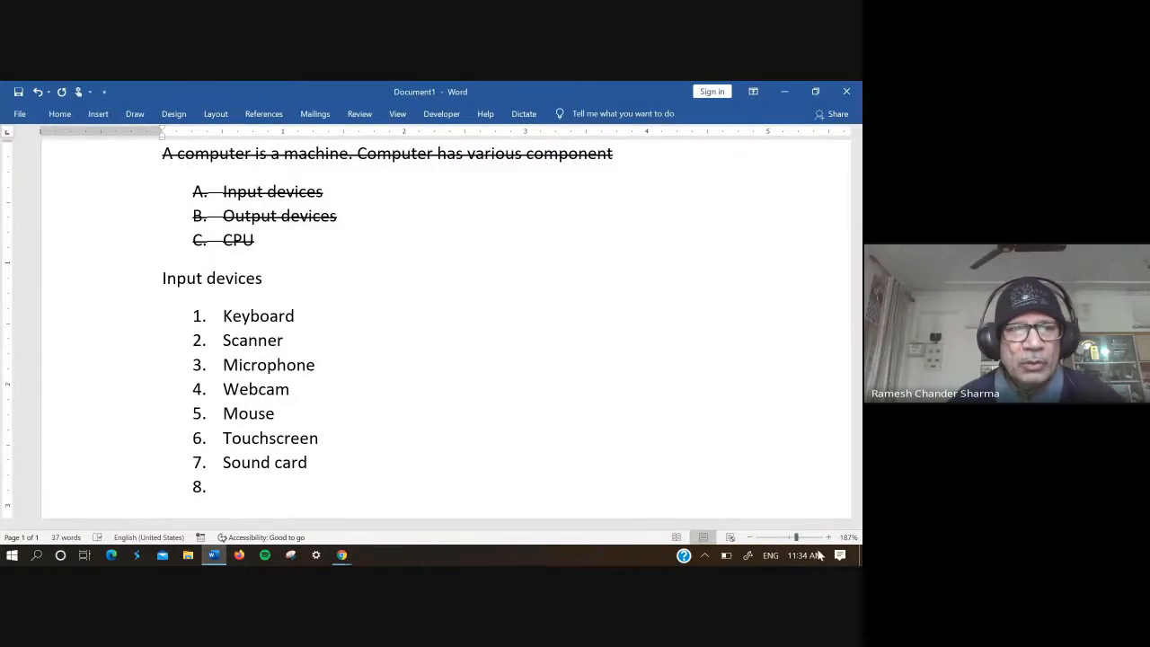
{"action": "left_click_drag", "start_coordinate": [794, 539], "coordinate": [789, 537]}
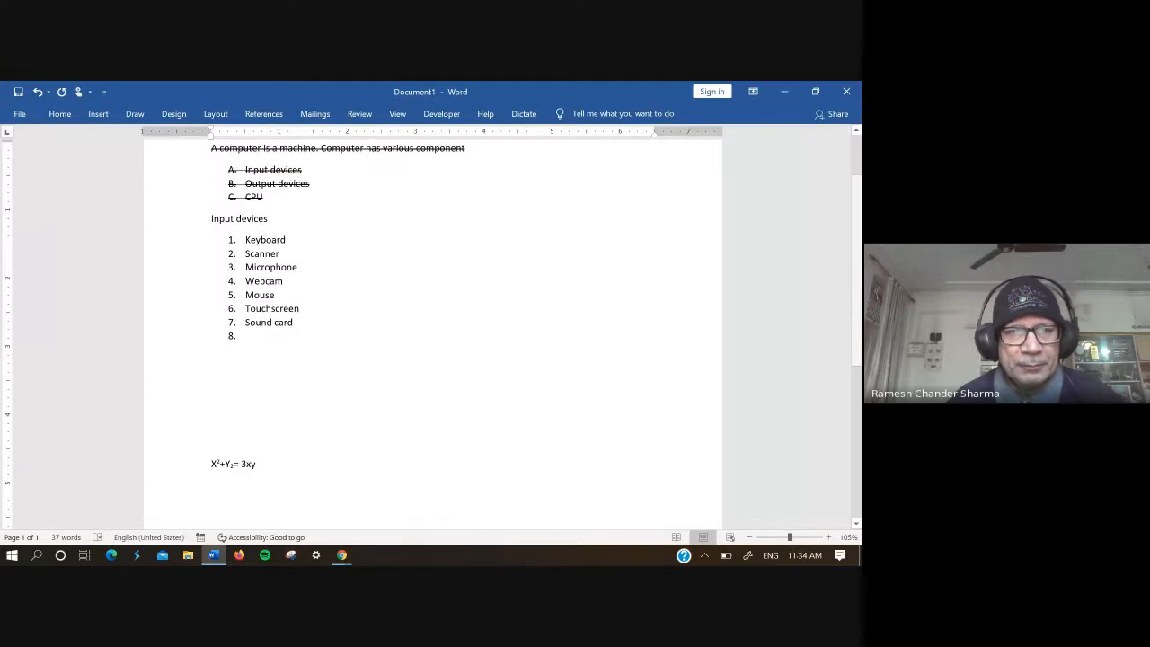
{"action": "left_click_drag", "start_coordinate": [860, 323], "coordinate": [860, 283]}
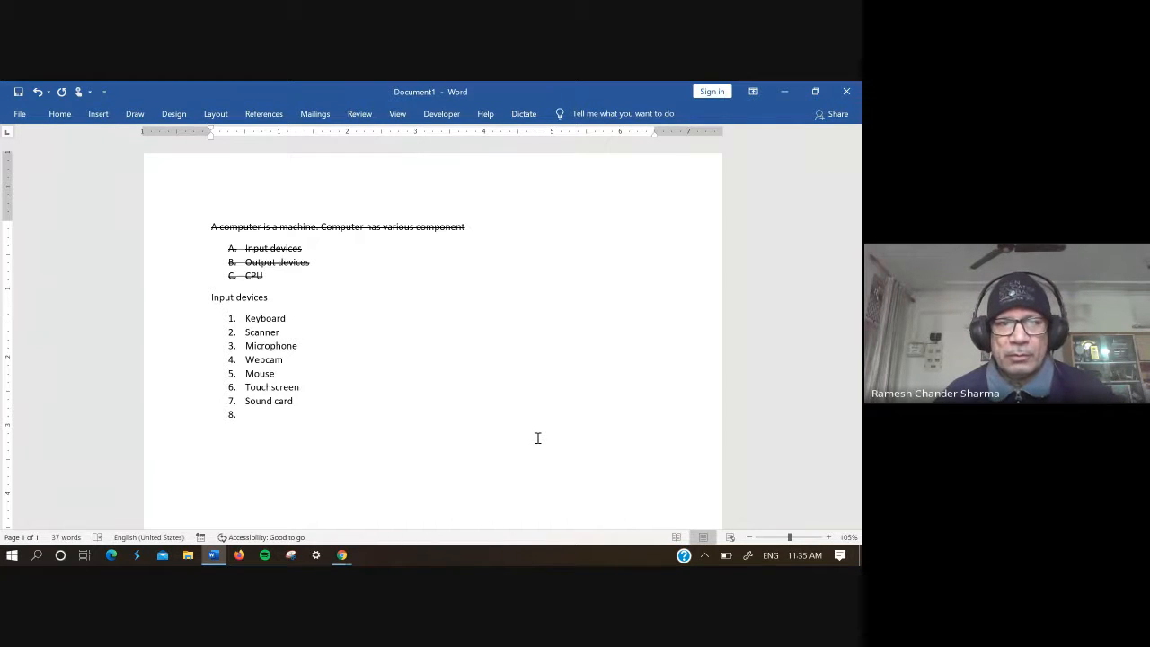
{"action": "left_click_drag", "start_coordinate": [290, 318], "coordinate": [247, 316]}
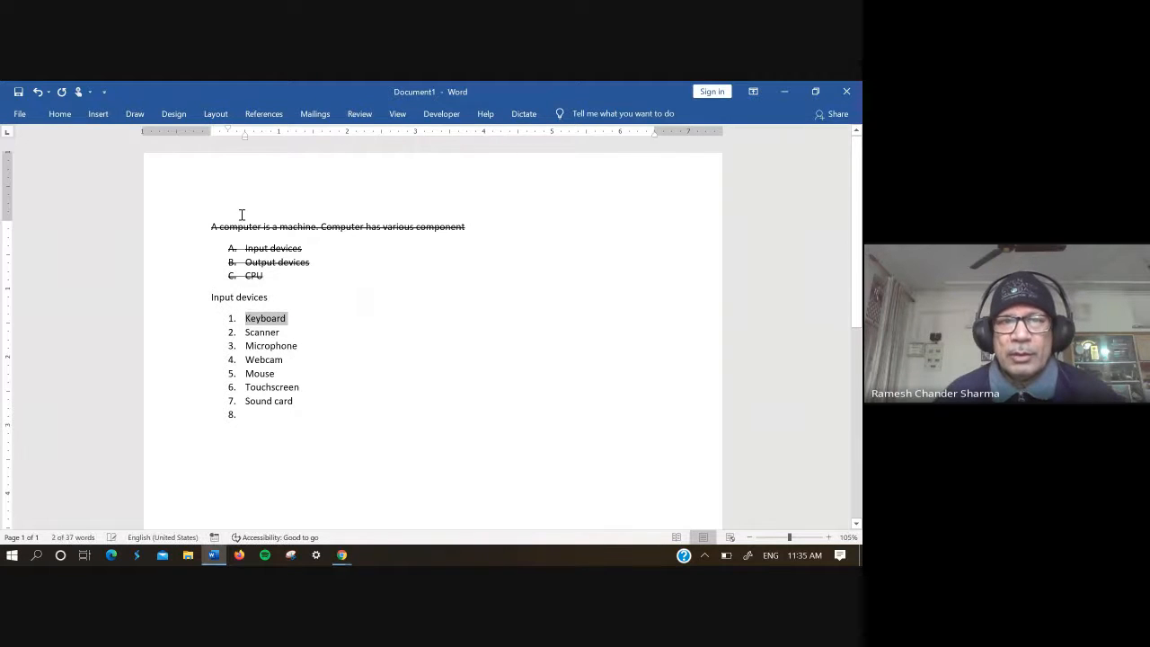
{"action": "left_click", "coordinate": [64, 117]}
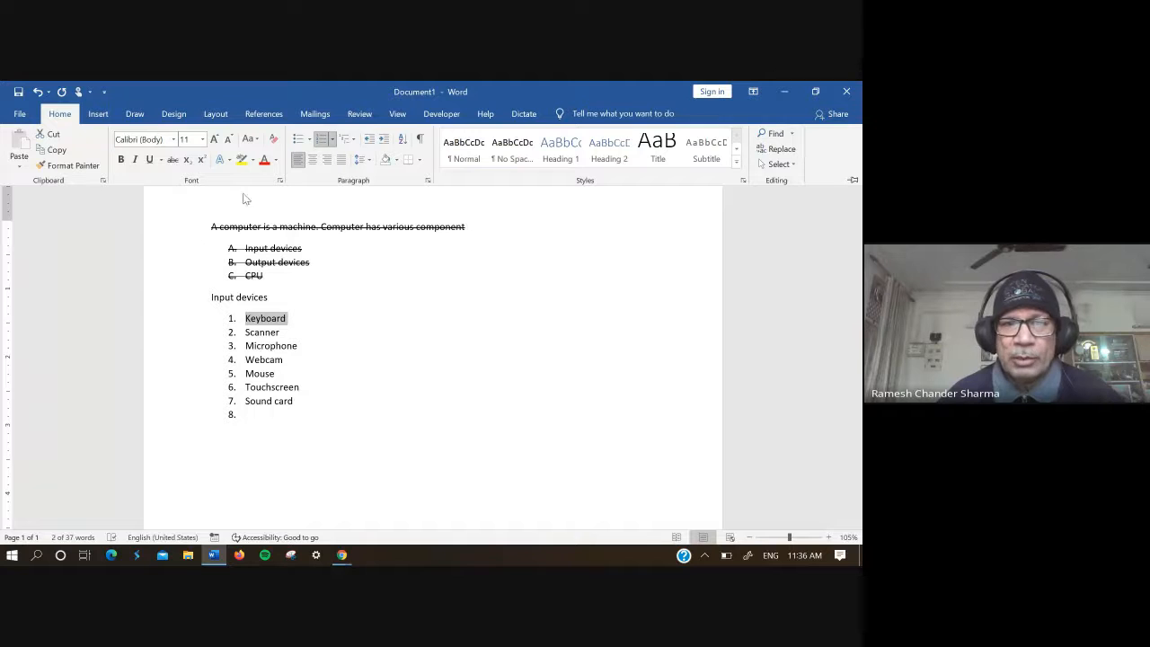
{"action": "left_click", "coordinate": [270, 320]}
{"action": "right_click", "coordinate": [271, 321]}
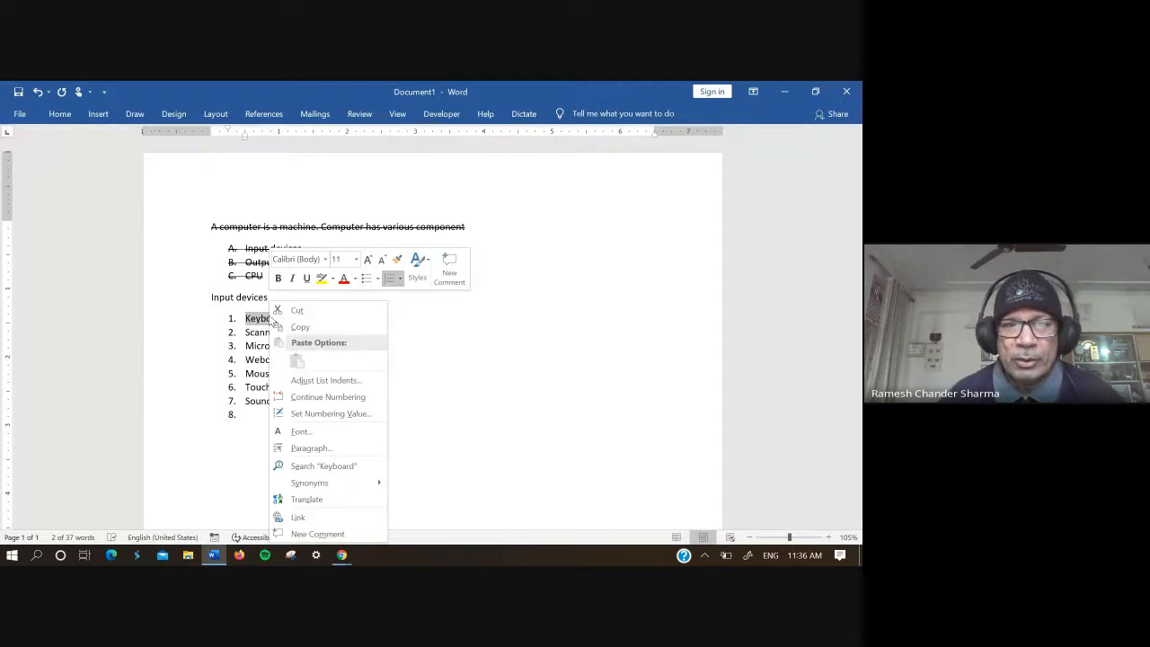
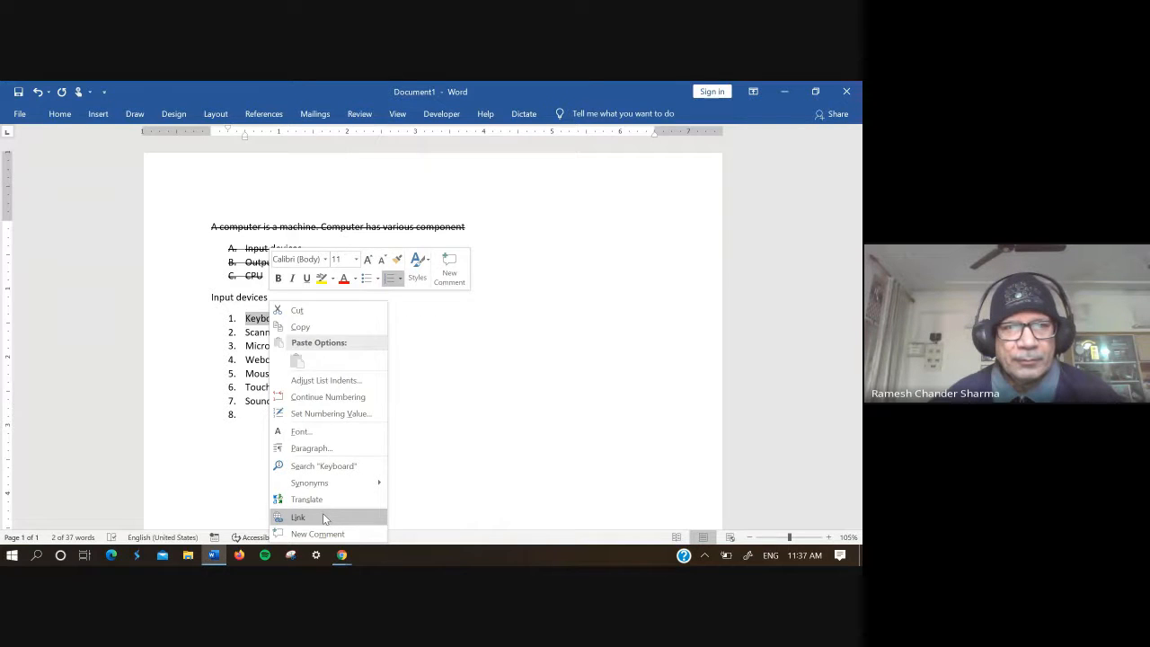
{"action": "left_click", "coordinate": [324, 519]}
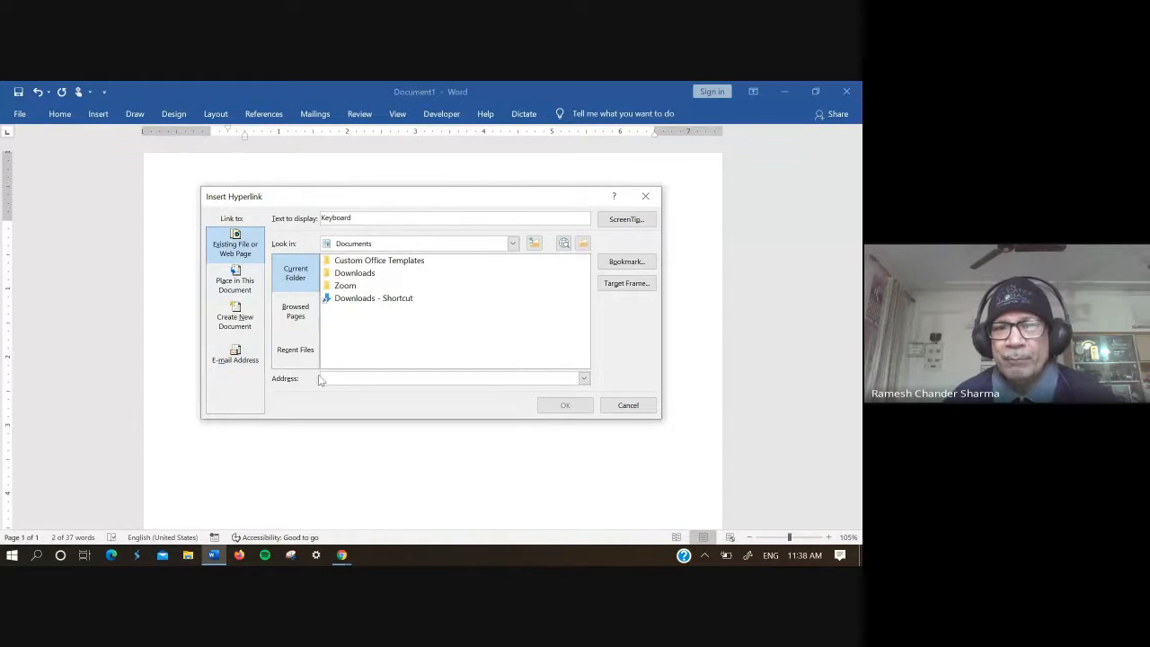
{"action": "type", "text": "w"}
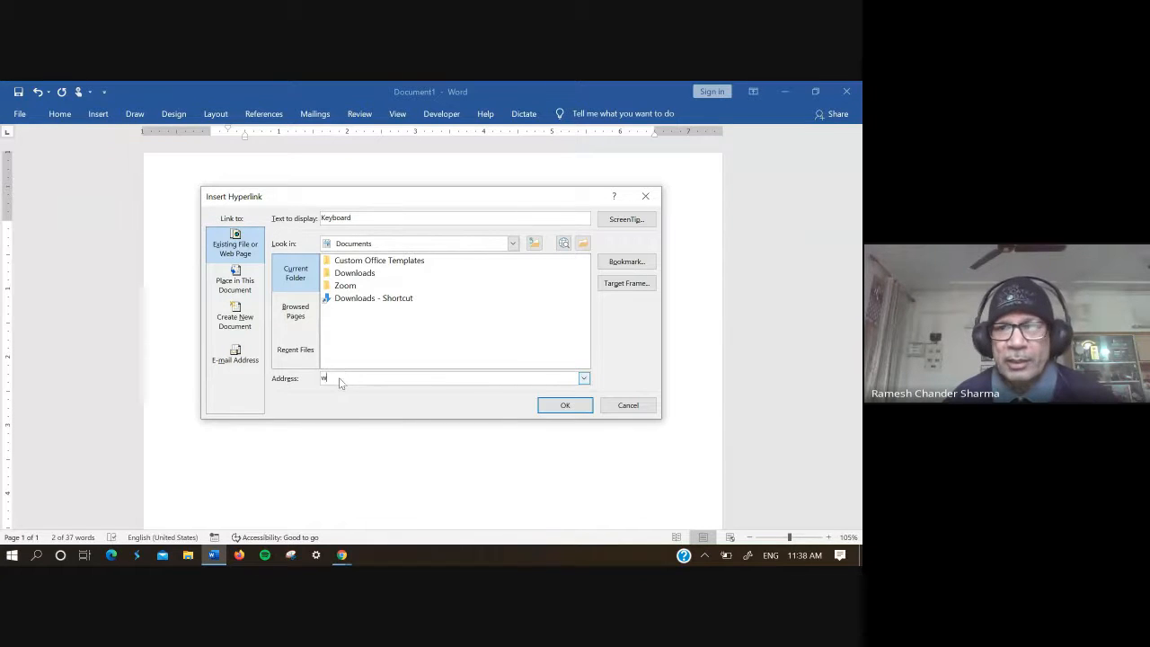
{"action": "type", "text": "ww.aud"}
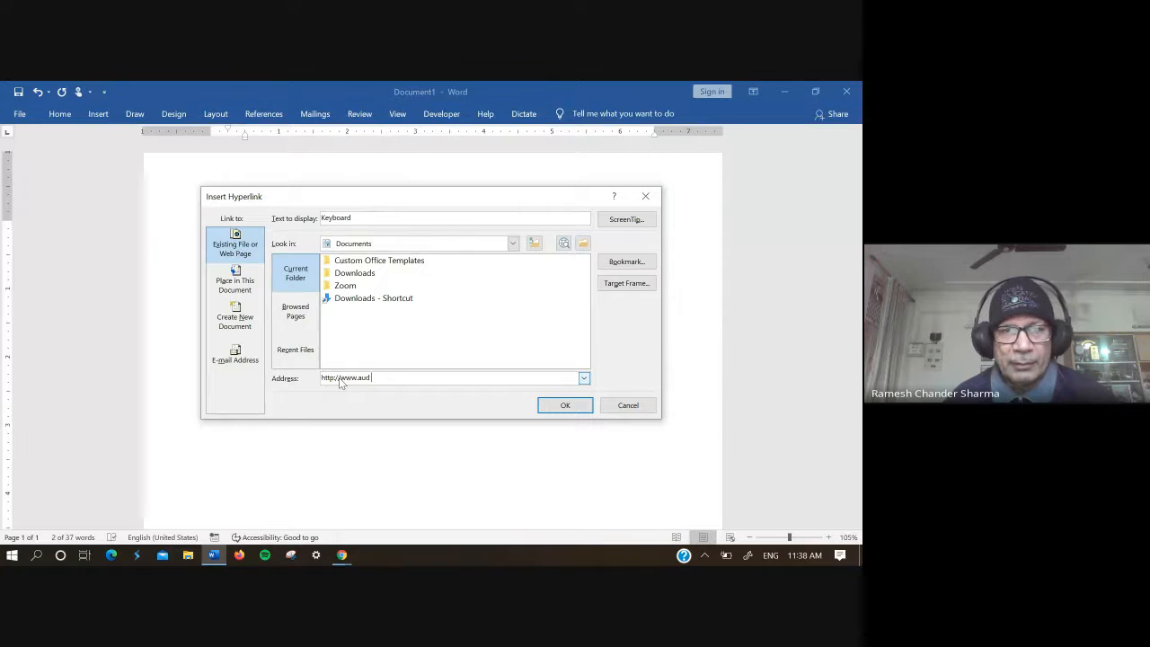
{"action": "type", "text": "ac"}
{"action": "key", "text": "BackSpace"}
{"action": "key", "text": "BackSpace"}
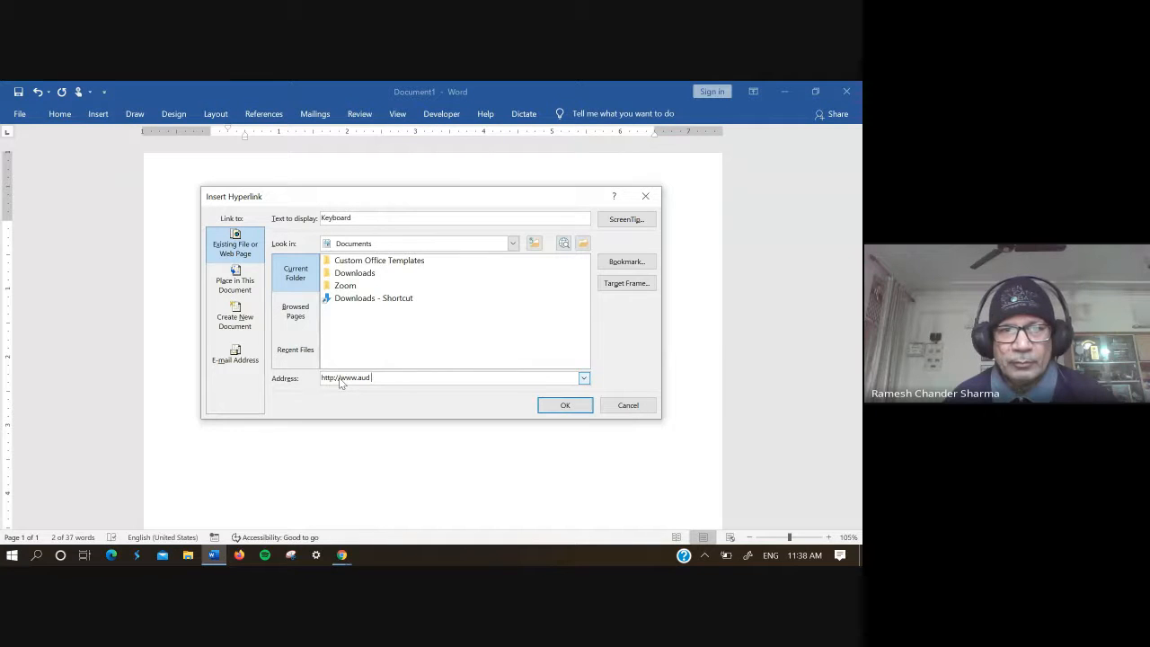
{"action": "type", "text": "a"}
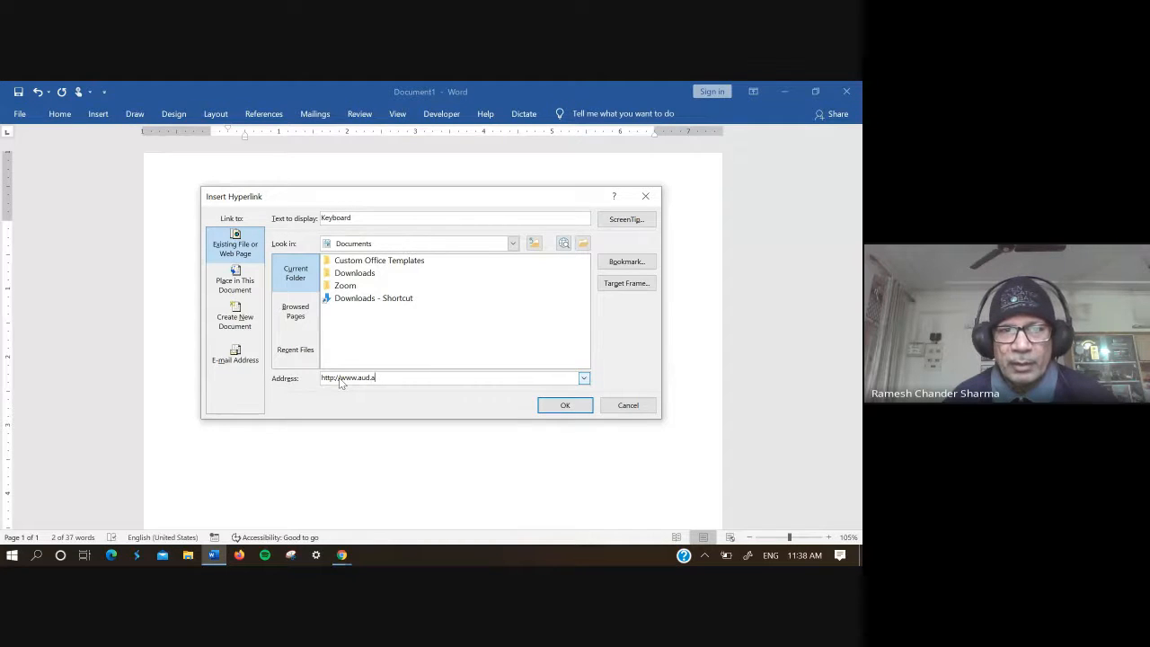
{"action": "type", "text": "c.in"}
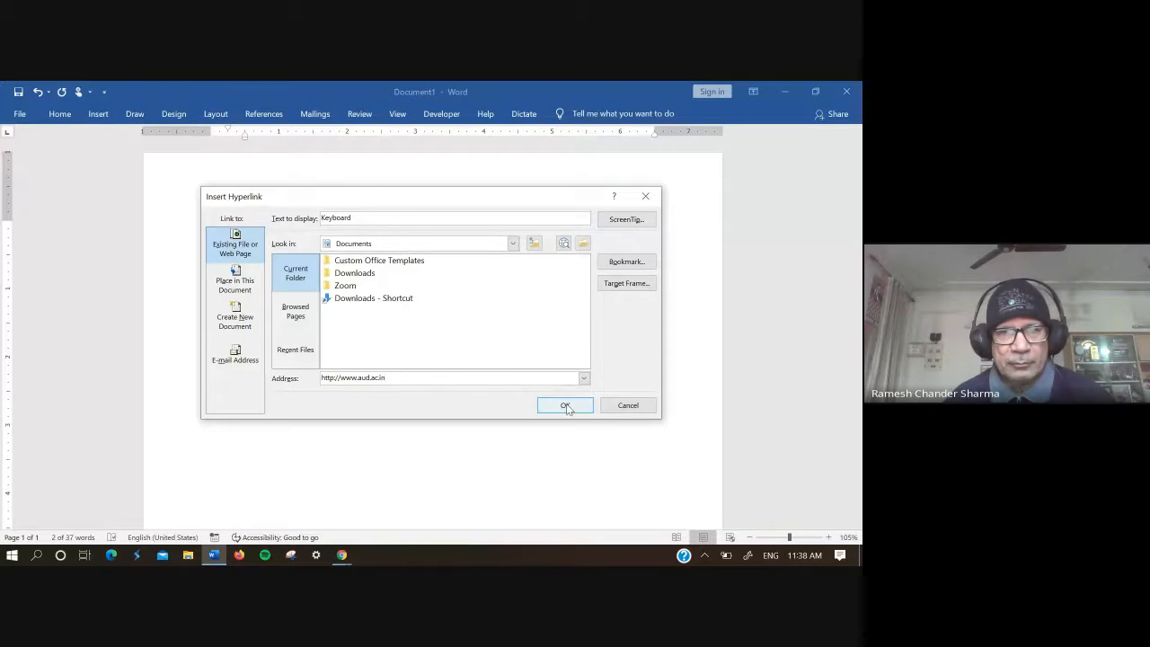
{"action": "left_click", "coordinate": [583, 378]}
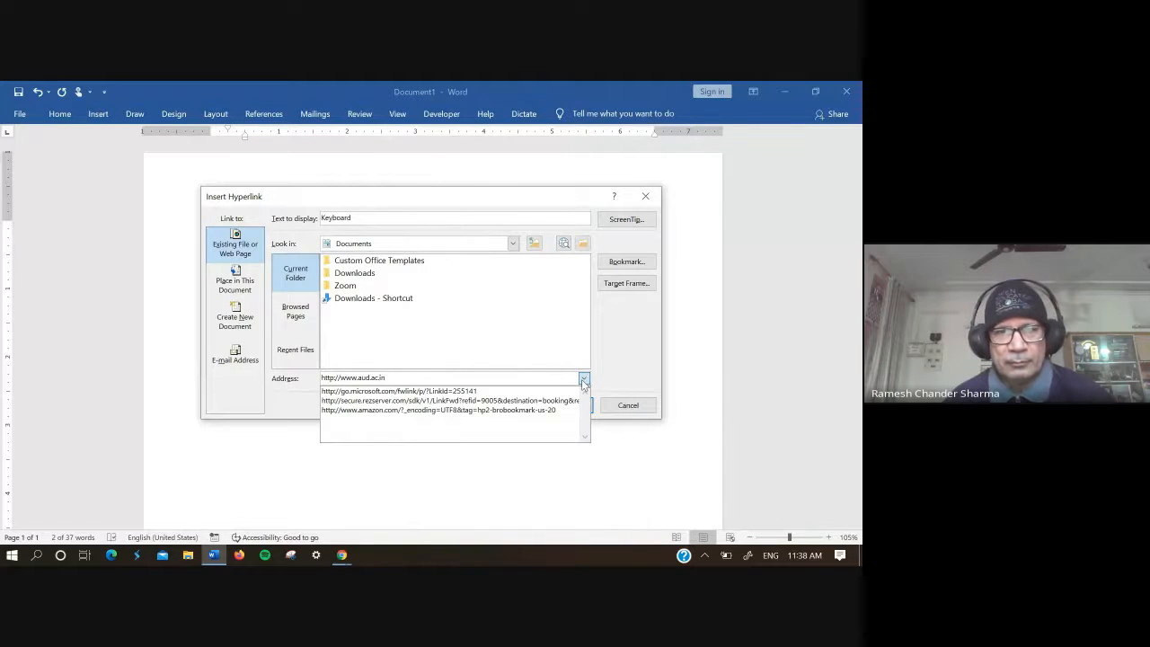
{"action": "left_click", "coordinate": [583, 380]}
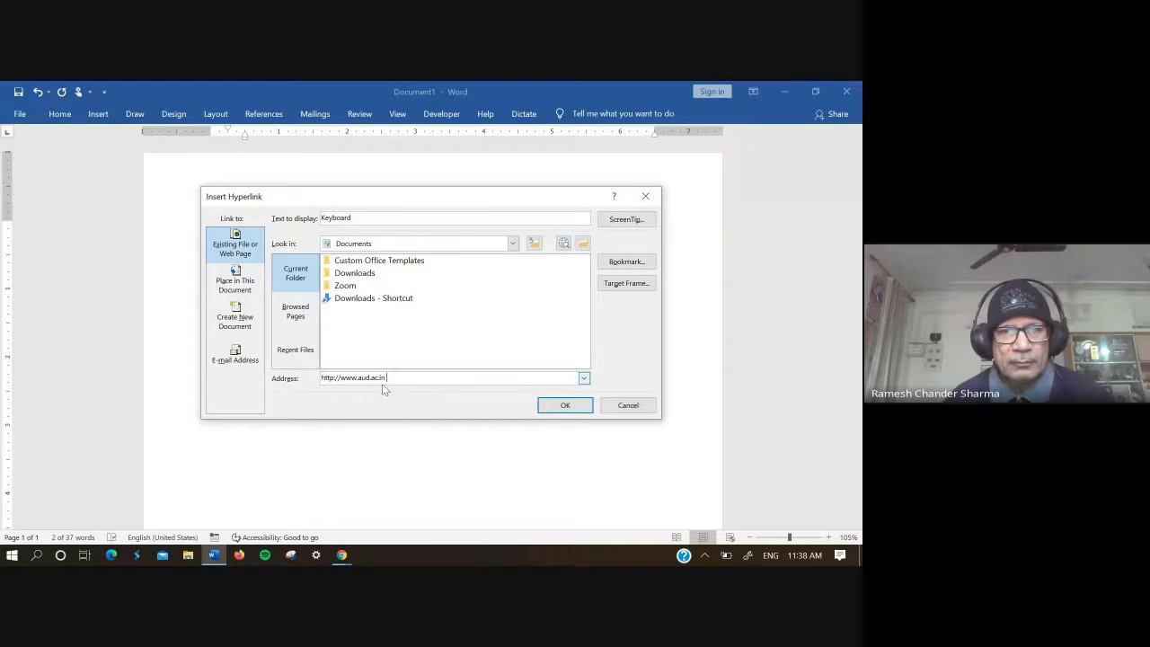
{"action": "left_click", "coordinate": [566, 405]}
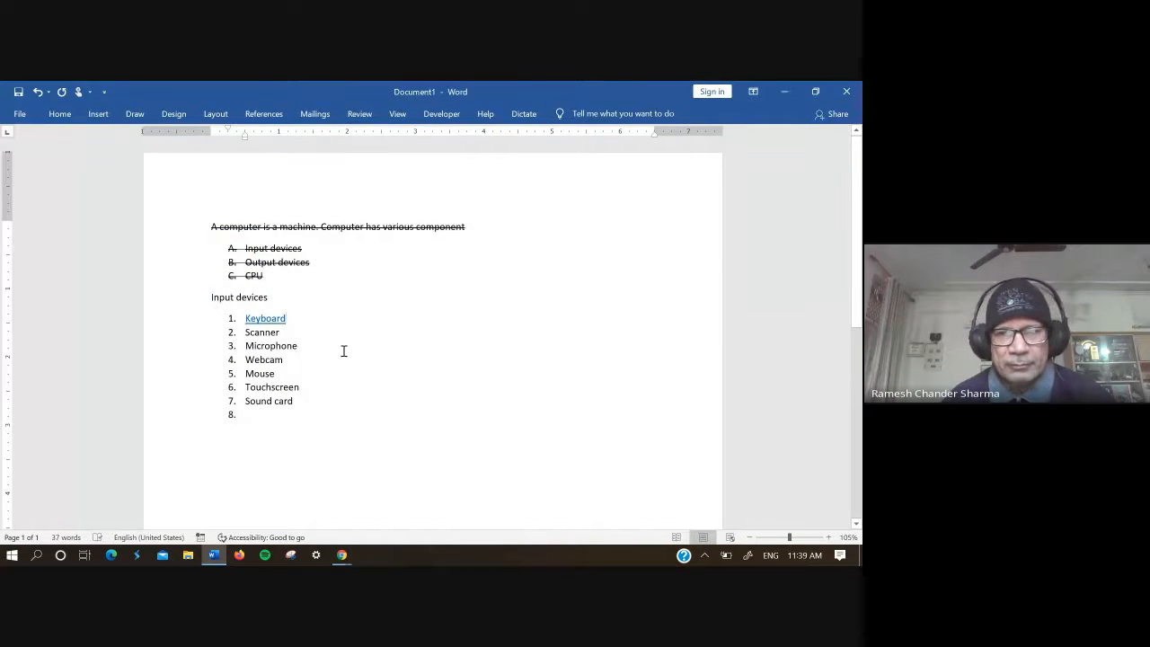
Step: Check the target address and formatting options of the "Keyboard" hyperlink
{"action": "mouse_move", "coordinate": [275, 321]}
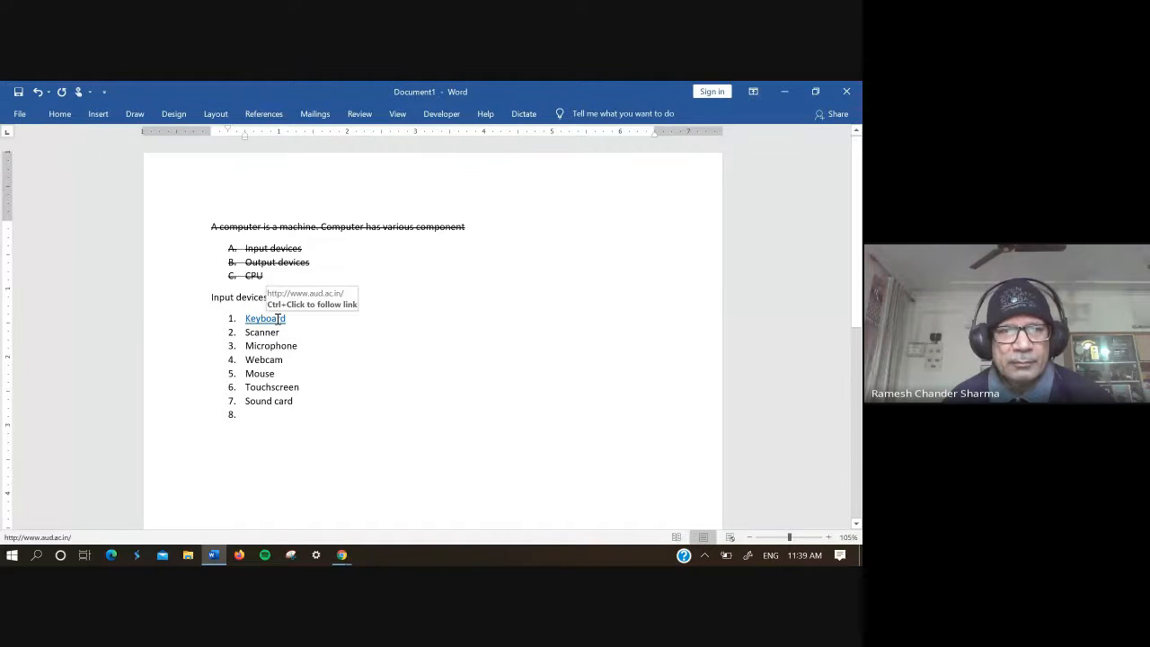
{"action": "right_click", "coordinate": [278, 322]}
{"action": "left_click", "coordinate": [264, 320]}
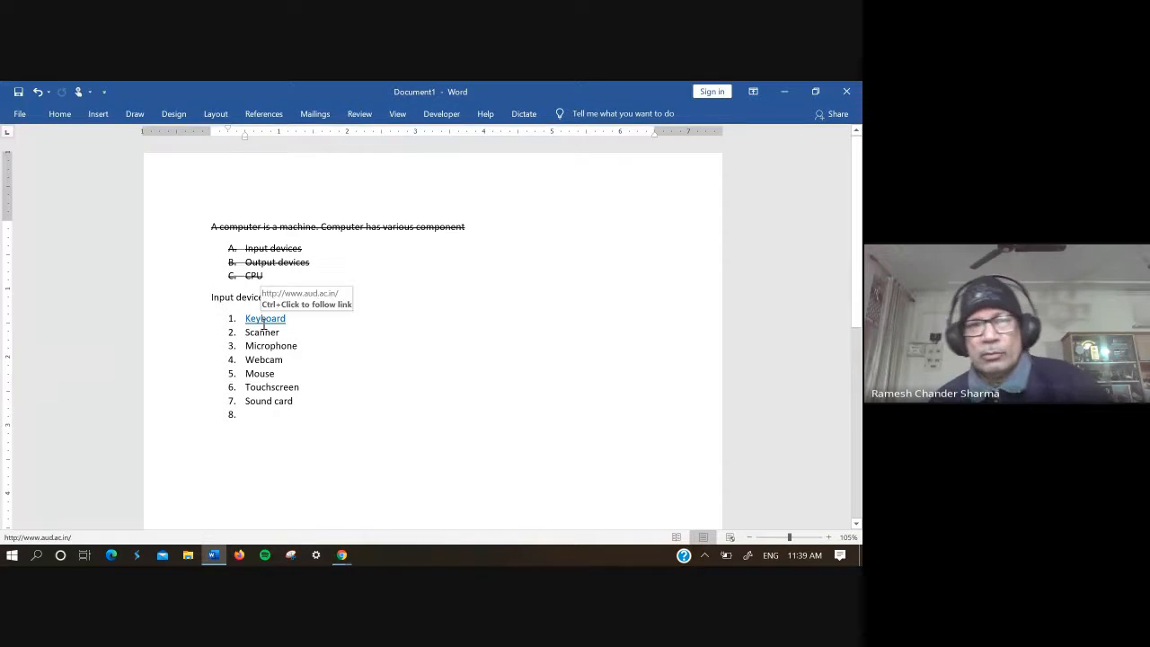
{"action": "double_click", "coordinate": [263, 322]}
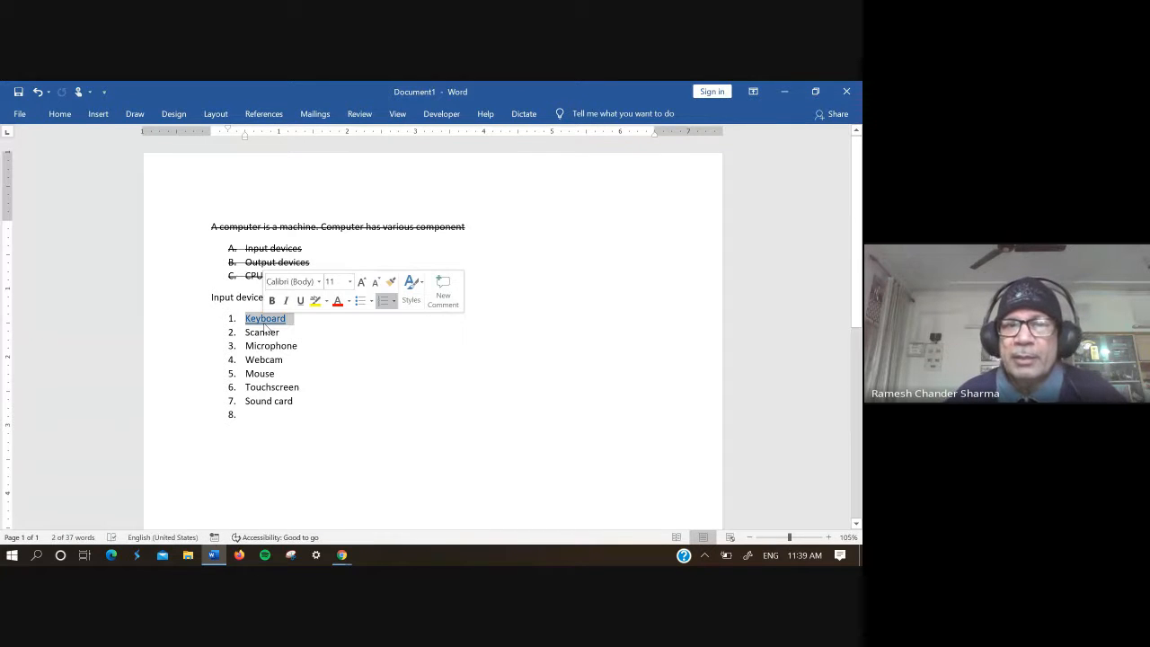
{"action": "left_click", "coordinate": [265, 322]}
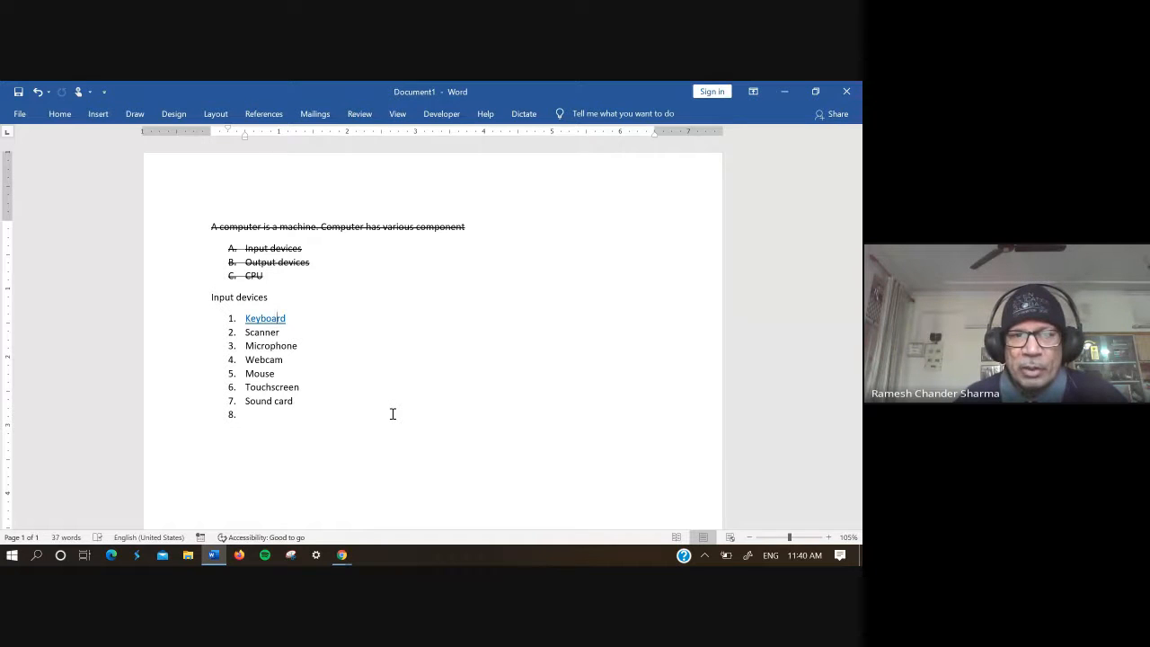
{"action": "left_click", "coordinate": [99, 115]}
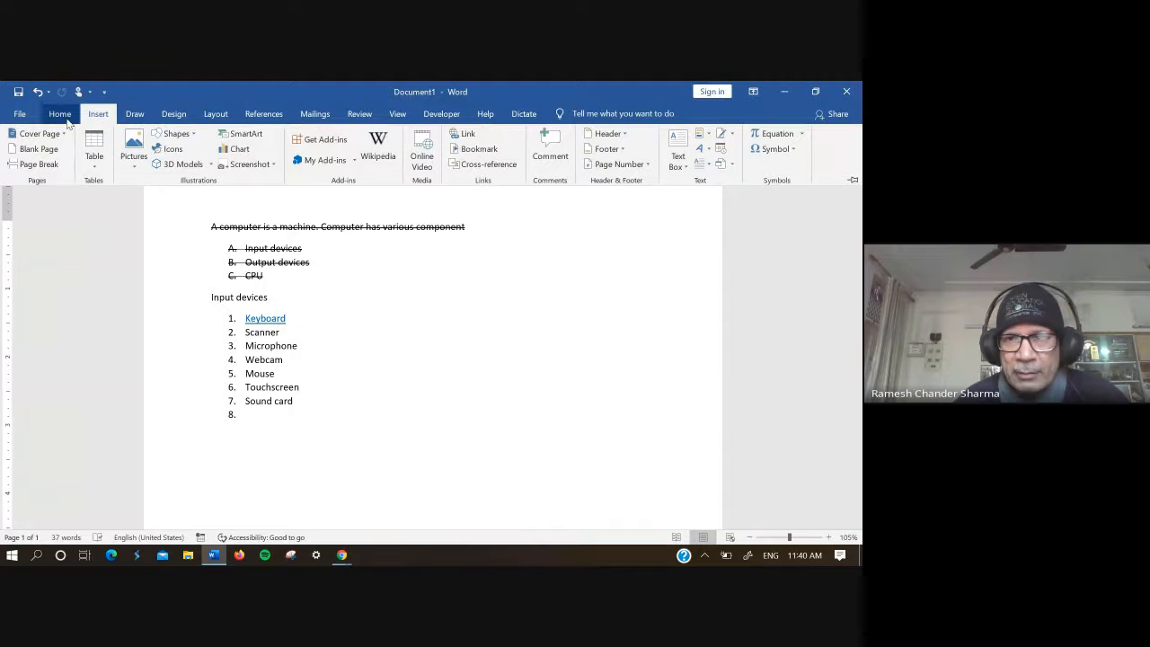
{"action": "left_click", "coordinate": [66, 120]}
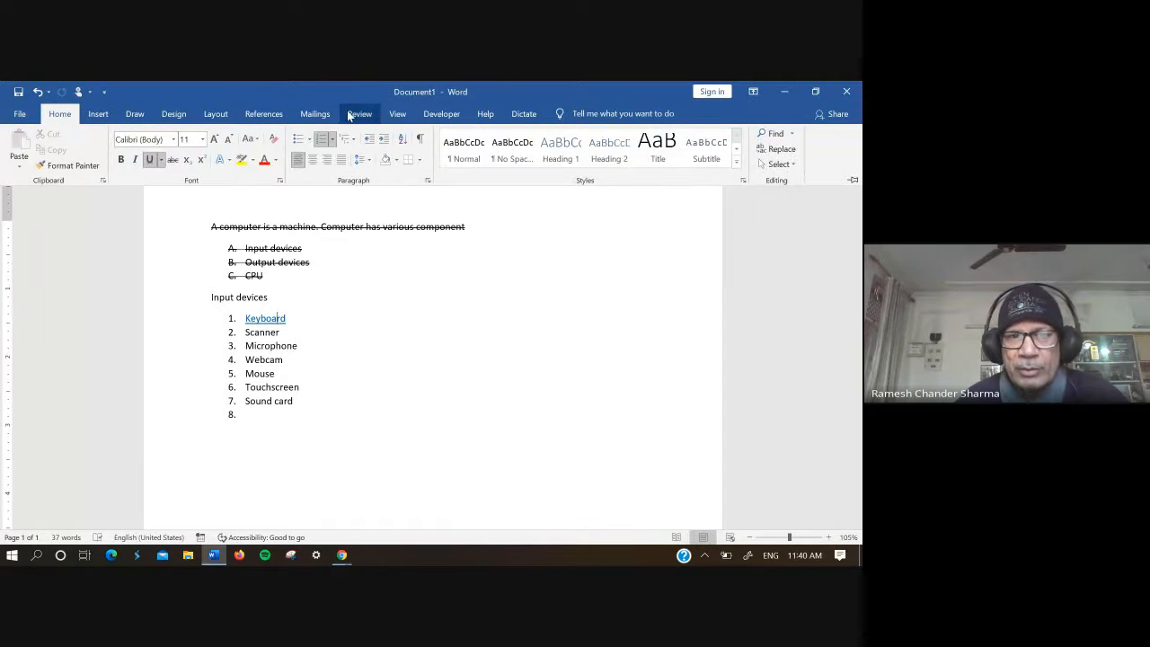
{"action": "key", "text": "ctrl+F1"}
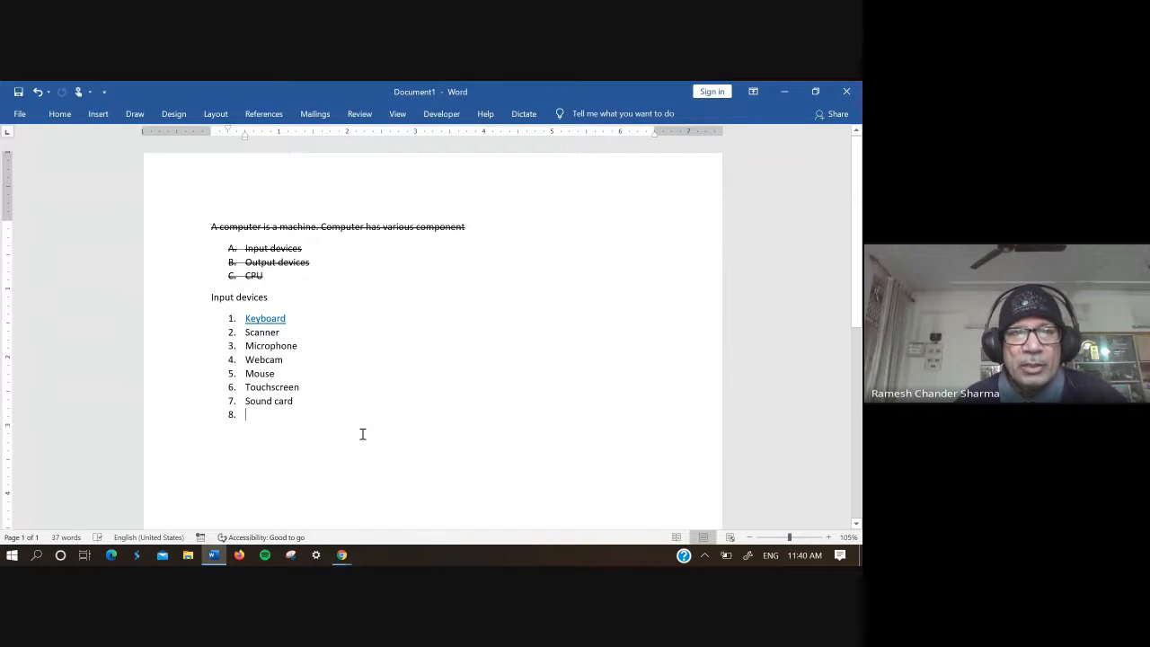
Step: Insert a 4x4 table at the empty last item of the numbered input devices list
{"action": "left_click", "coordinate": [93, 115]}
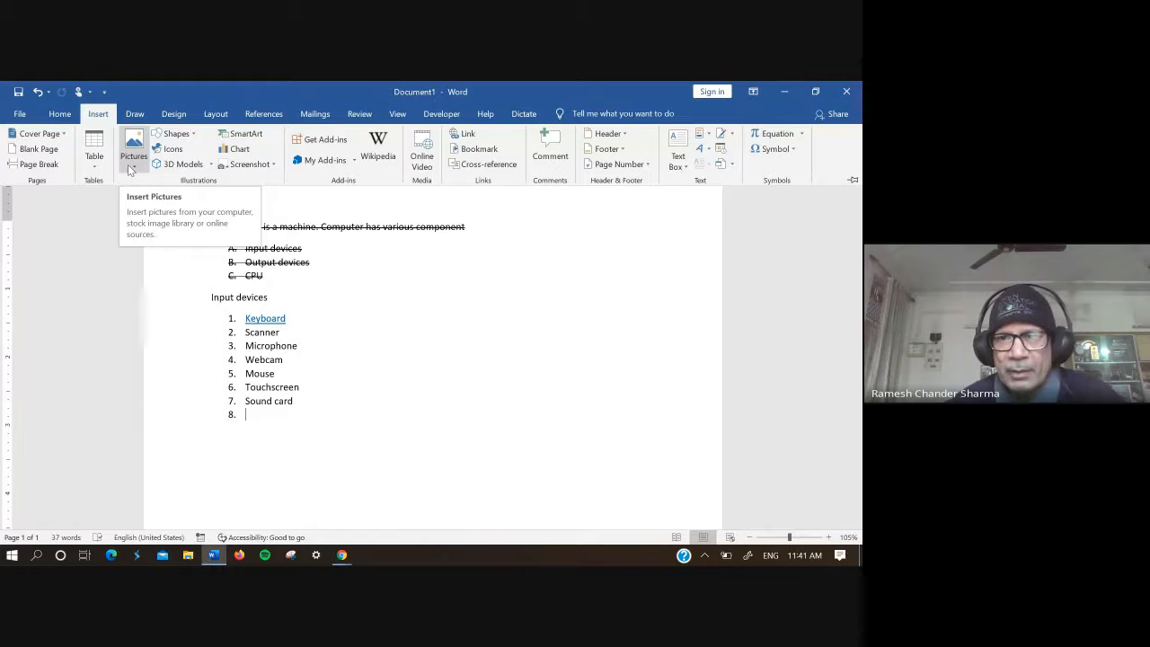
{"action": "left_click", "coordinate": [130, 170]}
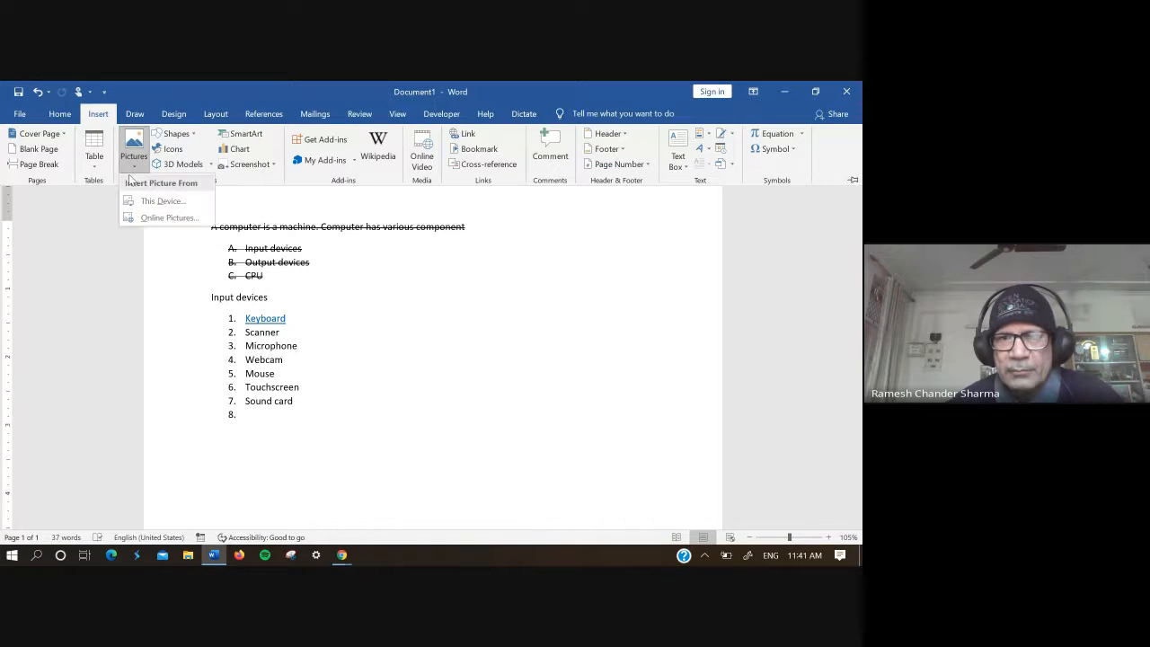
{"action": "left_click", "coordinate": [136, 169]}
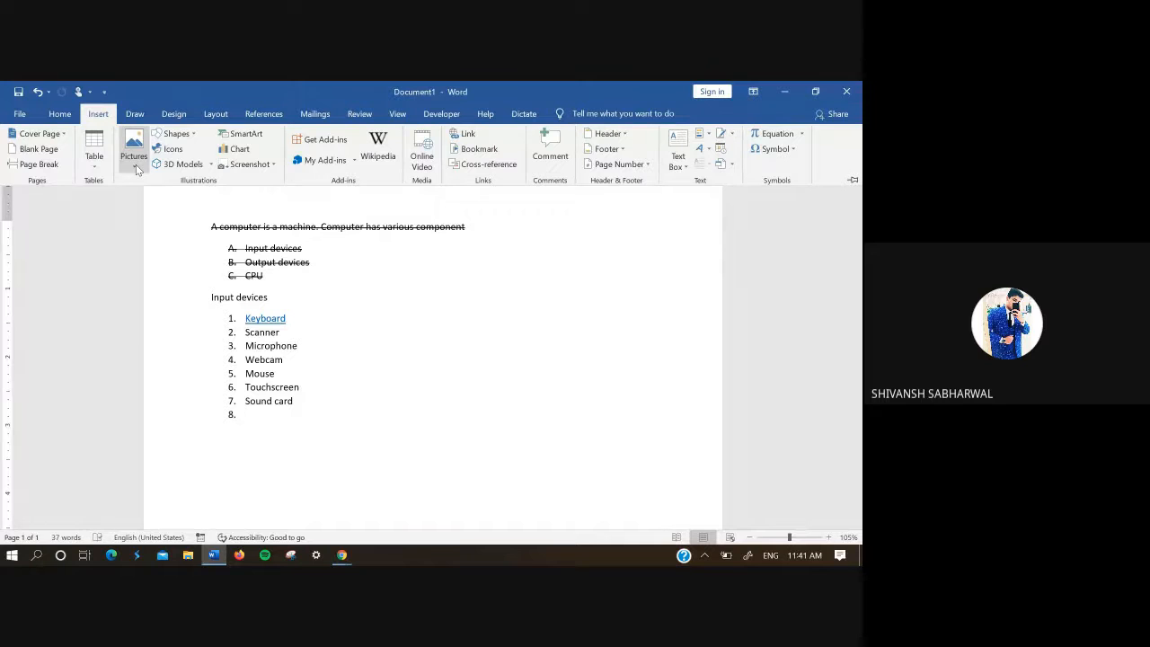
{"action": "left_click", "coordinate": [135, 168]}
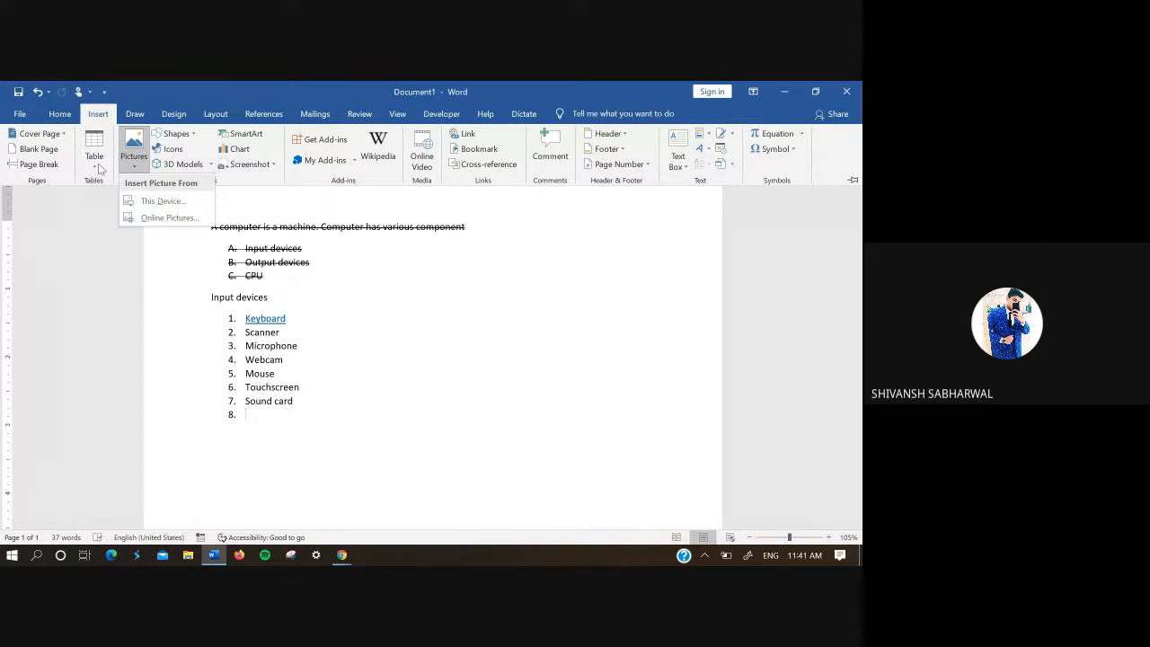
{"action": "left_click", "coordinate": [97, 167]}
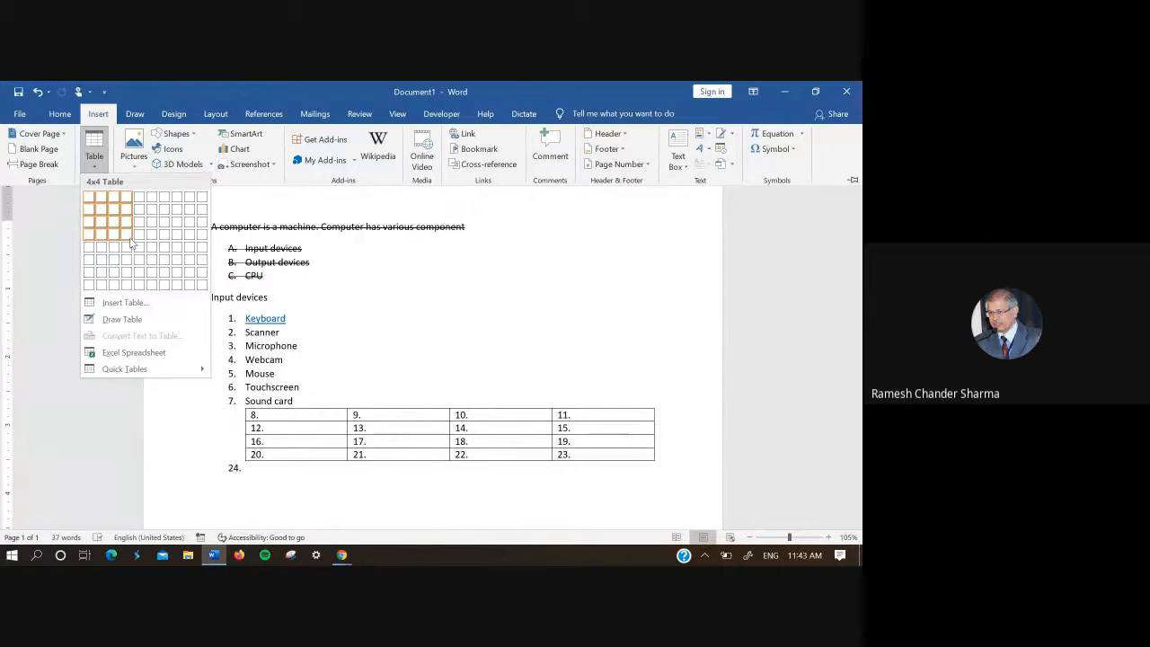
{"action": "left_click", "coordinate": [131, 242]}
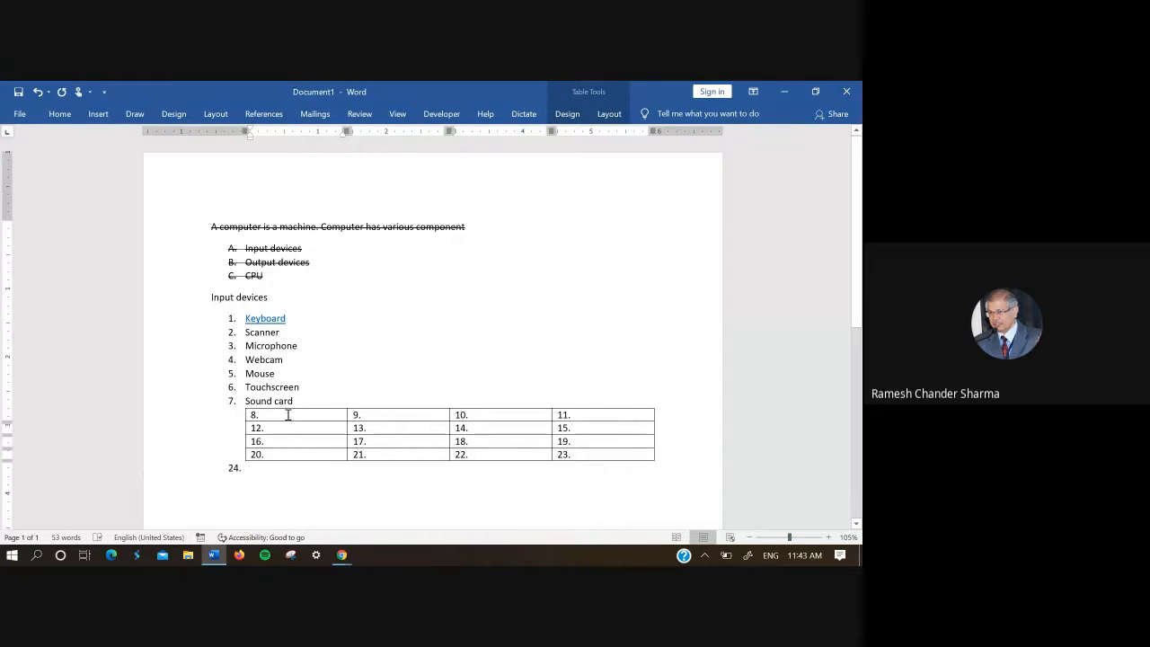
Step: Select the table's first row and review the numbering formats and list levels available for it
{"action": "left_click_drag", "start_coordinate": [350, 416], "coordinate": [566, 415]}
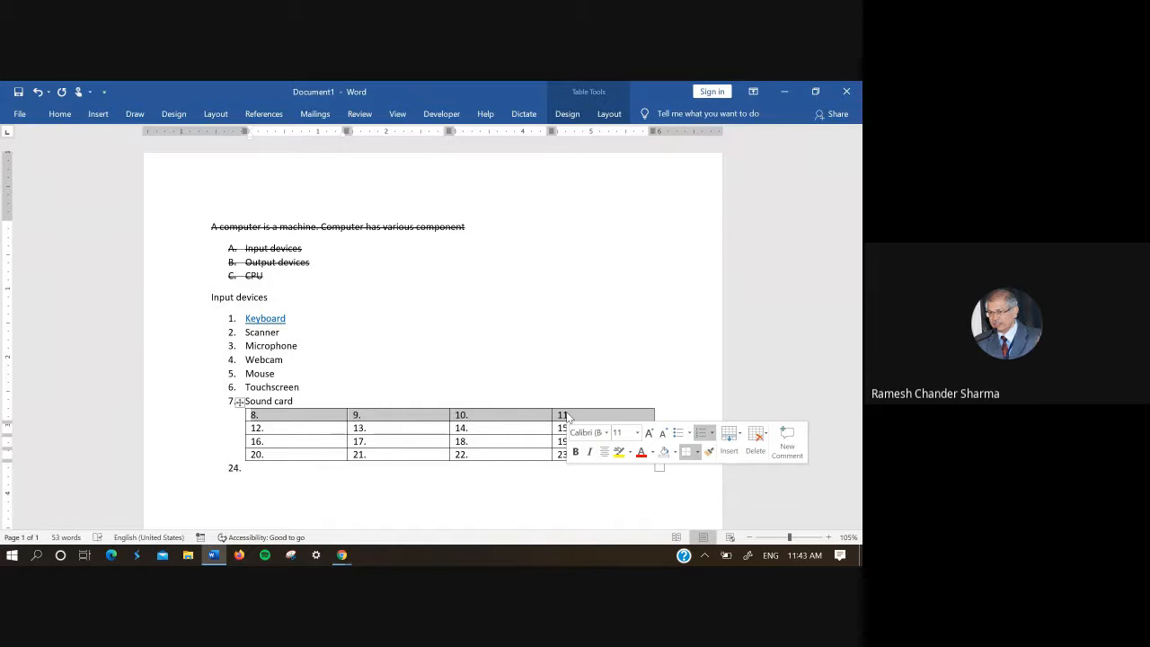
{"action": "left_click", "coordinate": [713, 435]}
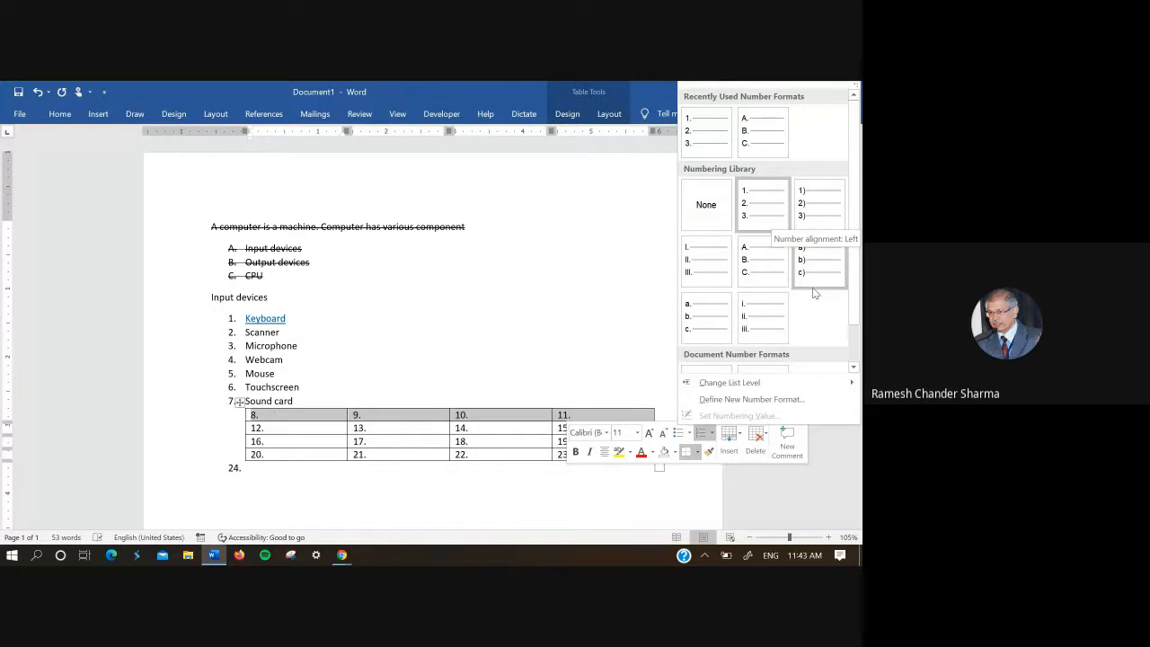
{"action": "mouse_move", "coordinate": [777, 381]}
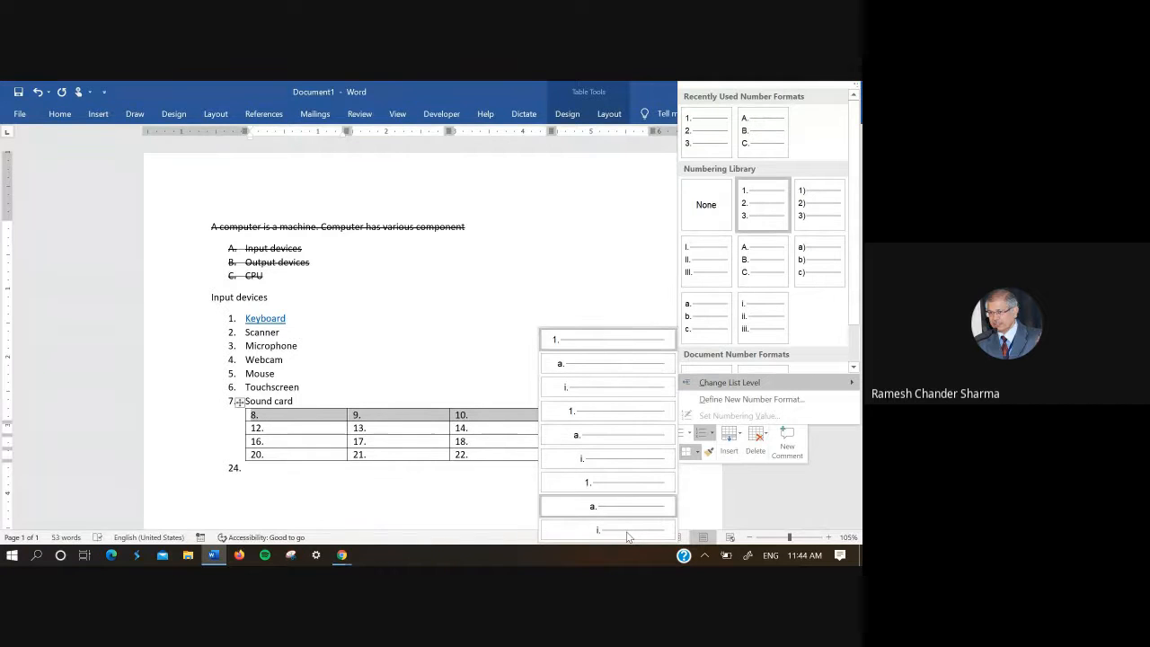
{"action": "left_click", "coordinate": [787, 500]}
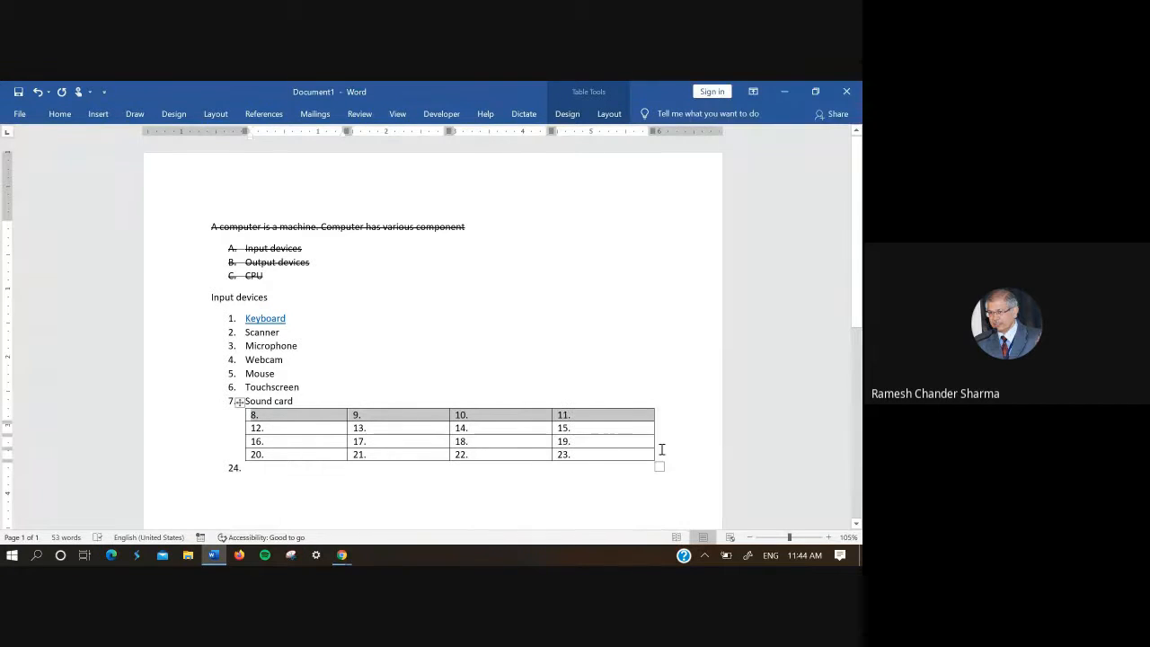
Step: Review the editing and border options offered for the selected first row of the table
{"action": "right_click", "coordinate": [617, 414]}
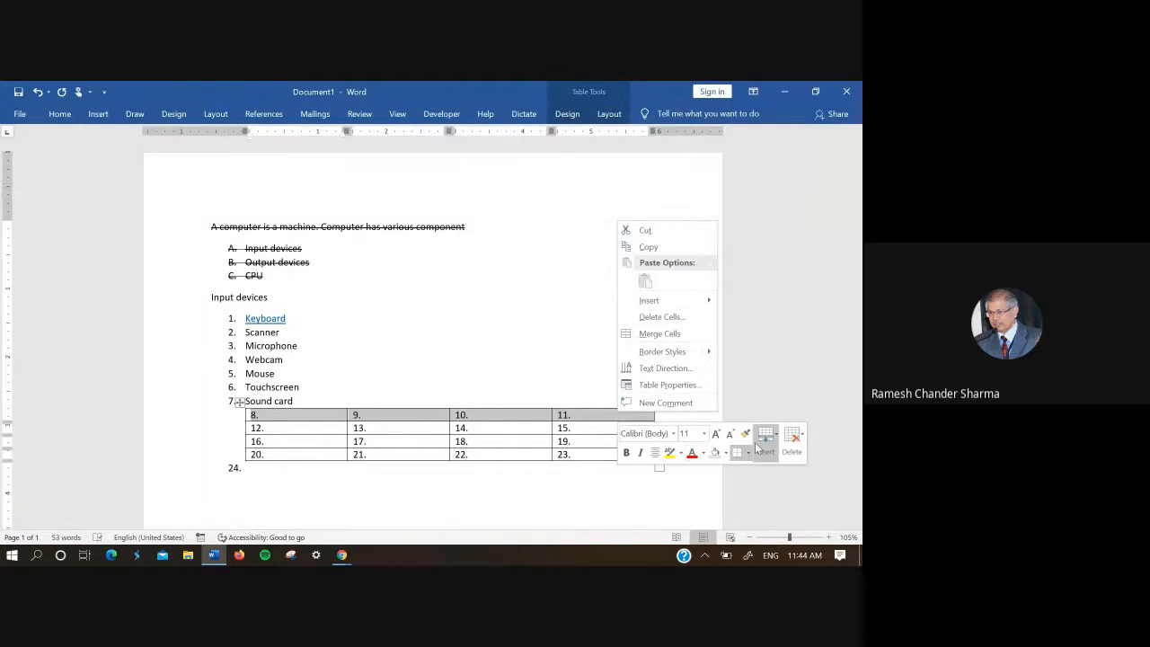
{"action": "left_click", "coordinate": [671, 491]}
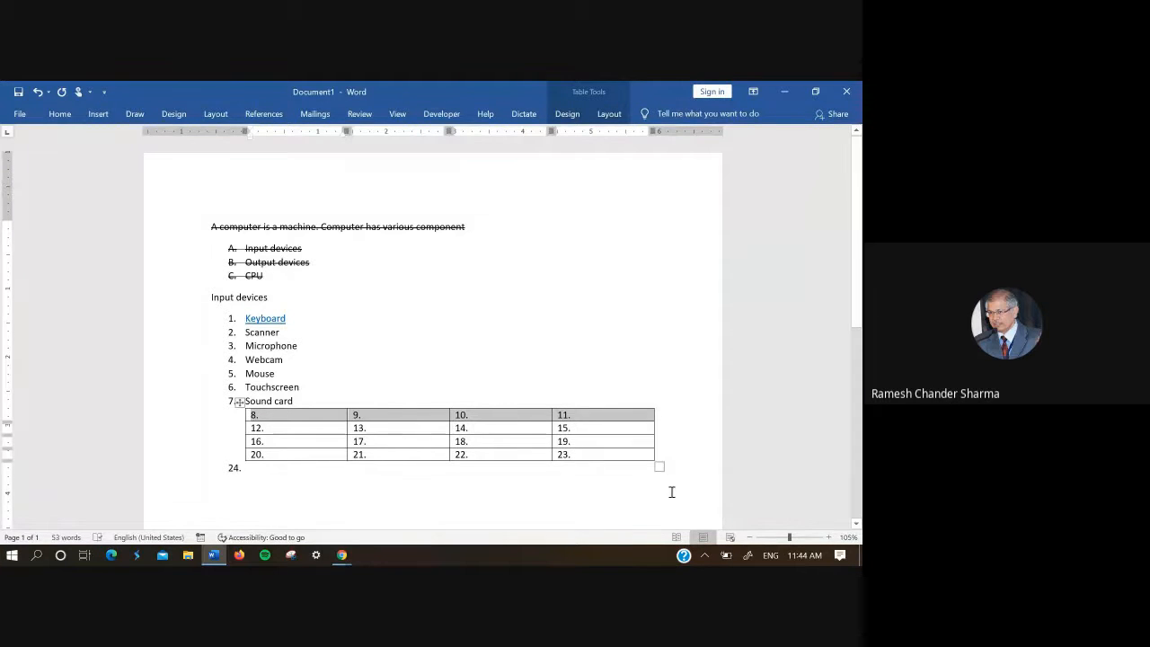
{"action": "right_click", "coordinate": [600, 416]}
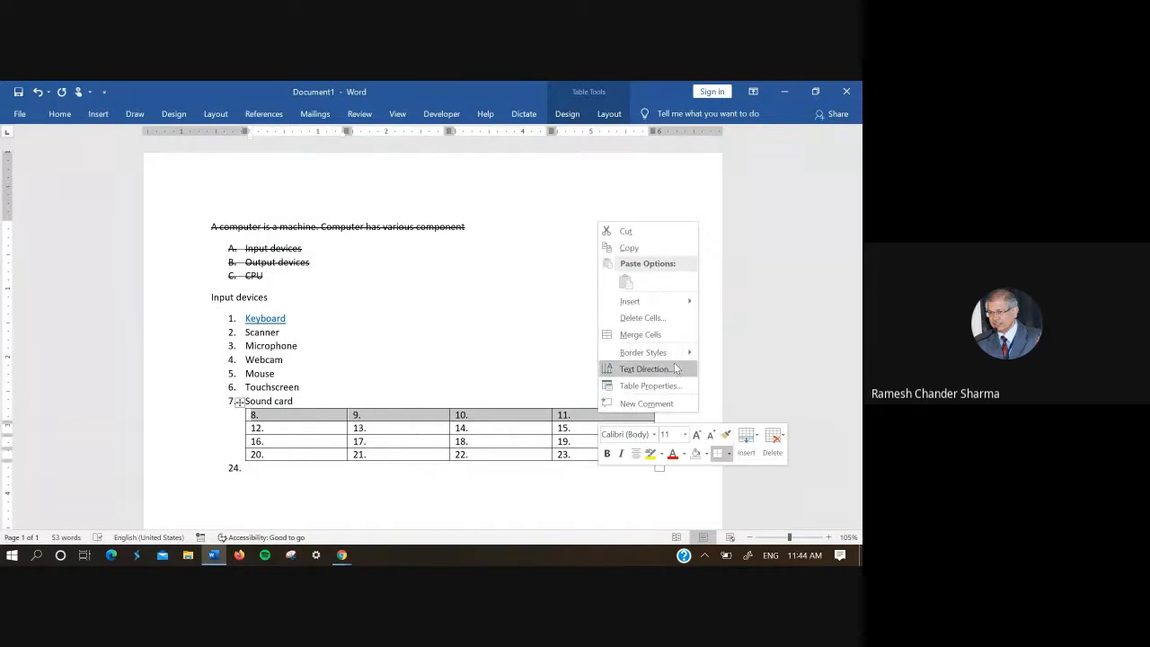
{"action": "left_click", "coordinate": [728, 453]}
{"action": "left_click", "coordinate": [580, 377]}
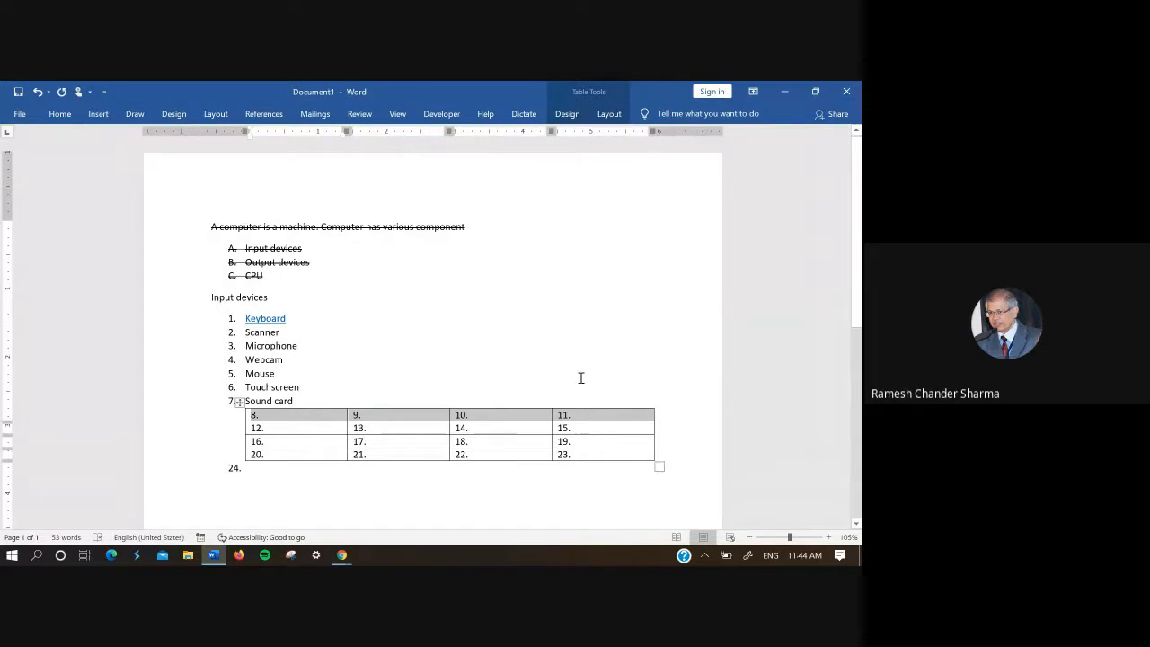
Step: Try selecting the table's first column, select its first row instead, and review the numbering library and list levels available for the row
{"action": "left_click", "coordinate": [332, 405]}
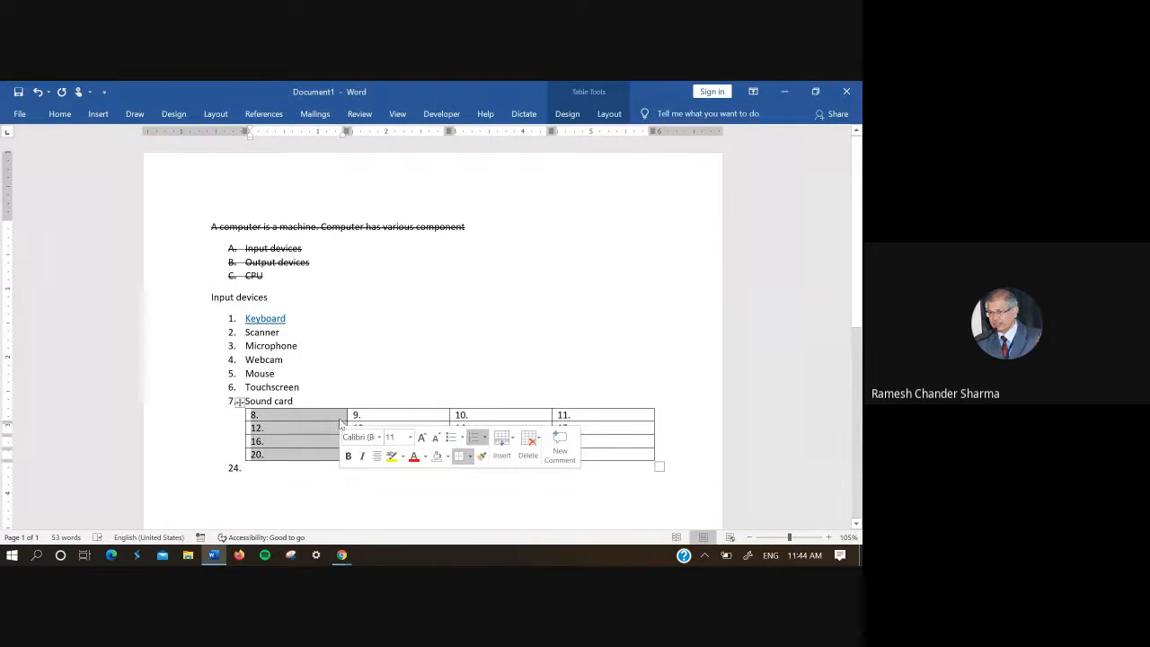
{"action": "left_click", "coordinate": [341, 416]}
{"action": "left_click_drag", "start_coordinate": [342, 415], "coordinate": [575, 409]}
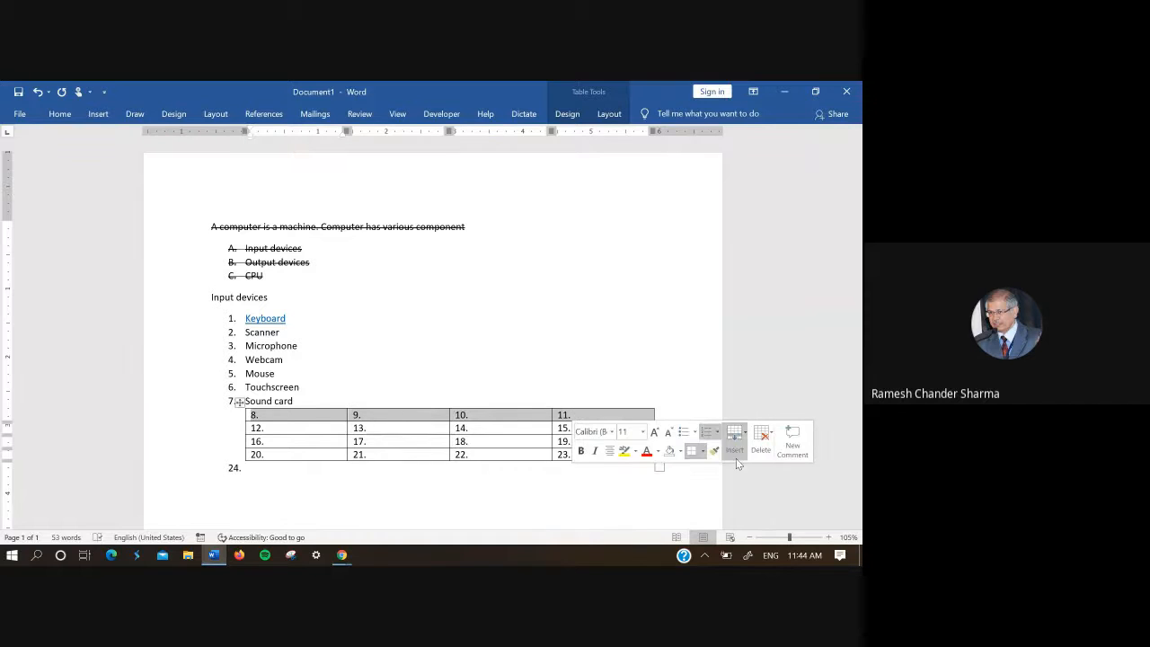
{"action": "left_click", "coordinate": [735, 453]}
{"action": "left_click", "coordinate": [717, 437]}
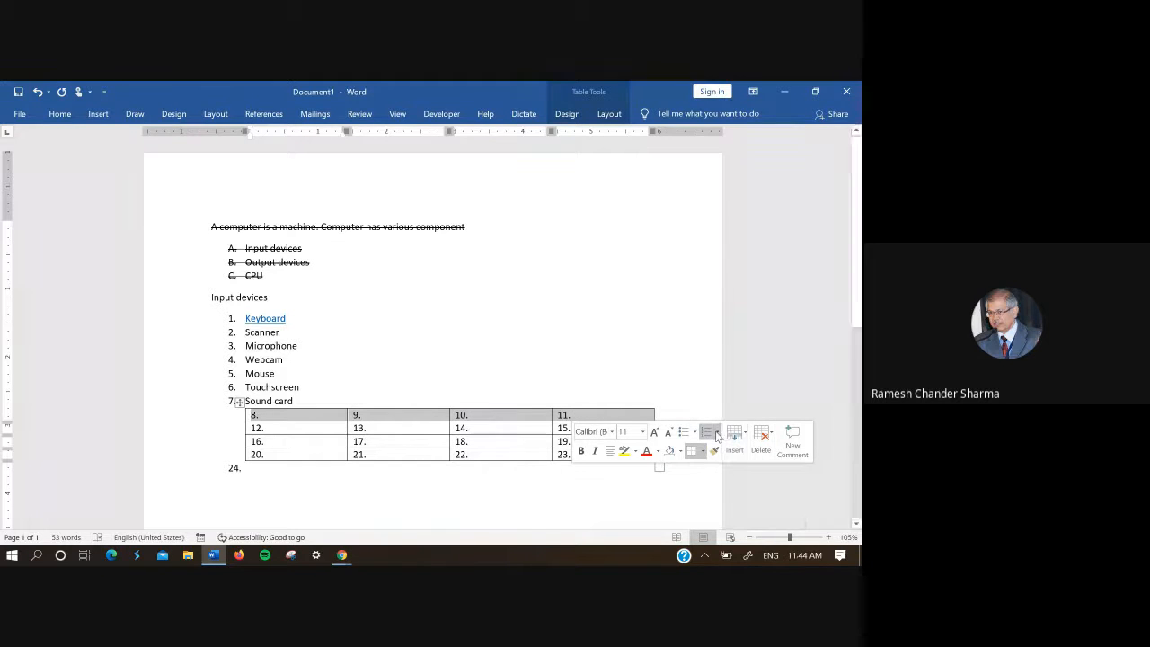
{"action": "left_click", "coordinate": [717, 436]}
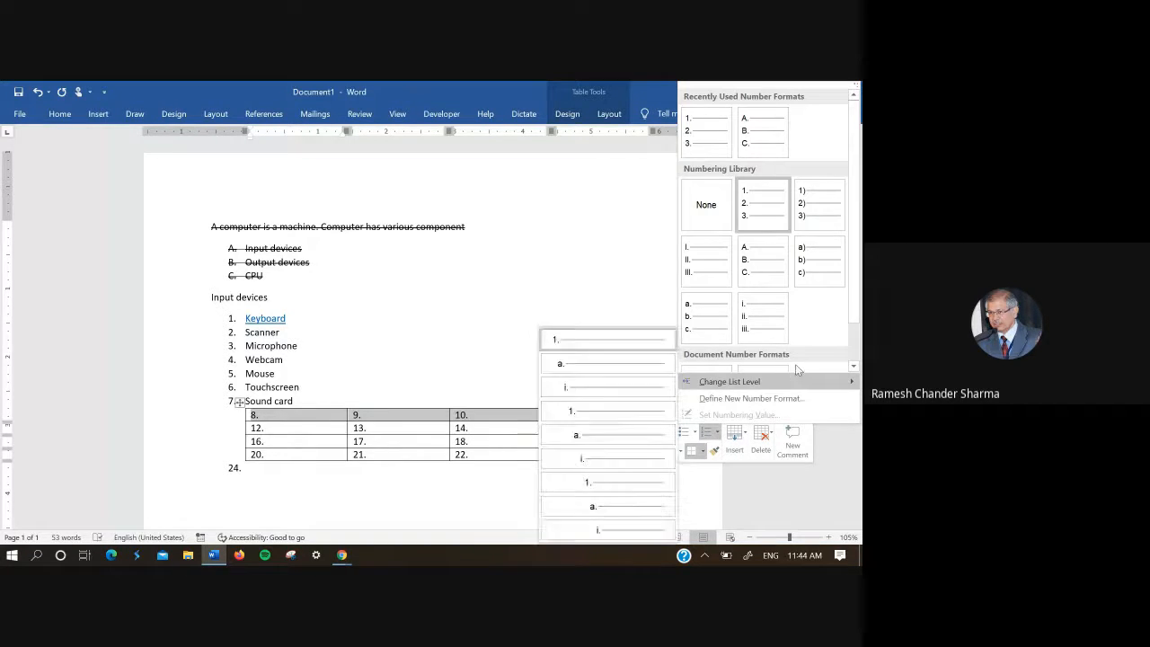
{"action": "scroll", "coordinate": [795, 363], "scroll_direction": "down", "scroll_amount": 1}
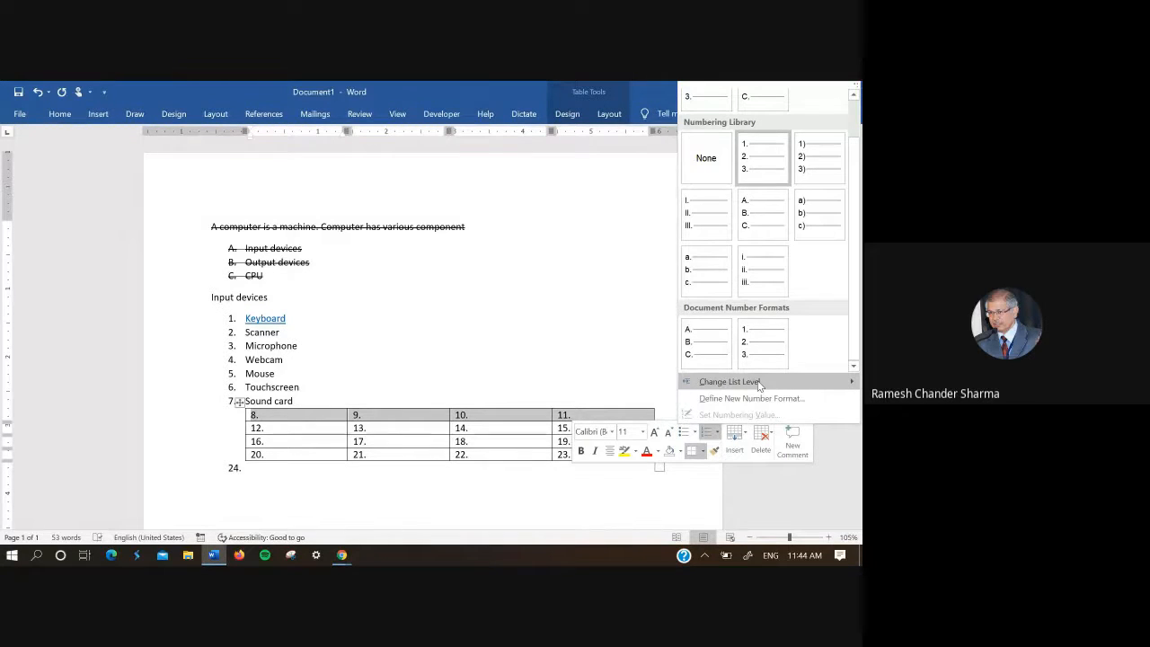
{"action": "left_click", "coordinate": [630, 363]}
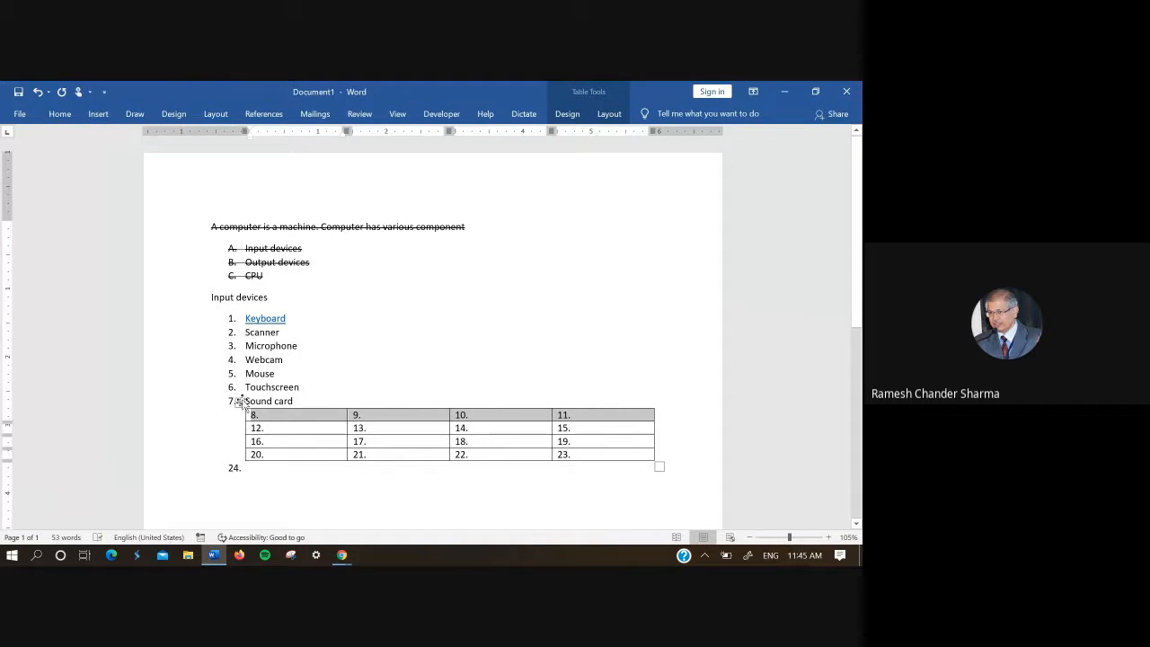
Step: Try repositioning the whole table, undo the move, and clear the table selection
{"action": "mouse_move", "coordinate": [239, 401]}
{"action": "left_mouse_down"}
{"action": "mouse_move", "coordinate": [269, 422]}
{"action": "mouse_move", "coordinate": [236, 416]}
{"action": "mouse_move", "coordinate": [244, 422]}
{"action": "left_mouse_up"}
{"action": "key", "text": "ctrl+z"}
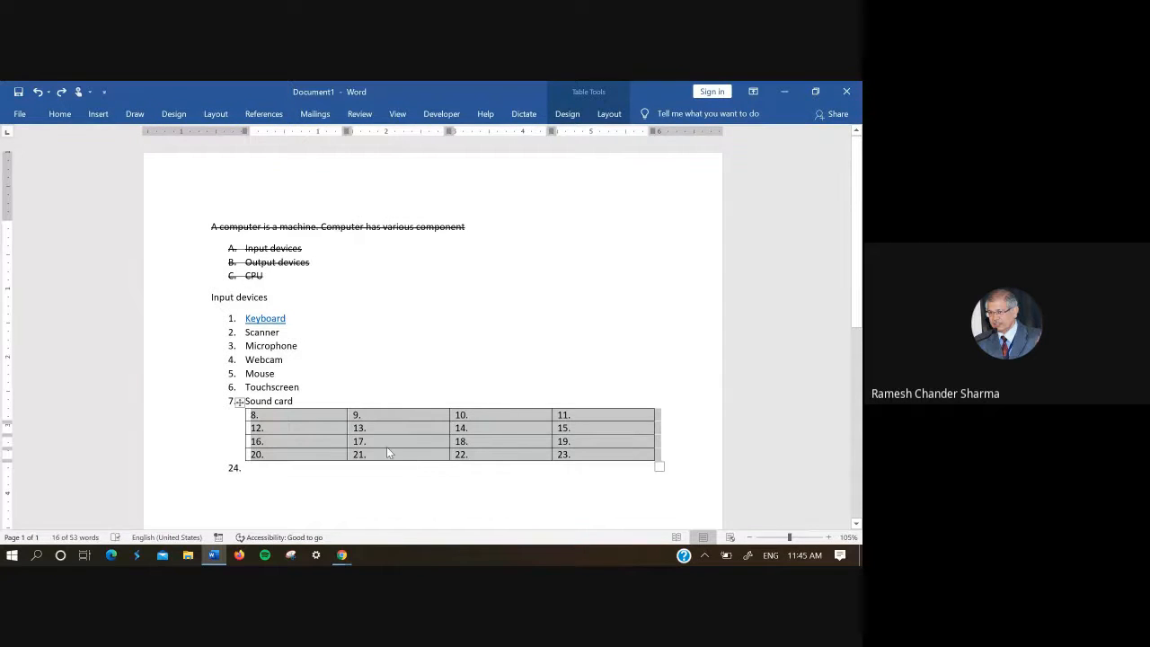
{"action": "key", "text": "Left"}
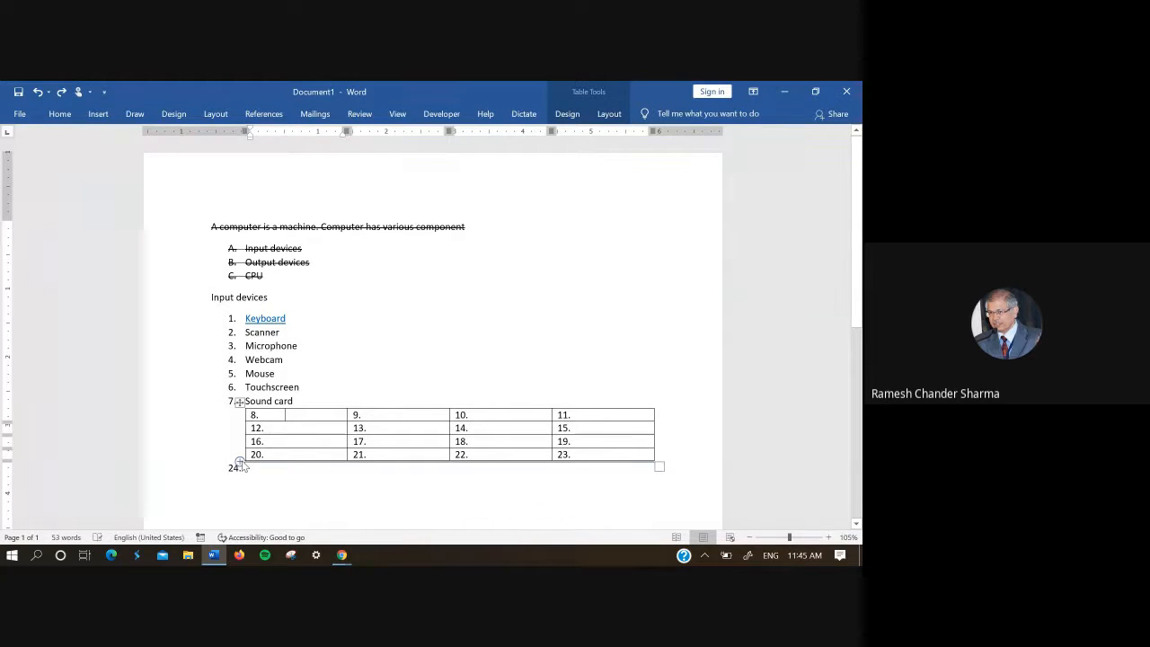
Step: Add seven rows at the end of the table, plus one more row just above its last row
{"action": "left_click", "coordinate": [240, 464]}
{"action": "left_click", "coordinate": [240, 464]}
{"action": "left_click", "coordinate": [240, 463]}
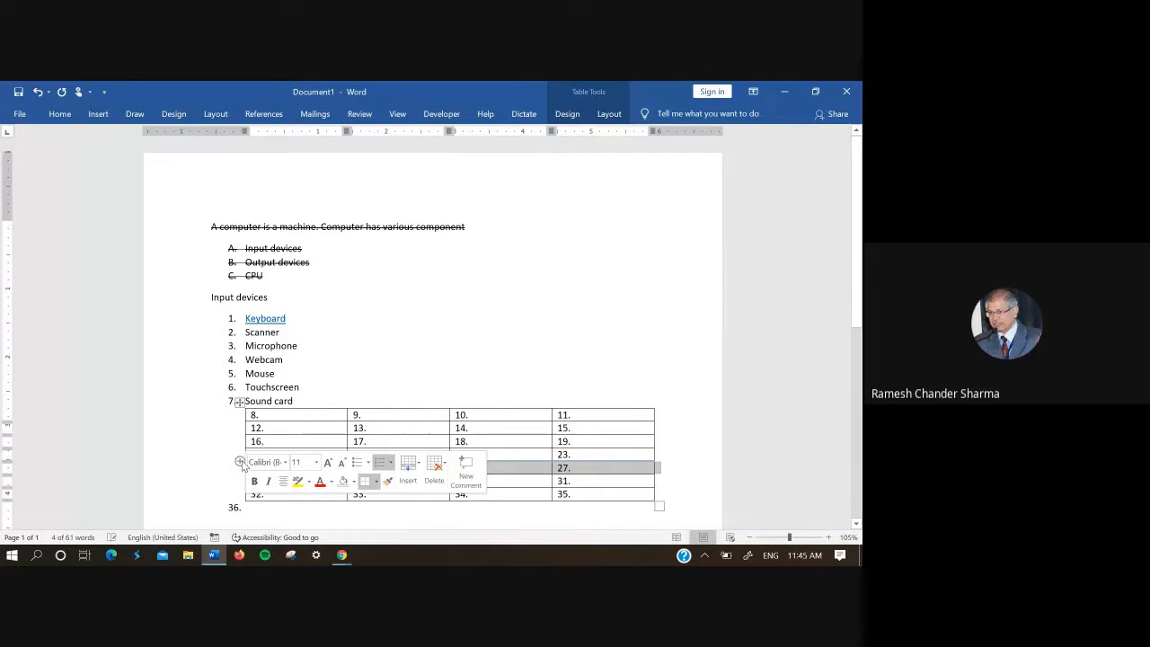
{"action": "left_click", "coordinate": [240, 463]}
{"action": "left_click", "coordinate": [240, 463]}
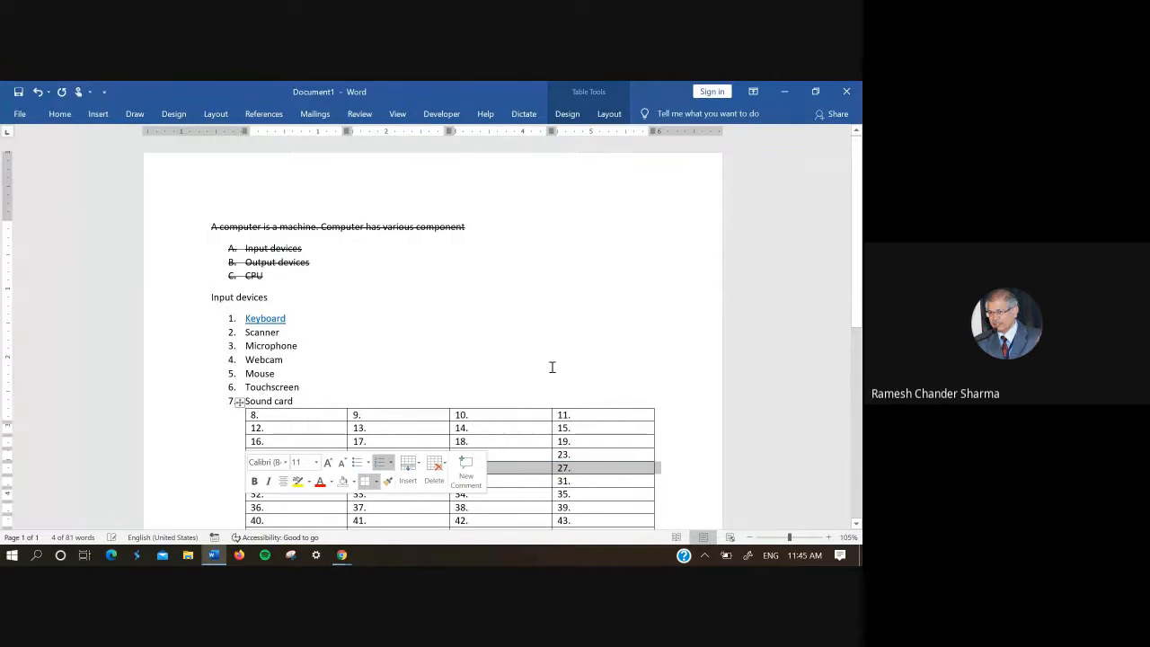
{"action": "left_click_drag", "start_coordinate": [859, 275], "coordinate": [861, 336]}
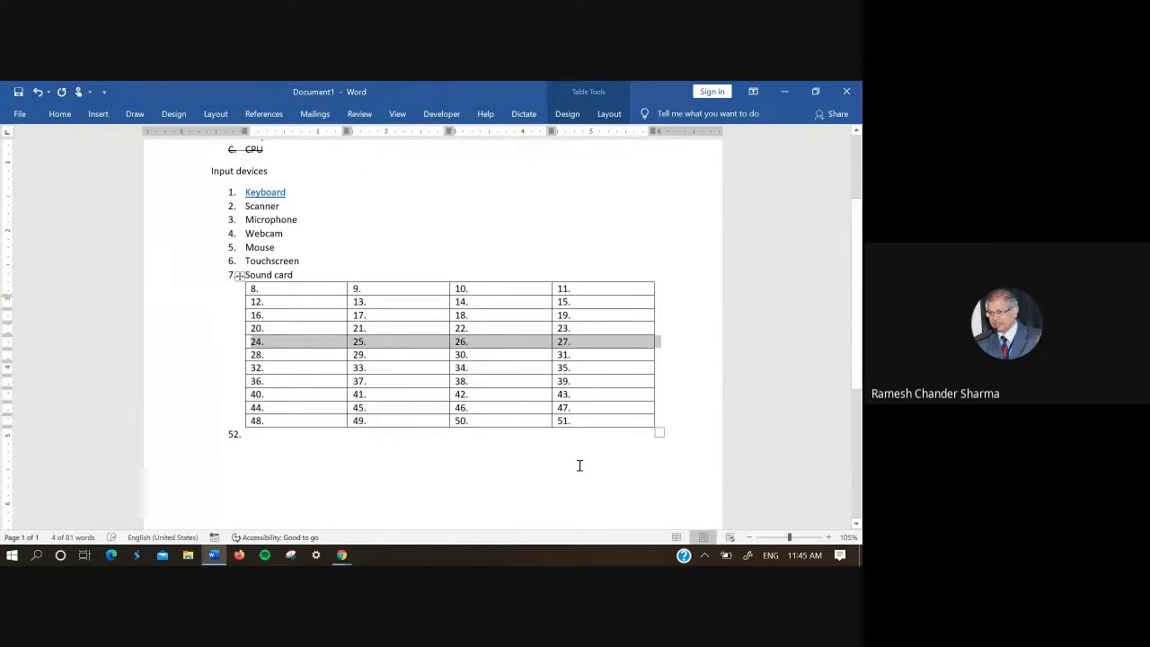
{"action": "double_click", "coordinate": [503, 492]}
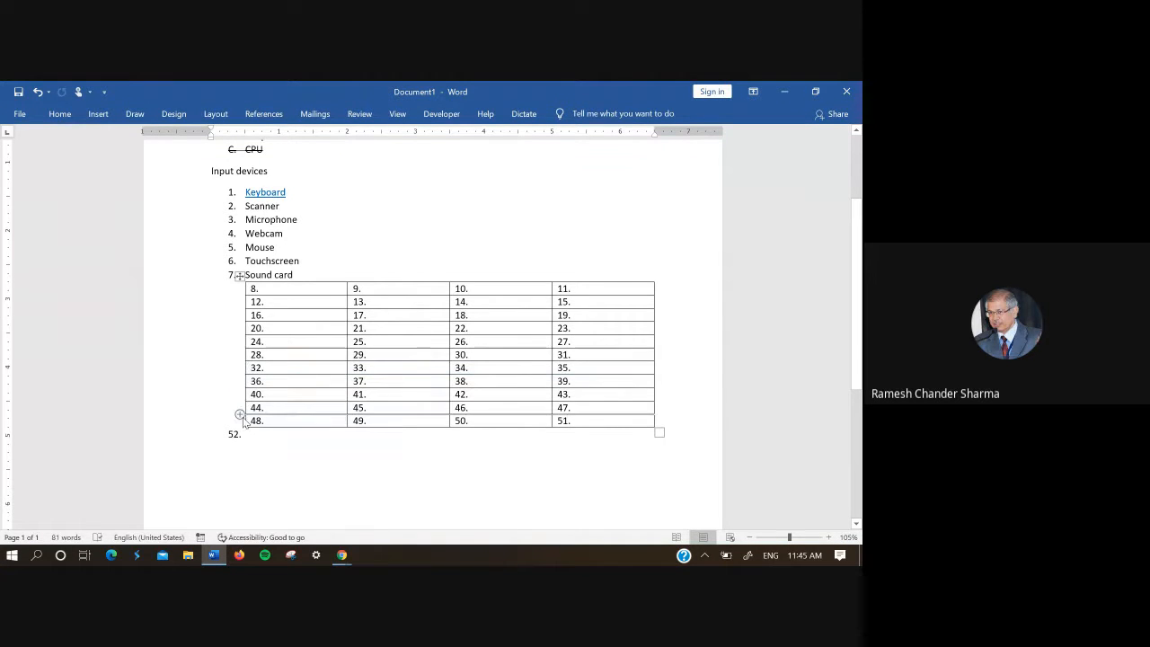
{"action": "left_click", "coordinate": [240, 414]}
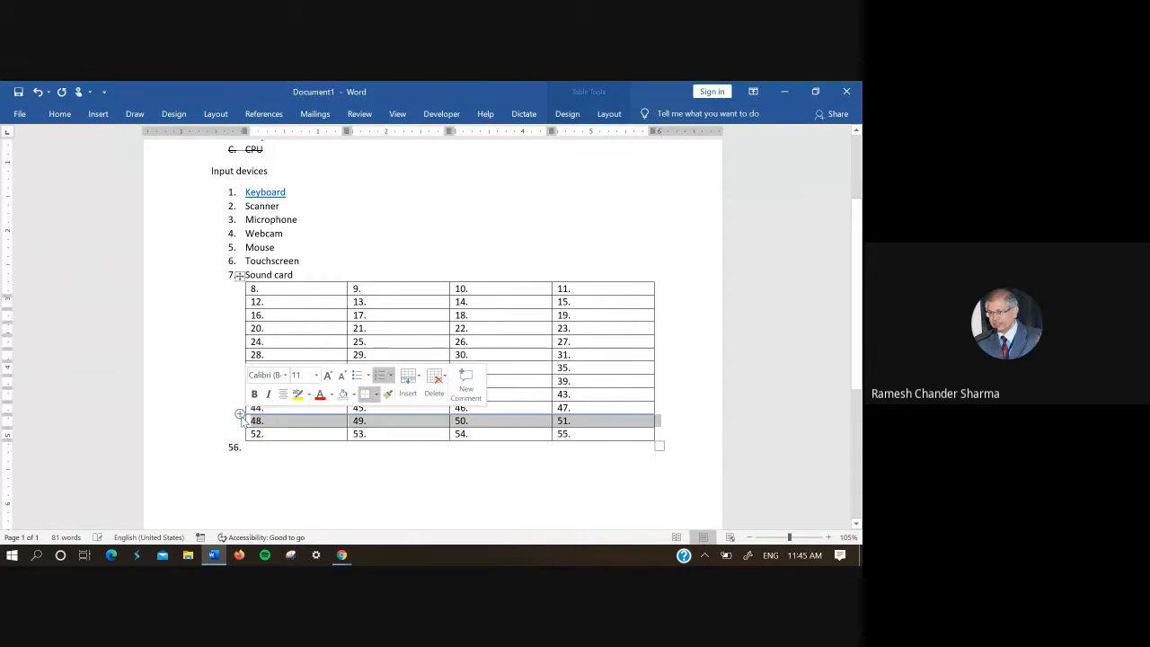
{"action": "left_click", "coordinate": [272, 477]}
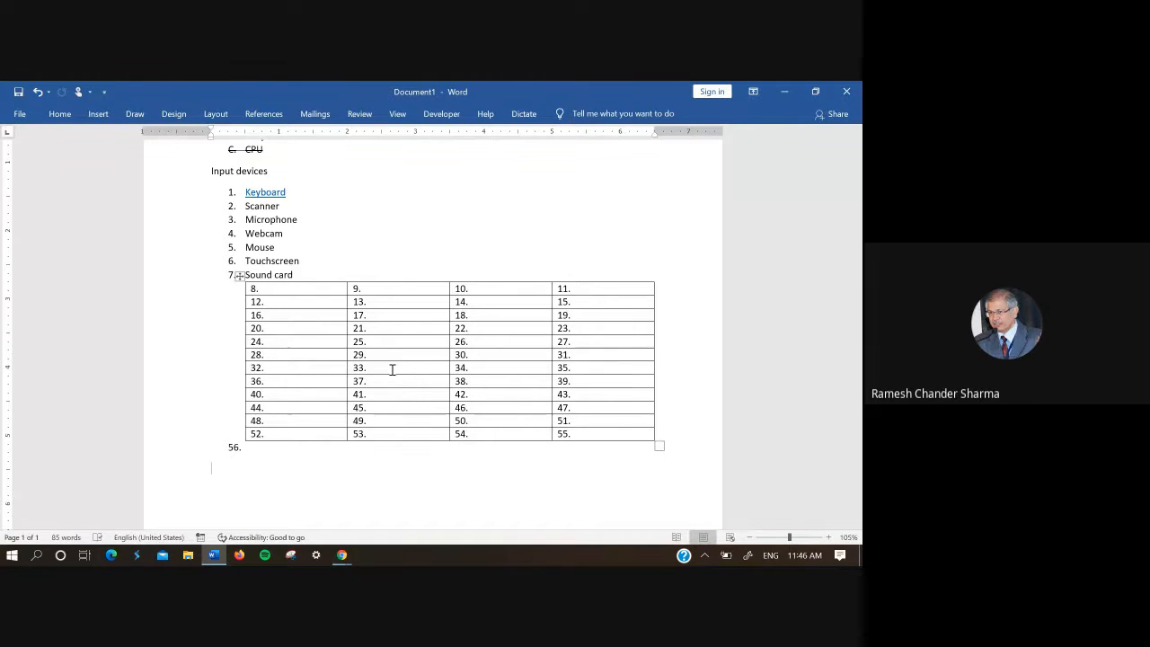
Step: Enlarge the whole numbered table in width and height, extending it slightly past the right page margin
{"action": "left_click", "coordinate": [240, 280]}
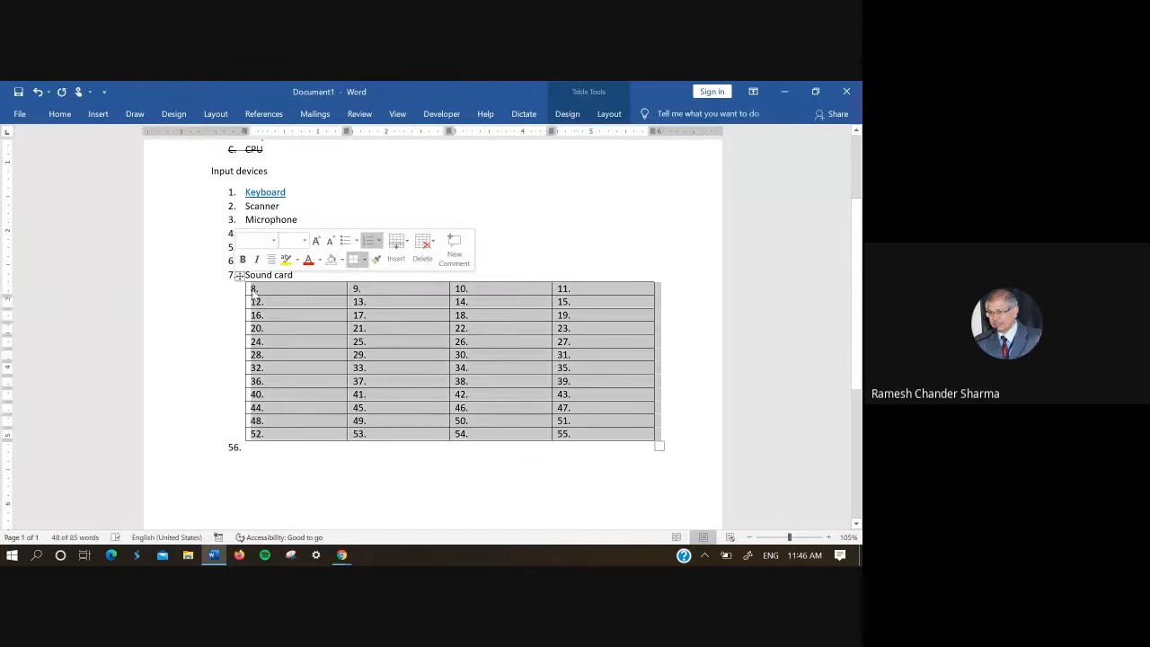
{"action": "left_click", "coordinate": [239, 302]}
{"action": "left_click", "coordinate": [433, 500]}
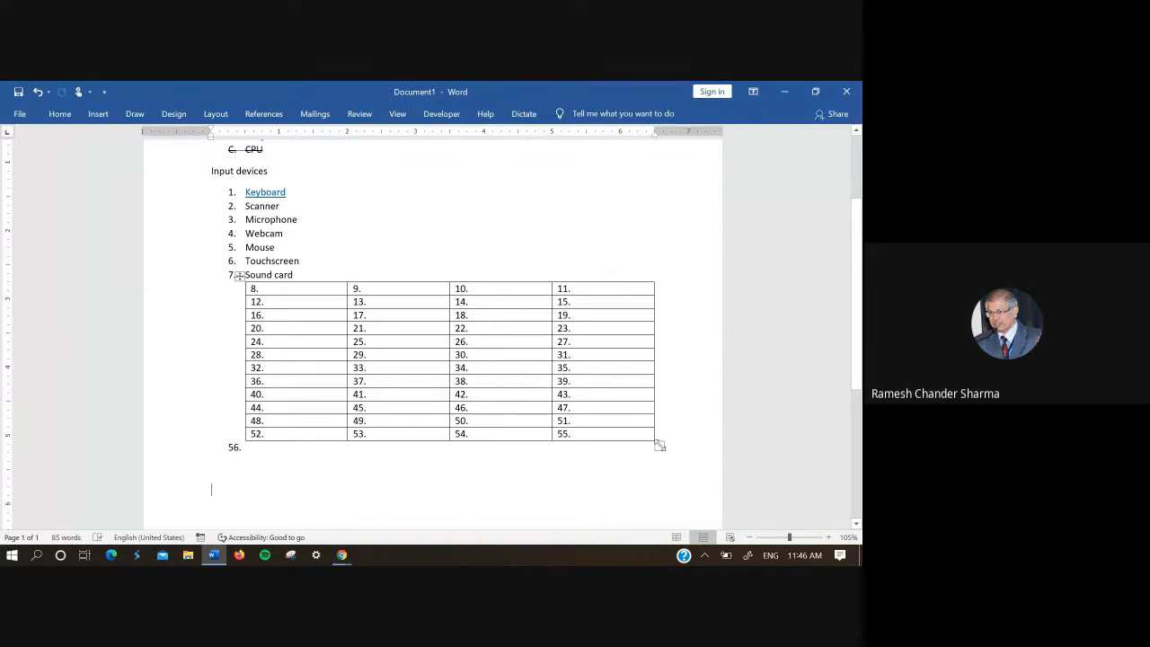
{"action": "left_click_drag", "start_coordinate": [659, 444], "coordinate": [694, 502]}
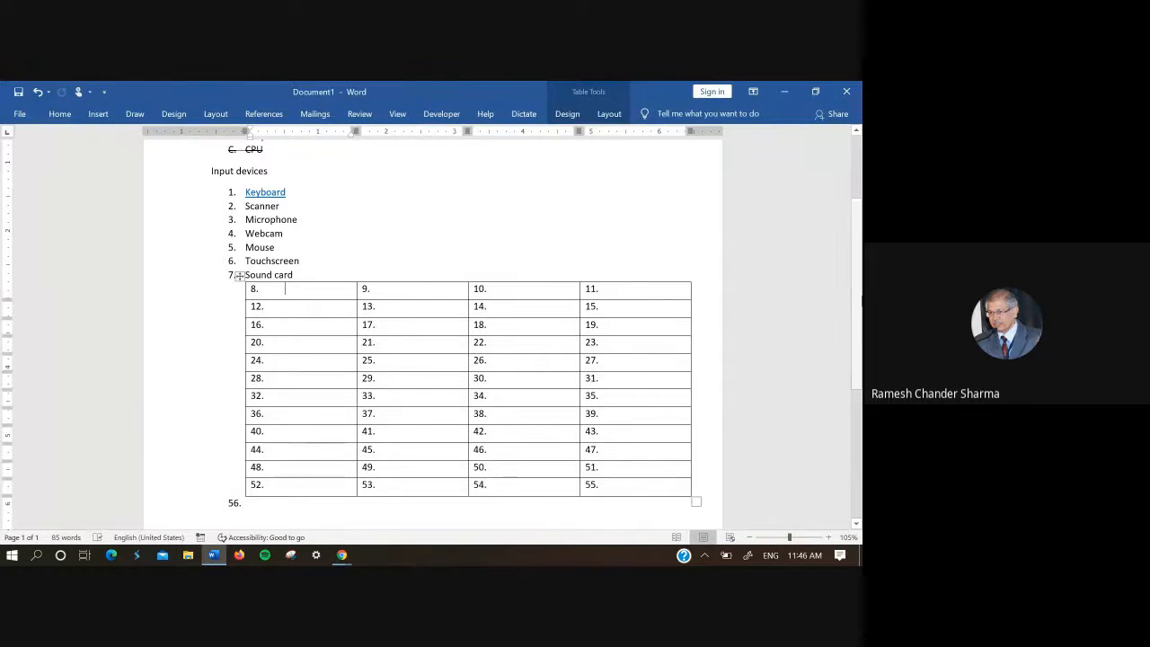
{"action": "scroll", "coordinate": [856, 296], "scroll_direction": "down", "scroll_amount": 2}
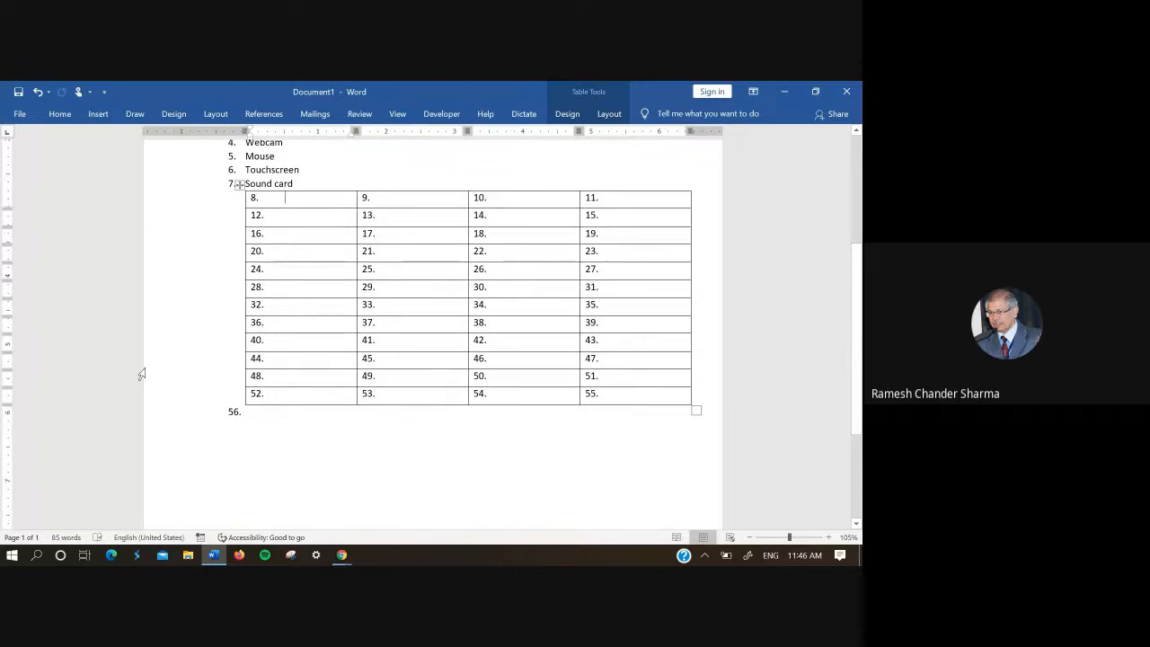
{"action": "mouse_move", "coordinate": [240, 390]}
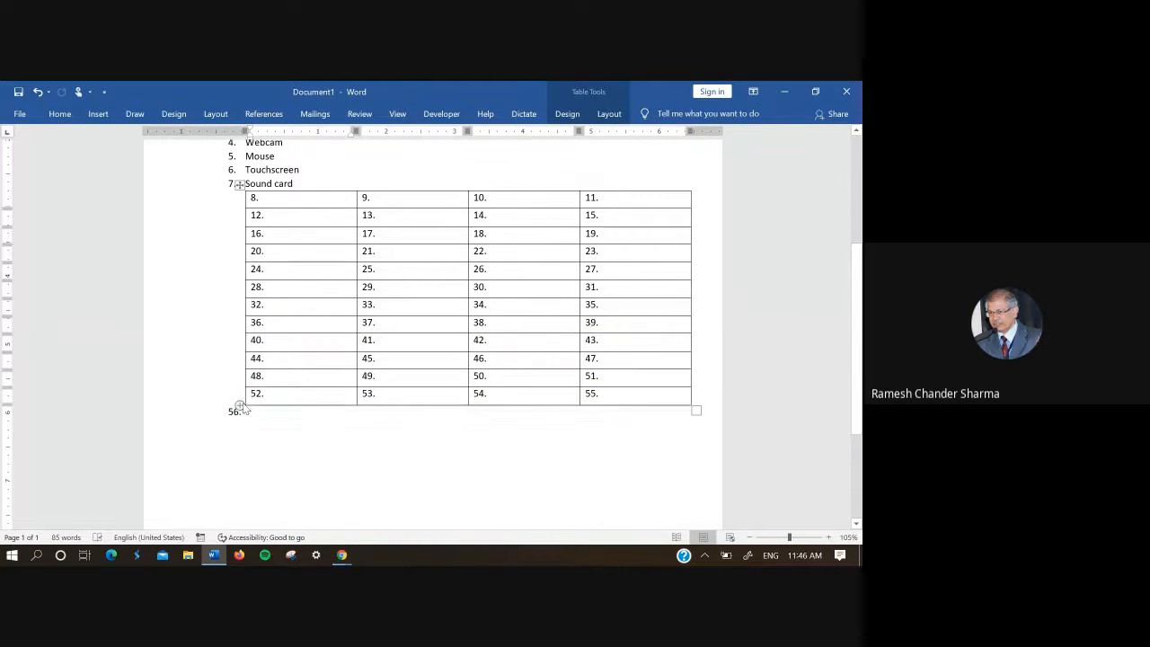
Step: Insert an empty 10x8 table in the blank paragraph below list item 56
{"action": "left_click", "coordinate": [298, 436]}
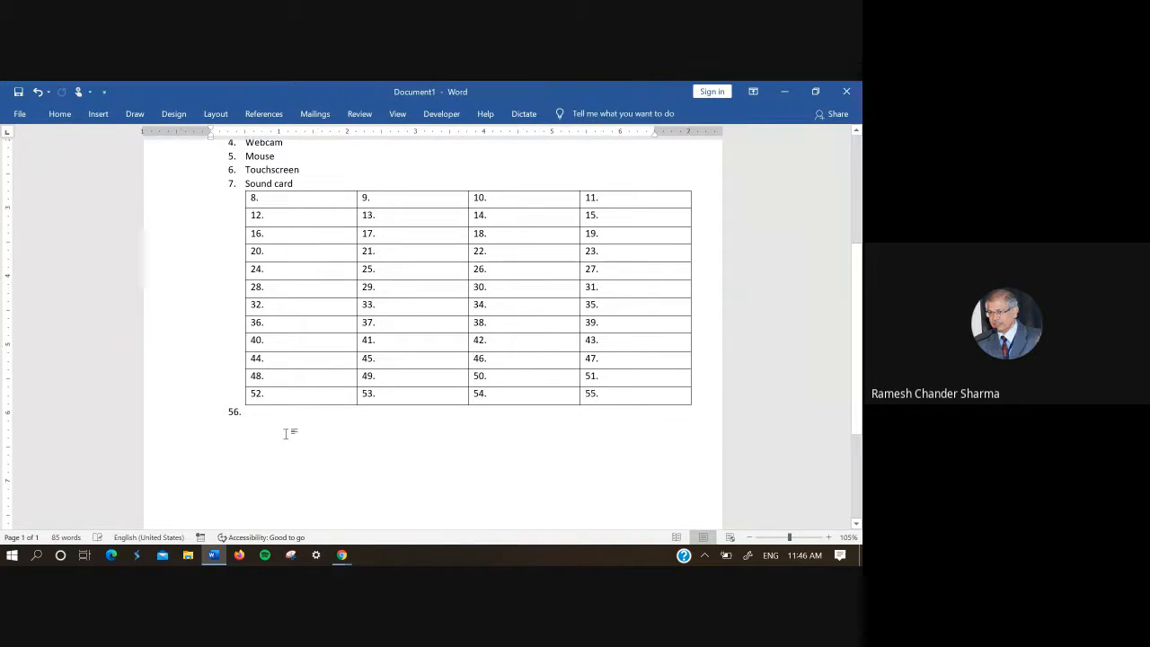
{"action": "left_click", "coordinate": [94, 115]}
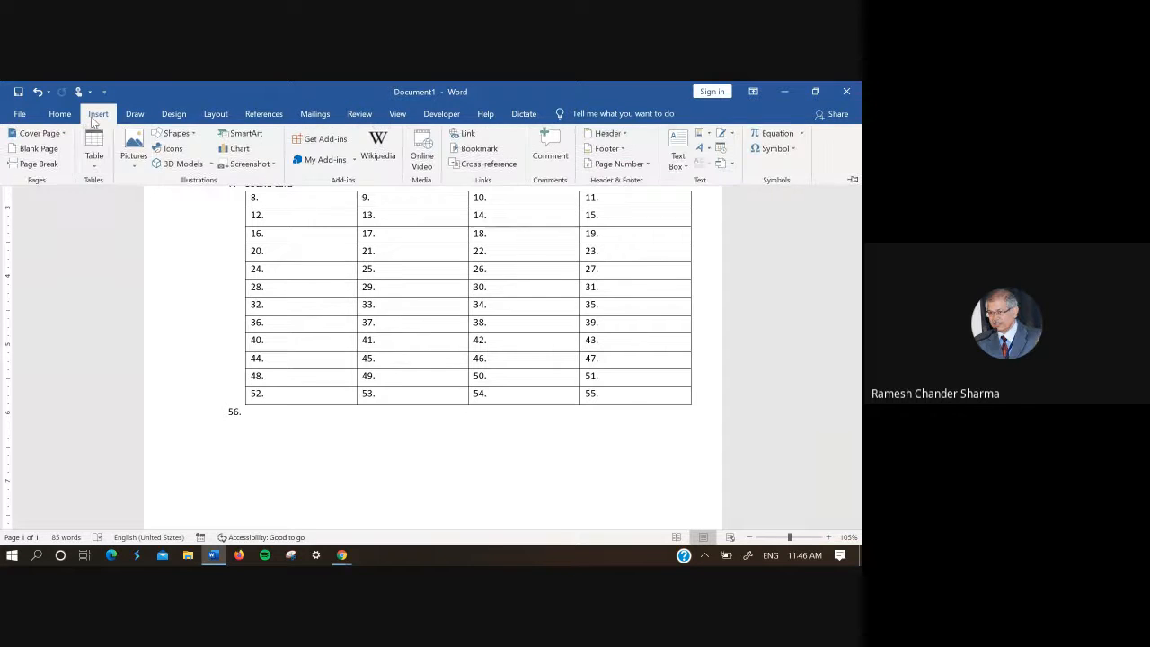
{"action": "left_click", "coordinate": [98, 161]}
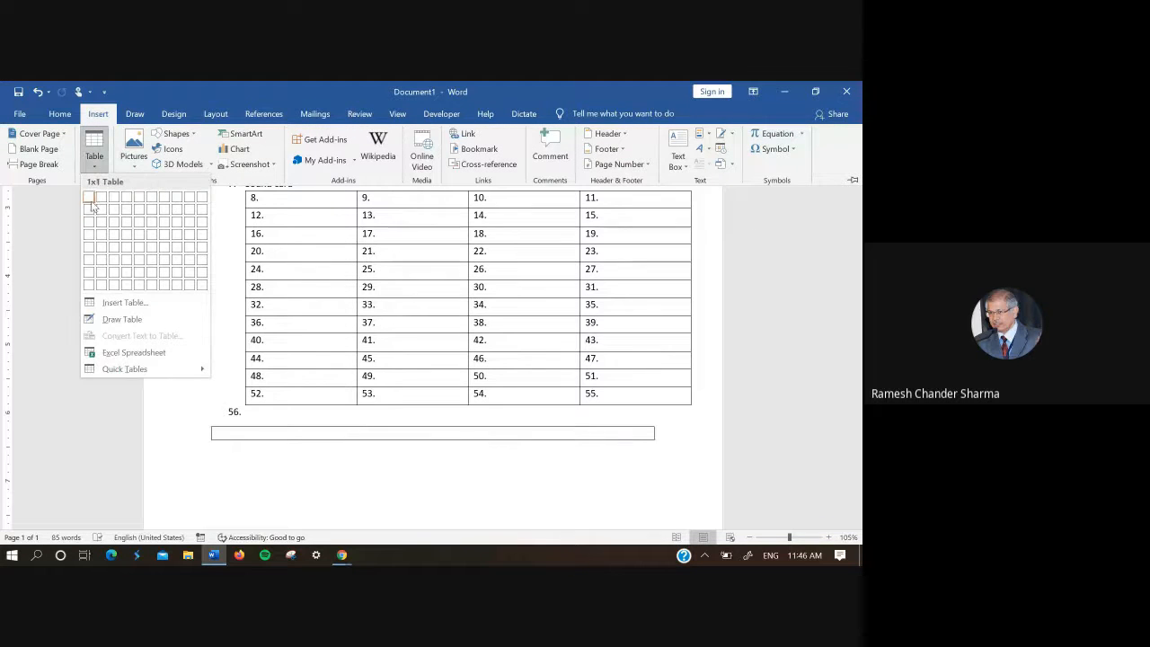
{"action": "left_click", "coordinate": [198, 288]}
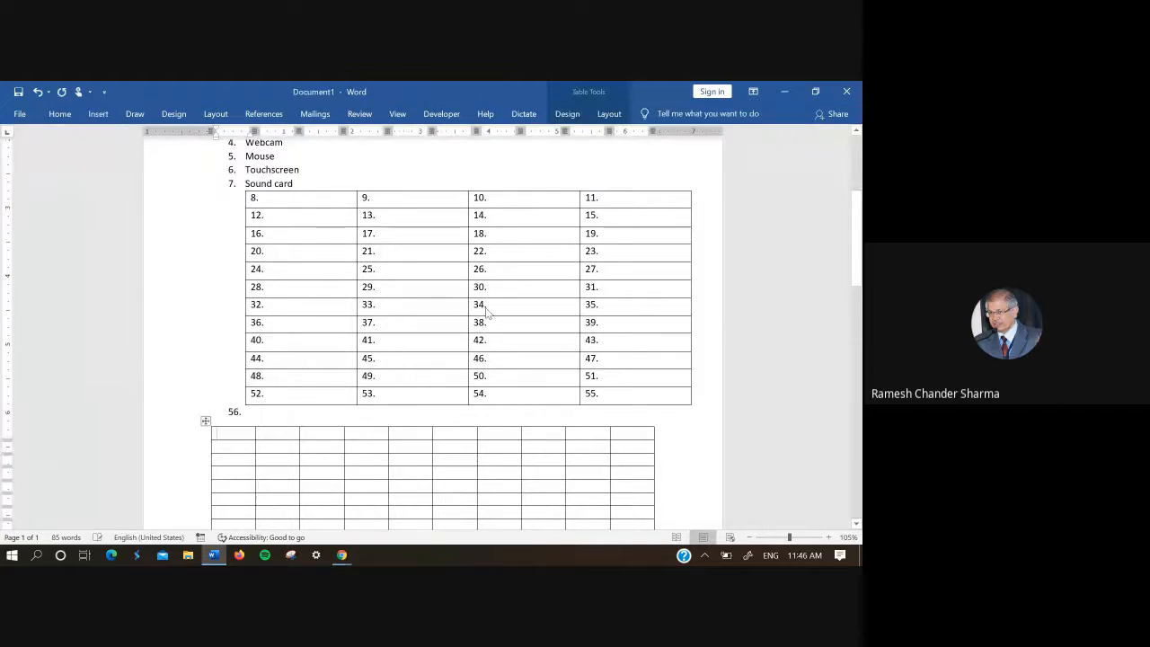
Step: Enlarge the new 10x8 table so it is slightly wider and its rows are more than twice as tall
{"action": "left_click_drag", "start_coordinate": [854, 249], "coordinate": [861, 304]}
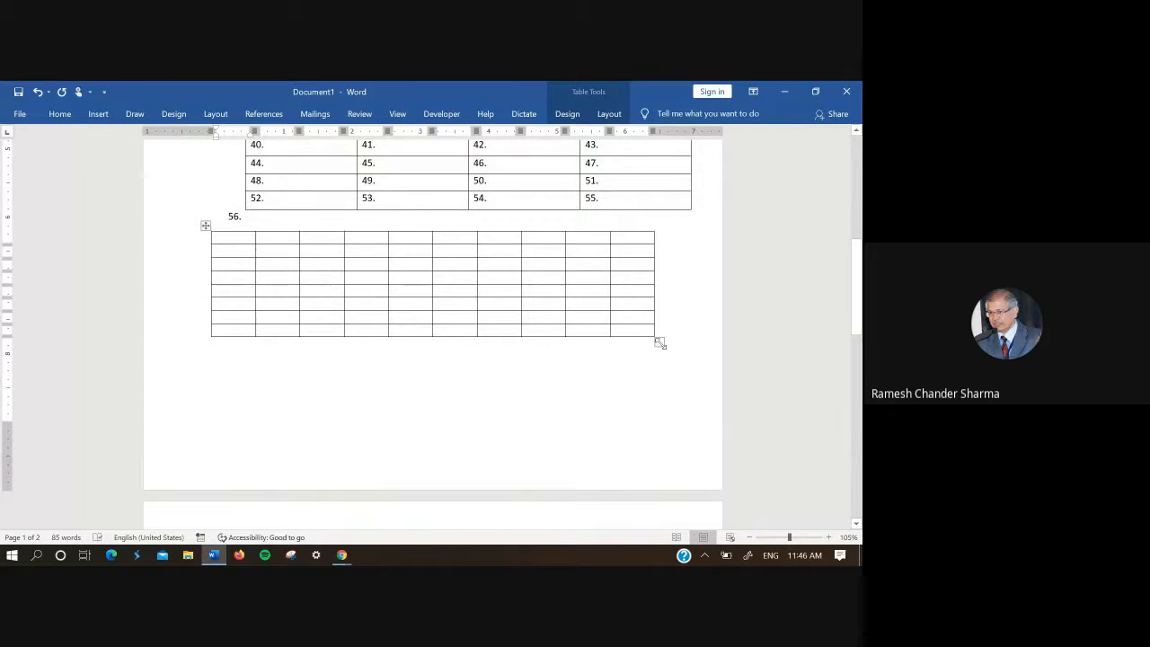
{"action": "left_click_drag", "start_coordinate": [661, 342], "coordinate": [688, 480]}
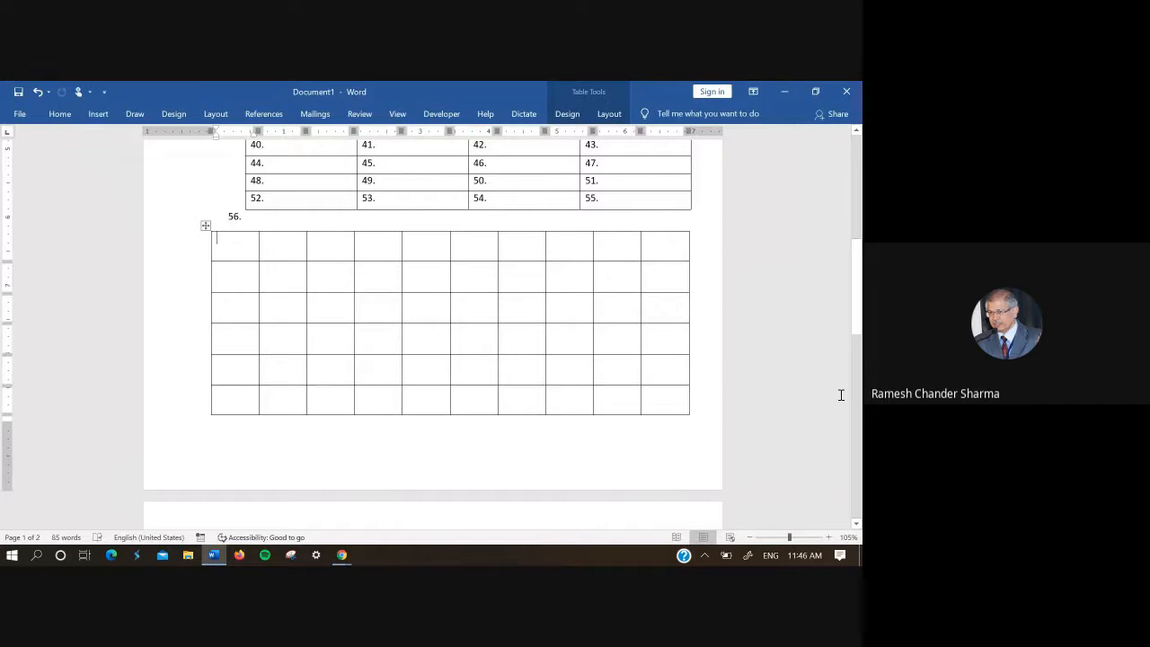
{"action": "left_click_drag", "start_coordinate": [861, 330], "coordinate": [860, 317]}
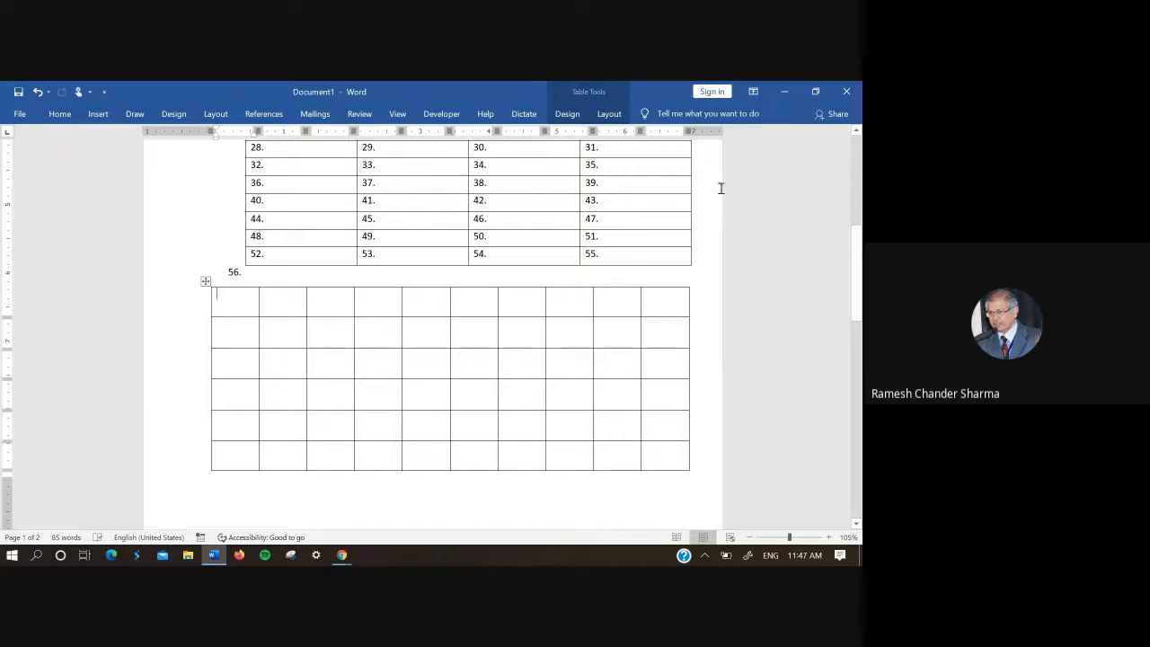
Step: Insert a Next Page section break at list item 56 so the 10x8 table starts on a new page
{"action": "left_click", "coordinate": [244, 271]}
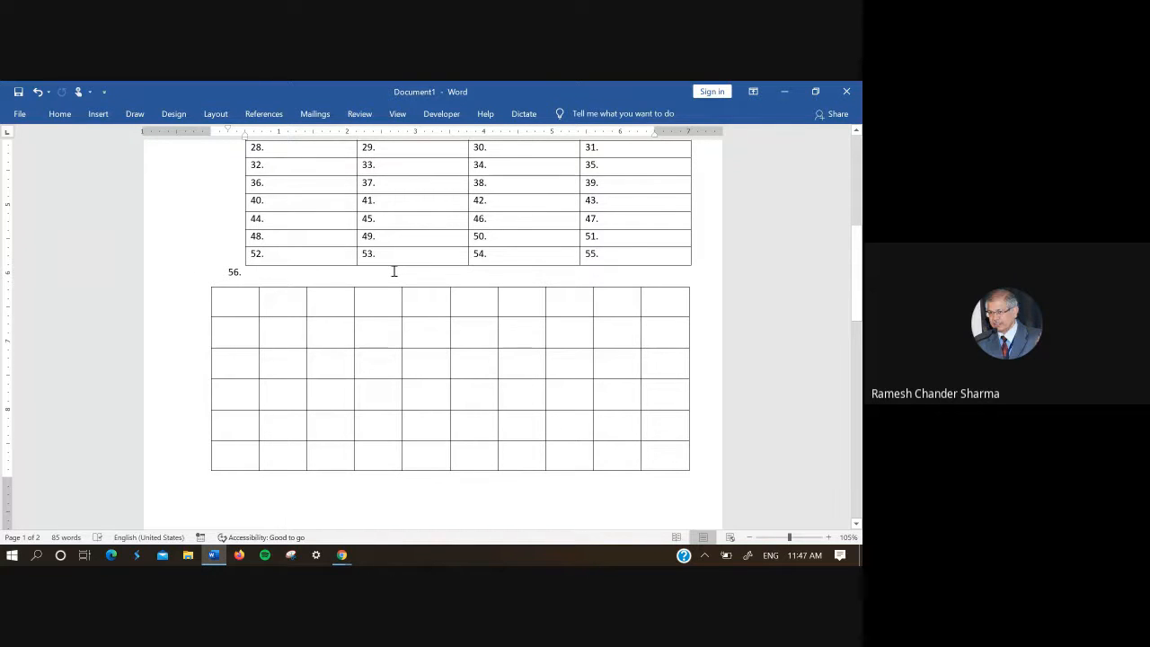
{"action": "right_click", "coordinate": [245, 271]}
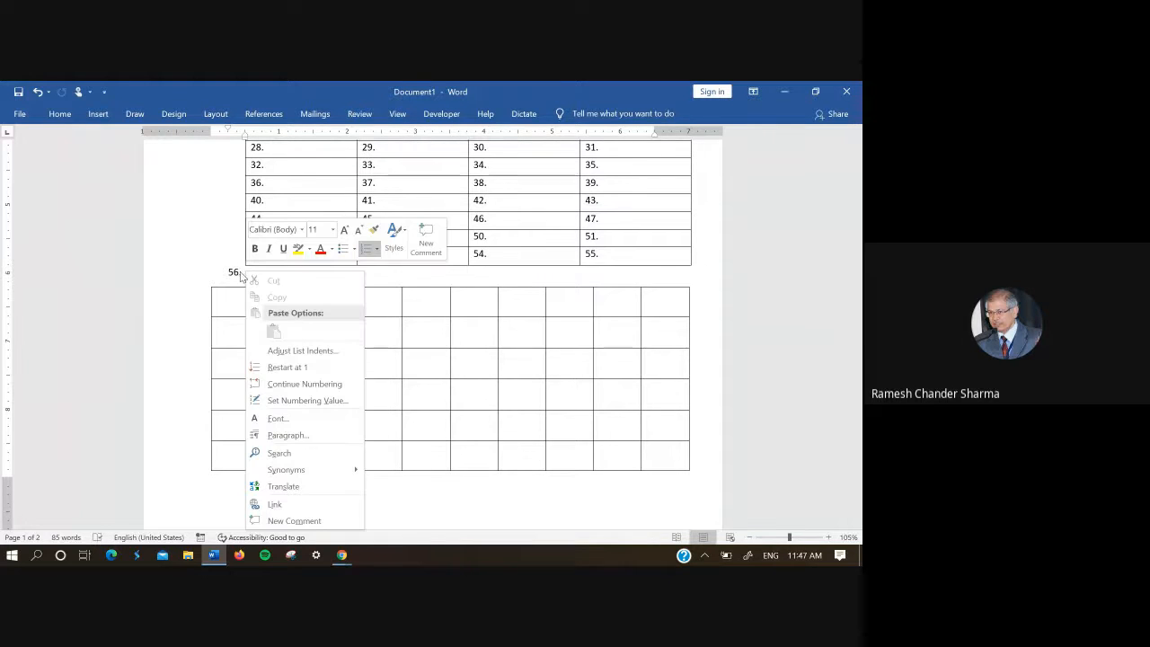
{"action": "key", "text": "Escape"}
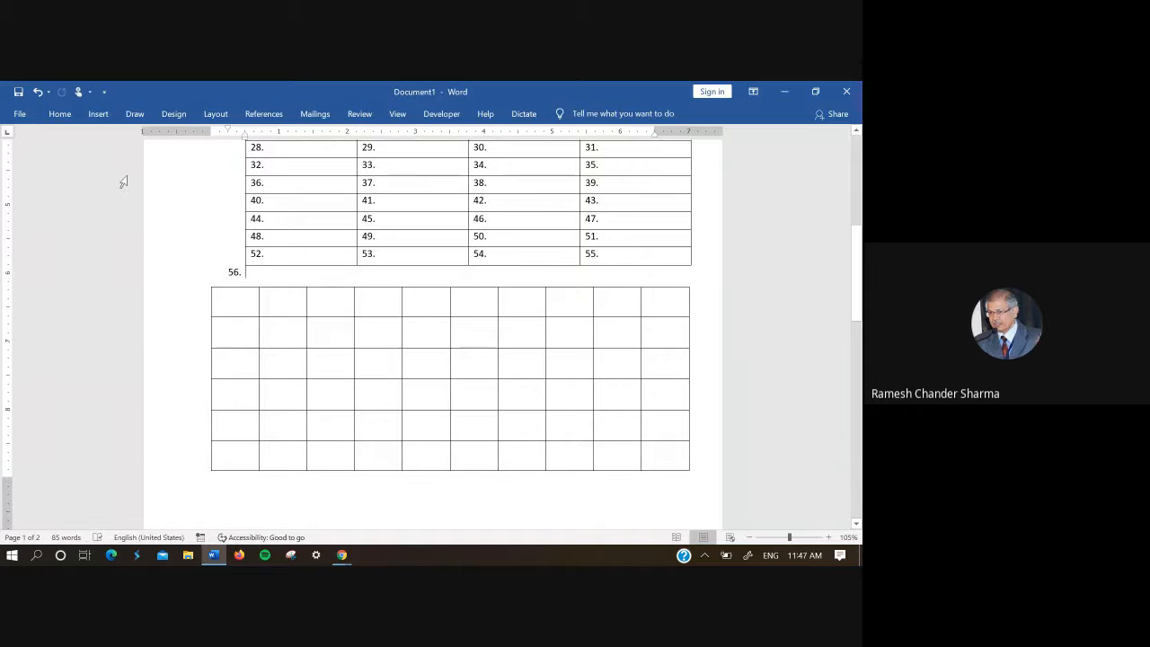
{"action": "left_click", "coordinate": [215, 114]}
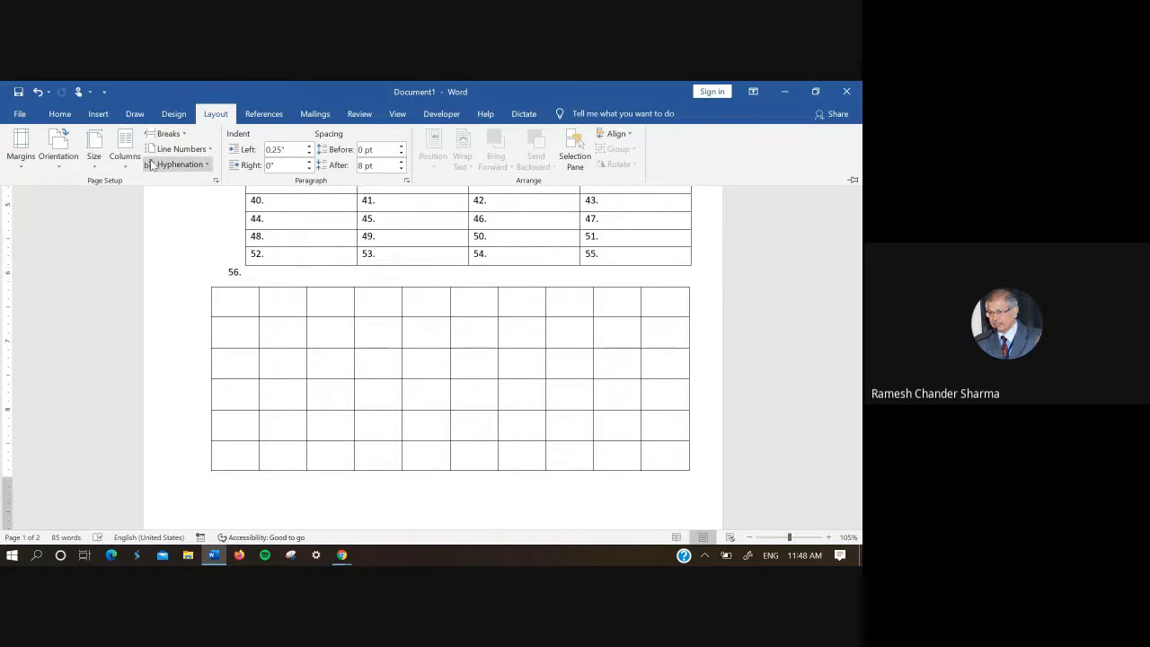
{"action": "left_click", "coordinate": [178, 134]}
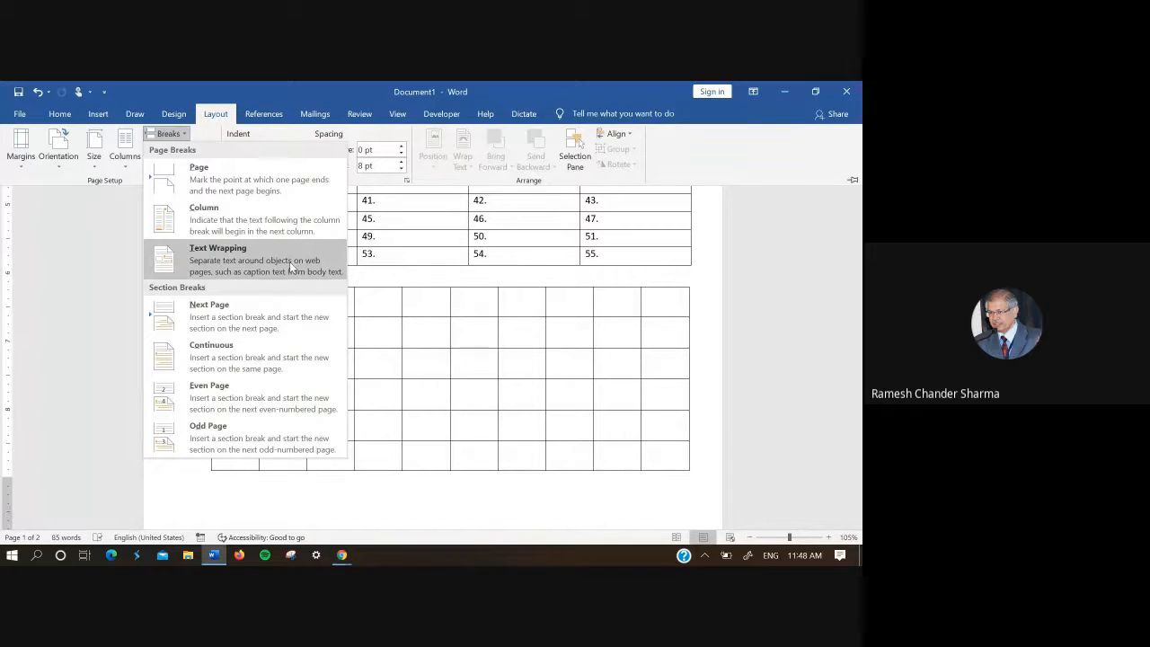
{"action": "left_click", "coordinate": [275, 313]}
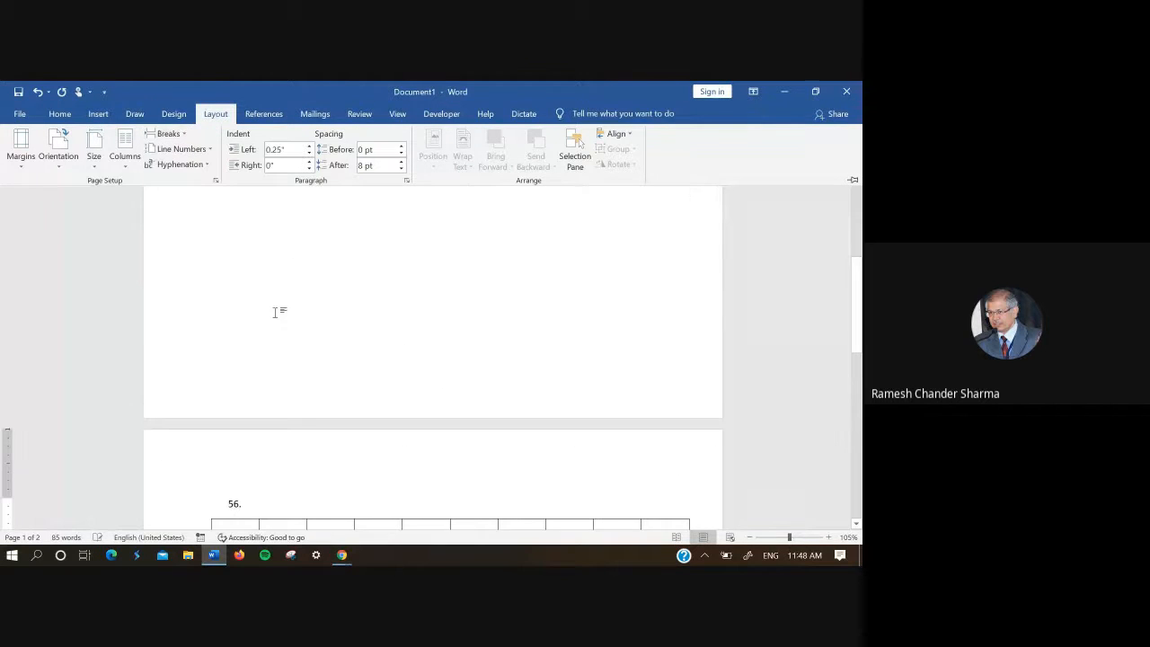
{"action": "left_click_drag", "start_coordinate": [856, 298], "coordinate": [861, 358]}
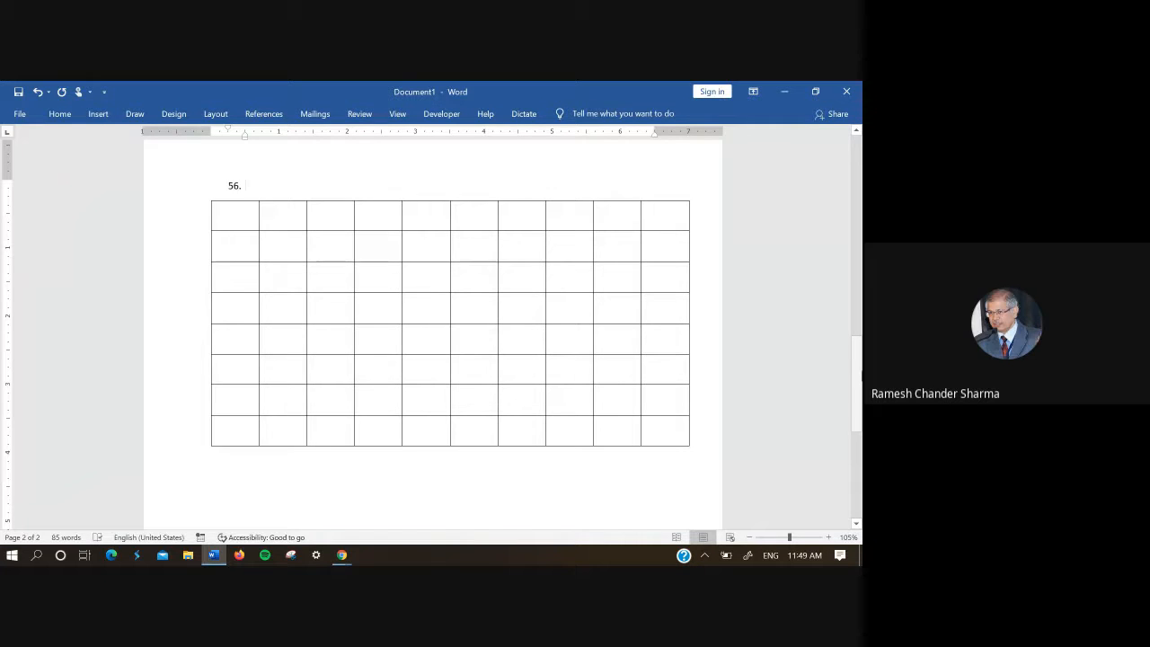
Step: Set the section containing the 10x8 table to Landscape orientation and zoom out to view both pages together
{"action": "left_click", "coordinate": [216, 114]}
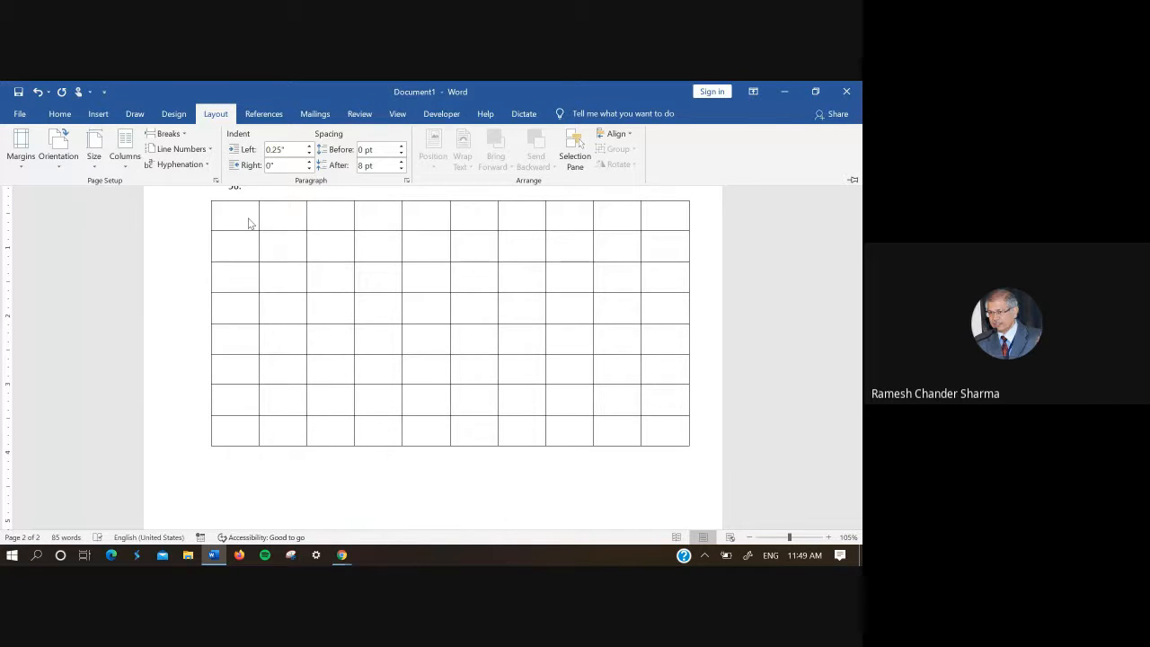
{"action": "left_click", "coordinate": [67, 162]}
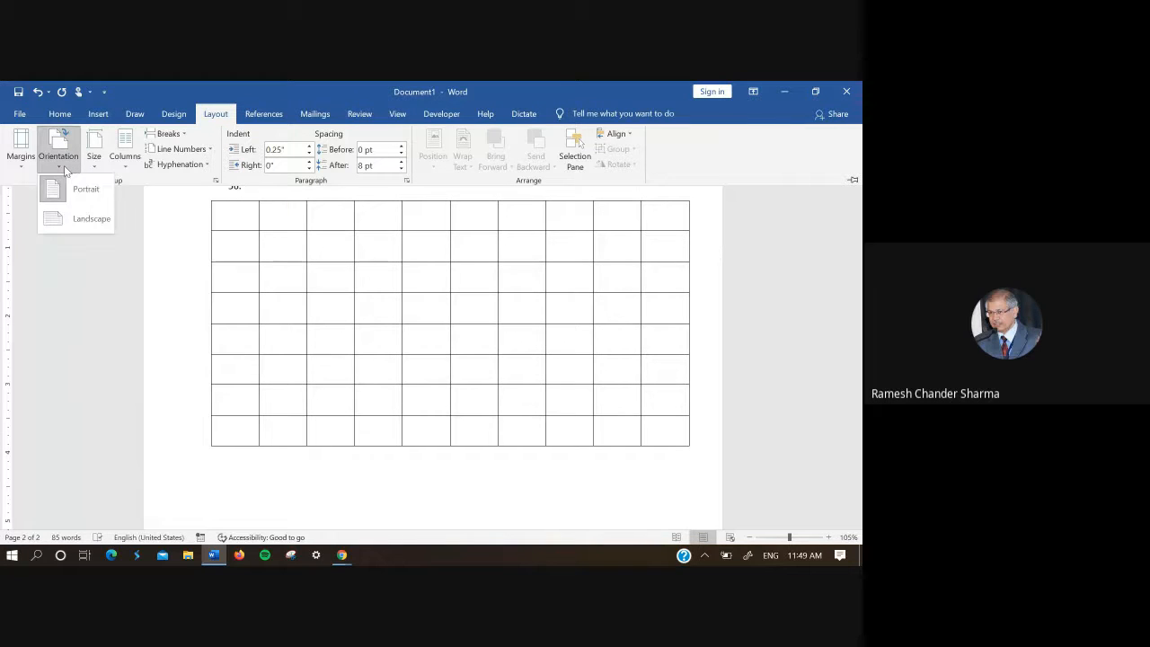
{"action": "left_click", "coordinate": [79, 219]}
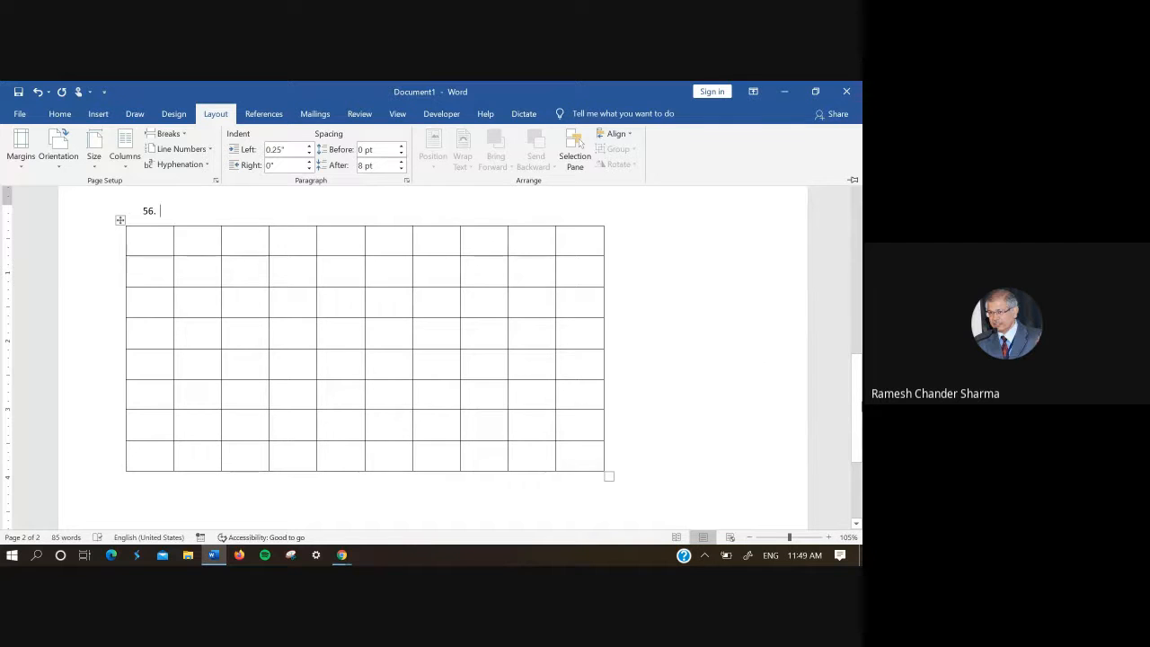
{"action": "mouse_move", "coordinate": [860, 406]}
{"action": "left_mouse_down"}
{"action": "mouse_move", "coordinate": [861, 383]}
{"action": "mouse_move", "coordinate": [859, 438]}
{"action": "mouse_move", "coordinate": [858, 407]}
{"action": "left_mouse_up"}
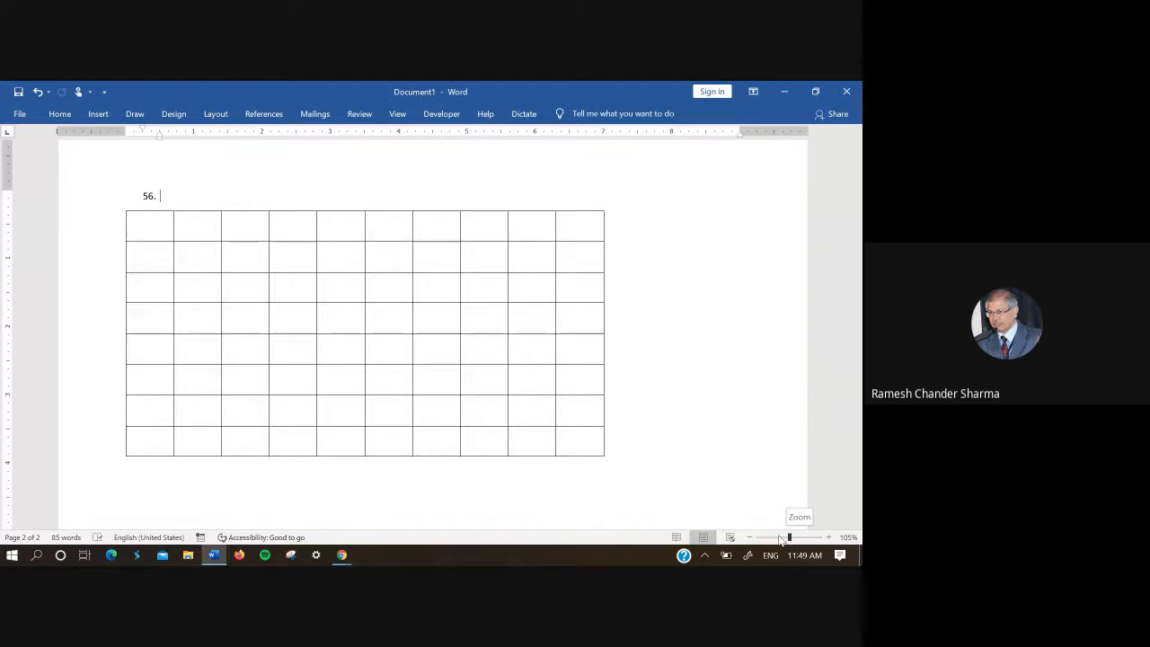
{"action": "left_click_drag", "start_coordinate": [789, 537], "coordinate": [771, 540]}
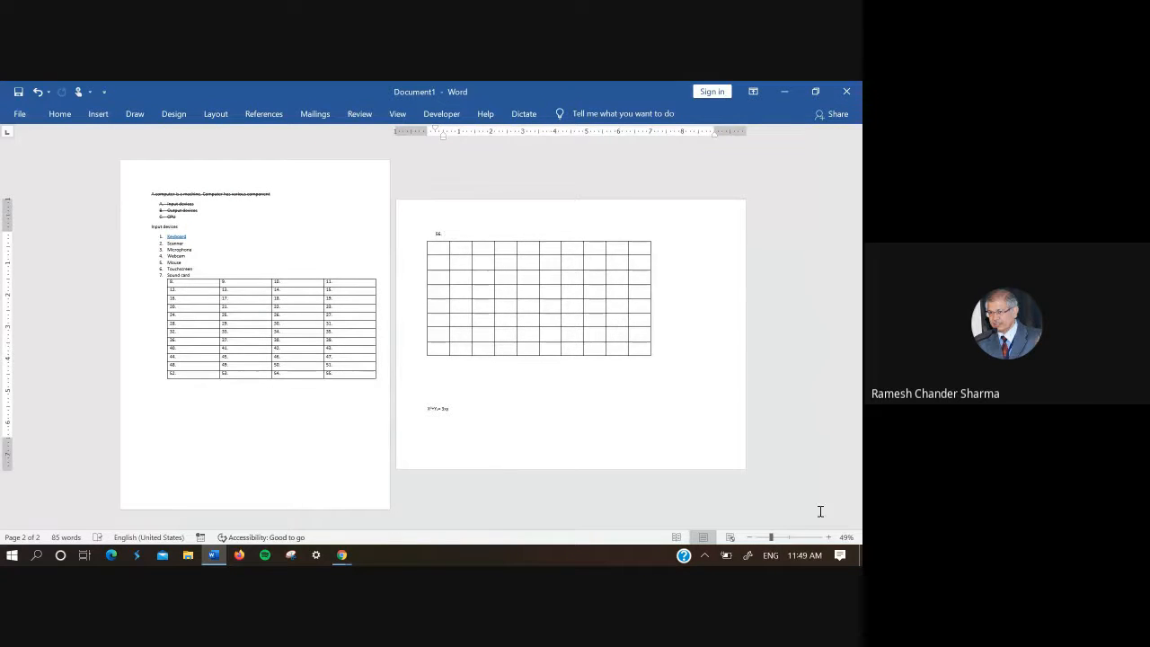
{"action": "left_click", "coordinate": [812, 475]}
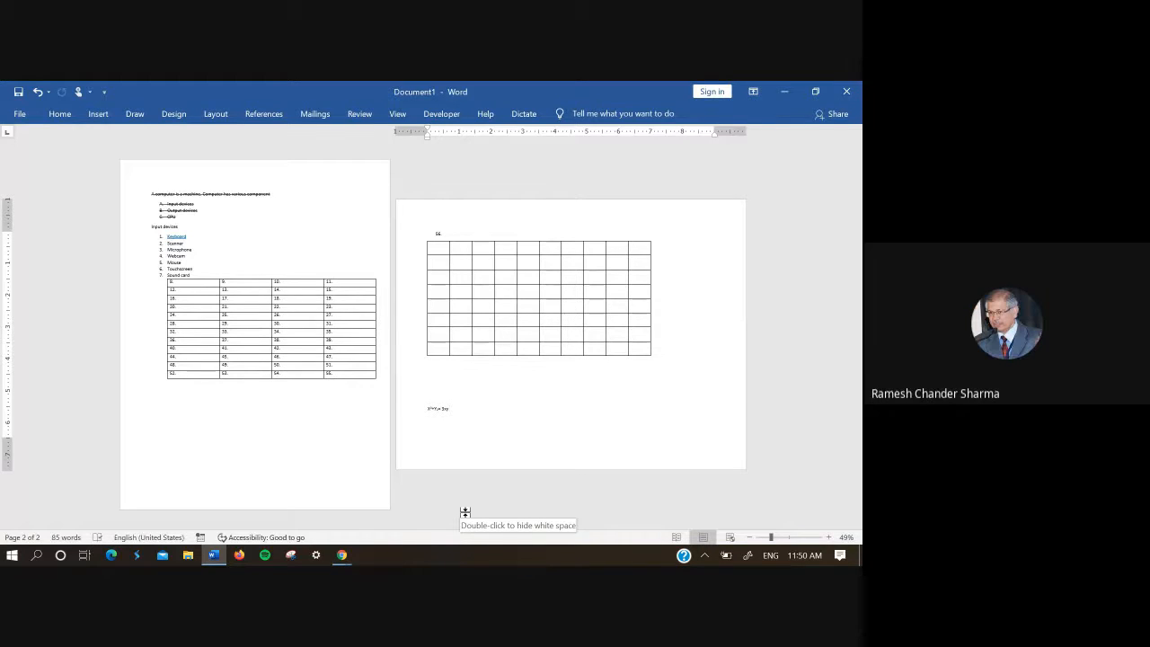
{"action": "left_click", "coordinate": [224, 462]}
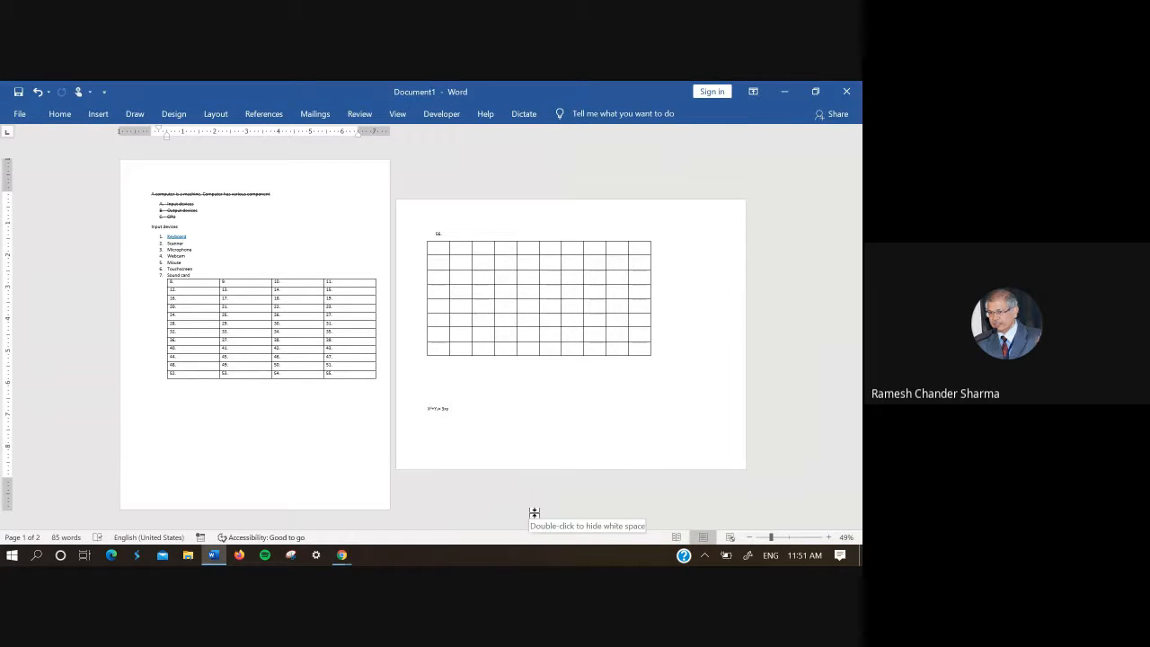
{"action": "left_click", "coordinate": [475, 221]}
{"action": "left_click", "coordinate": [475, 257]}
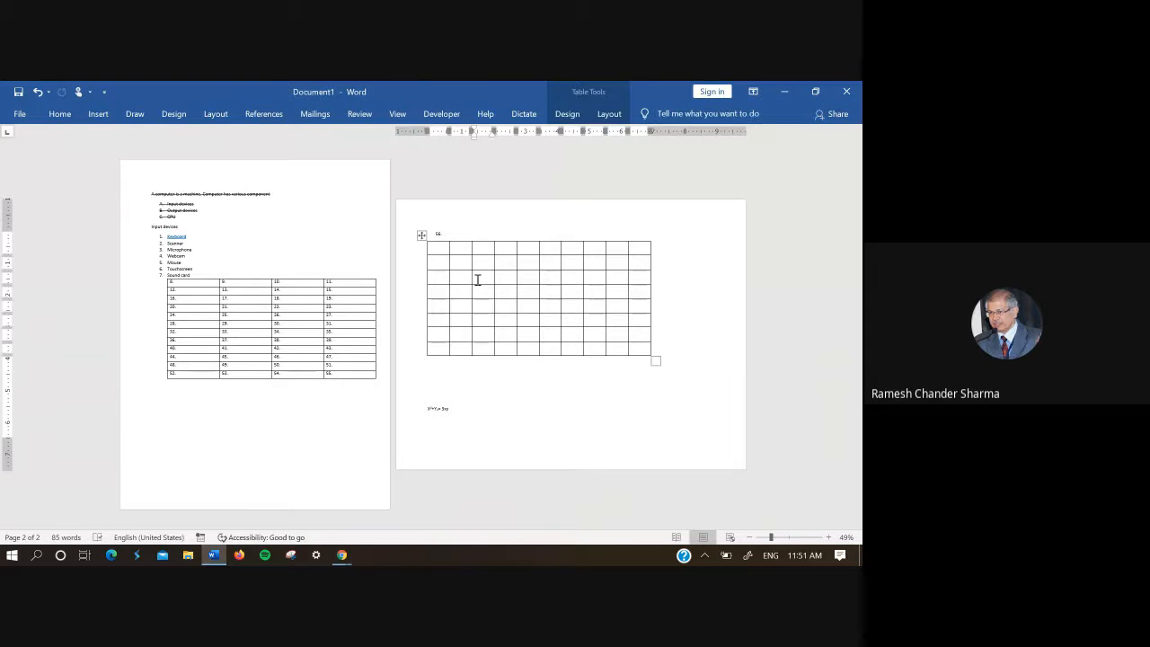
{"action": "left_click", "coordinate": [525, 265]}
{"action": "mouse_move", "coordinate": [561, 318]}
{"action": "left_mouse_down"}
{"action": "mouse_move", "coordinate": [527, 304]}
{"action": "mouse_move", "coordinate": [564, 324]}
{"action": "left_mouse_up"}
{"action": "left_click", "coordinate": [544, 373]}
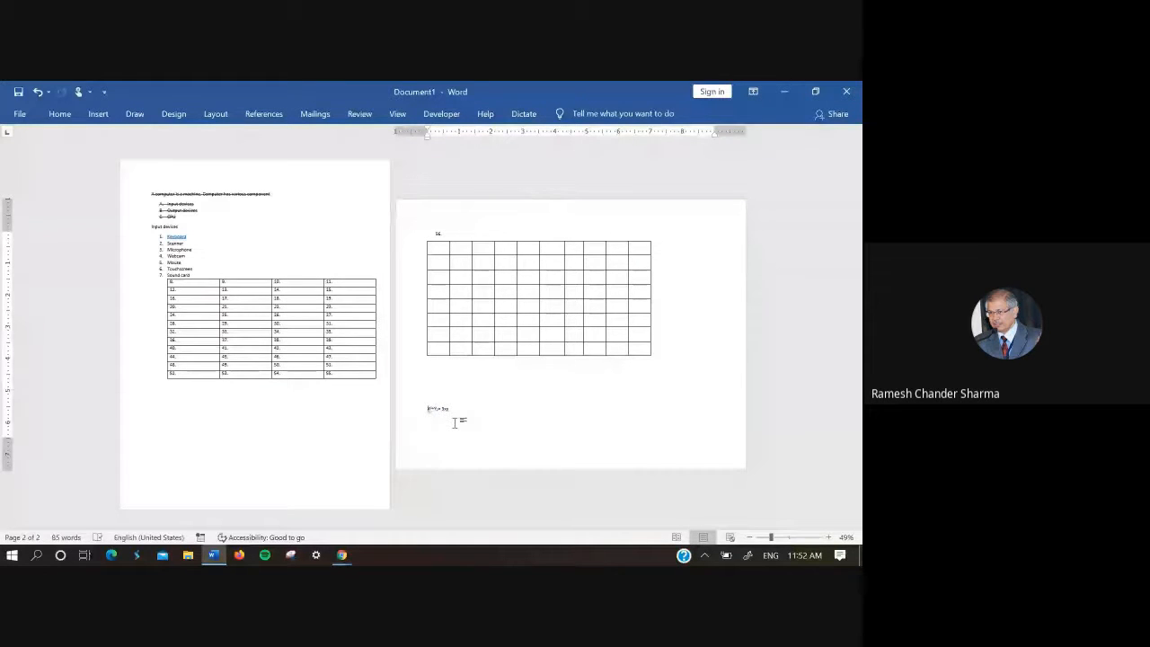
Step: Remove empty space above the equation line below the 10x8 table
{"action": "left_click_drag", "start_coordinate": [429, 412], "coordinate": [430, 432]}
{"action": "key", "text": "BackSpace"}
{"action": "key", "text": "BackSpace"}
{"action": "key", "text": "BackSpace"}
Step: Add blank paragraphs after the equation line until the document continues onto a third page
{"action": "double_click", "coordinate": [451, 398]}
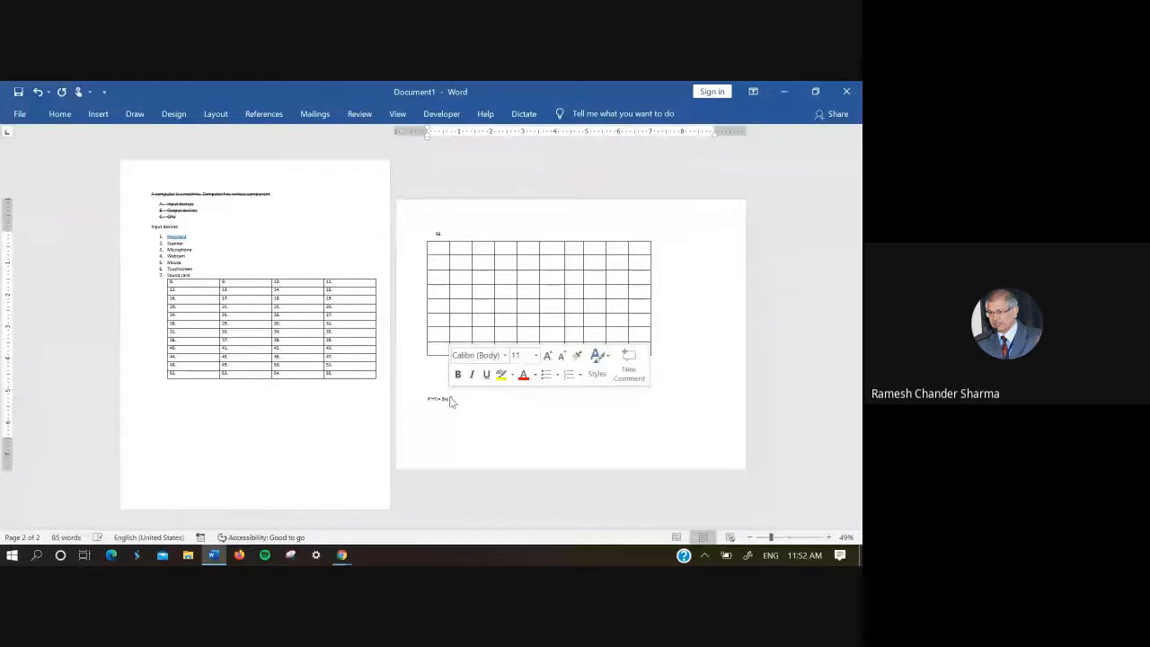
{"action": "key", "text": "Return"}
{"action": "key", "text": "Return"}
{"action": "key", "text": "Return"}
{"action": "key", "text": "Return"}
{"action": "key", "text": "Return"}
{"action": "key", "text": "Return"}
{"action": "key", "text": "Return"}
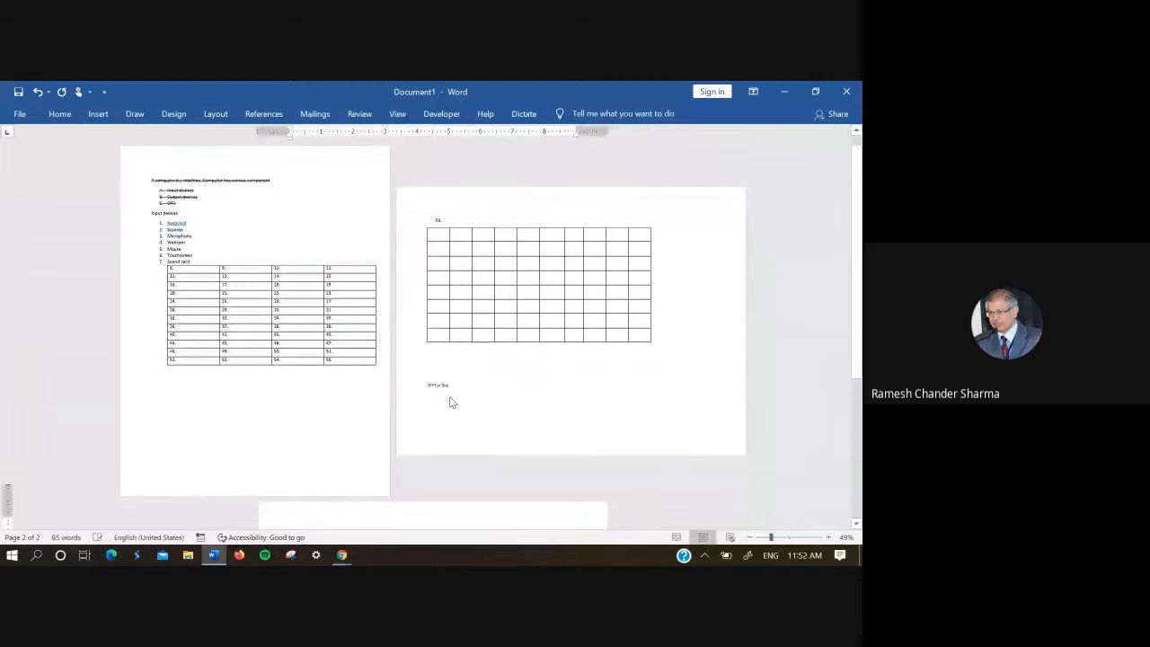
{"action": "key", "text": "Return"}
{"action": "key", "text": "Return"}
{"action": "key", "text": "Return"}
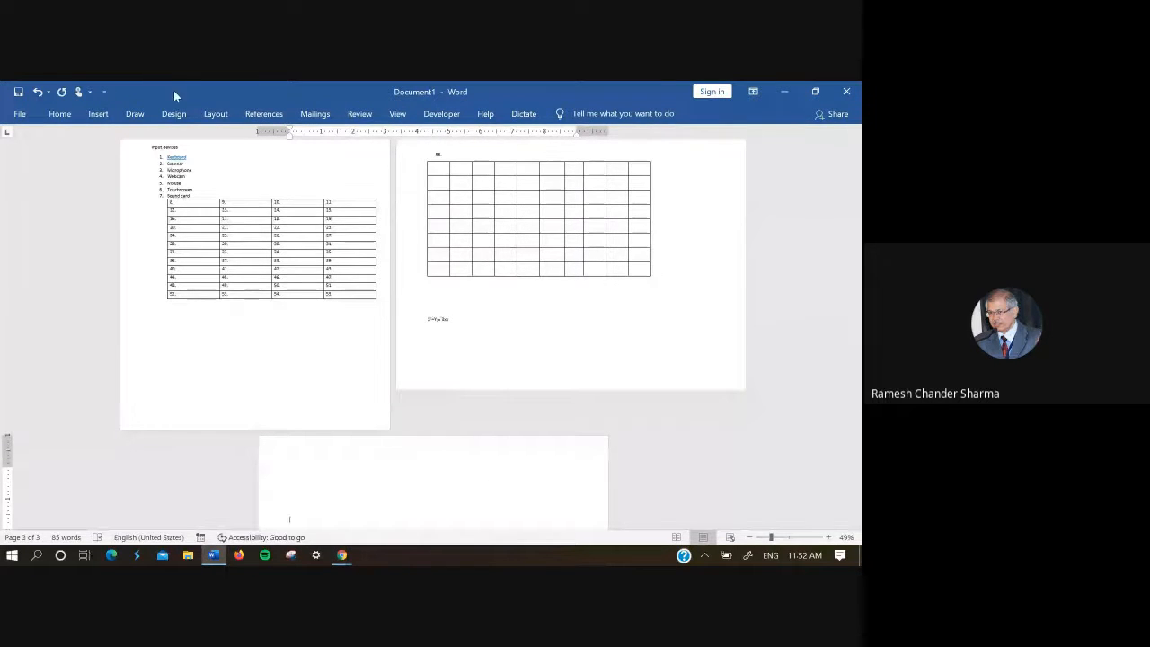
Step: Insert a Next Page section break on the empty third page
{"action": "left_click", "coordinate": [216, 114]}
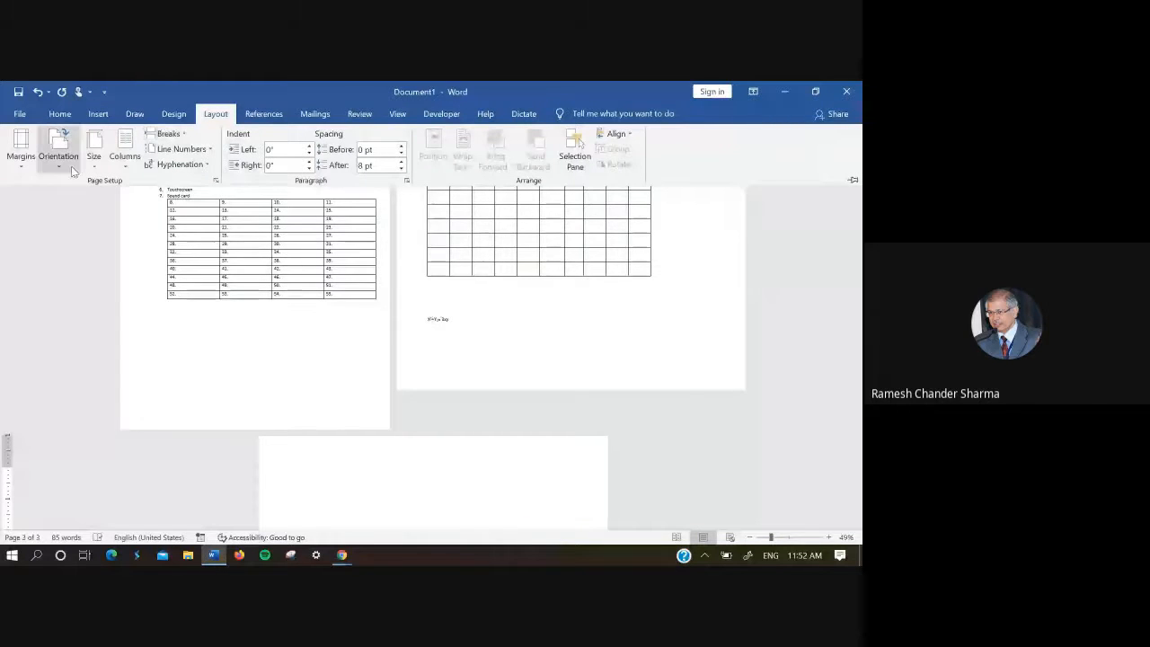
{"action": "left_click", "coordinate": [171, 133]}
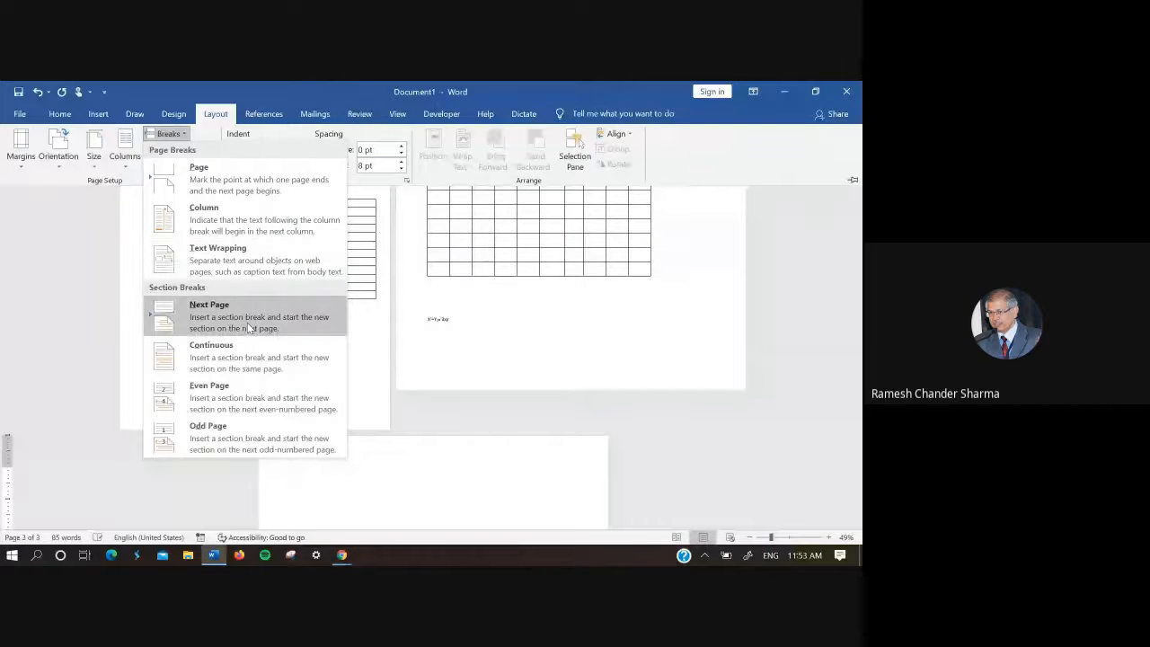
{"action": "left_click", "coordinate": [250, 329]}
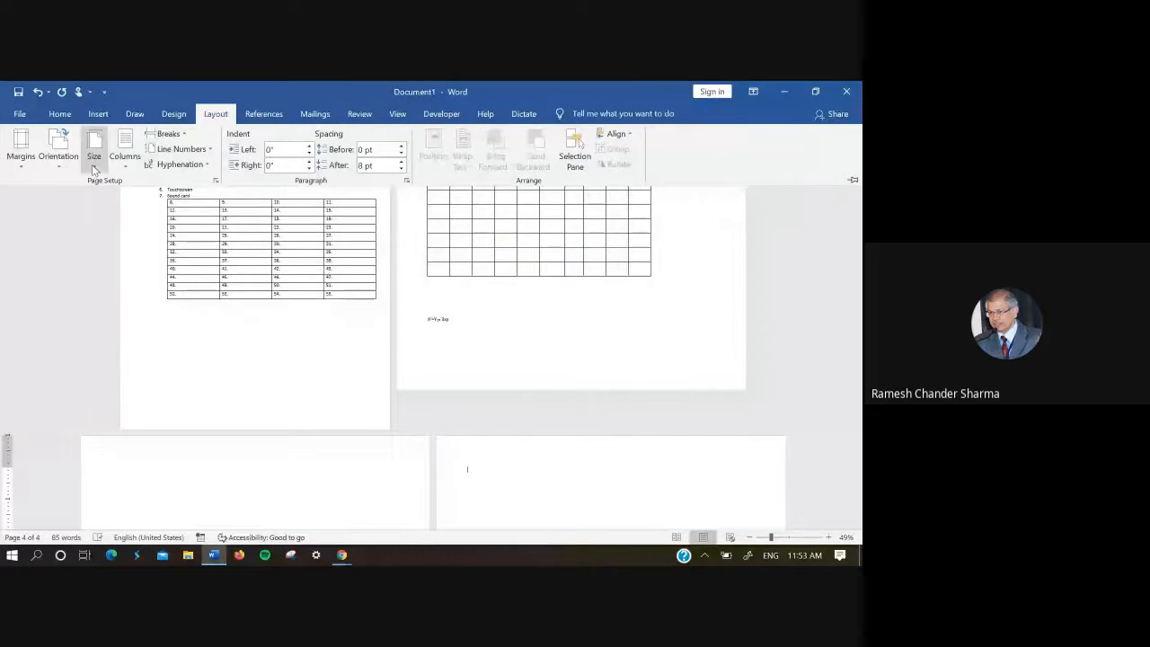
Step: Set the section with the 10x8 table and the third page to Portrait orientation
{"action": "left_click", "coordinate": [265, 469]}
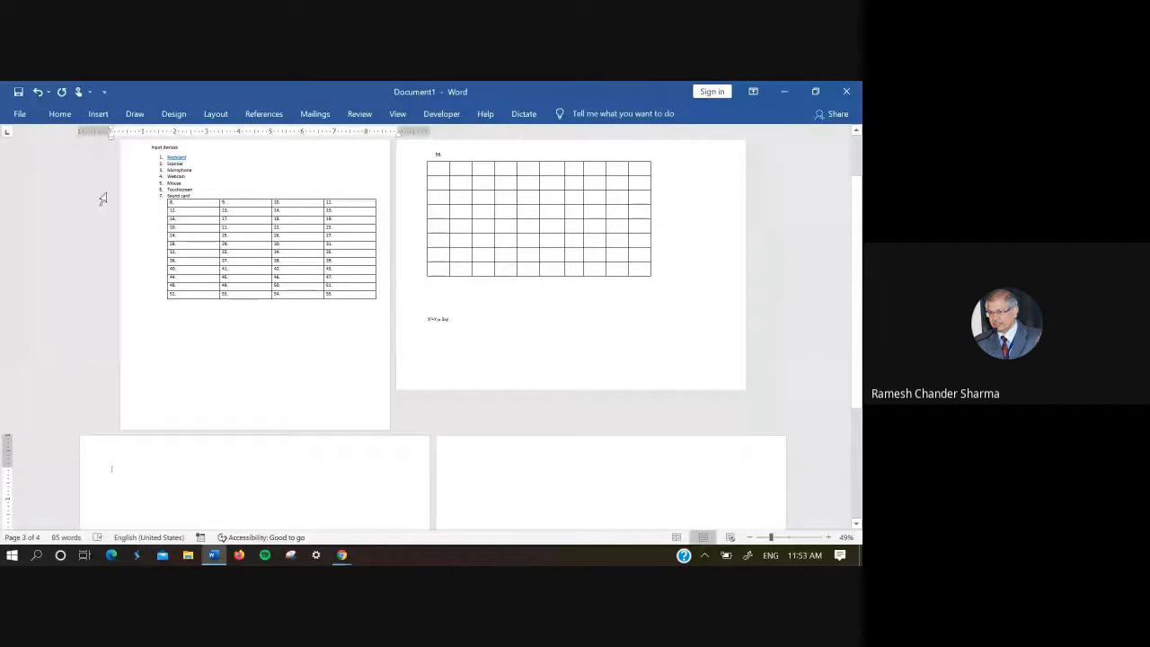
{"action": "left_click", "coordinate": [64, 117]}
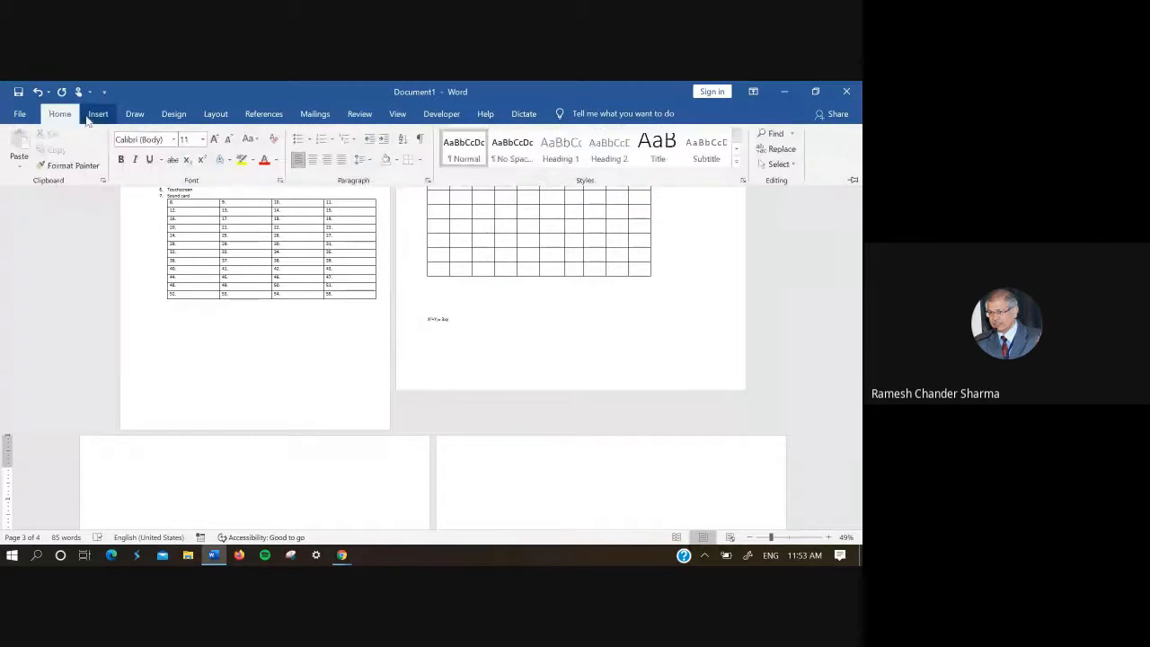
{"action": "left_click", "coordinate": [98, 114]}
{"action": "left_click", "coordinate": [216, 114]}
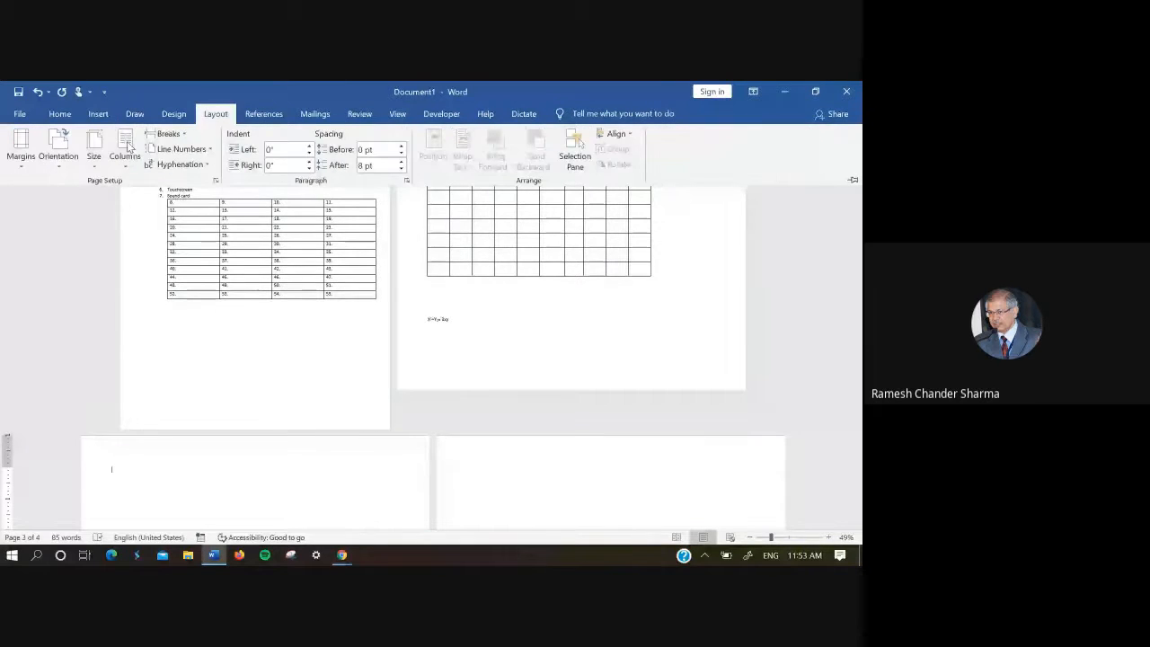
{"action": "left_click", "coordinate": [57, 148]}
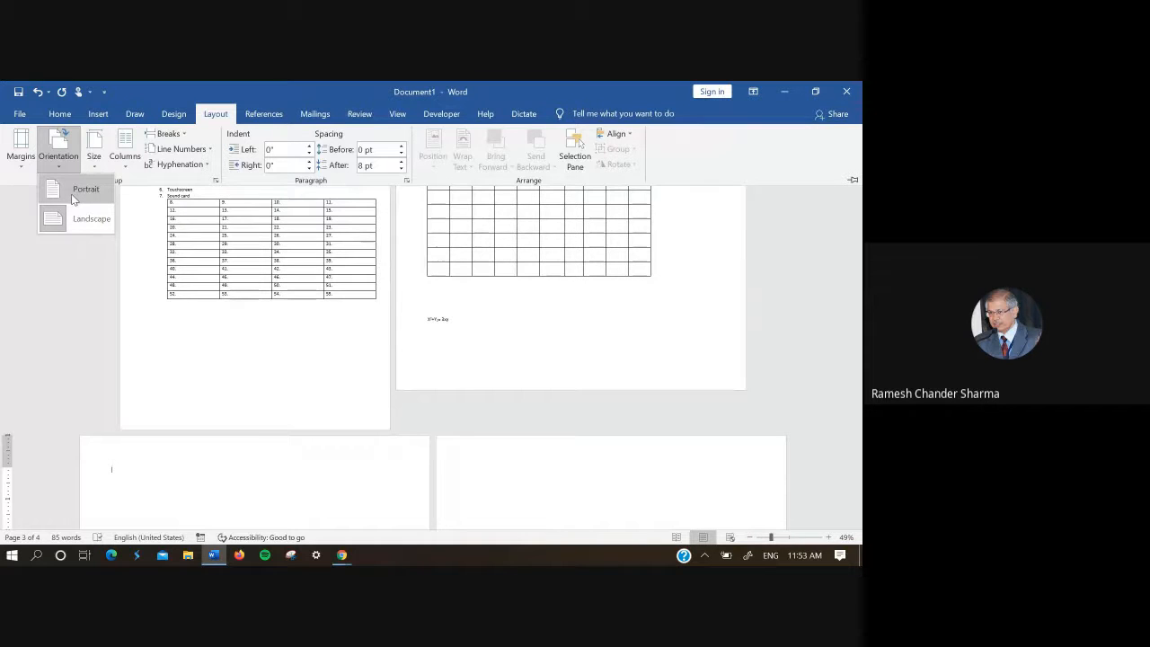
{"action": "left_click", "coordinate": [74, 195]}
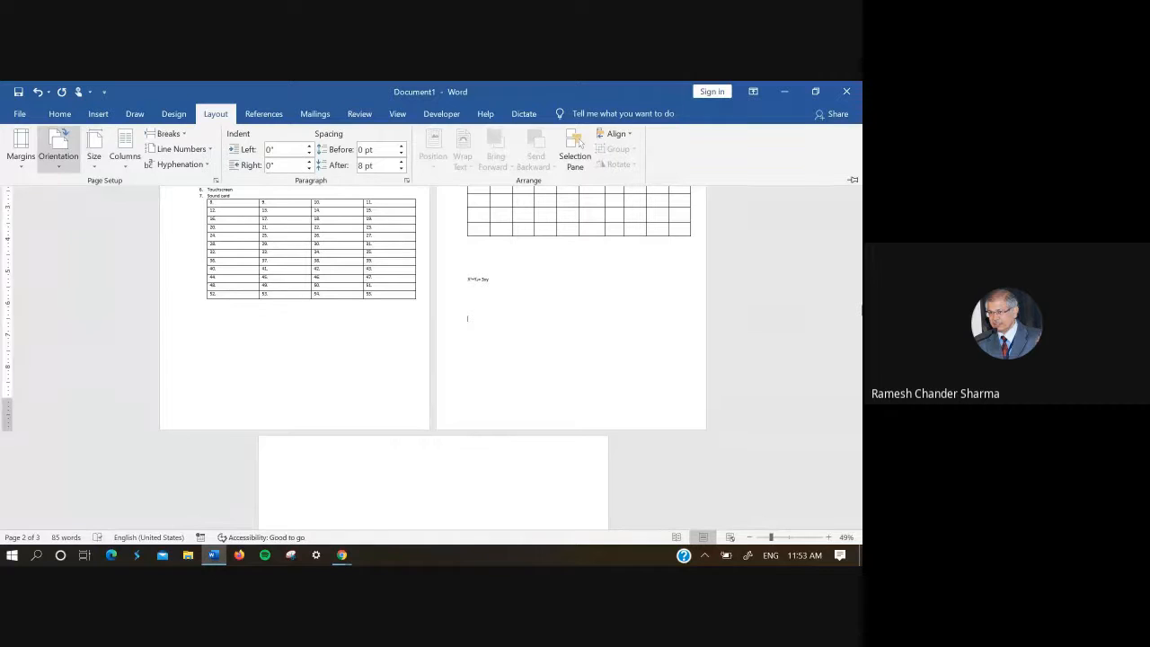
Step: Insert the picture of an airplane silhouetted against the sunset from the online Airplane category on the last, landscape page
{"action": "left_click", "coordinate": [389, 480]}
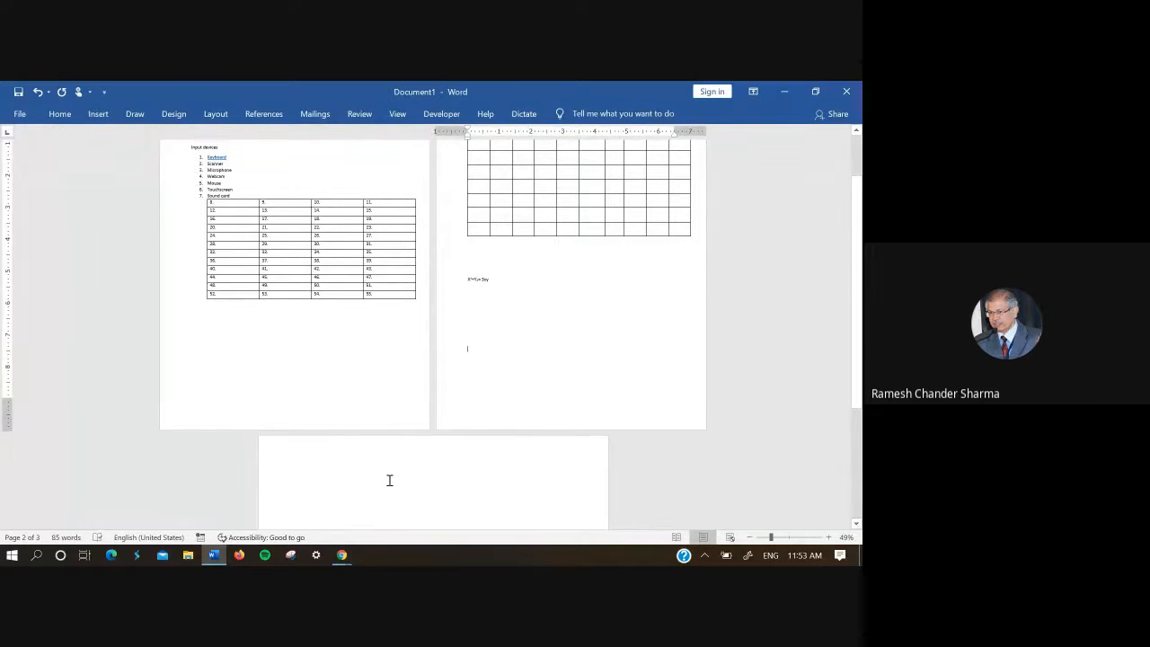
{"action": "left_click", "coordinate": [389, 480]}
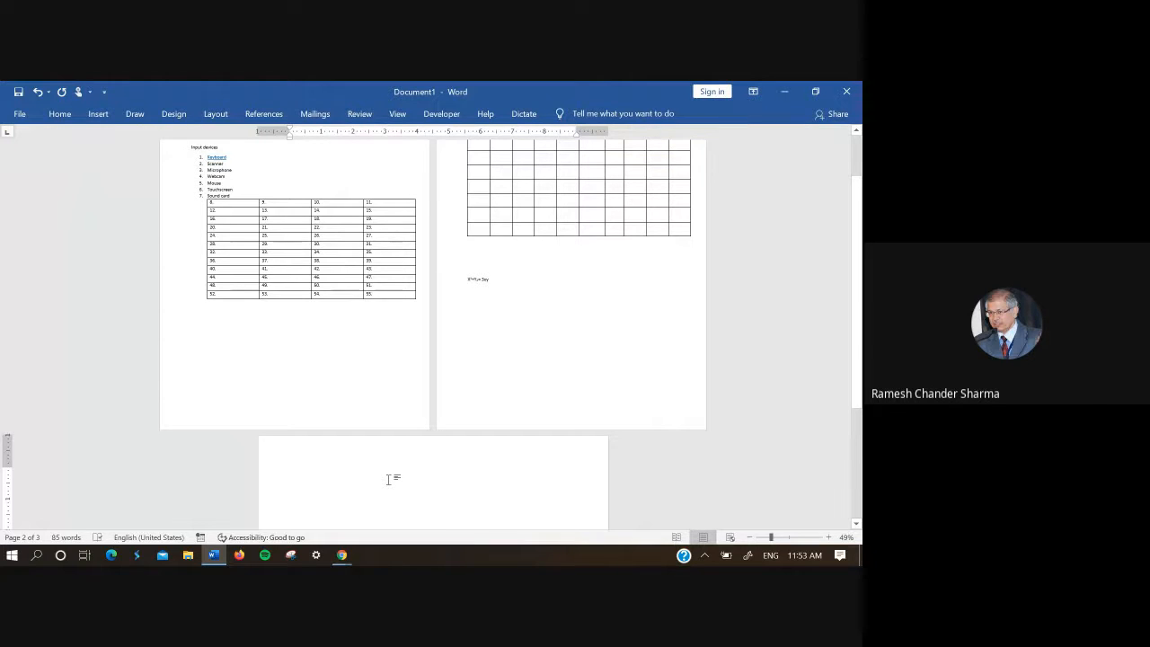
{"action": "left_click_drag", "start_coordinate": [858, 369], "coordinate": [862, 481]}
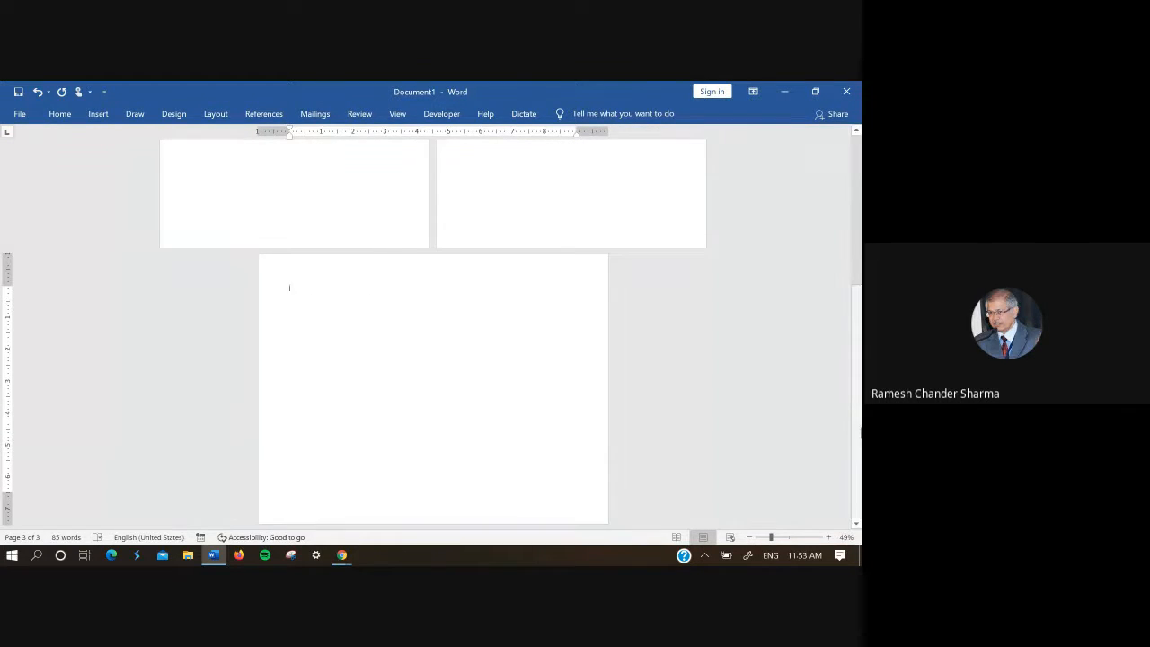
{"action": "mouse_move", "coordinate": [860, 433]}
{"action": "left_mouse_down"}
{"action": "mouse_move", "coordinate": [858, 276]}
{"action": "mouse_move", "coordinate": [858, 428]}
{"action": "left_mouse_up"}
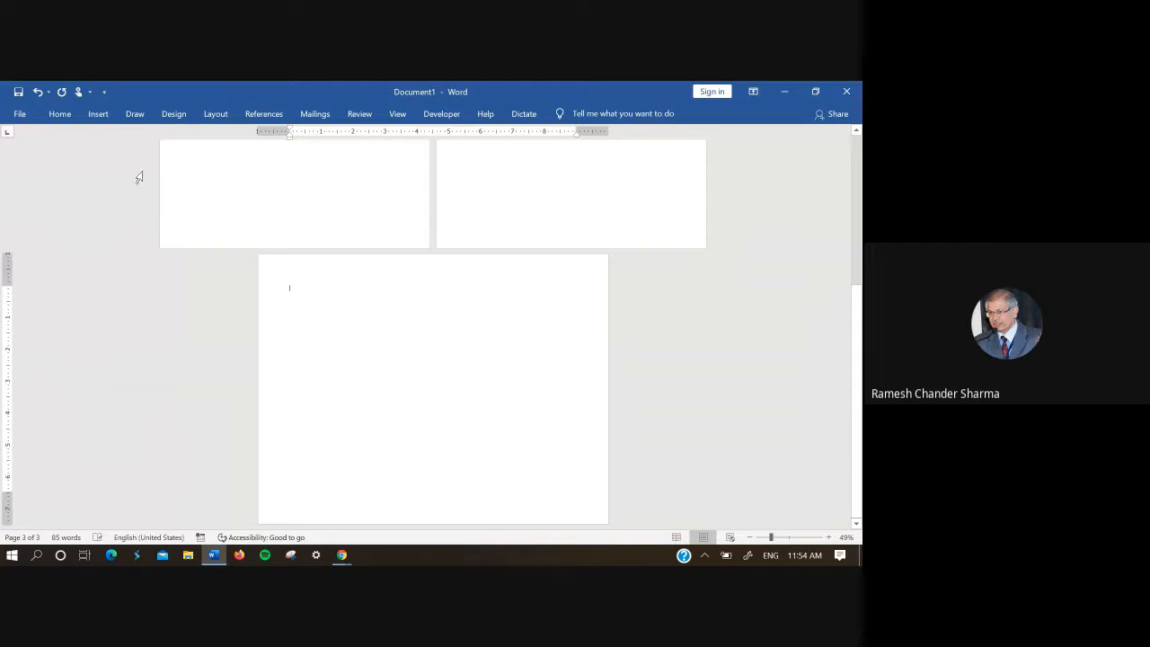
{"action": "left_click", "coordinate": [96, 114]}
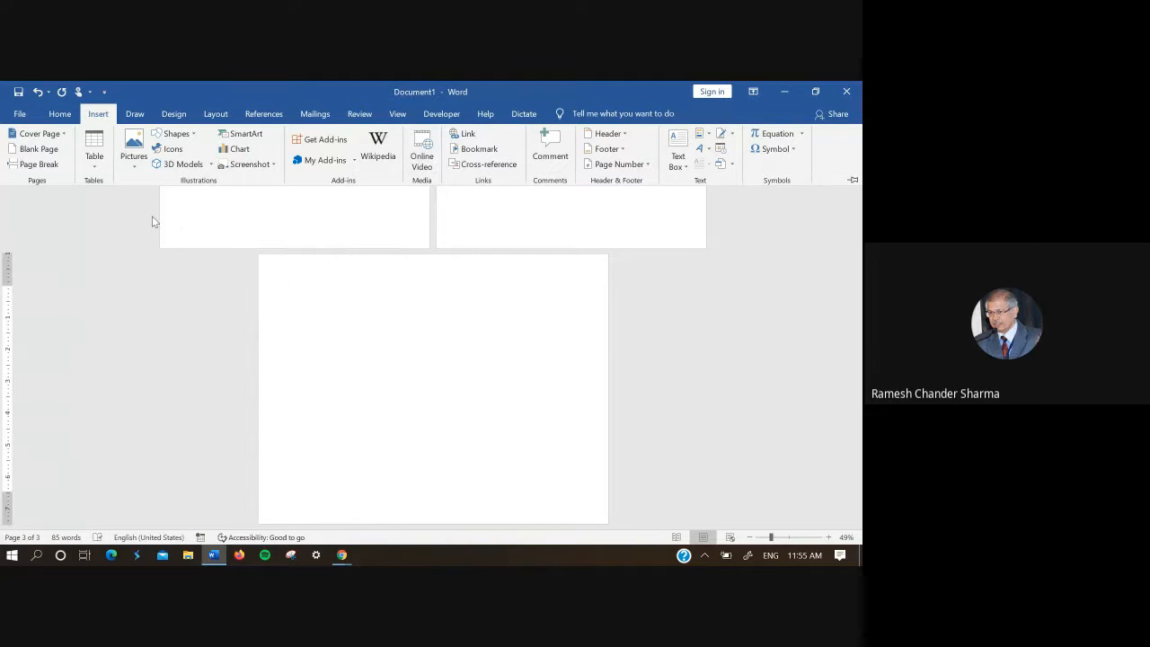
{"action": "left_click", "coordinate": [137, 164]}
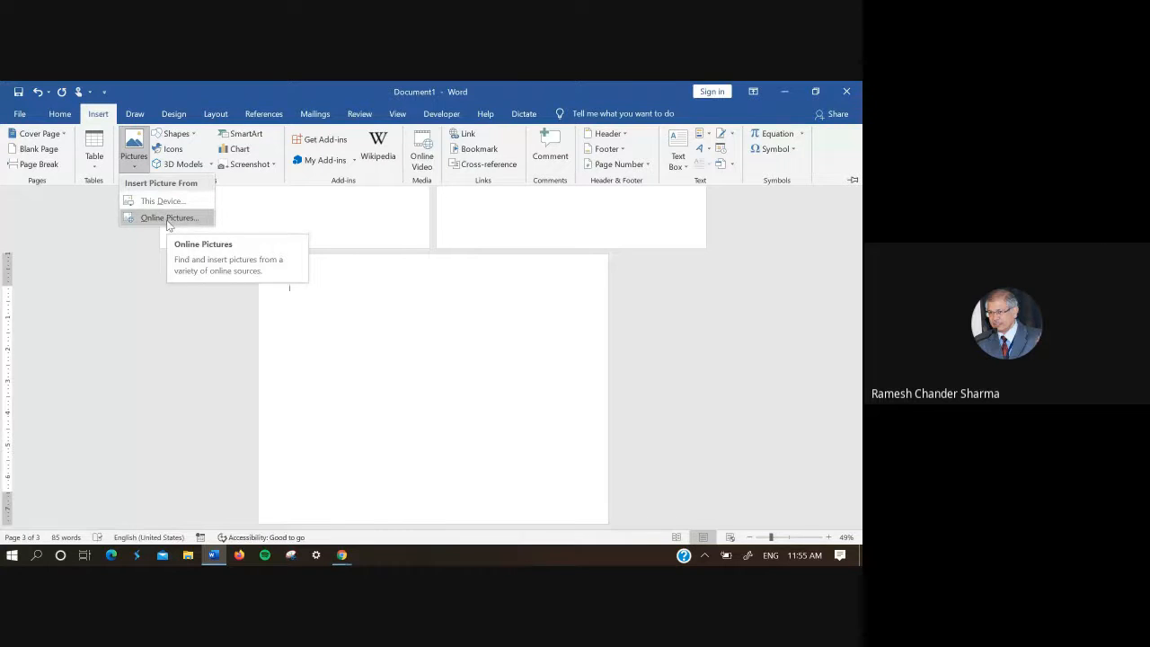
{"action": "left_click", "coordinate": [167, 221]}
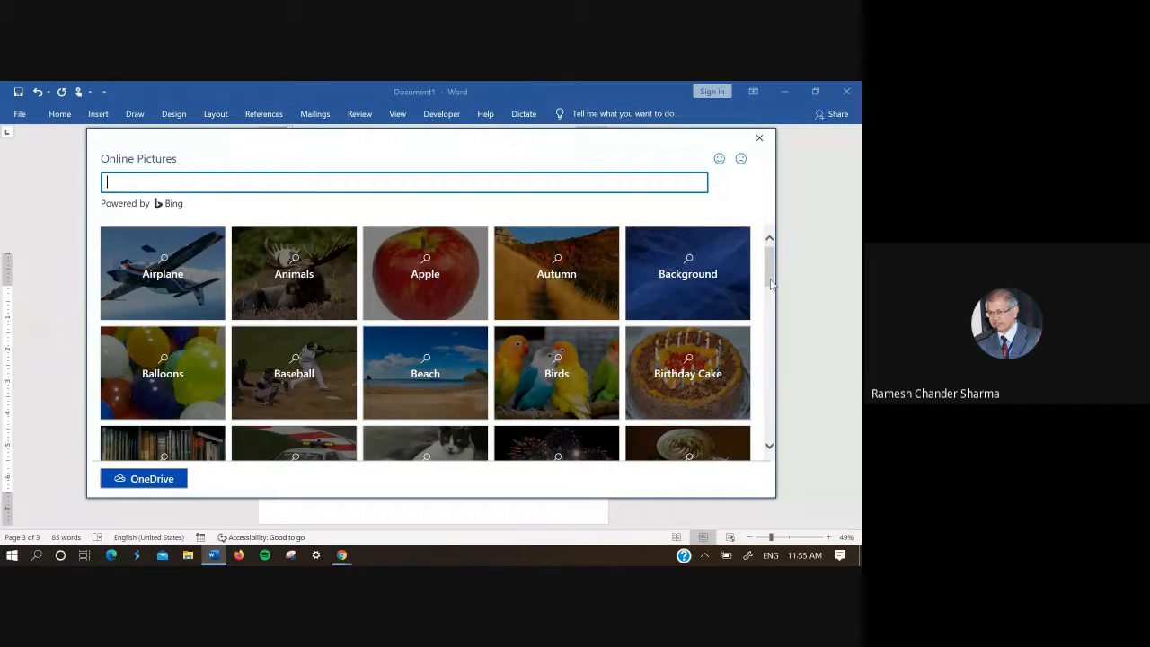
{"action": "left_click_drag", "start_coordinate": [771, 284], "coordinate": [780, 317]}
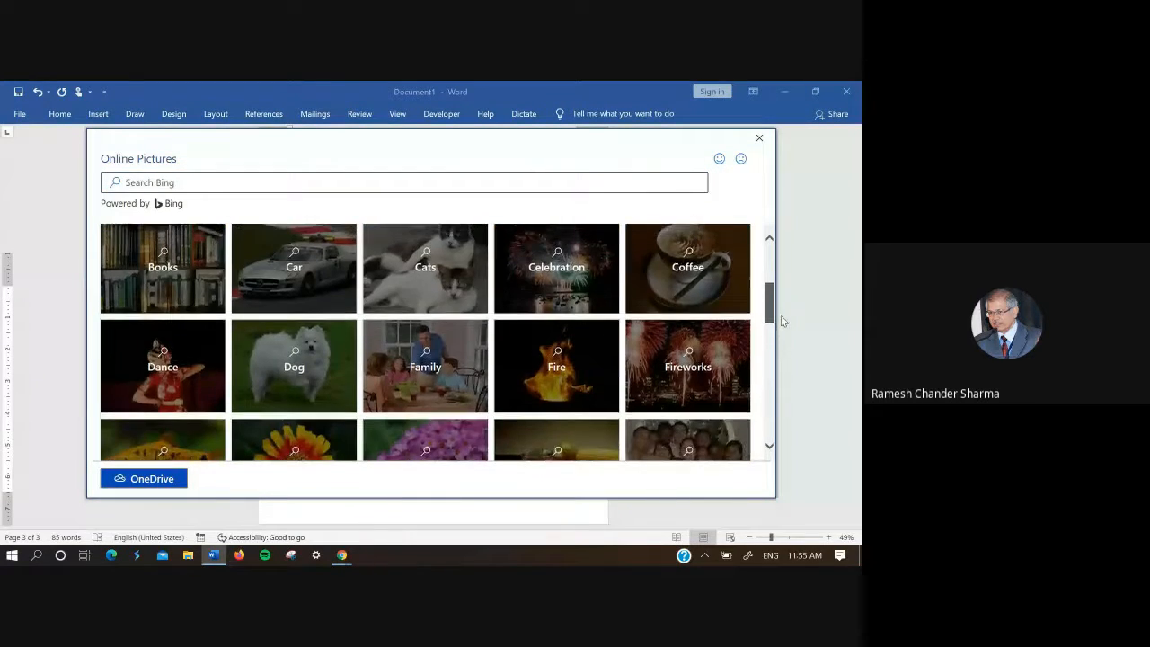
{"action": "left_click_drag", "start_coordinate": [769, 289], "coordinate": [762, 223]}
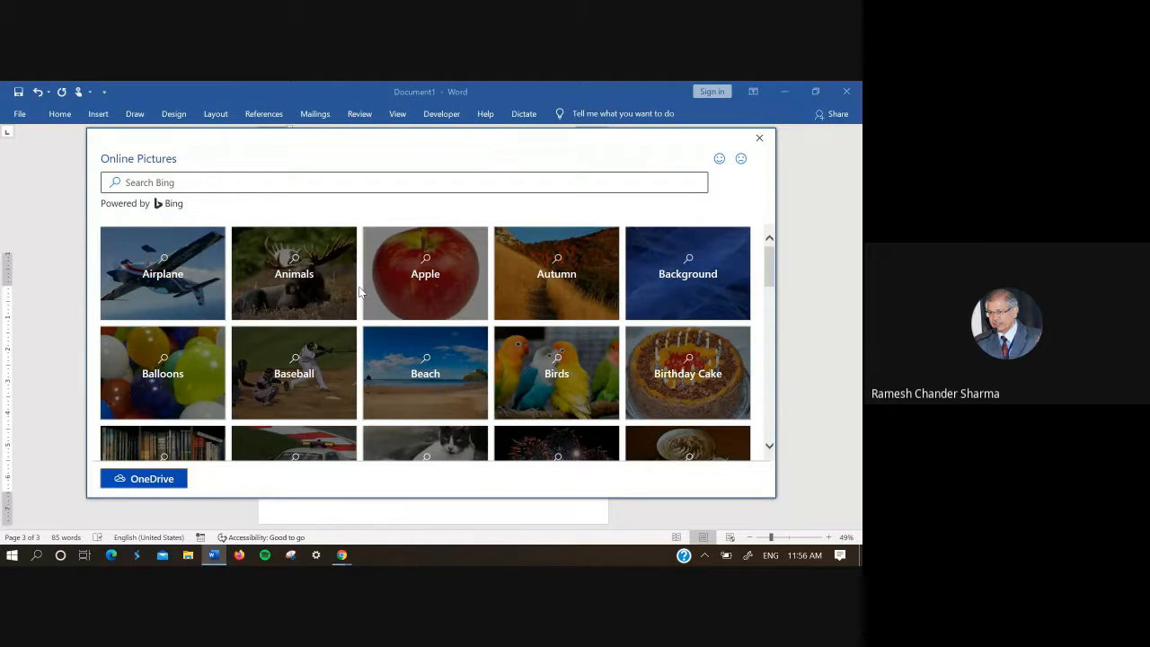
{"action": "left_click", "coordinate": [200, 296]}
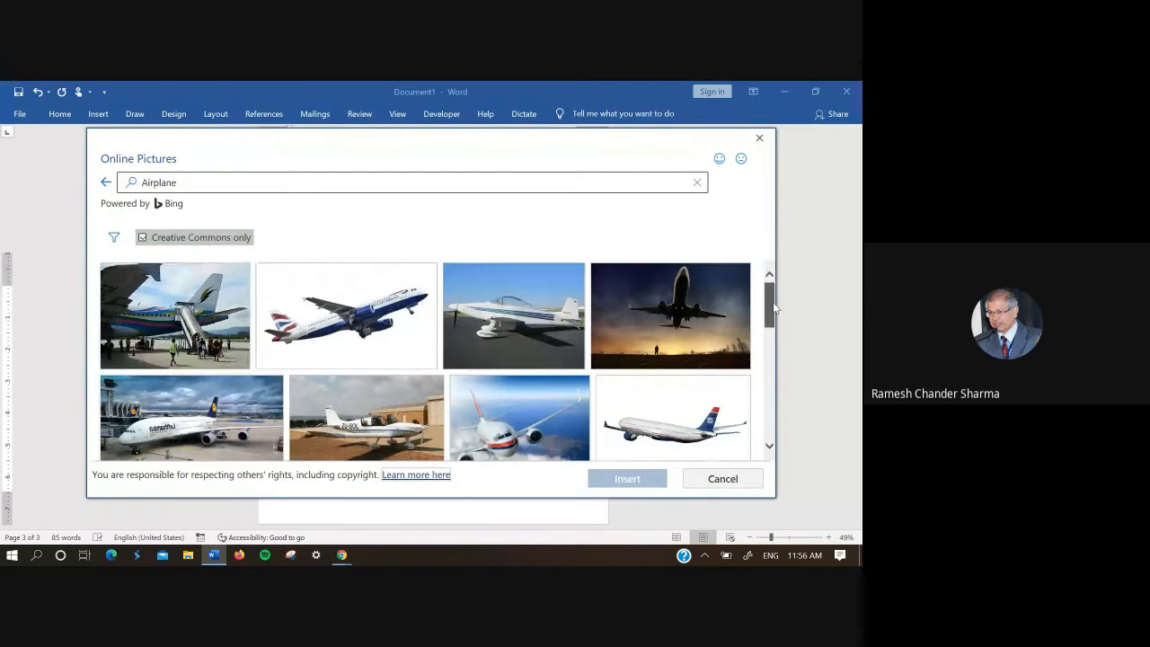
{"action": "mouse_move", "coordinate": [772, 302]}
{"action": "left_mouse_down"}
{"action": "mouse_move", "coordinate": [790, 354]}
{"action": "mouse_move", "coordinate": [784, 303]}
{"action": "left_mouse_up"}
{"action": "left_click", "coordinate": [647, 341]}
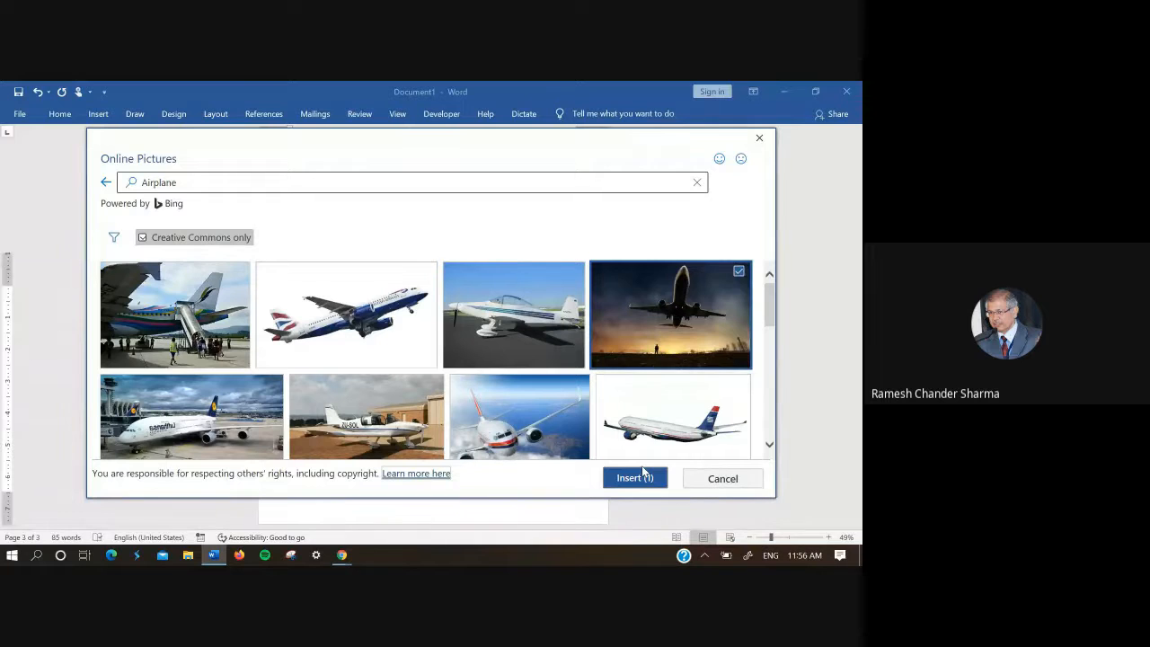
{"action": "left_click", "coordinate": [634, 477]}
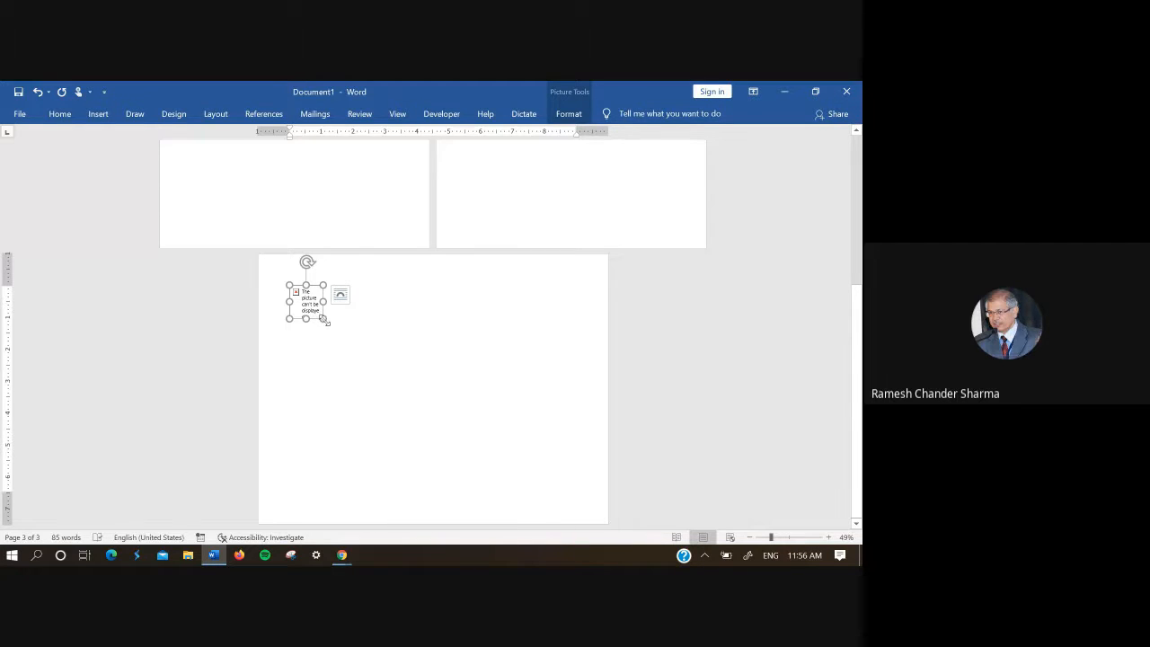
Step: Enlarge the inserted picture frame proportionally to about 2.75 inches square and deselect it
{"action": "left_click_drag", "start_coordinate": [324, 319], "coordinate": [377, 373]}
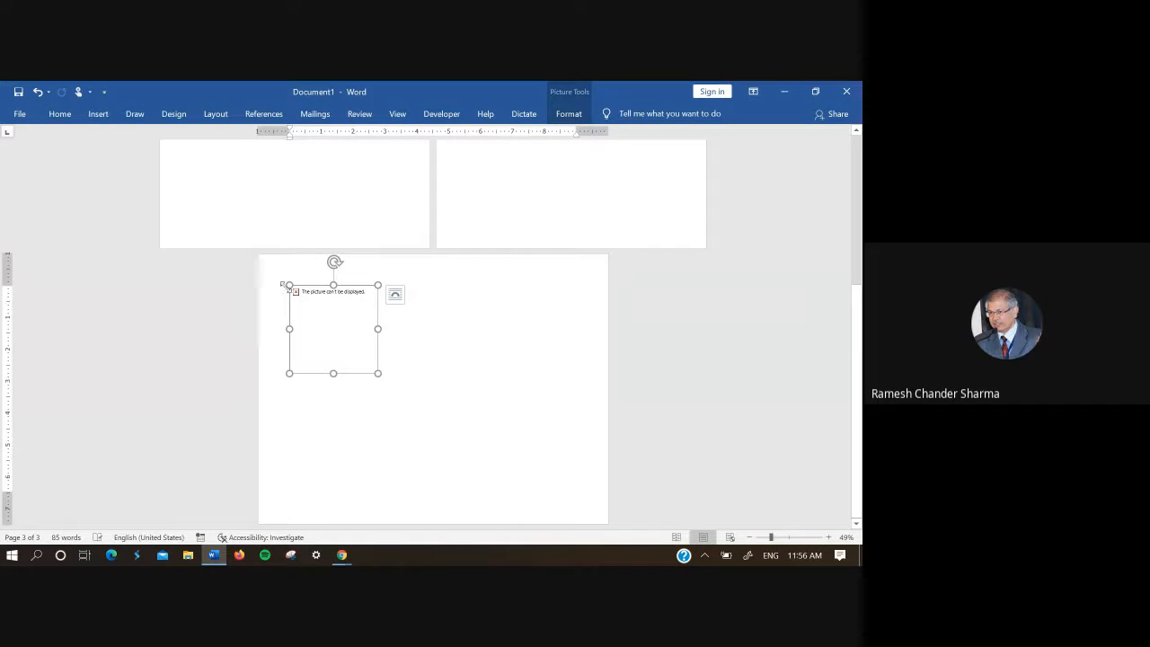
{"action": "right_click", "coordinate": [300, 292]}
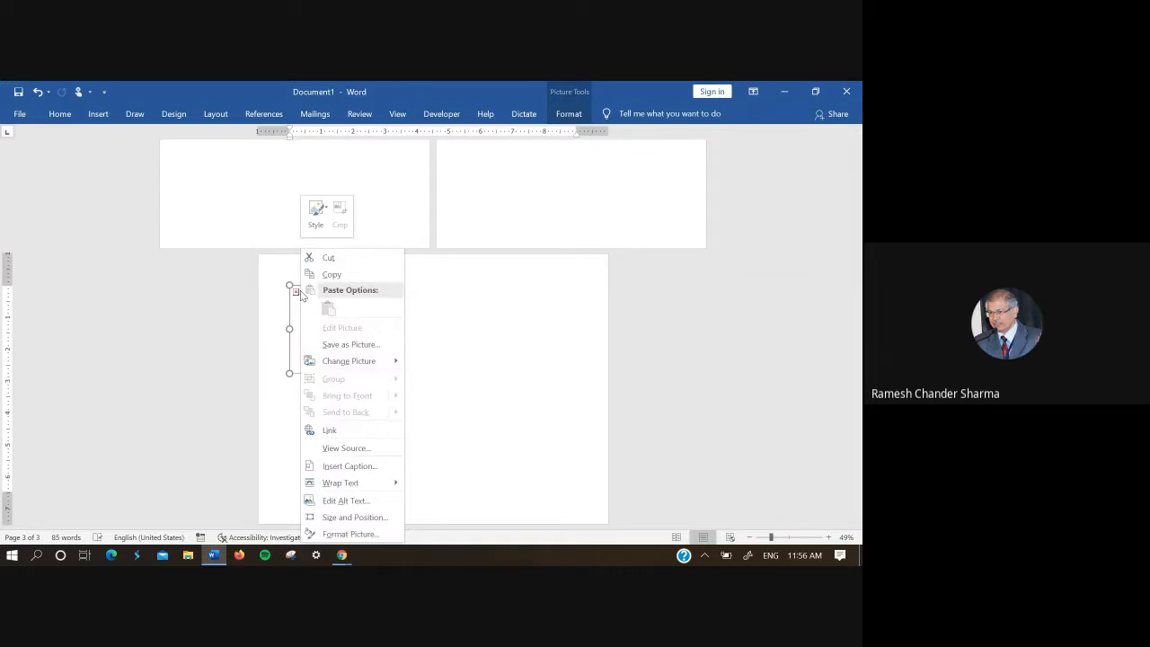
{"action": "left_click", "coordinate": [467, 340]}
{"action": "left_click", "coordinate": [403, 297]}
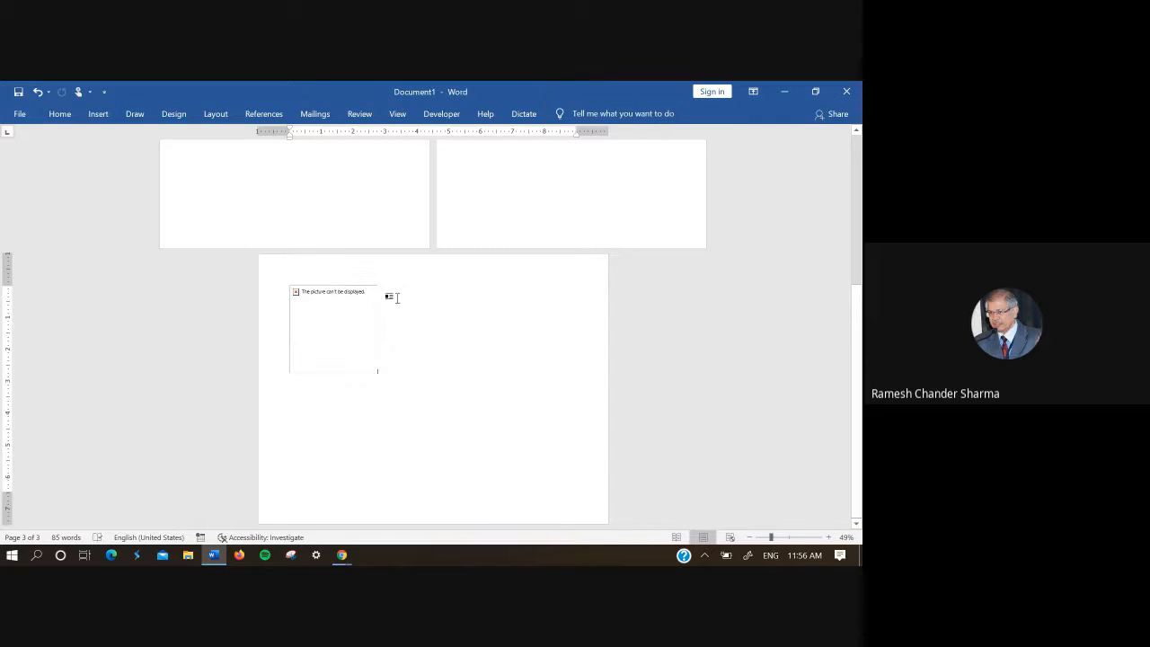
Step: Examine the picture frame's shortcut commands and its Format Picture settings, including the Picture Corrections options
{"action": "left_click", "coordinate": [362, 299]}
{"action": "right_click", "coordinate": [338, 298]}
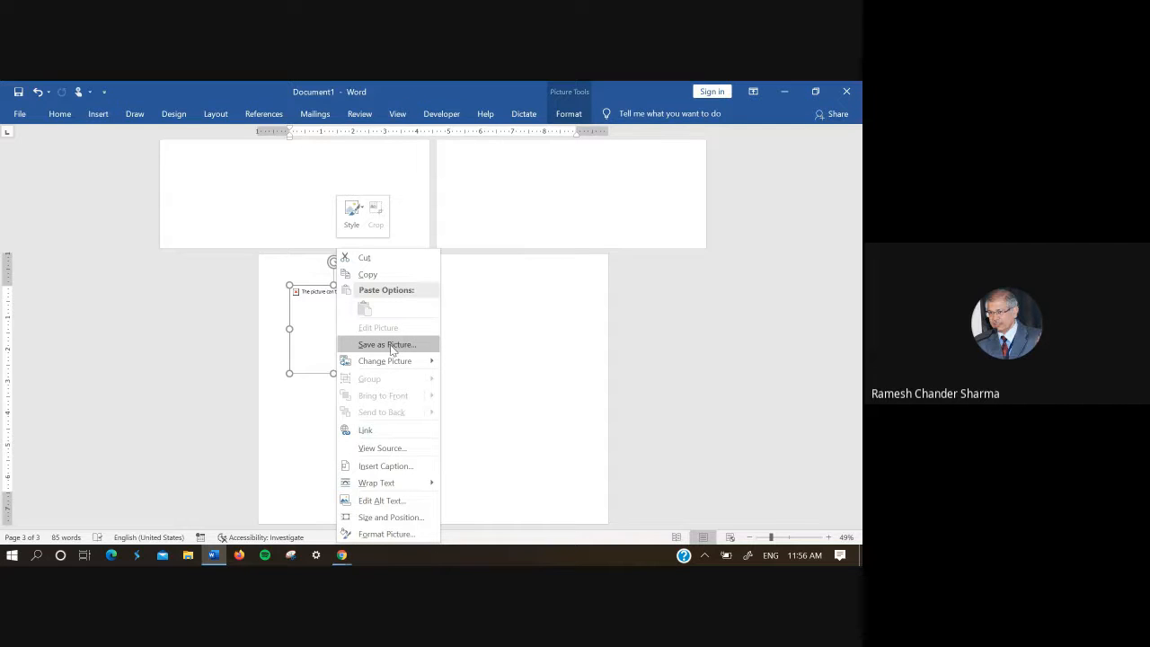
{"action": "mouse_move", "coordinate": [392, 365]}
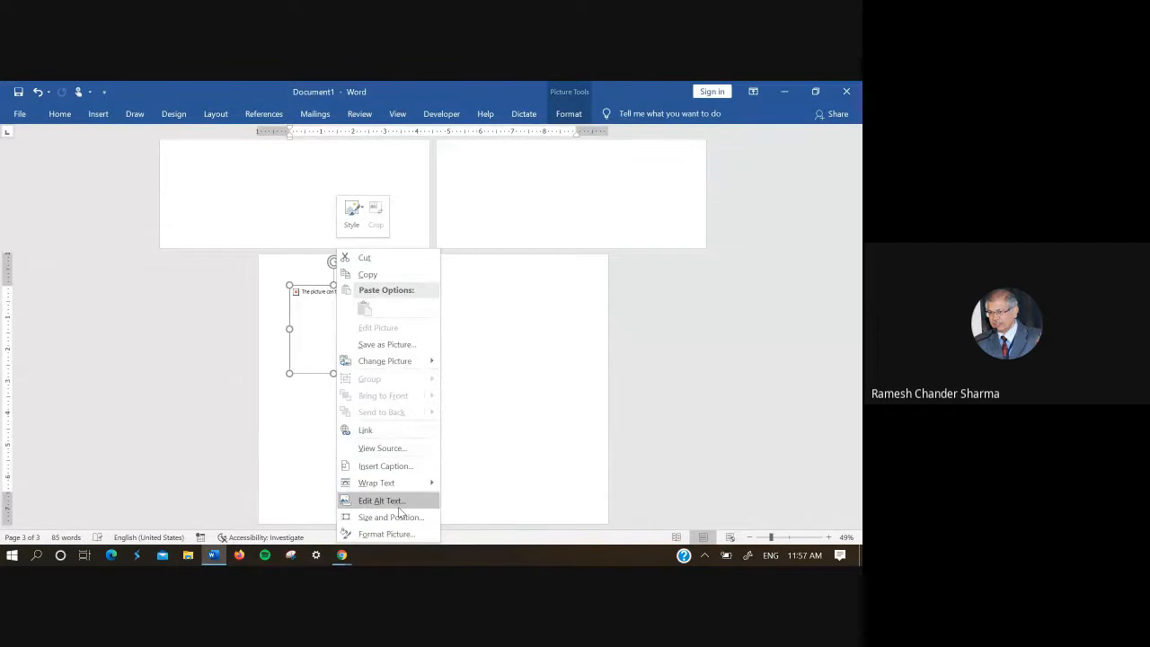
{"action": "left_click", "coordinate": [398, 533]}
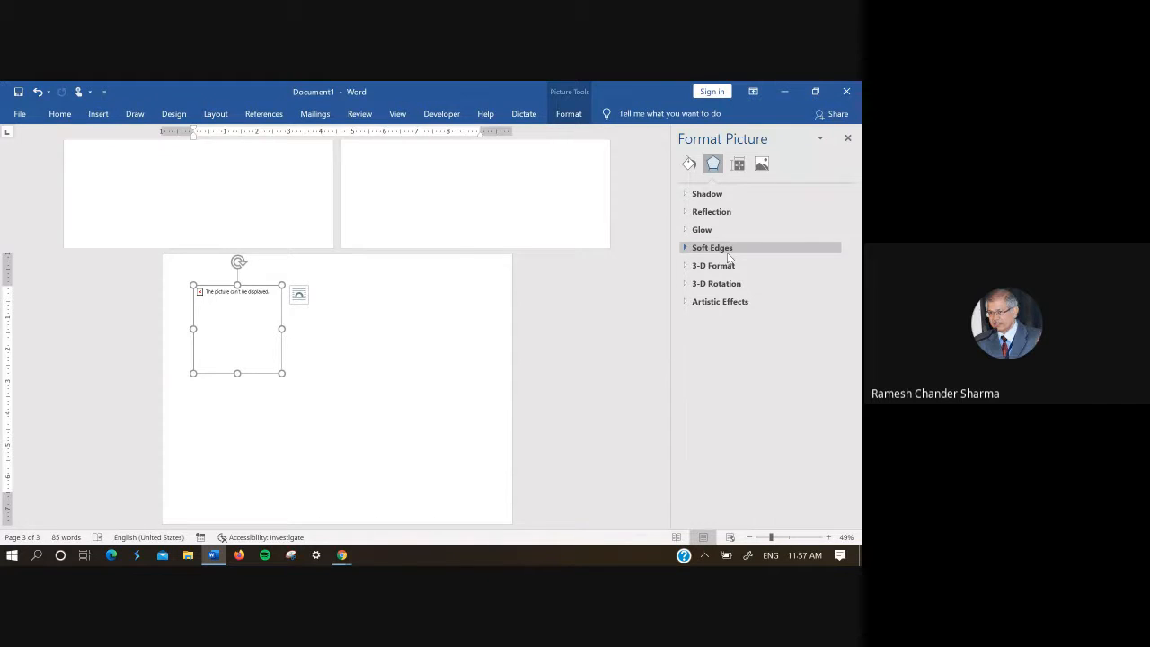
{"action": "left_click", "coordinate": [761, 164]}
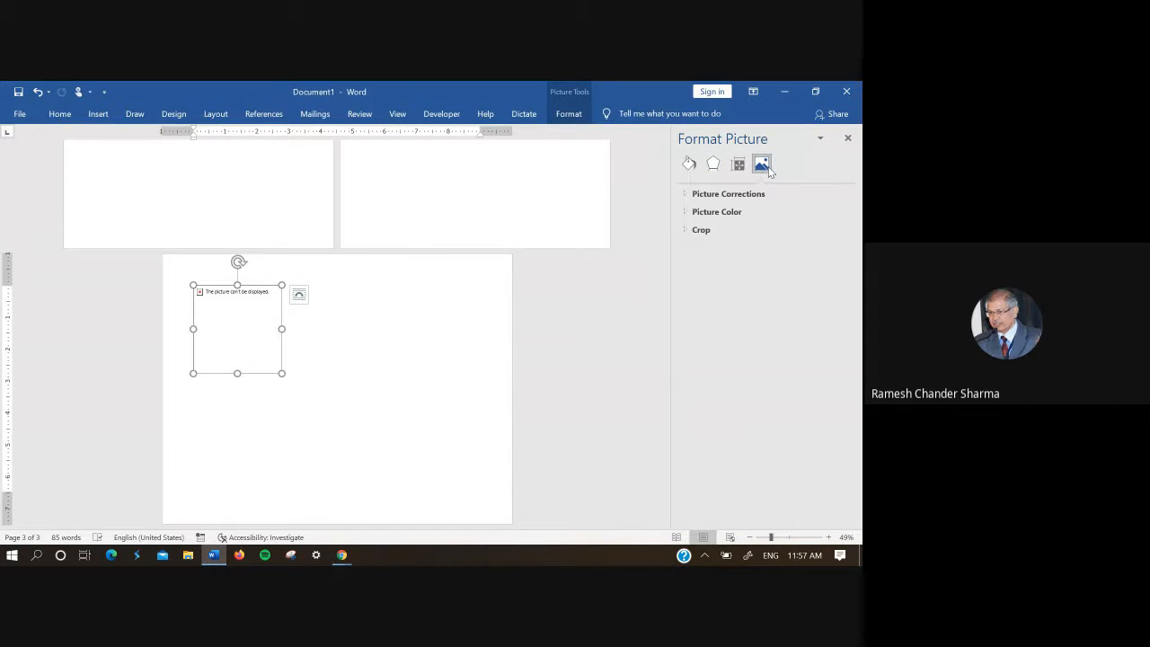
{"action": "left_click", "coordinate": [732, 194]}
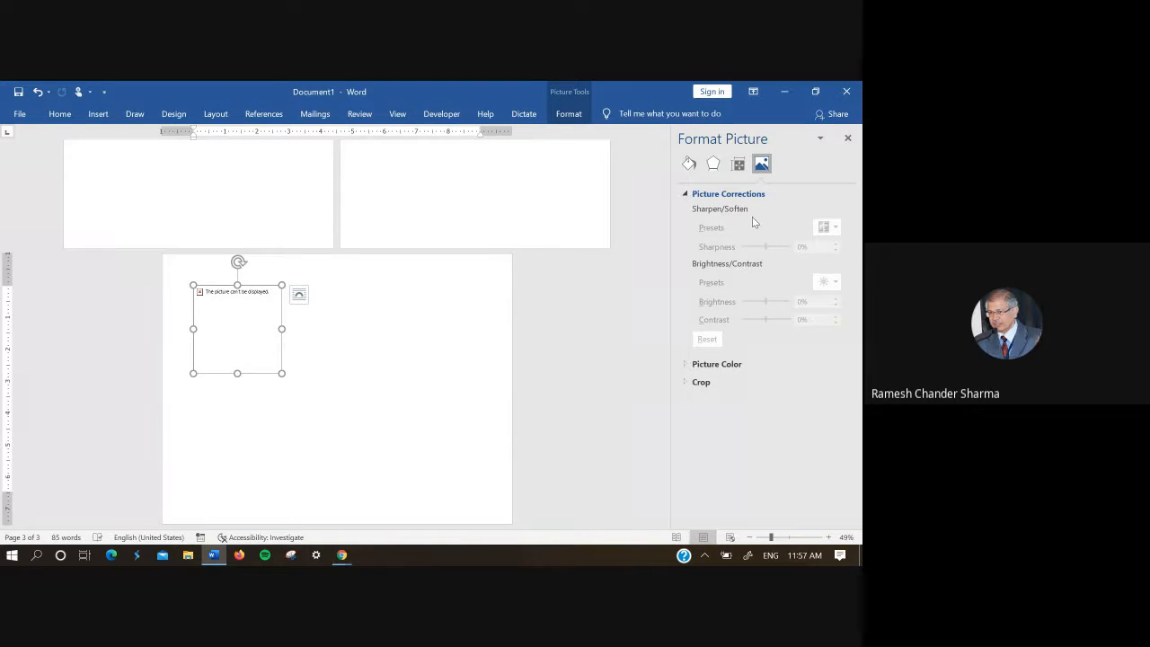
{"action": "left_click", "coordinate": [697, 199]}
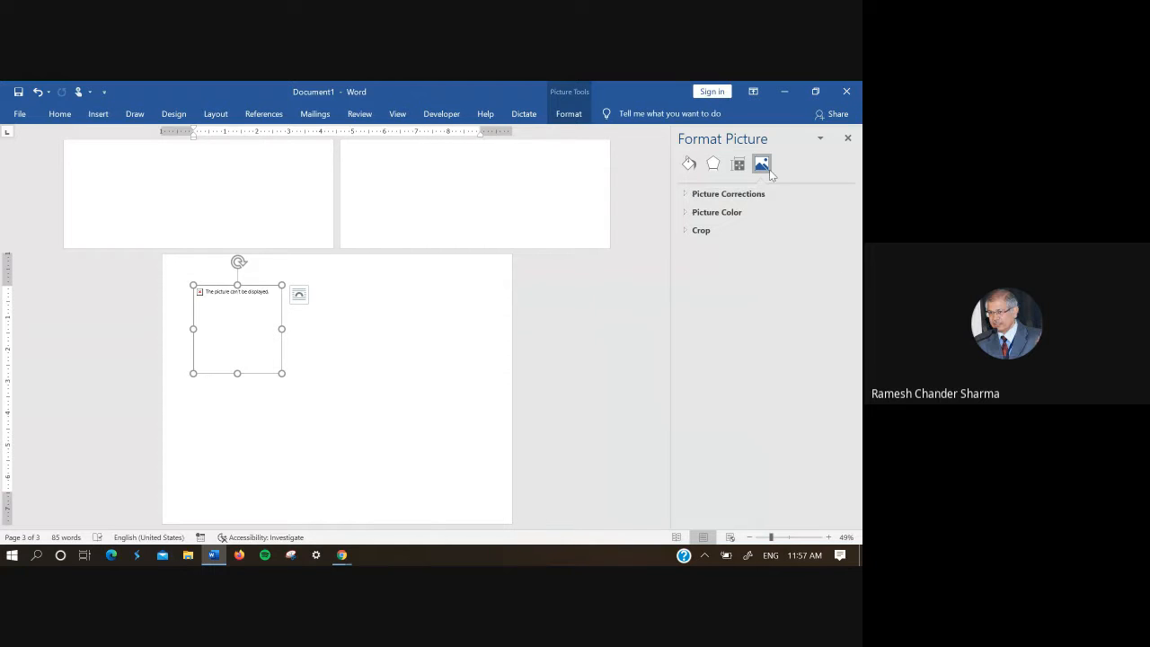
{"action": "left_click", "coordinate": [852, 140]}
Step: Replace the empty picture frame on the landscape page with the lion and cub picture from the online Animals category
{"action": "key", "text": "Delete"}
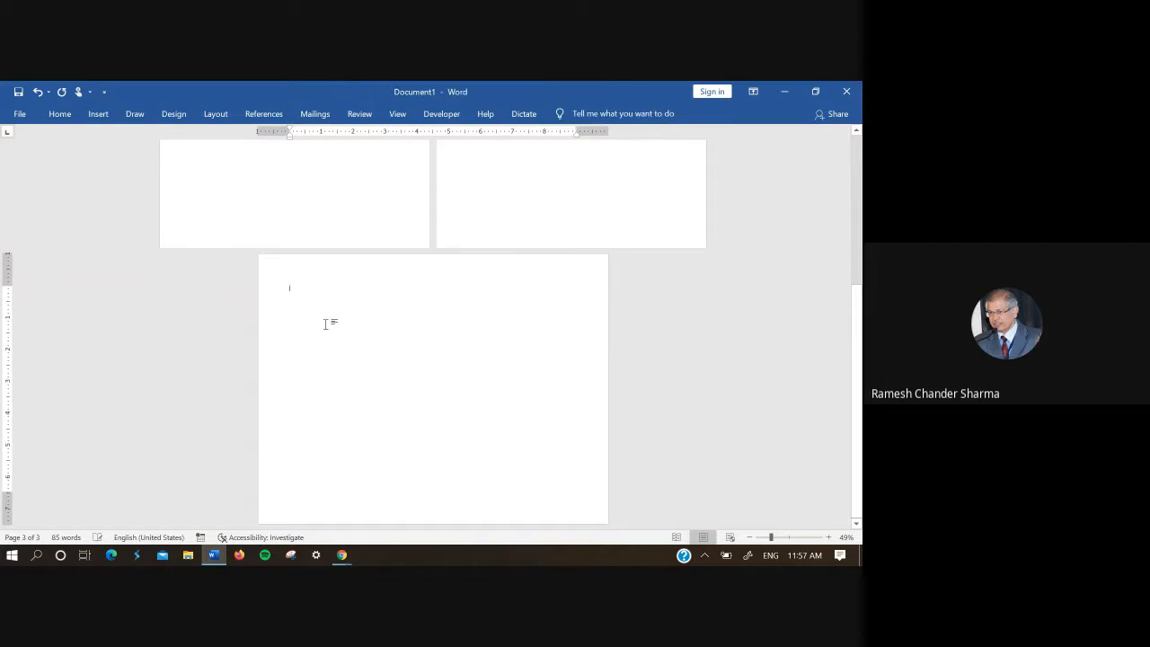
{"action": "left_click", "coordinate": [98, 114]}
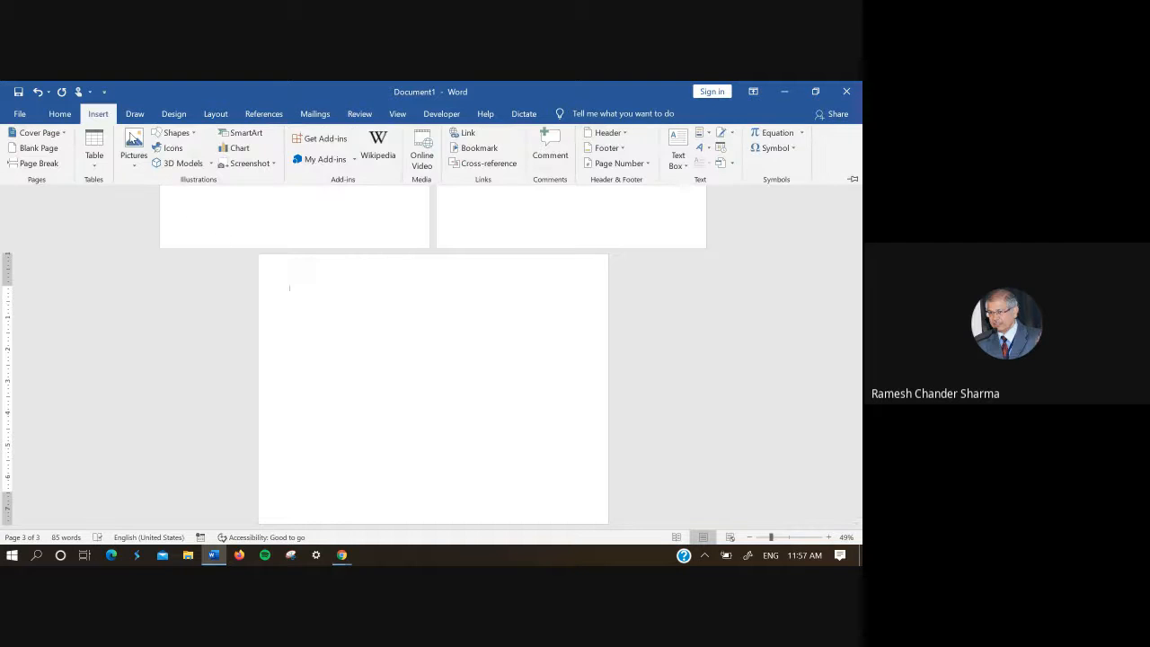
{"action": "left_click", "coordinate": [136, 160]}
{"action": "left_click", "coordinate": [169, 216]}
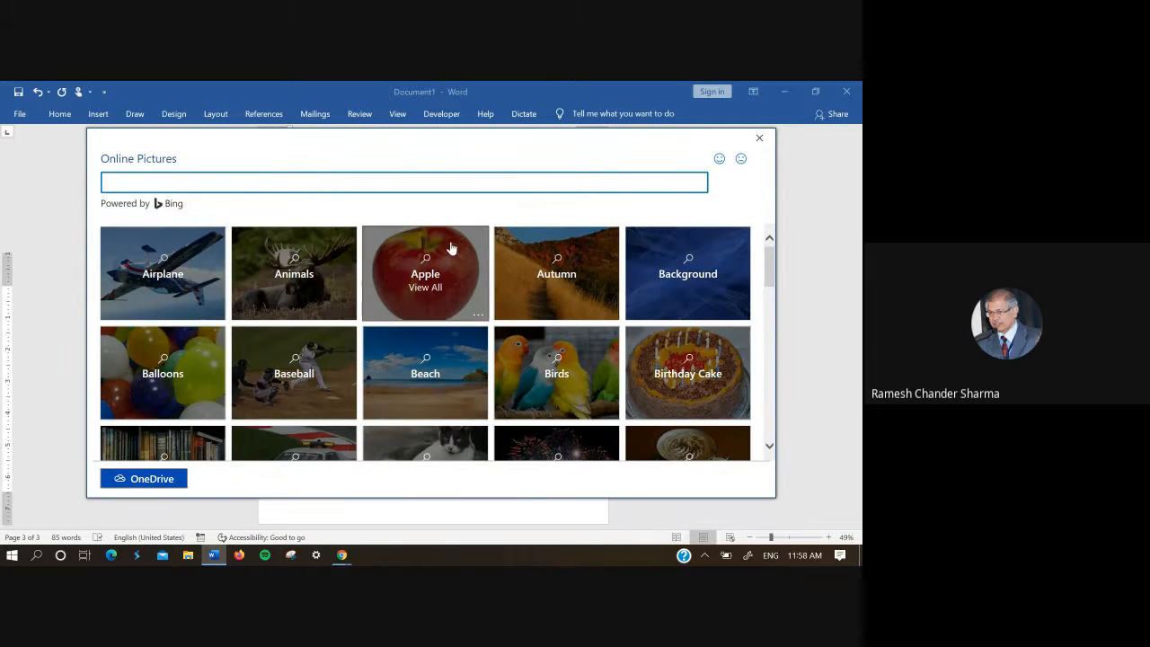
{"action": "left_click", "coordinate": [296, 285]}
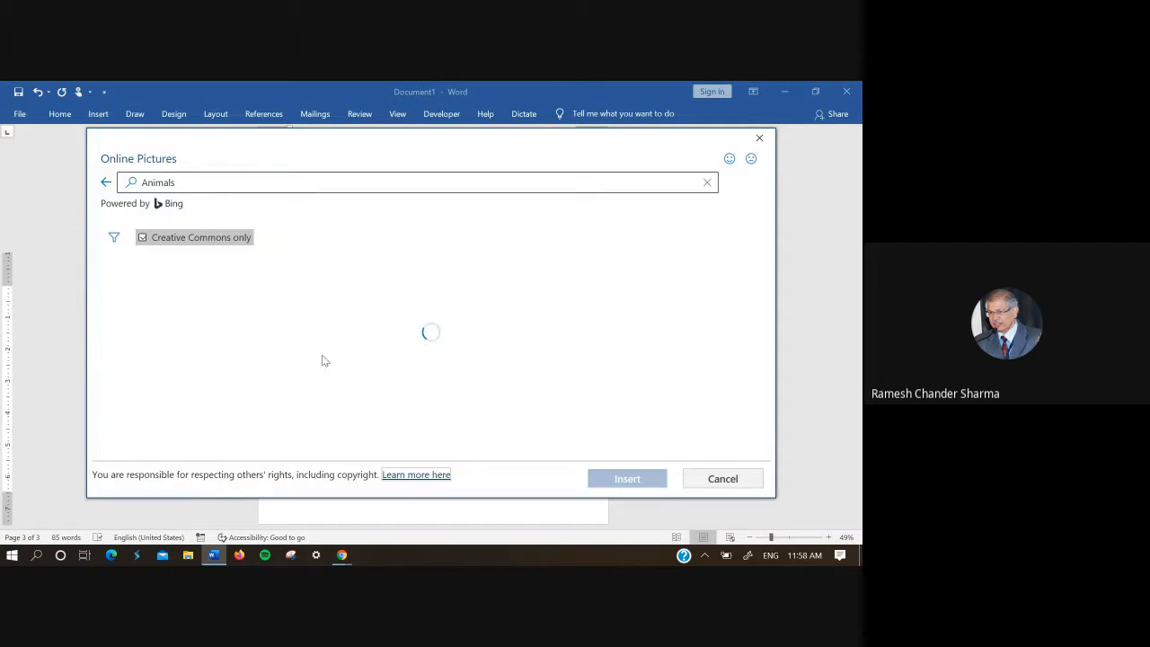
{"action": "left_click", "coordinate": [221, 332]}
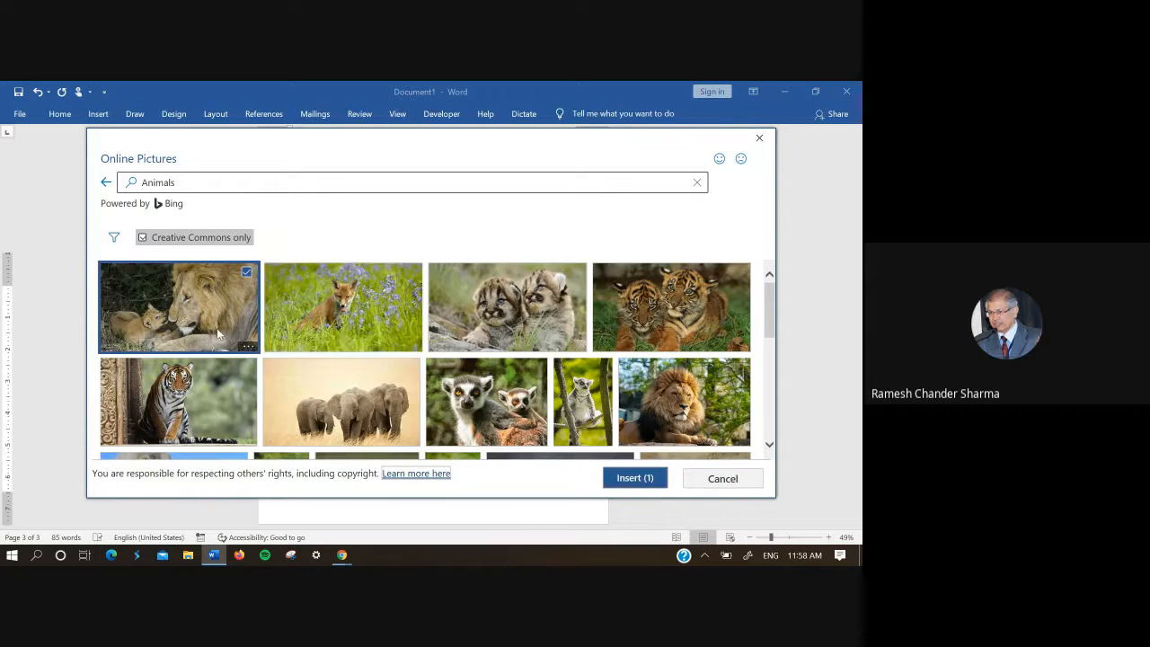
{"action": "left_click", "coordinate": [634, 479]}
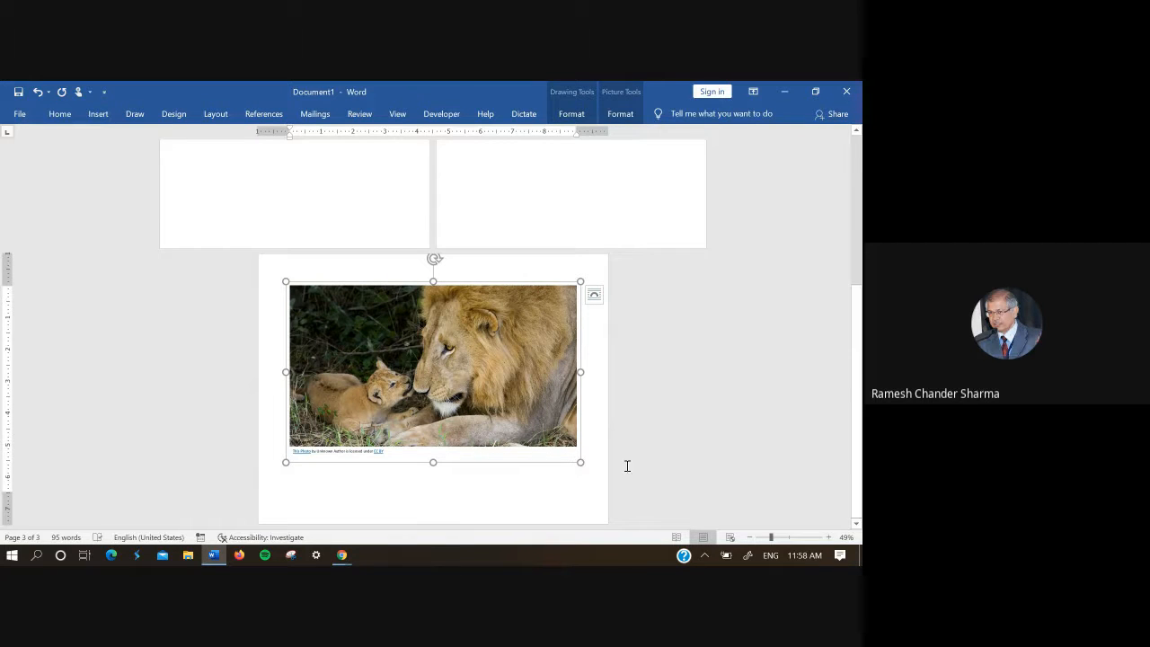
Step: Delete the attribution text below the lion picture and slightly enlarge the whole picture group
{"action": "left_click_drag", "start_coordinate": [387, 451], "coordinate": [285, 442]}
{"action": "key", "text": "Delete"}
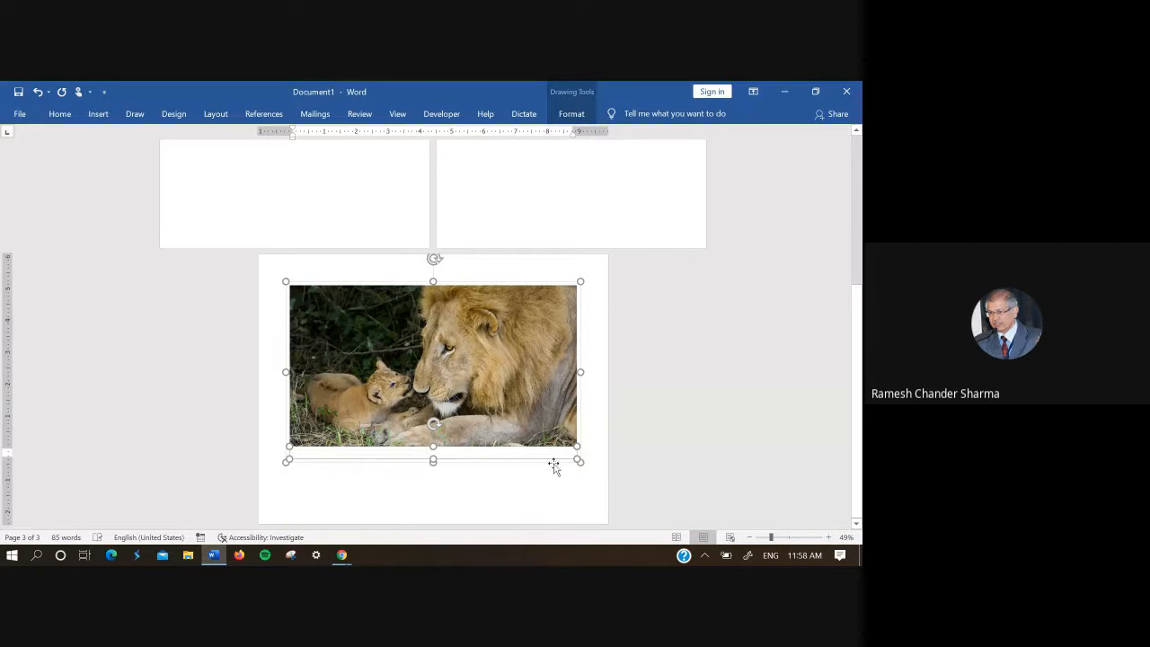
{"action": "mouse_move", "coordinate": [579, 461]}
{"action": "left_mouse_down"}
{"action": "mouse_move", "coordinate": [590, 482]}
{"action": "mouse_move", "coordinate": [579, 462]}
{"action": "left_mouse_up"}
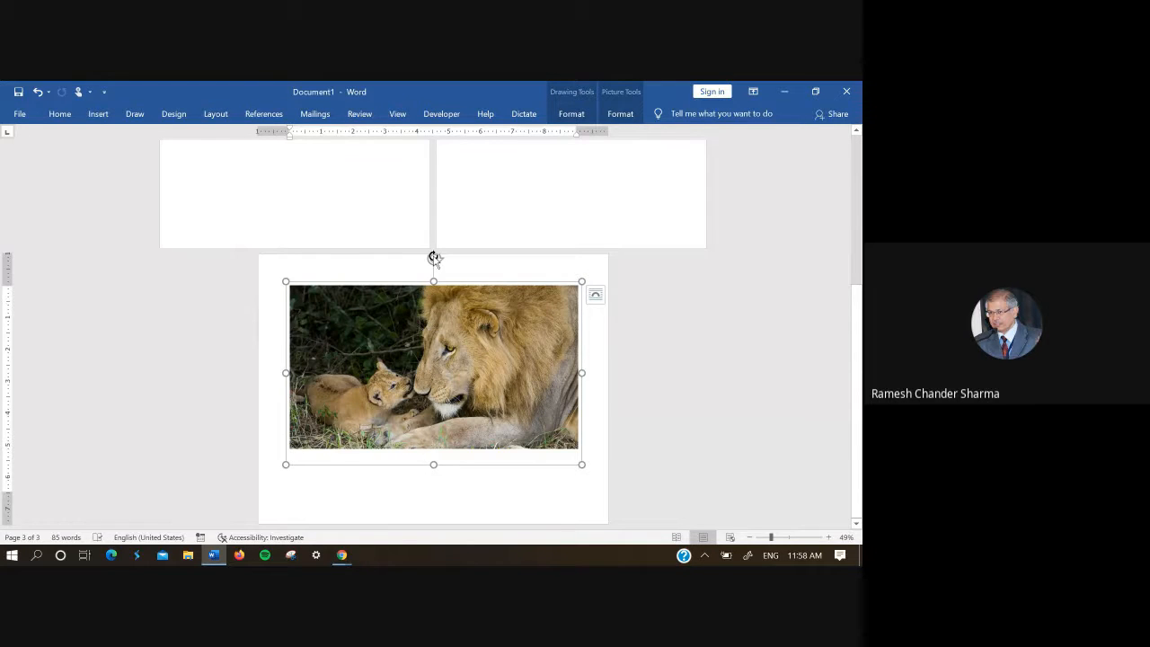
Step: Rotate the lion picture group about 40 degrees counterclockwise and select the picture inside it
{"action": "left_click_drag", "start_coordinate": [434, 258], "coordinate": [344, 265]}
{"action": "left_click", "coordinate": [425, 387]}
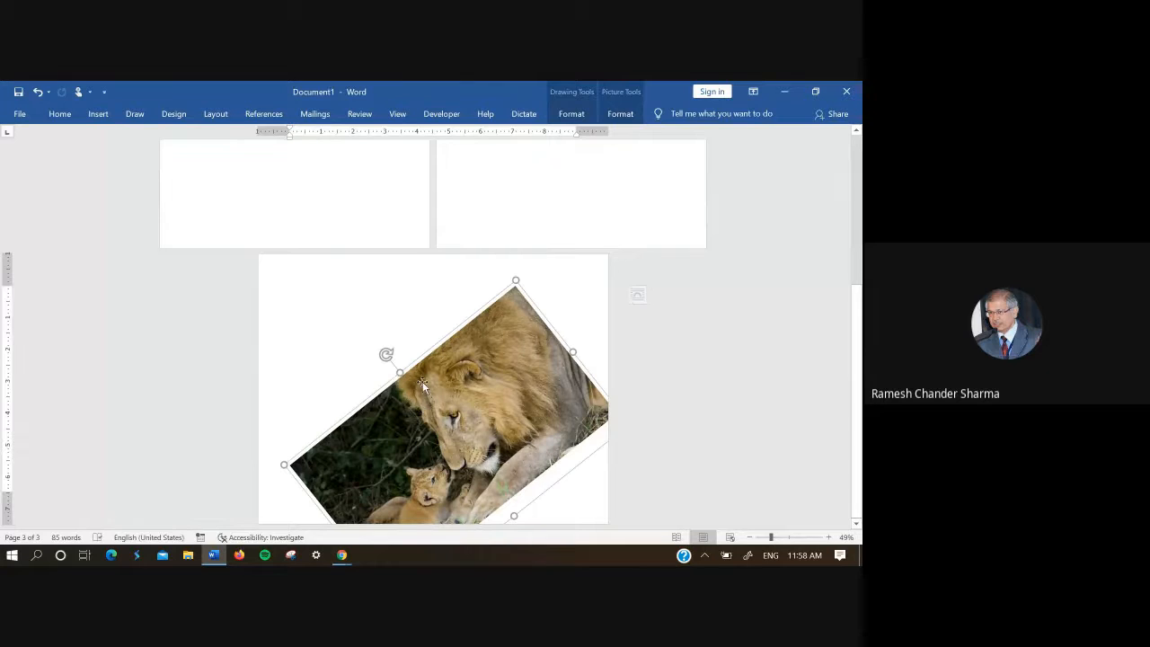
{"action": "left_click", "coordinate": [425, 387]}
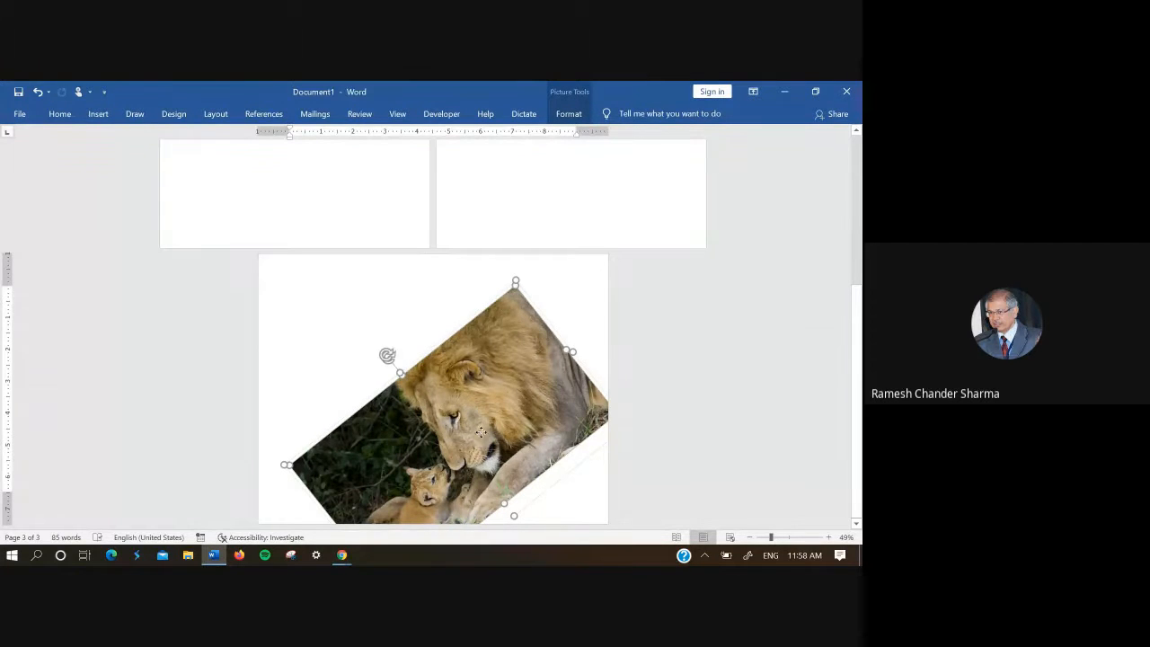
{"action": "left_click_drag", "start_coordinate": [483, 442], "coordinate": [469, 402]}
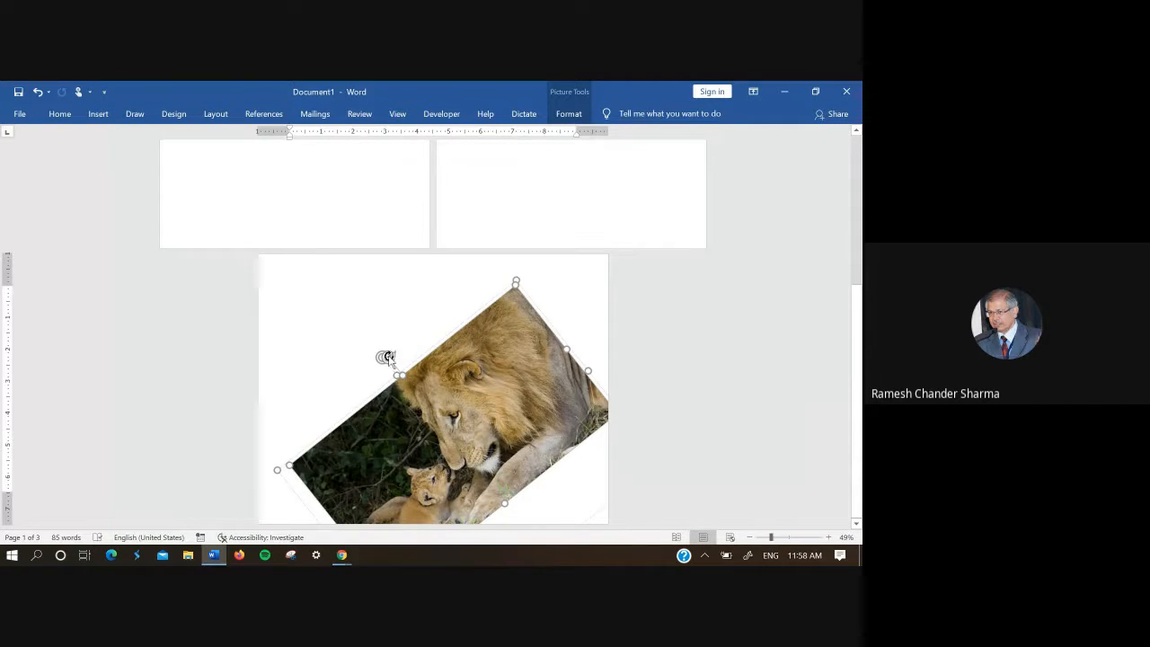
Step: Rotate the lion picture clockwise inside its tilted group, then adjust the group until the picture is nearly level
{"action": "left_click_drag", "start_coordinate": [385, 358], "coordinate": [447, 370]}
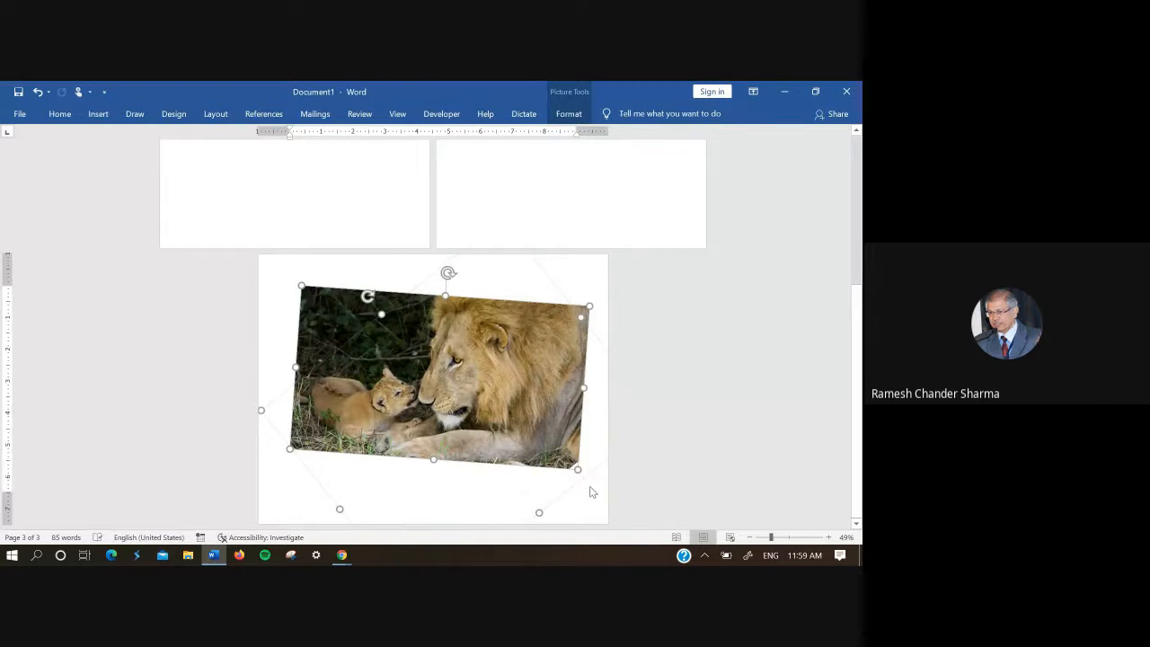
{"action": "left_click_drag", "start_coordinate": [542, 509], "coordinate": [560, 479]}
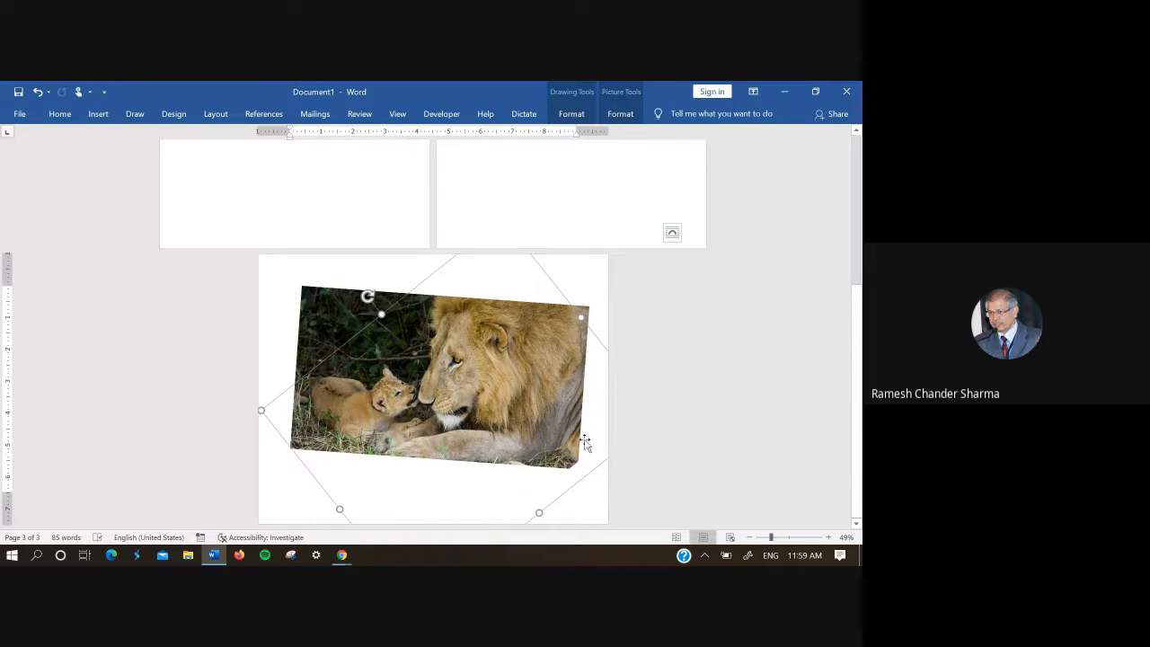
{"action": "left_click_drag", "start_coordinate": [479, 336], "coordinate": [445, 370]}
{"action": "left_click_drag", "start_coordinate": [367, 295], "coordinate": [357, 296]}
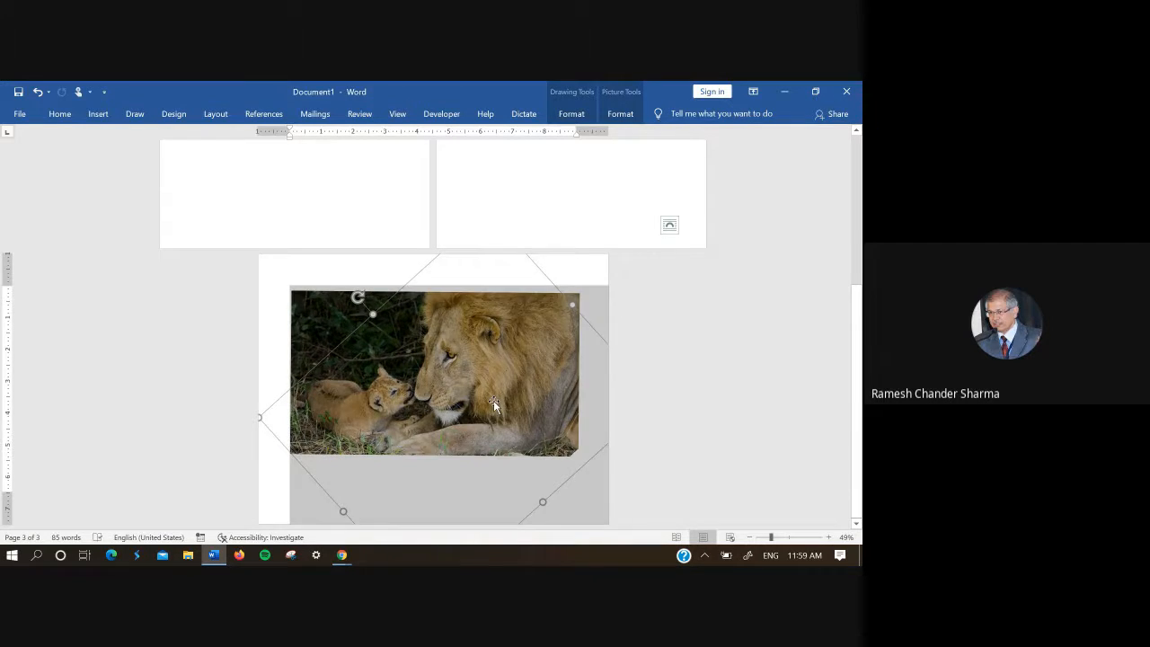
Step: Preview the available picture styles on the lion picture and browse the full style gallery without applying one
{"action": "left_click", "coordinate": [493, 404]}
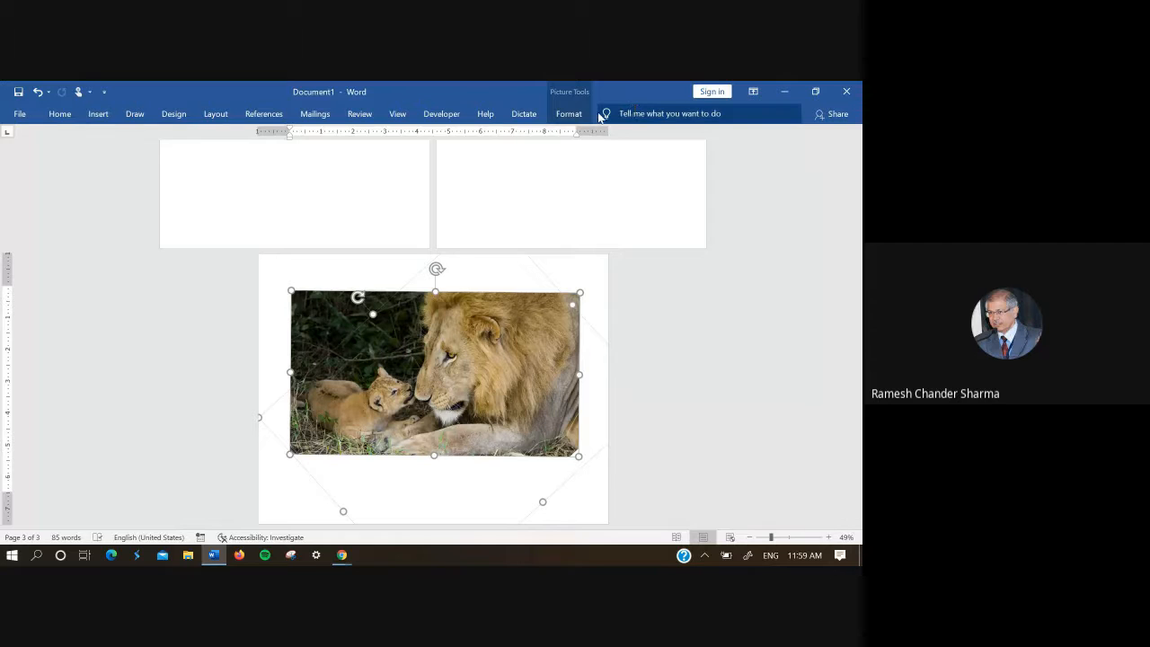
{"action": "left_click", "coordinate": [569, 113]}
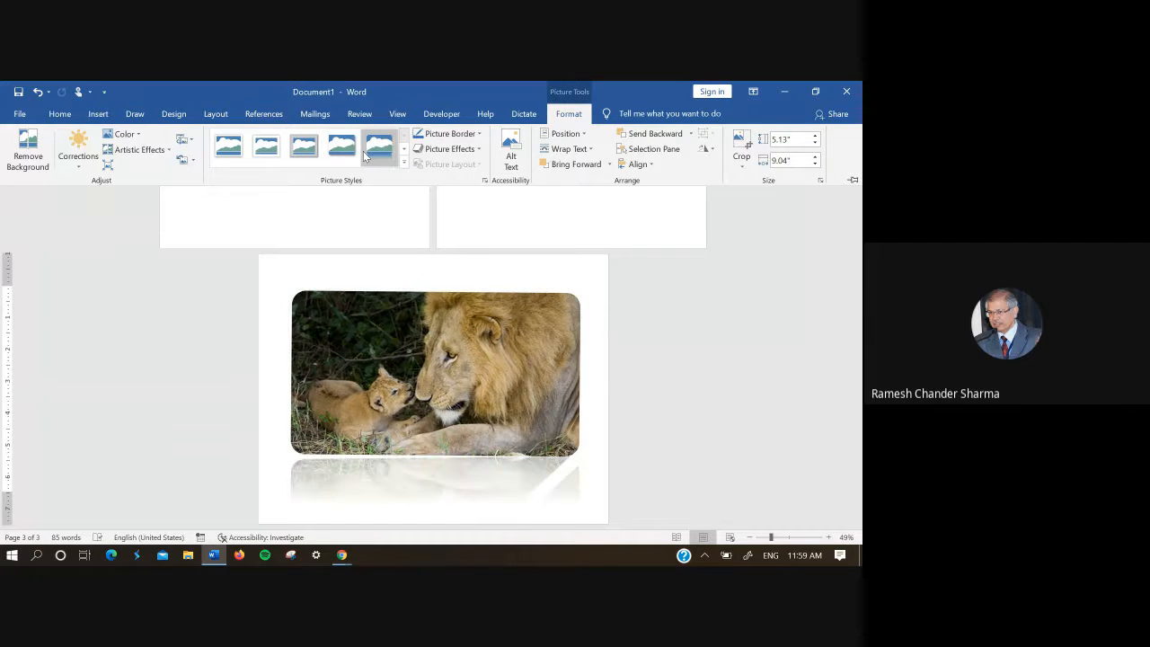
{"action": "left_click", "coordinate": [403, 162]}
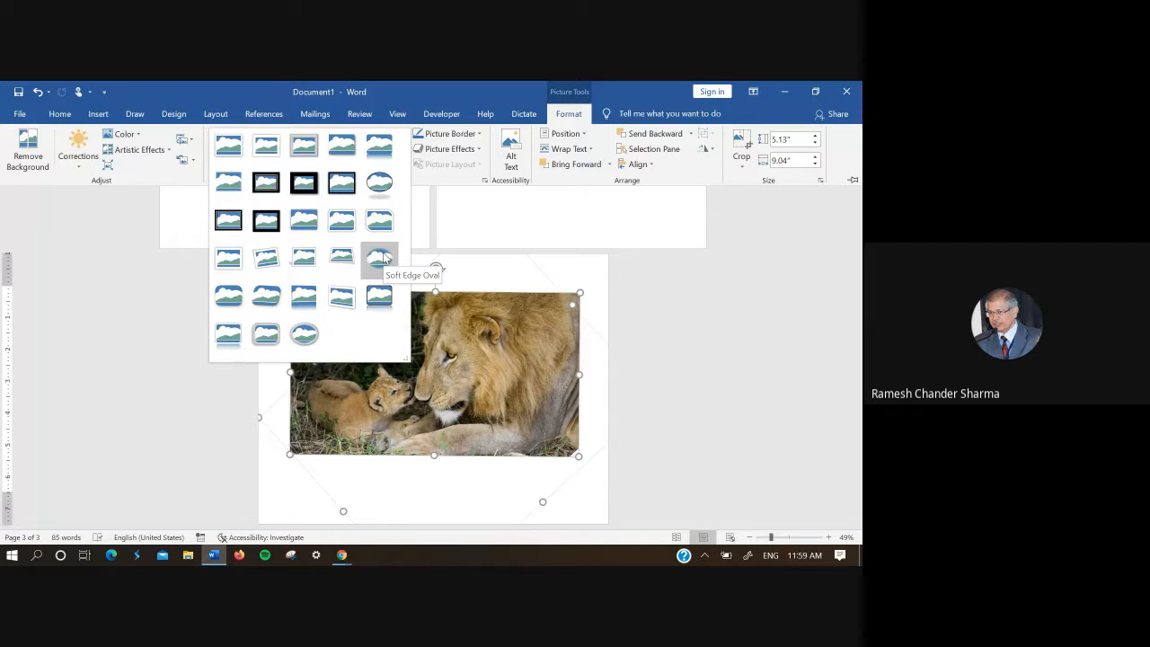
{"action": "left_click", "coordinate": [595, 278]}
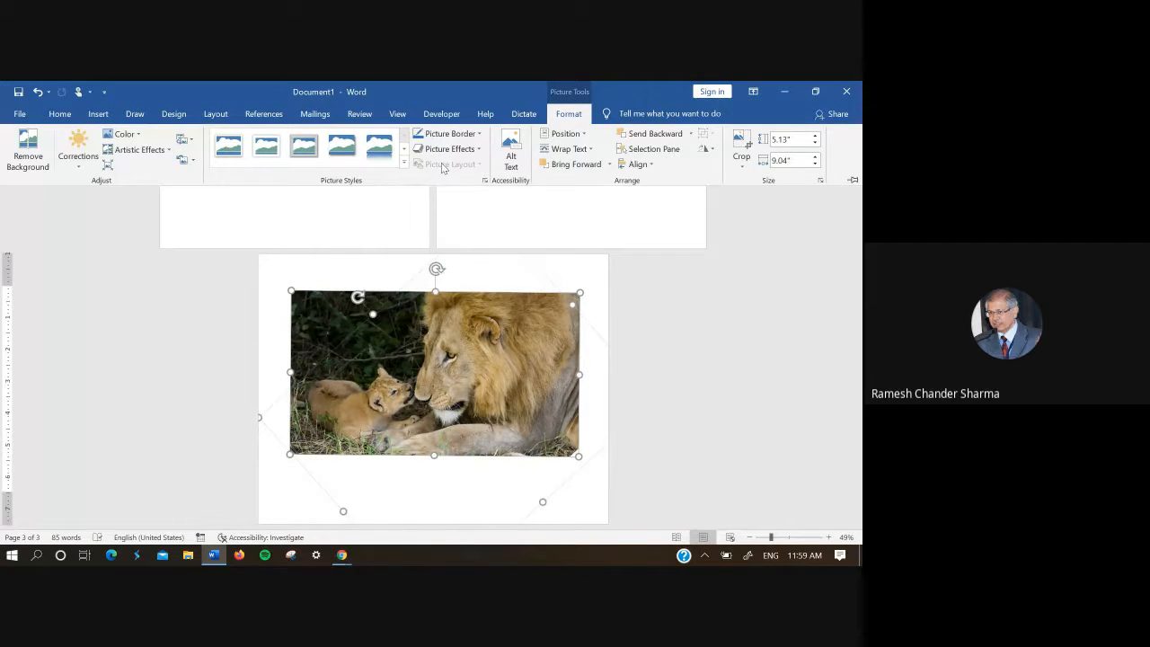
{"action": "key", "text": "ctrl+F1"}
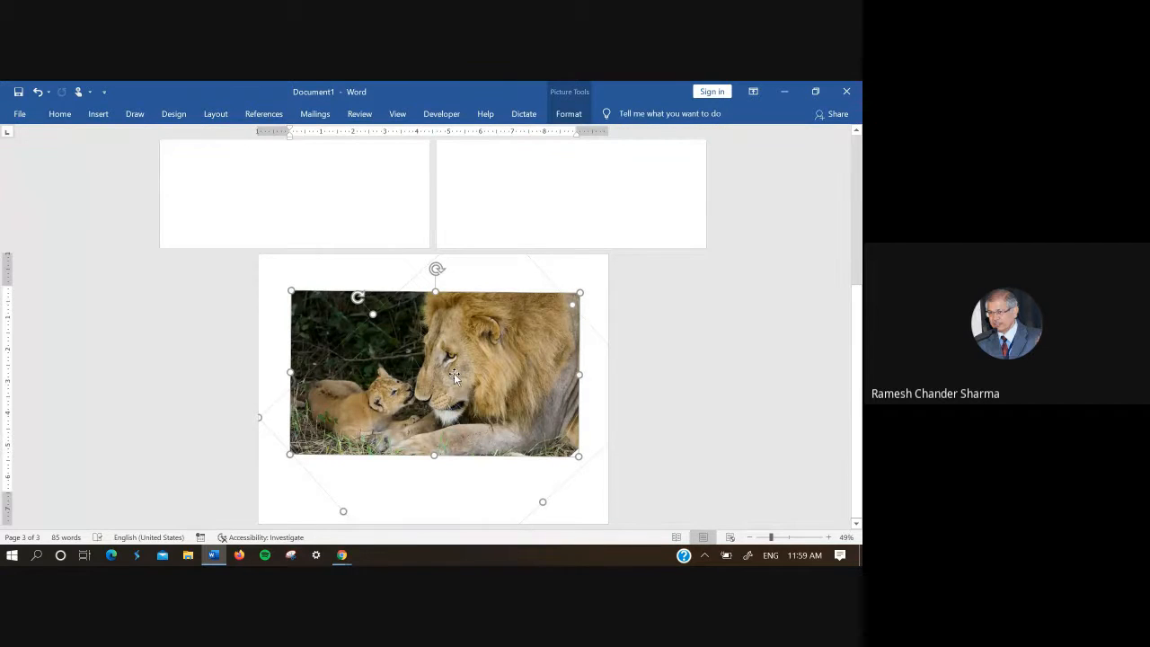
Step: Remove the lion picture's background, keep the automatic selection of the lion's head, and nudge the picture slightly on the page
{"action": "left_click", "coordinate": [569, 115]}
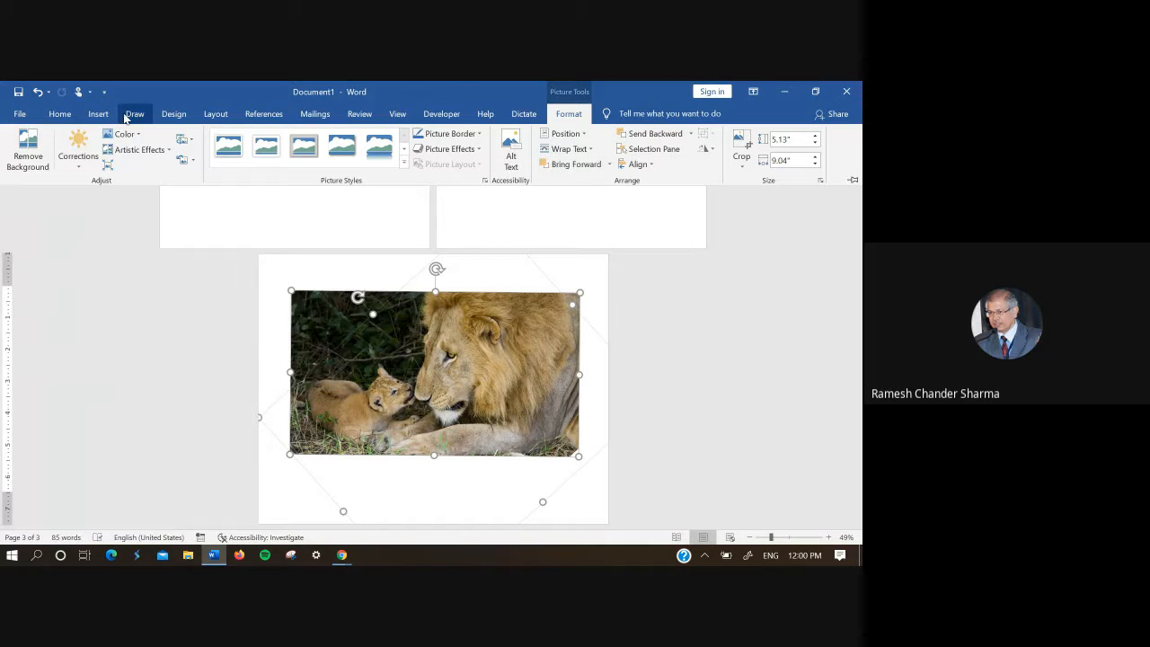
{"action": "left_click", "coordinate": [34, 164]}
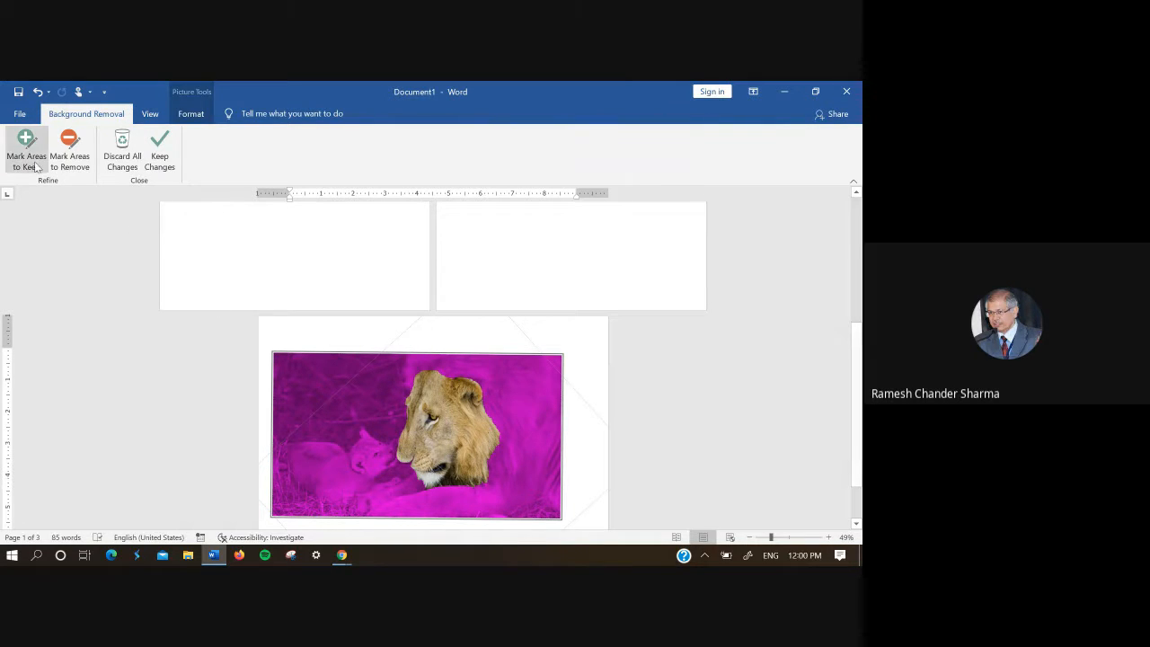
{"action": "left_click", "coordinate": [159, 157]}
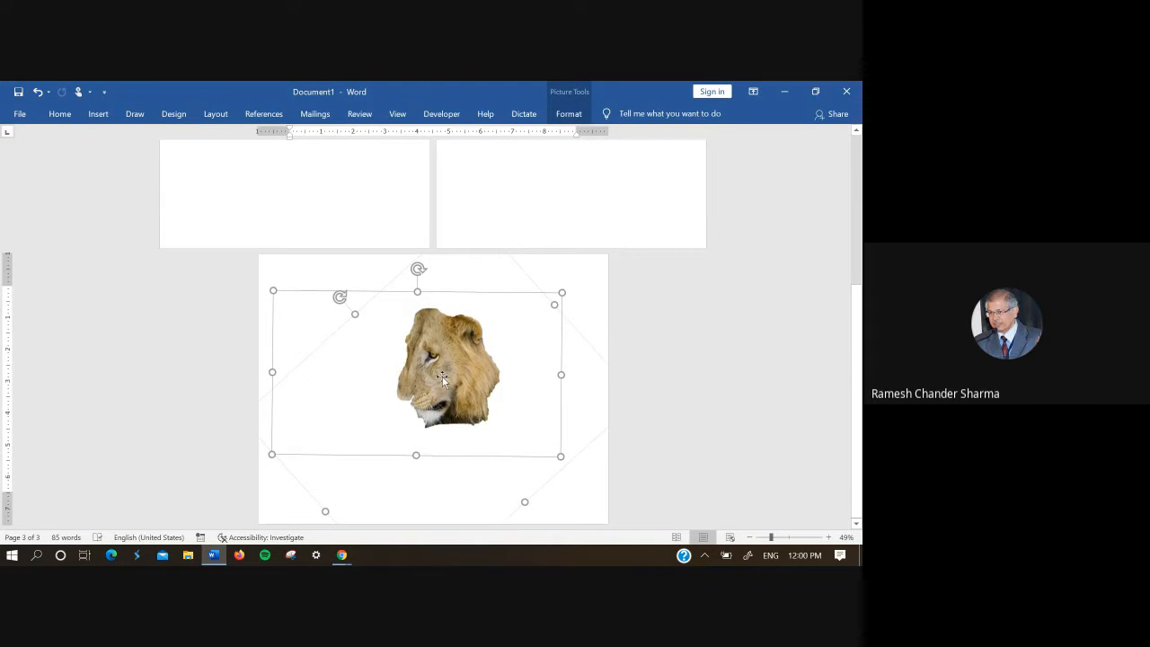
{"action": "left_click_drag", "start_coordinate": [442, 379], "coordinate": [435, 375]}
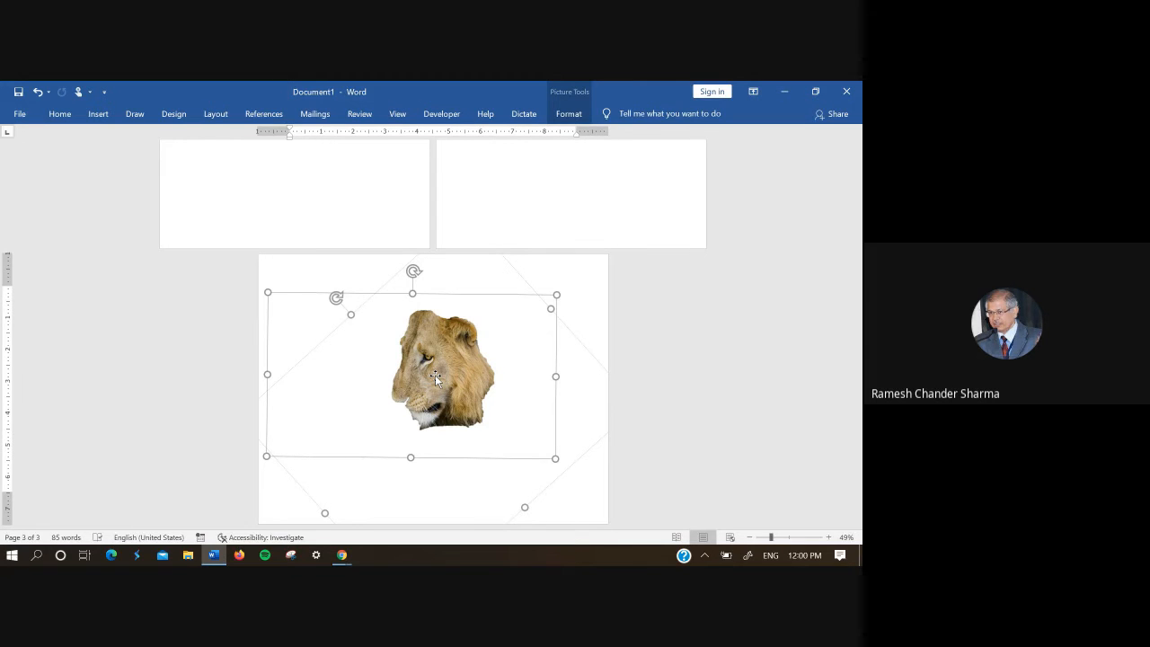
Step: Minimize the document window and return to the Google Meet call
{"action": "left_click", "coordinate": [785, 91]}
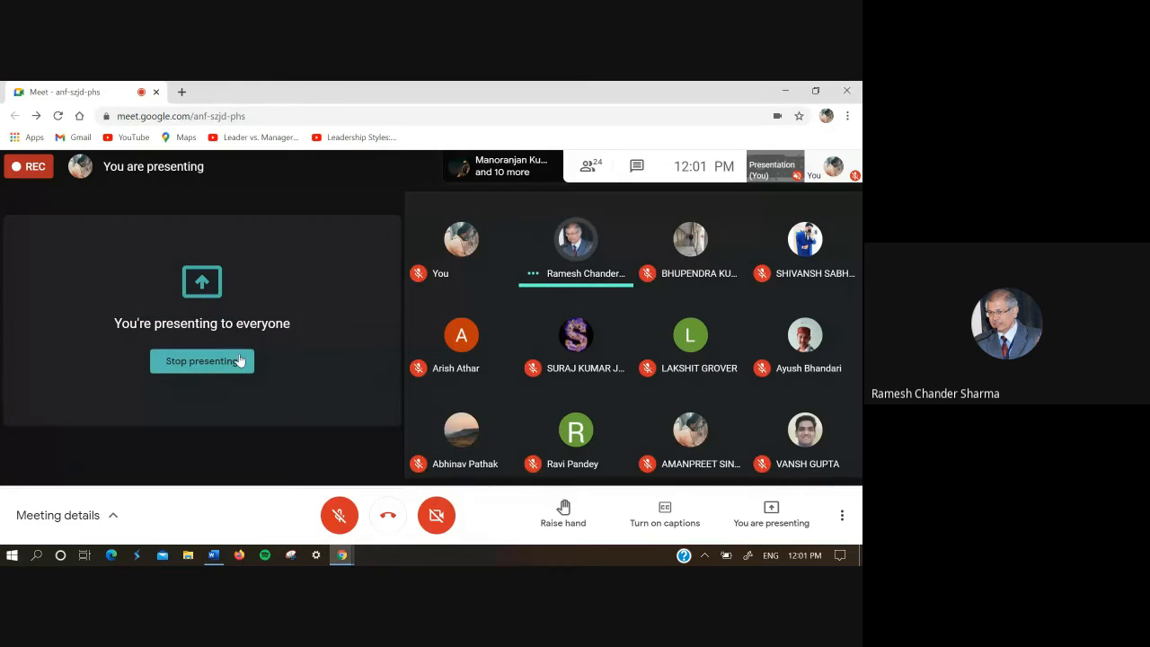